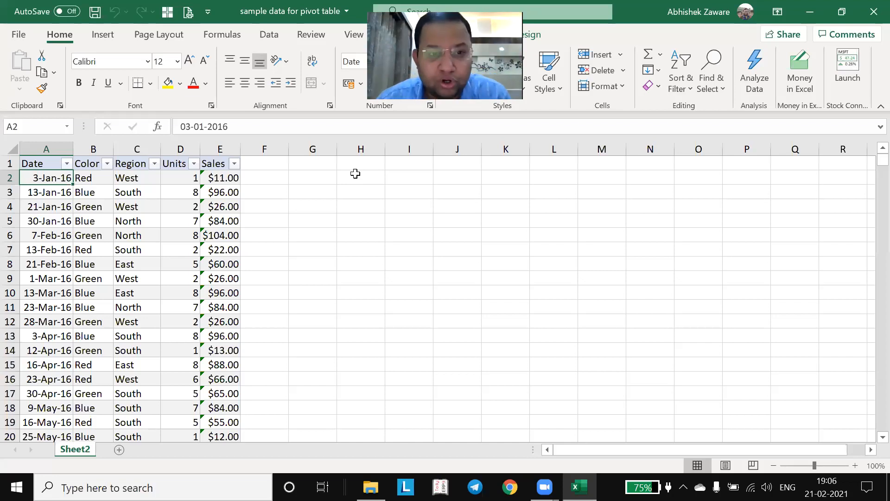
Go to the last record in the Date column to check how far the sales table extends
key("Down")
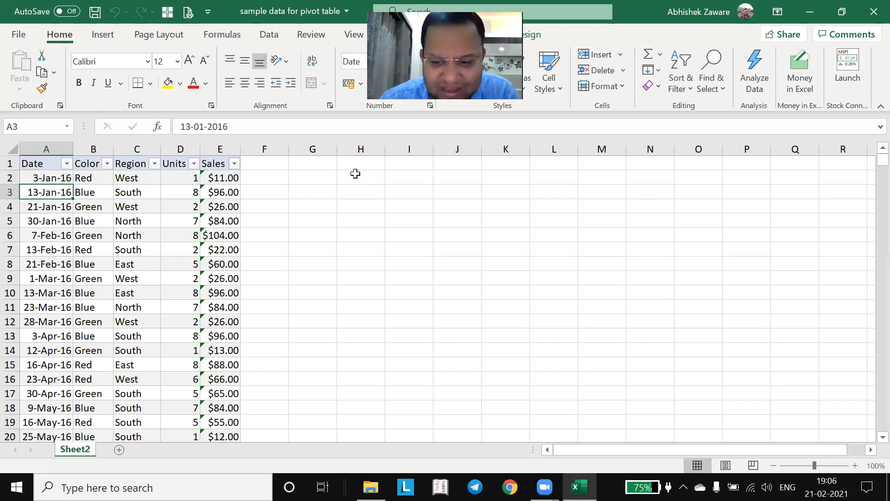
key("ctrl+Down")
key("Down")
key("Down")
key("Up")
key("Up")
key("Up")
key("Down")
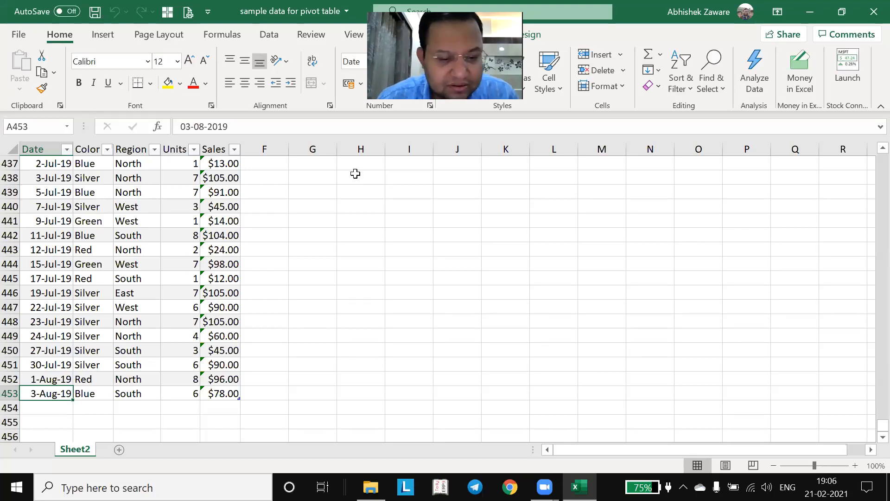
Search Windows for "contoso" and open the file location of the Contoso power pivot folder
key("super")
type("consos")
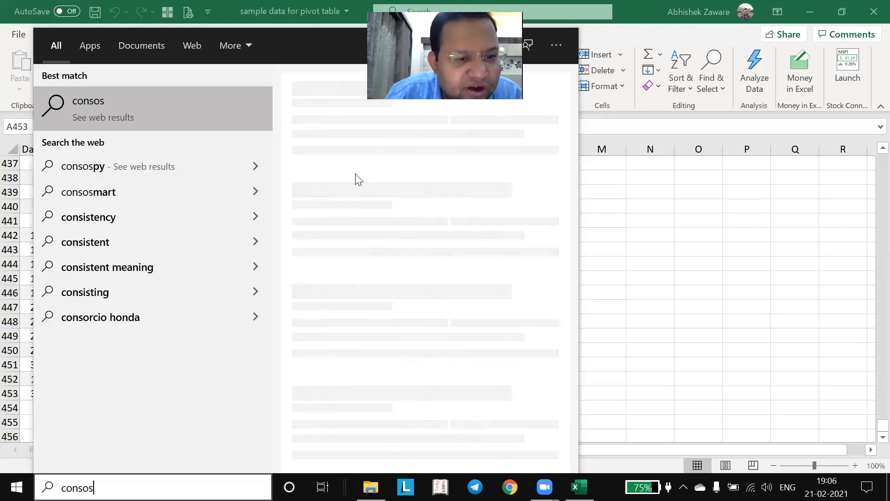
key("BackSpace")
key("BackSpace")
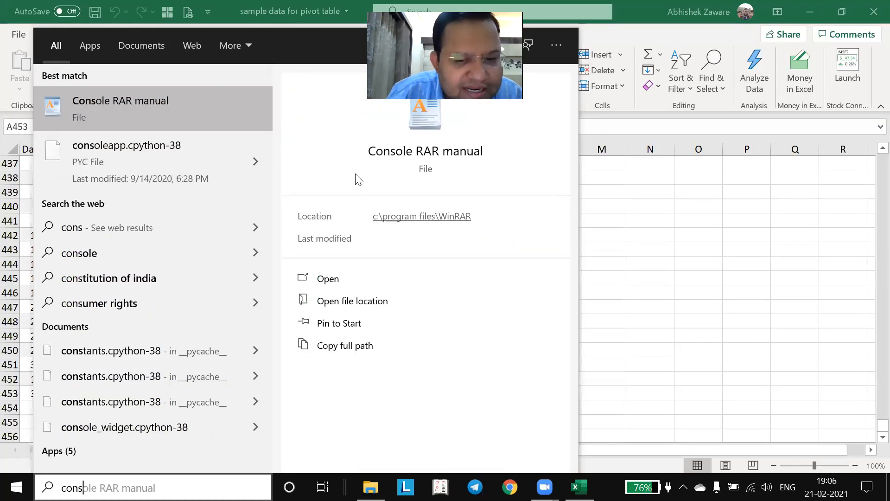
type("oto")
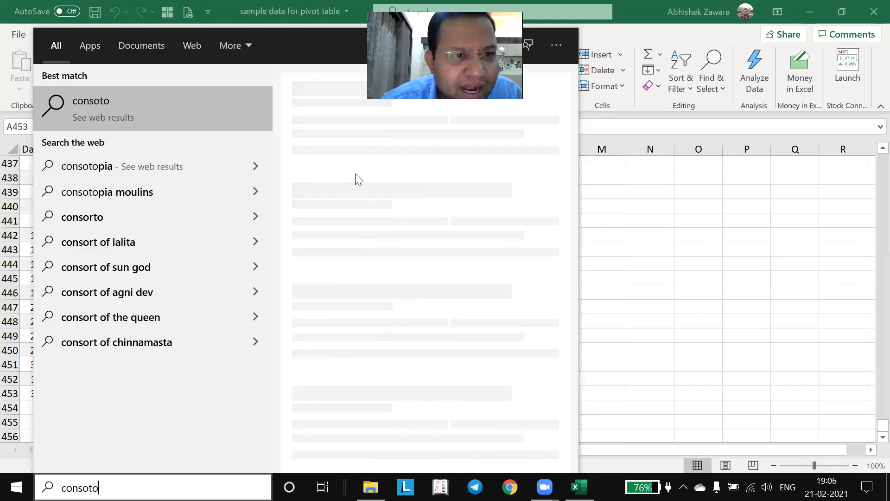
key("BackSpace")
key("BackSpace")
key("BackSpace")
key("BackSpace")
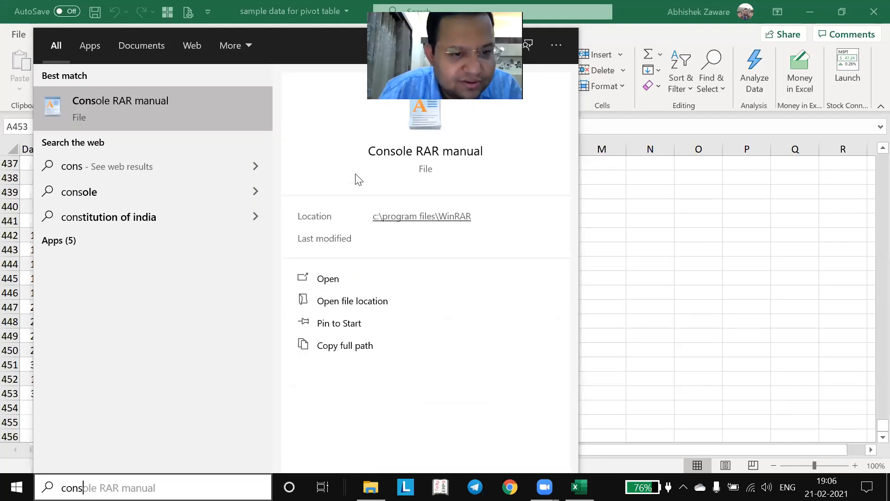
type("toso")
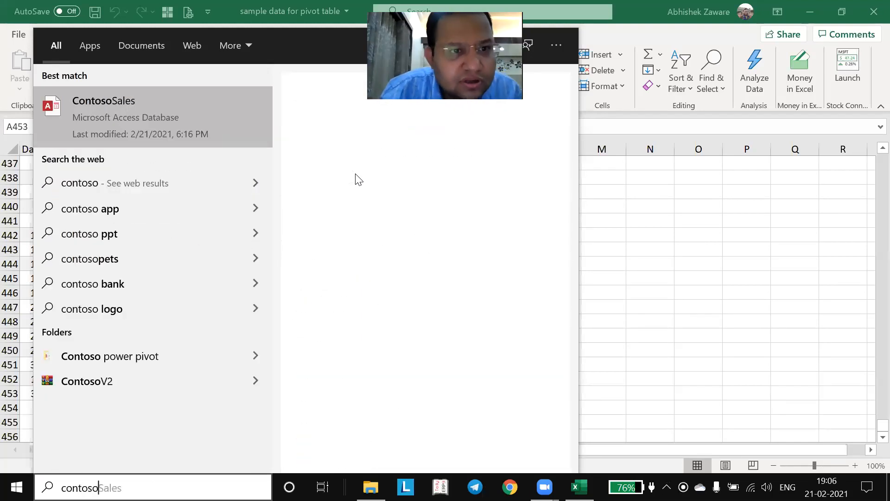
right_click(112, 351)
left_click(128, 368)
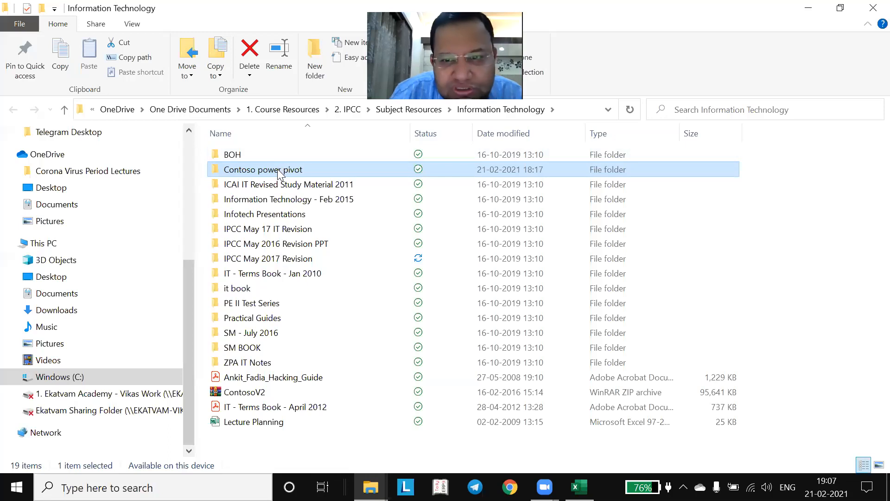
Open the Contoso power pivot folder, look over its Access and Excel data files, and close File Explorer
double_click(510, 171)
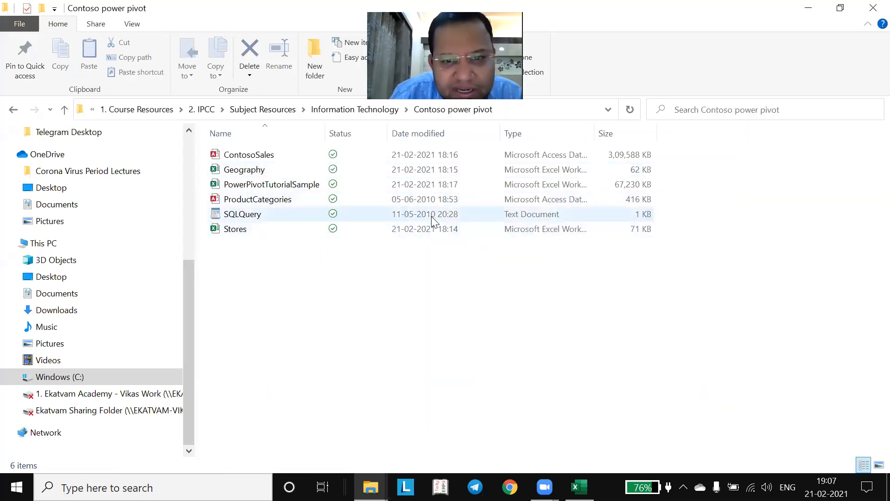
left_click(431, 216)
left_click(421, 196)
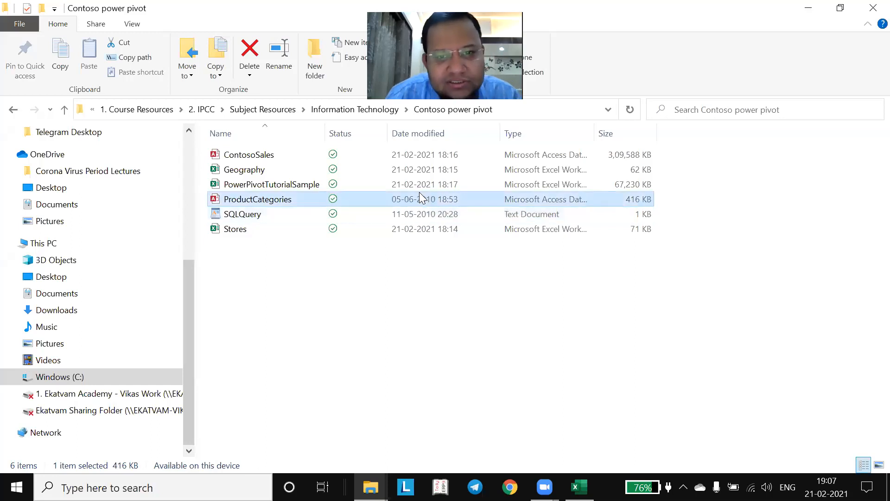
key("Up")
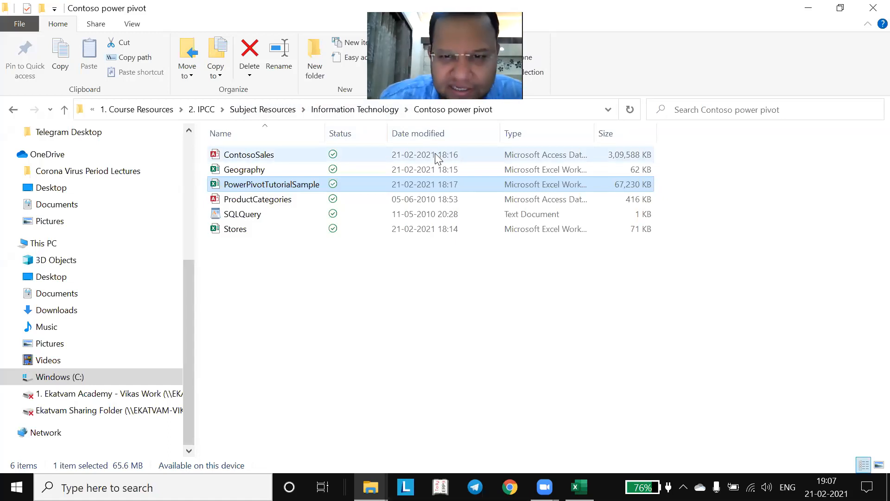
left_click(872, 7)
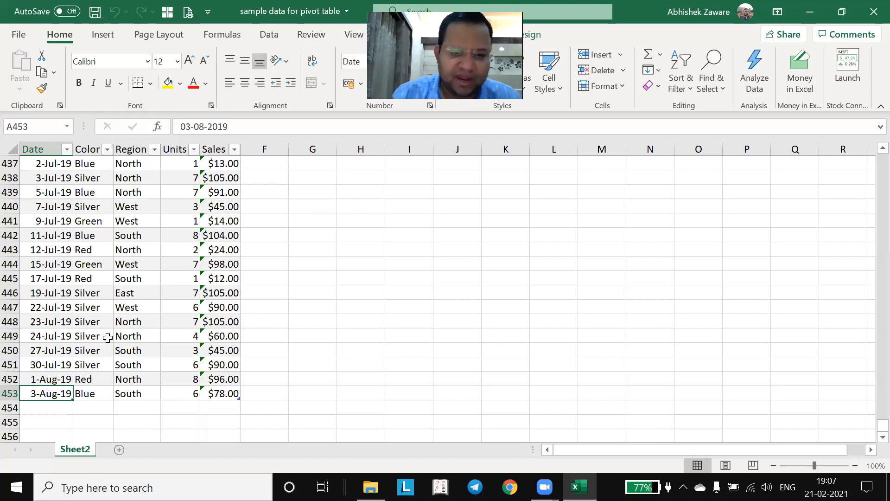
Return to the table's header row and enlarge the worksheet zoom to 130%
left_click_drag(106, 334, 109, 328)
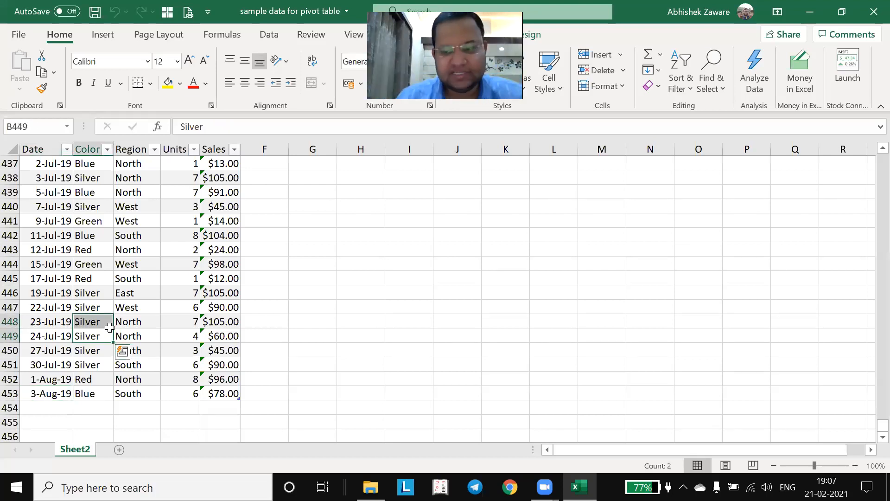
key("ctrl+Up")
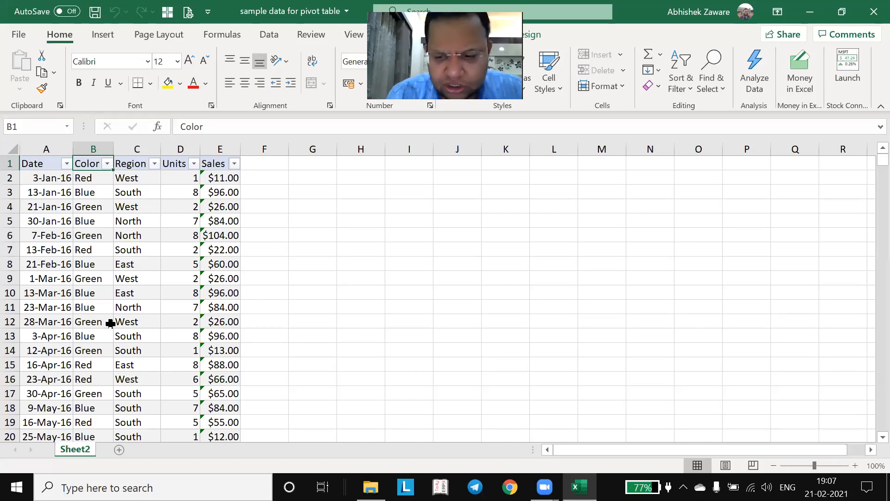
left_click(854, 466)
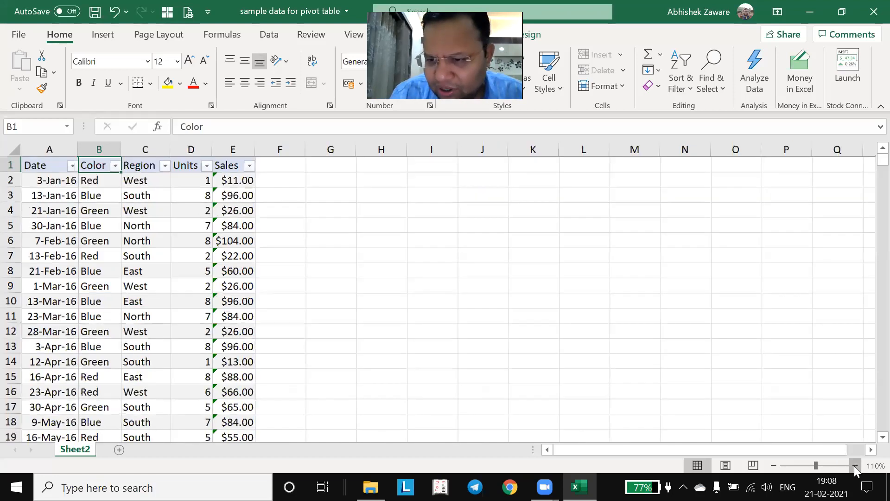
left_click(855, 465)
left_click(854, 466)
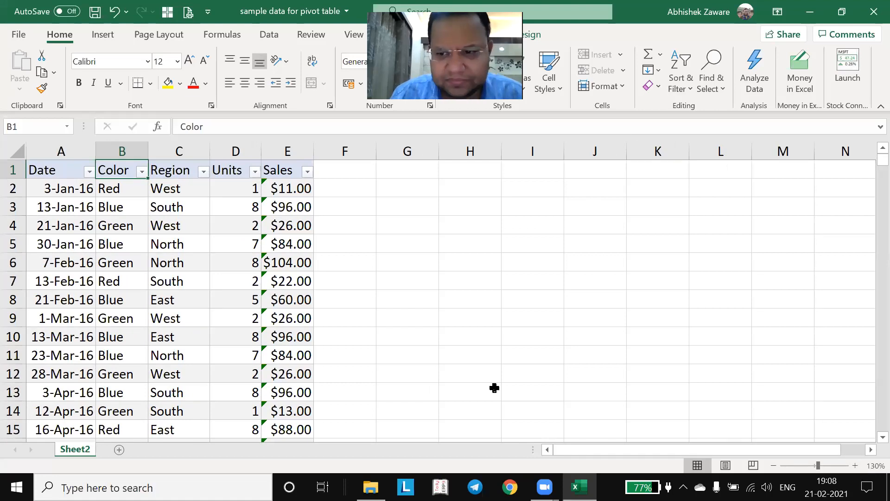
Review the Date column from its first record to its last and return to the header
key("Left")
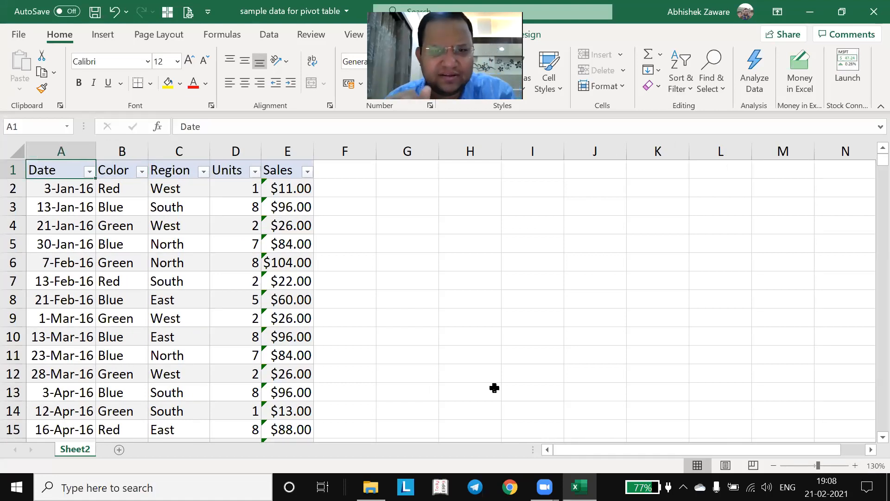
key("Down")
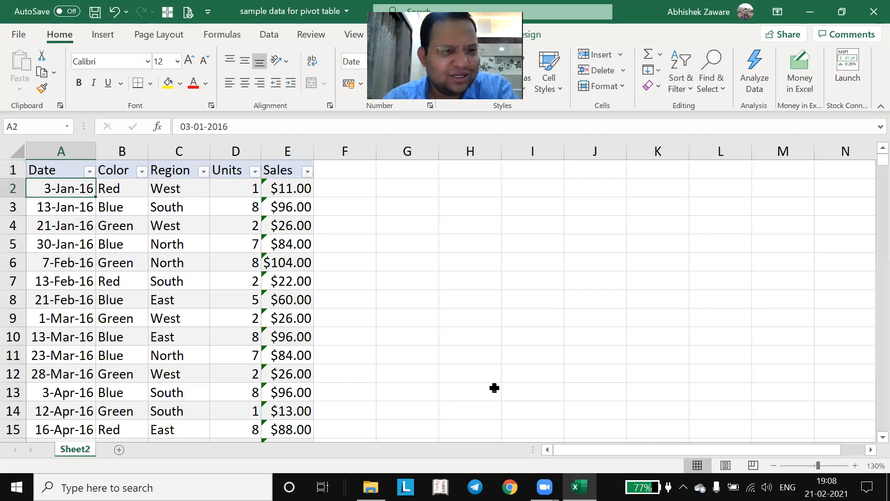
key("ctrl+Down")
key("Up")
key("ctrl+Up")
Display the filter list of the Color column to see its distinct values, and close it
key("Right")
key("Down")
key("Up")
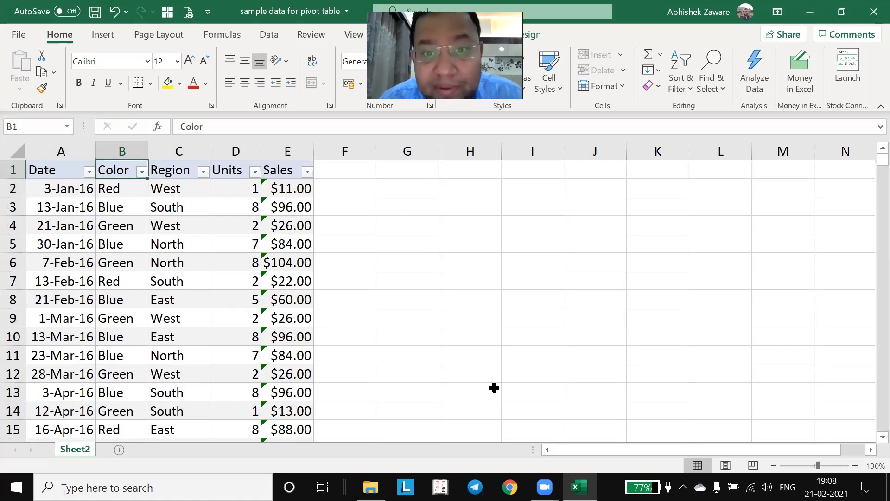
key("alt+Down")
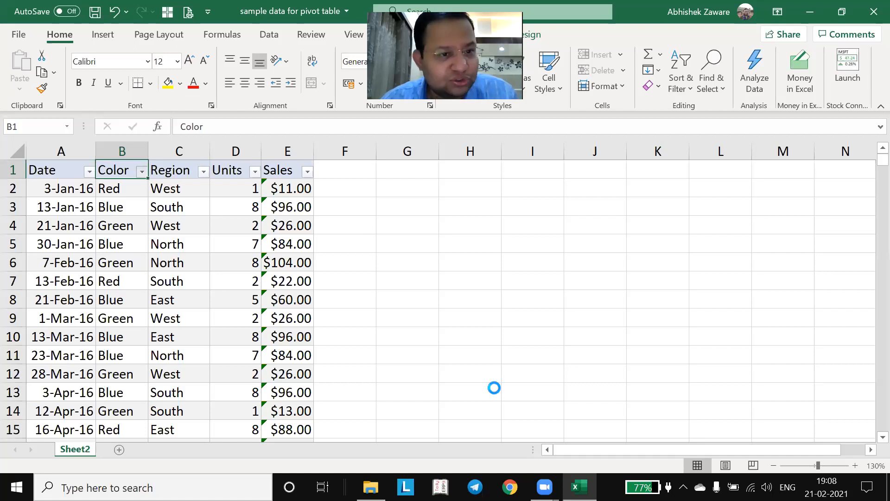
key("Down")
key("Down")
key("Down")
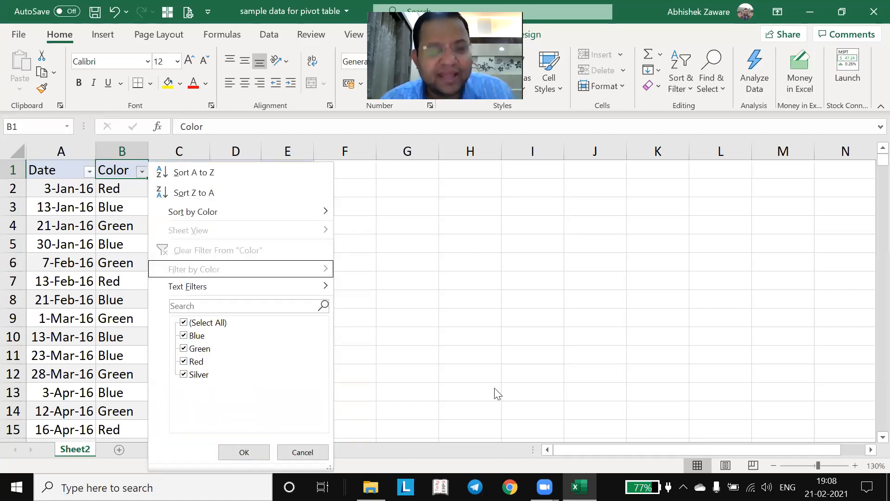
key("Escape")
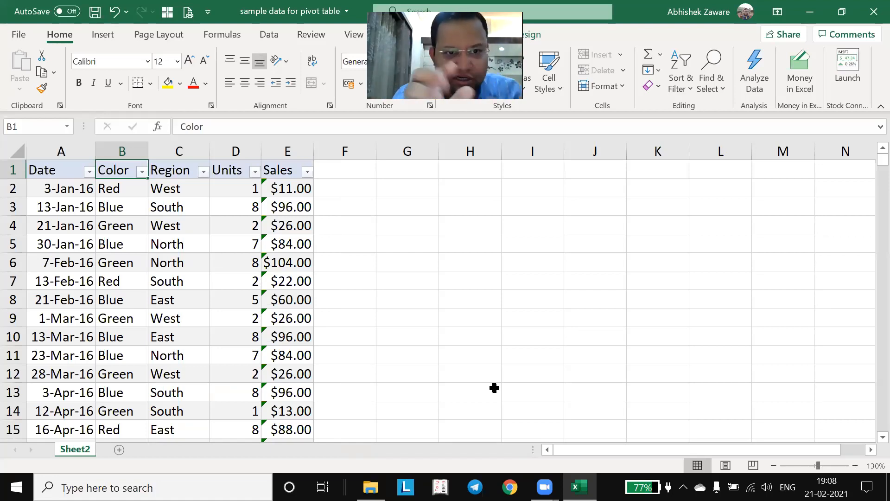
Display the filter list of the Region column to see its distinct values, and close it
key("Right")
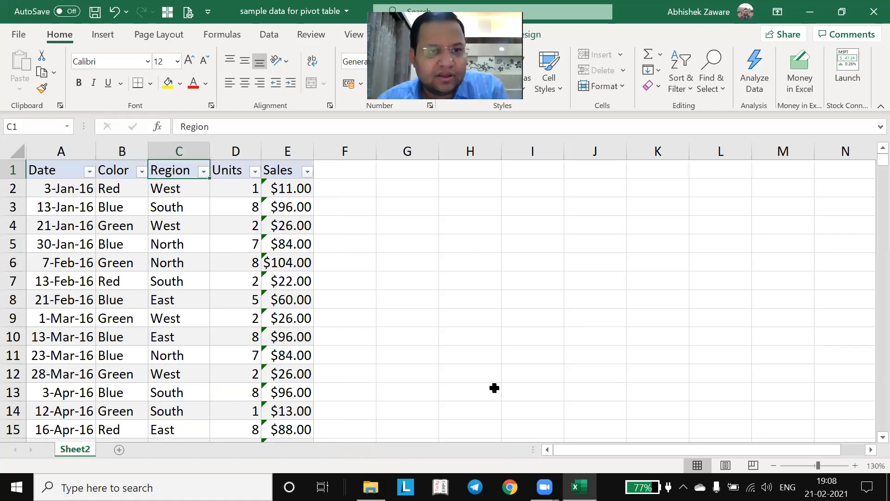
key("alt+Down")
key("Down")
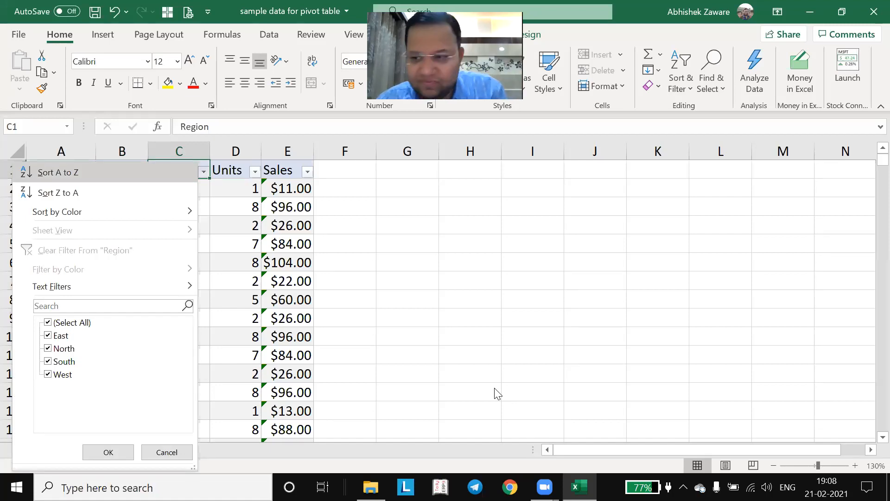
key("Escape")
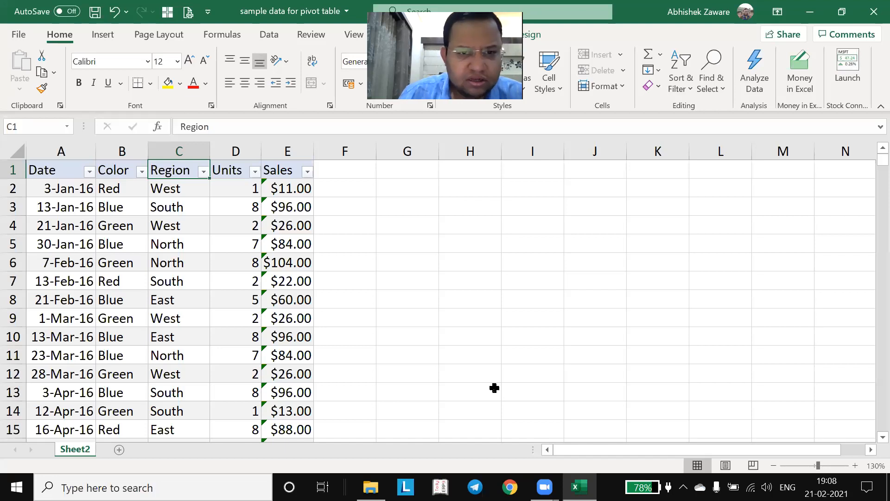
Examine the Units and Sales columns and the color and region of the 13-Jan-16 record
key("Right")
key("Right")
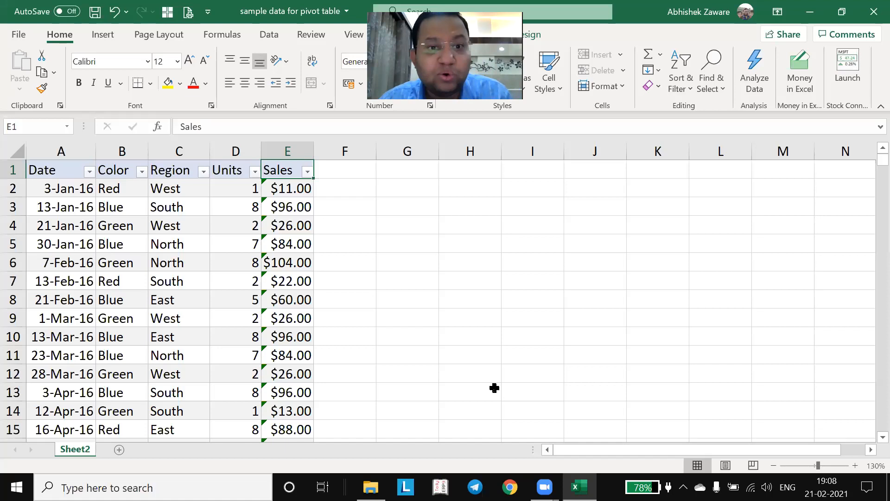
key("Down")
key("Left")
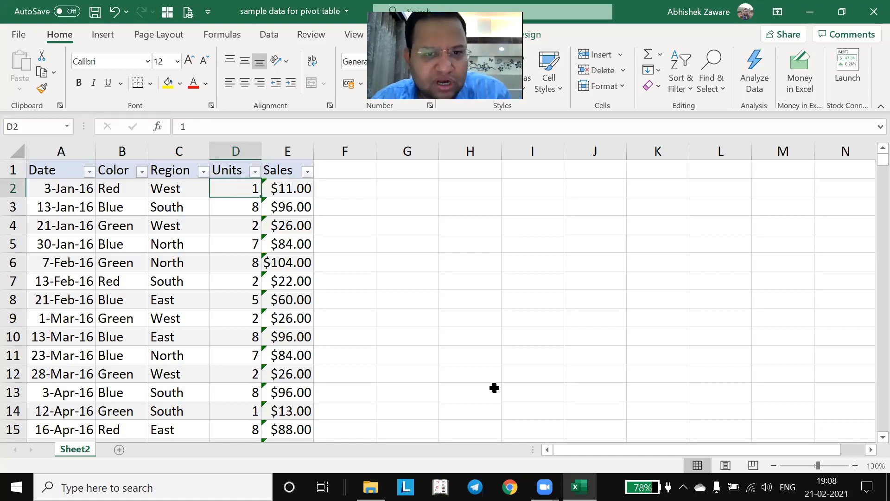
key("Down")
key("Right")
key("Left")
key("shift+Right")
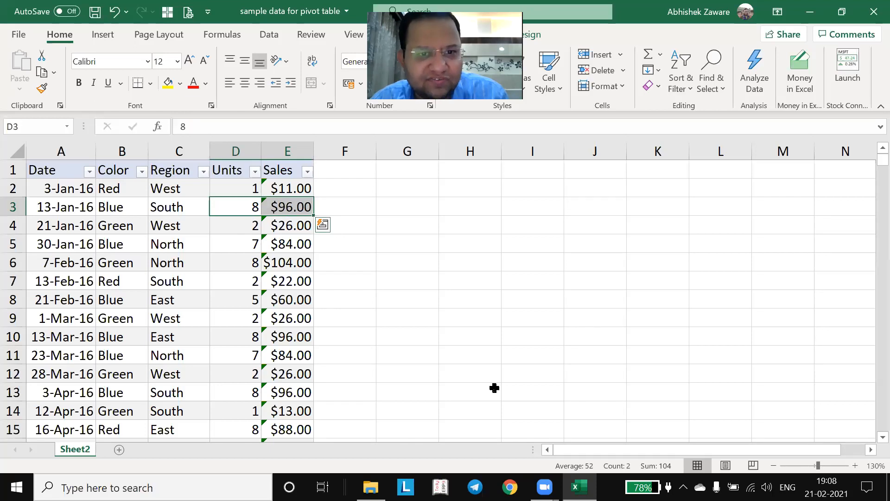
key("Right")
key("Left")
key("Left")
key("Left")
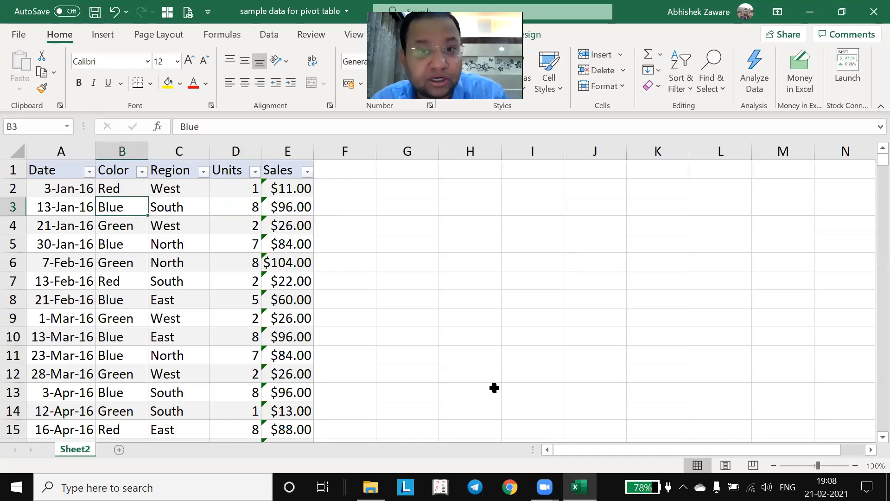
key("Right")
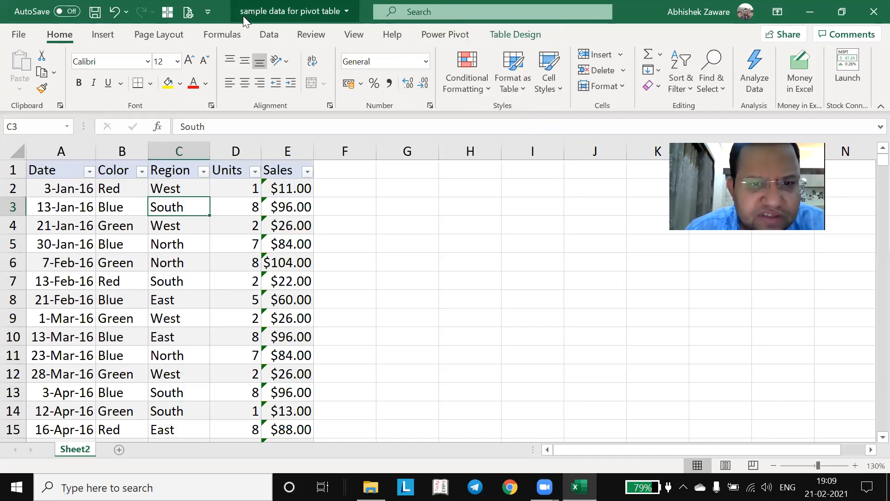
Look through the Get Data source options for files, databases, Azure and other sources
left_click(269, 34)
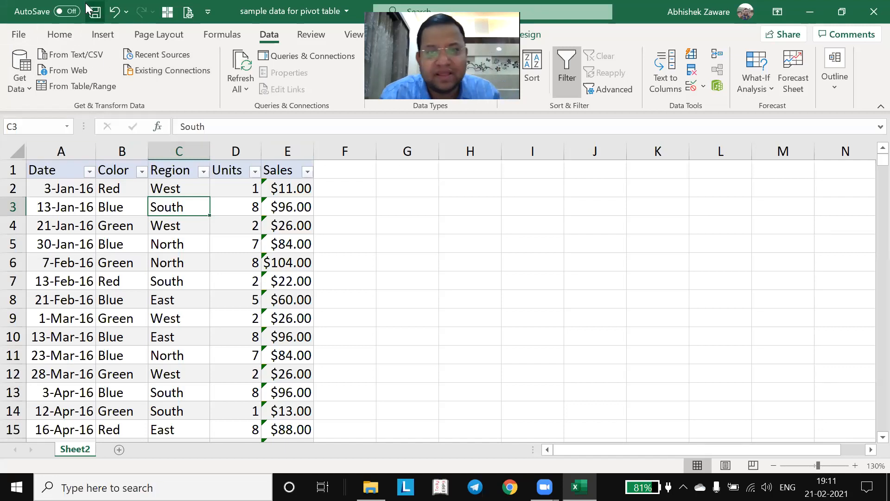
left_click(20, 87)
mouse_move(41, 116)
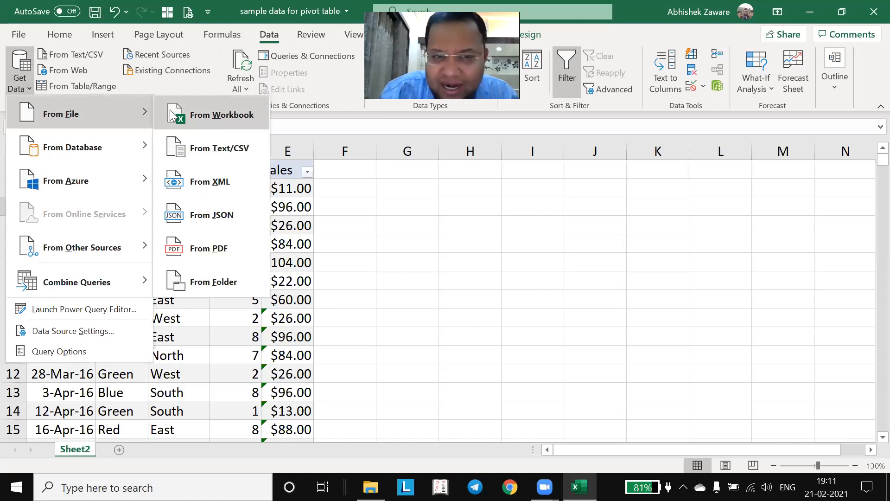
mouse_move(100, 149)
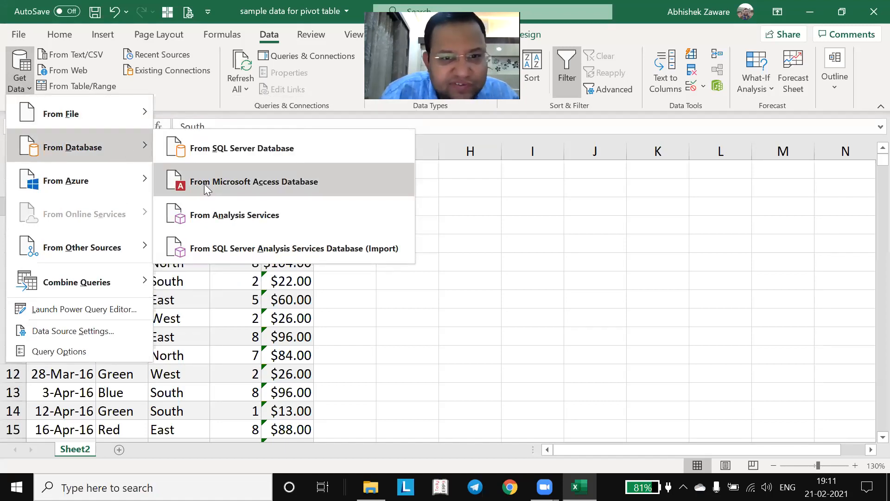
mouse_move(103, 177)
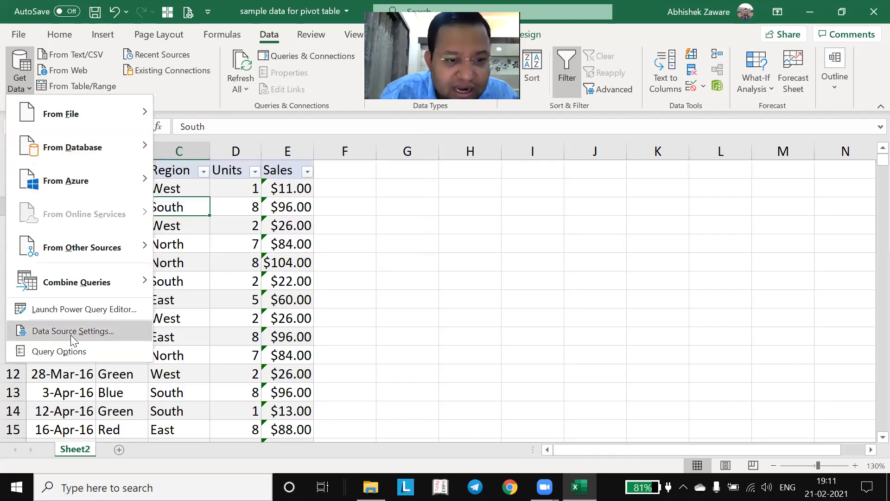
mouse_move(77, 270)
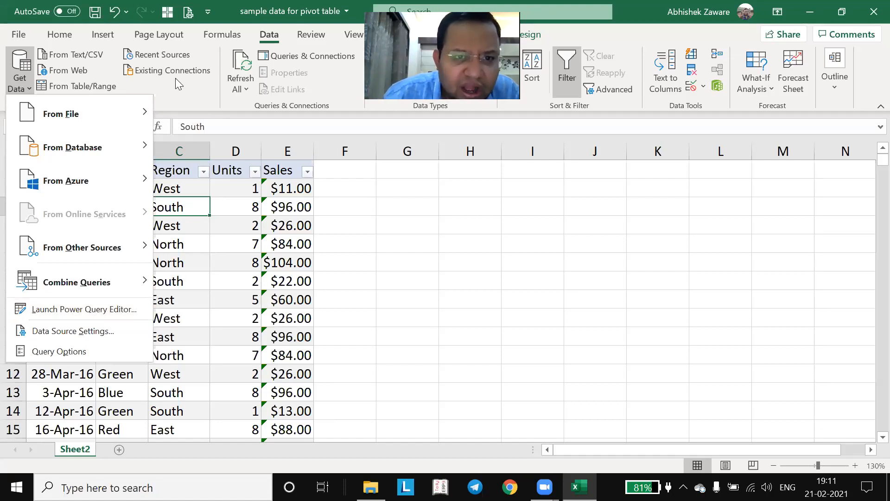
Close the Get Data options and look over the Power Pivot and Insert commands
left_click(174, 91)
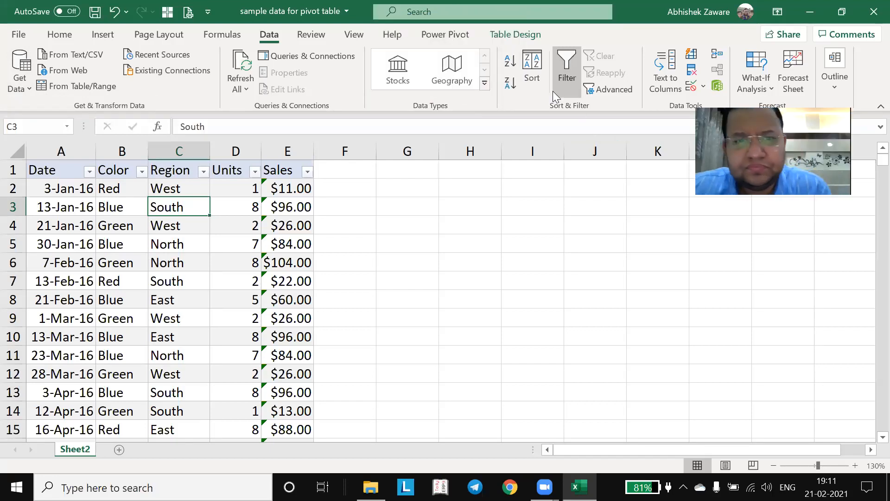
left_click(426, 40)
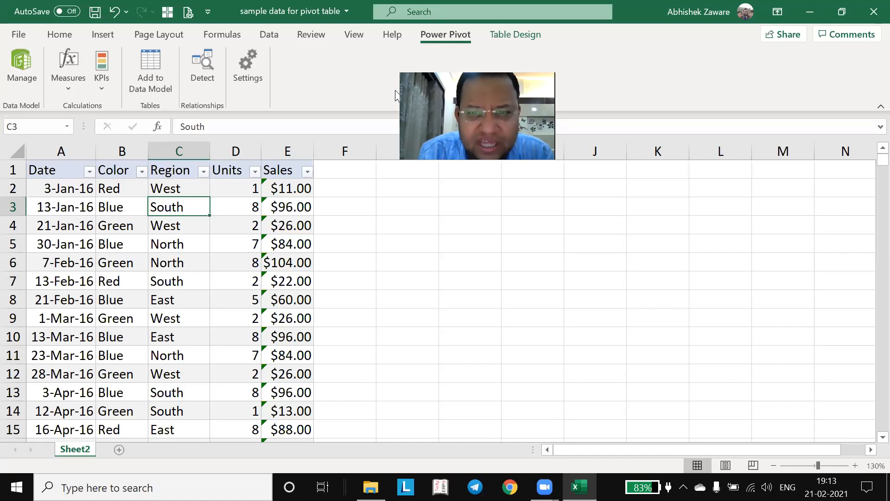
left_click(104, 40)
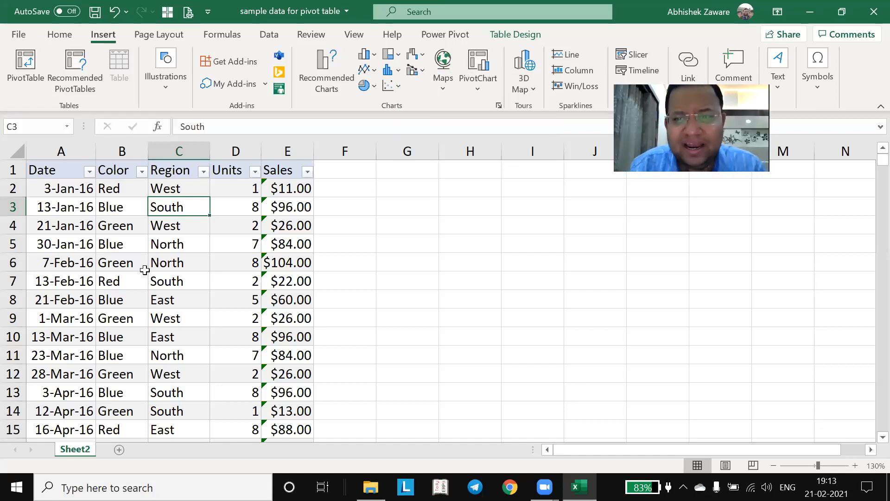
Go through the table's column headers one by one: Date, Color, Region, Units and Sales
key("Up")
key("Up")
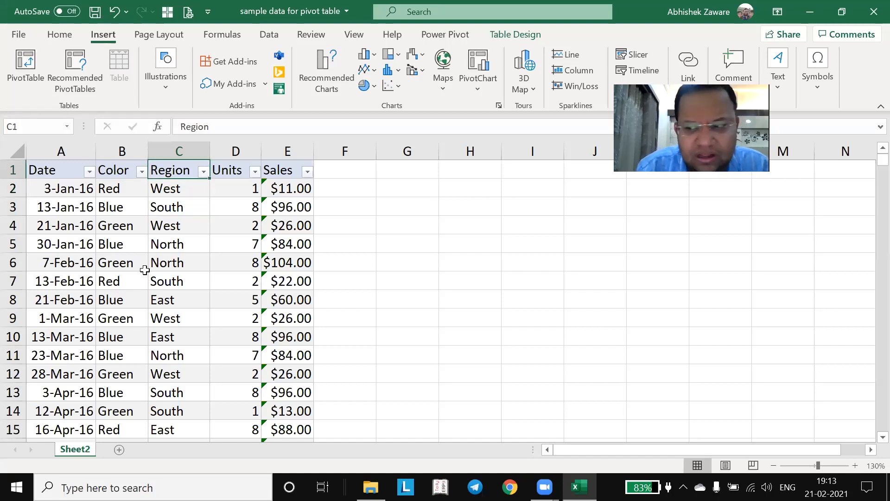
key("Left")
key("Left")
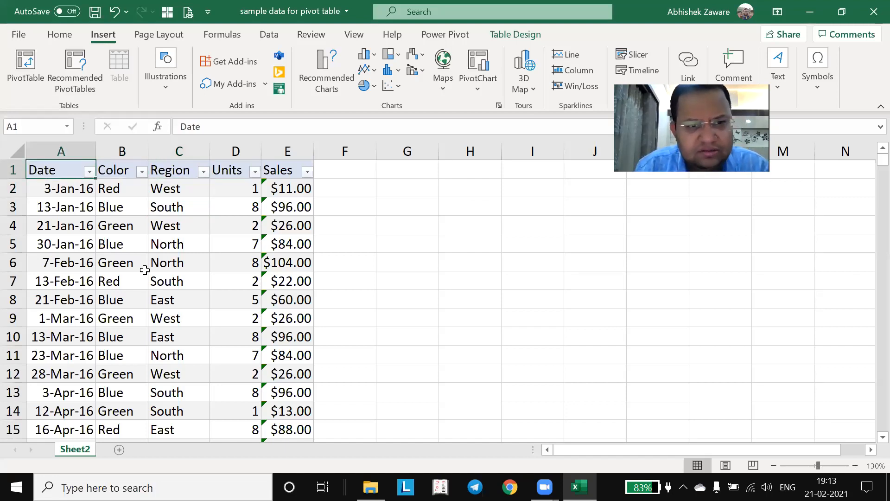
key("Right")
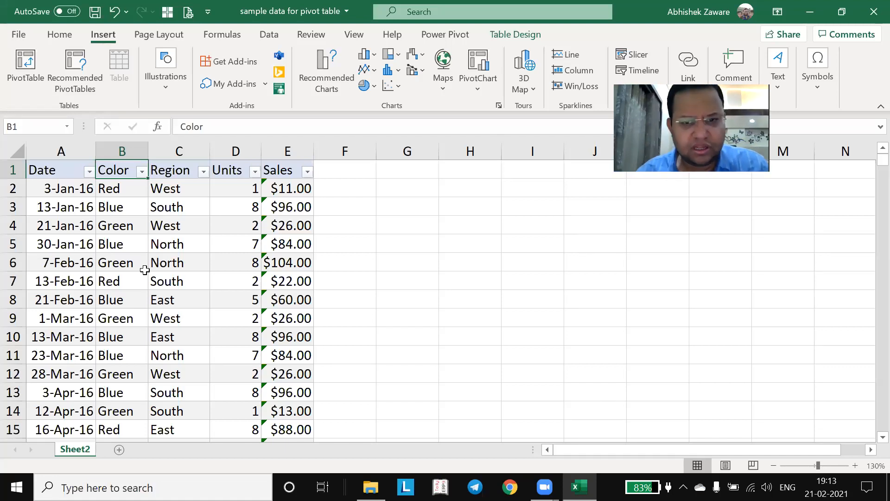
key("Left")
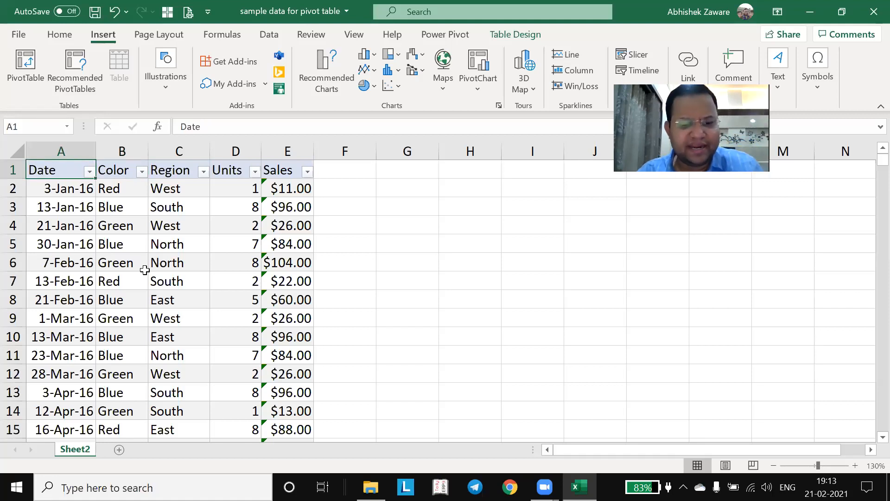
key("ctrl+shift+Down")
key("Right")
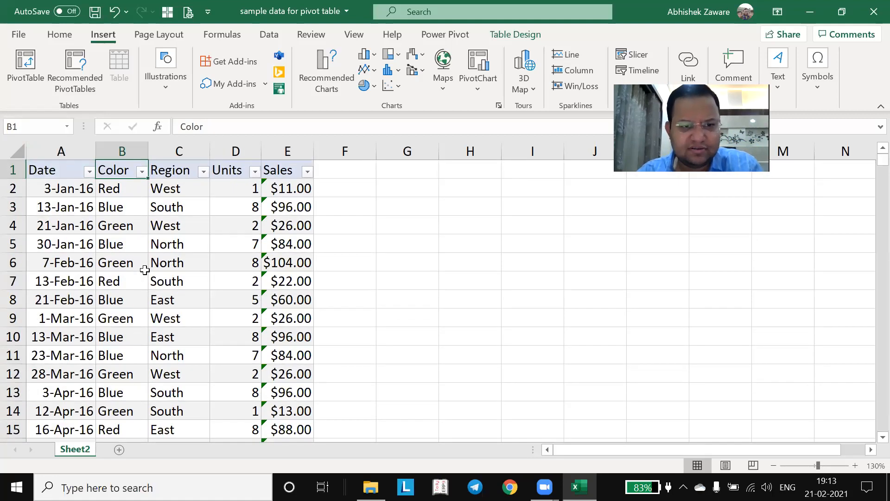
key("ctrl+shift+Down")
key("Up")
key("Right")
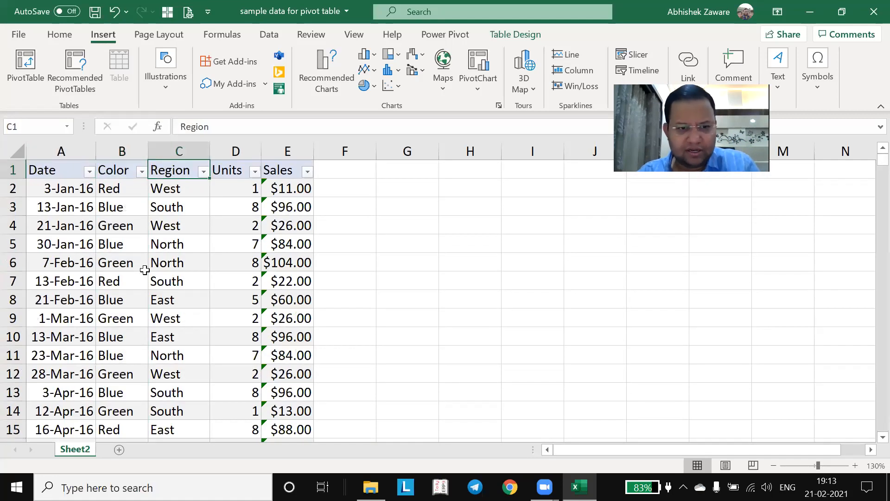
key("Right")
key("Right")
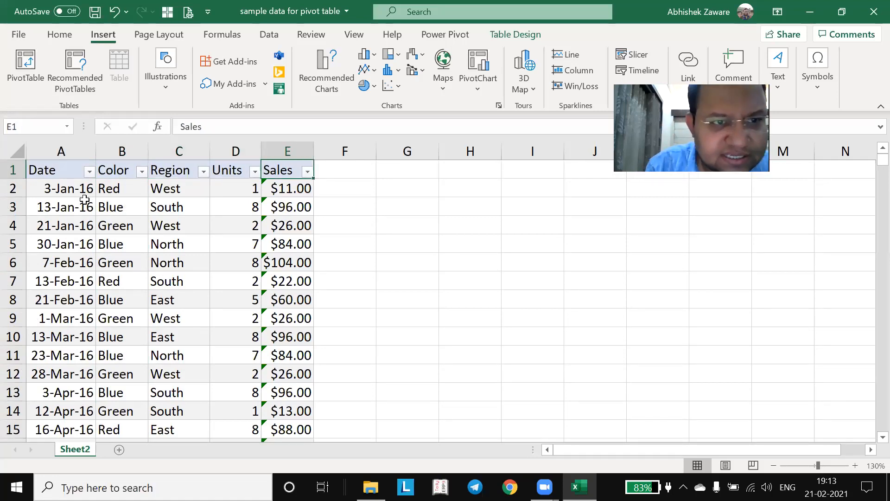
Select the whole sales table from the header row through the last record to view its extent, and return to cell A1
key("Left")
key("Left")
key("Left")
key("Left")
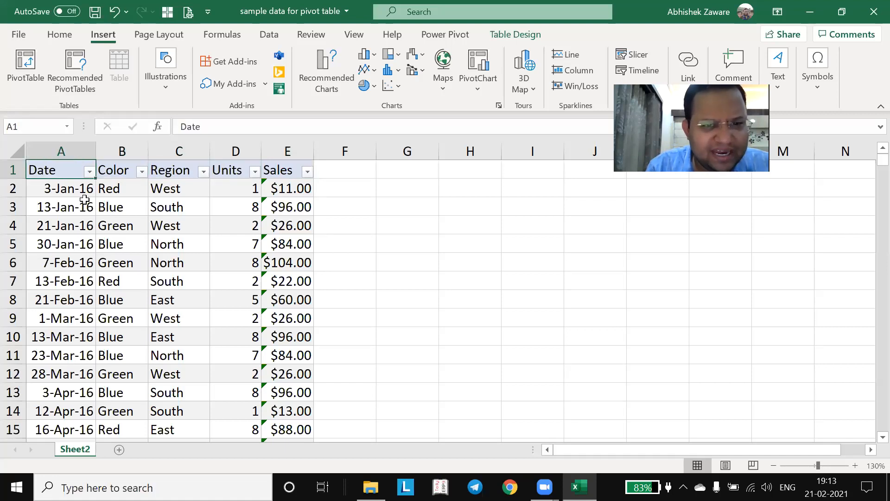
key("shift+Right")
key("shift+Right")
key("shift+Right")
key("shift+Right")
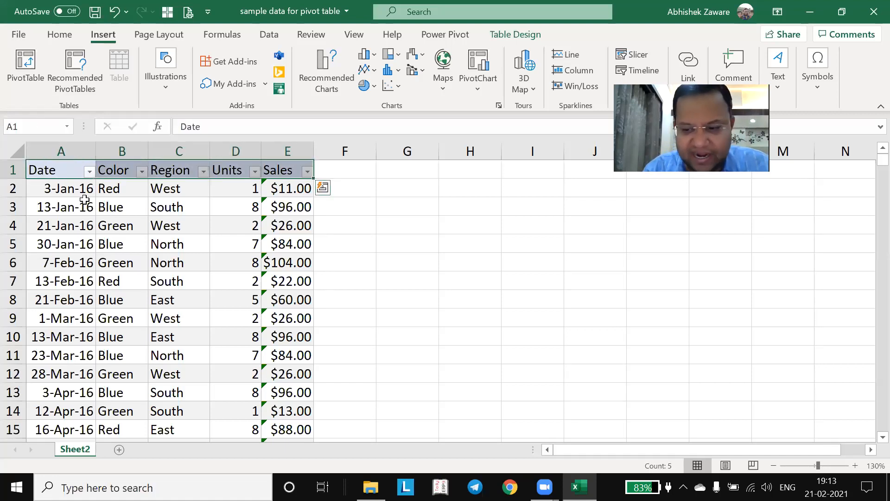
key("ctrl+shift+Down")
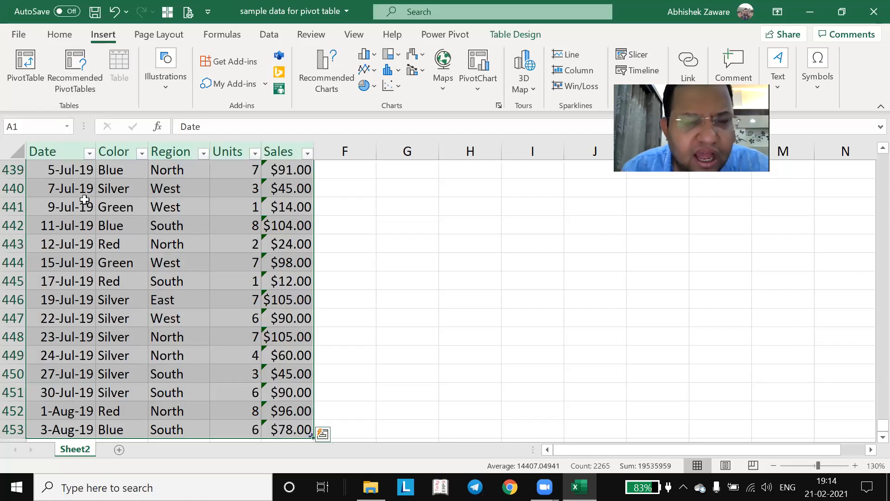
key("ctrl+Home")
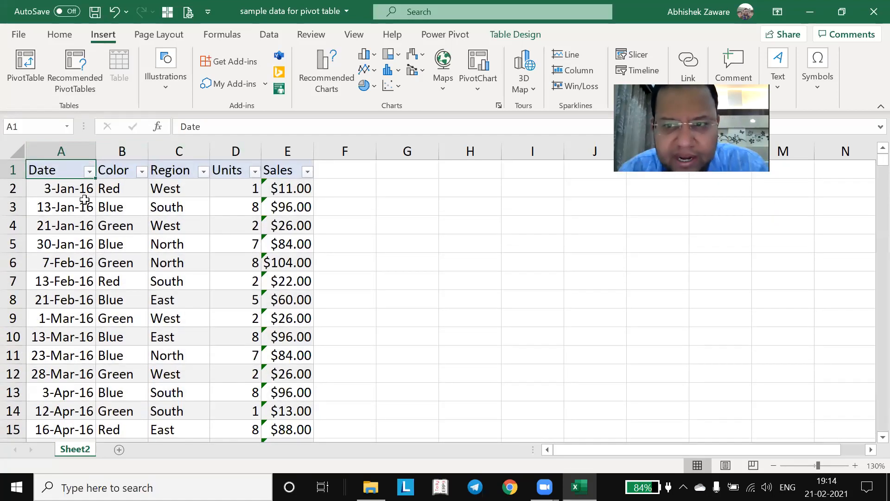
Examine the Sales column values down to row 25, and return to the Date header
key("Right")
key("Right")
key("Right")
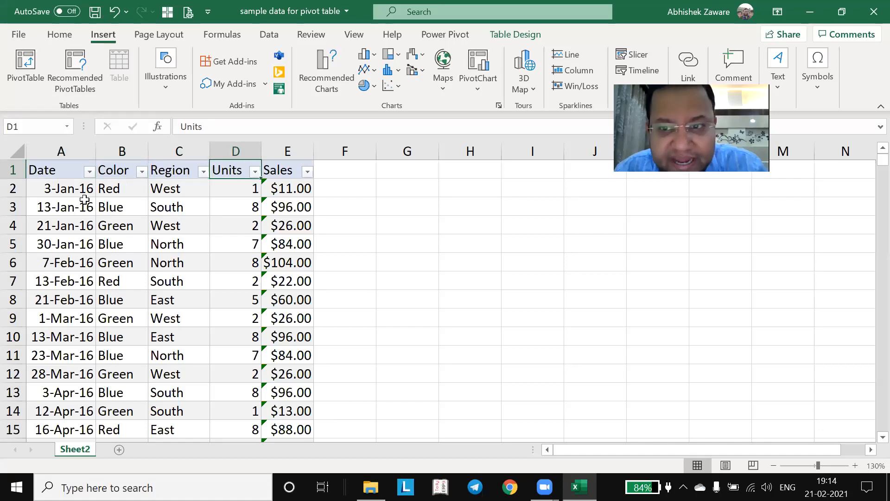
key("Right")
key("Down")
key("Down")
key("Down")
key("Down")
key("Down")
key("Down")
key("Down")
key("Down")
key("Down")
key("Down")
key("Down")
key("Down")
key("Down")
key("Down")
key("Down")
key("Down")
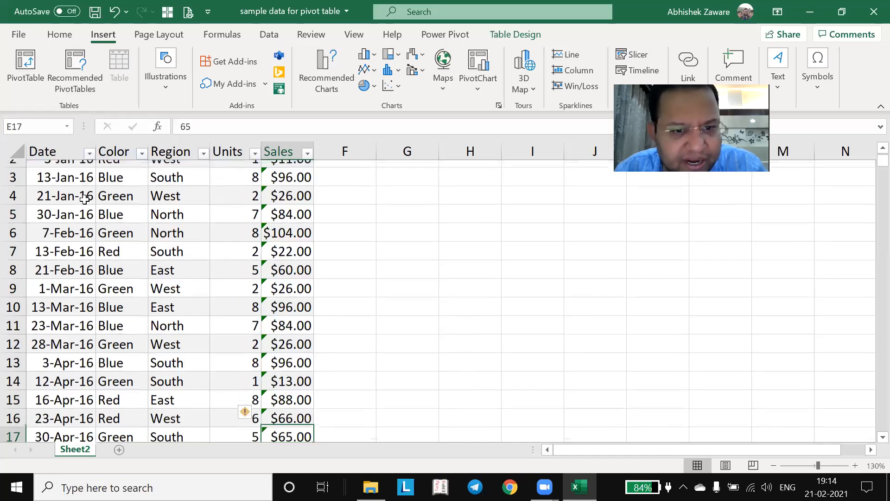
key("Down")
key("Down")
key("Down")
key("Down")
key("Down")
key("Down")
key("Down")
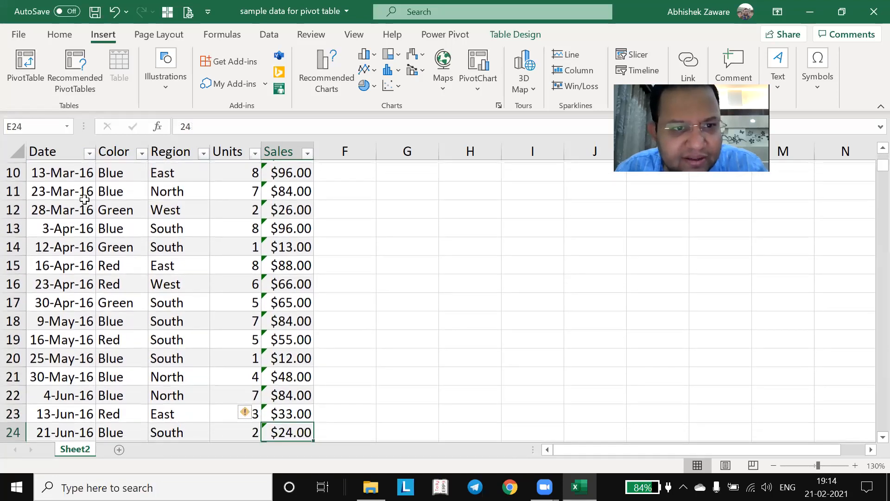
key("Down")
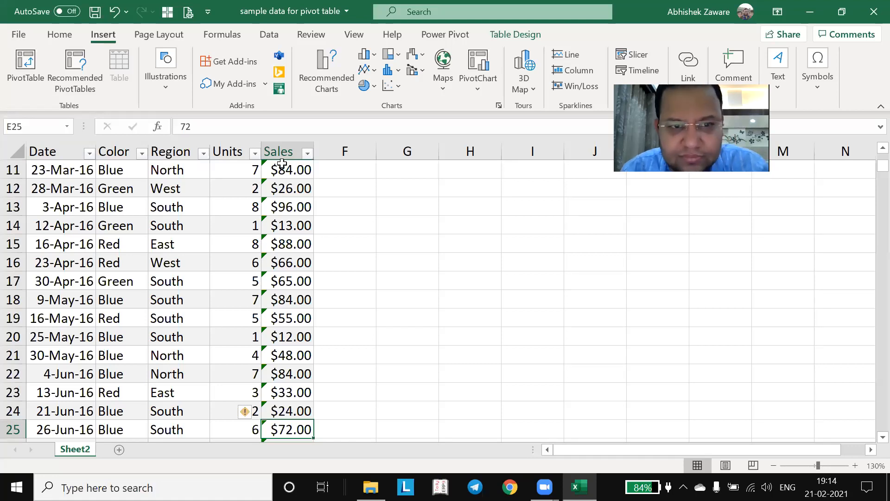
key("ctrl+Up")
key("Left")
key("Left")
key("Left")
key("Left")
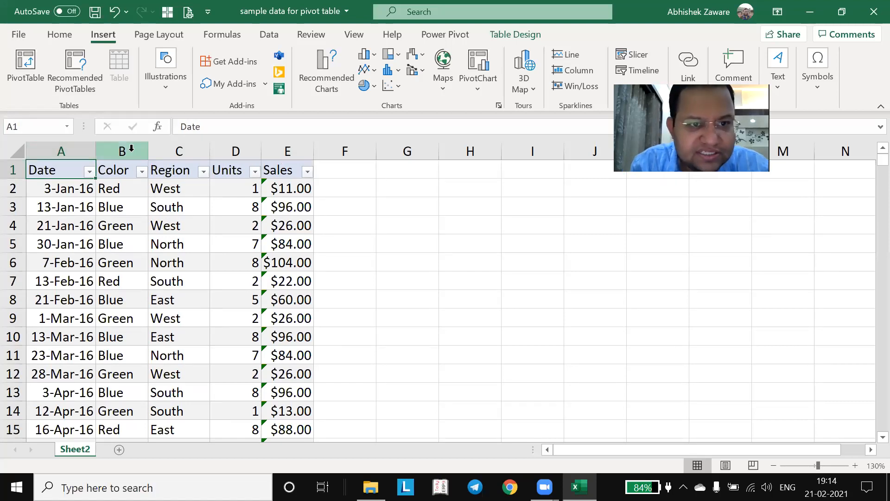
Examine the Date column from the 21-Jan-16 record through the last record, and return to its header
left_click(282, 187)
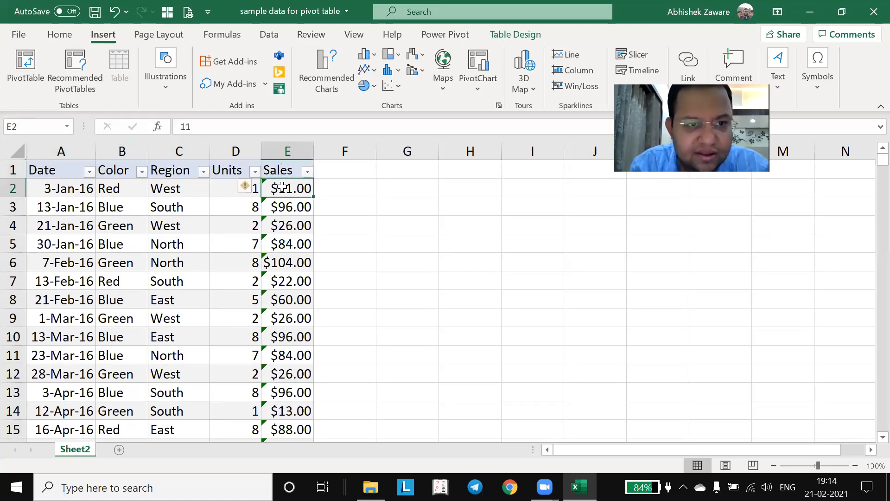
key("Down")
key("Down")
key("Left")
key("Left")
key("Left")
key("Left")
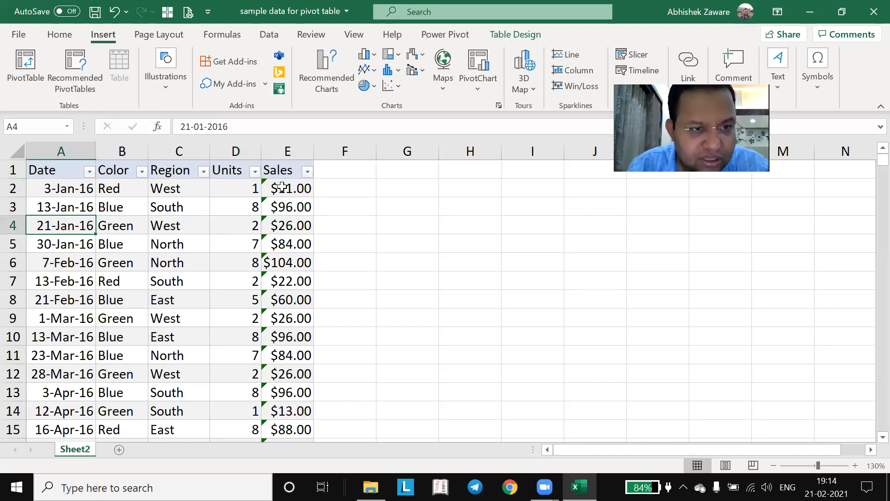
key("Down")
key("Down")
key("Down")
key("Down")
key("Down")
key("Down")
key("Down")
key("Down")
key("Down")
key("Down")
key("Down")
key("Down")
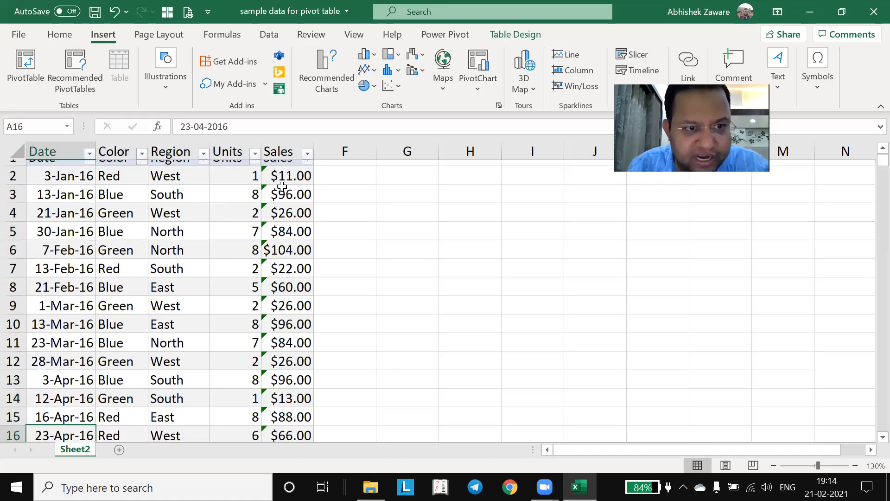
key("Down")
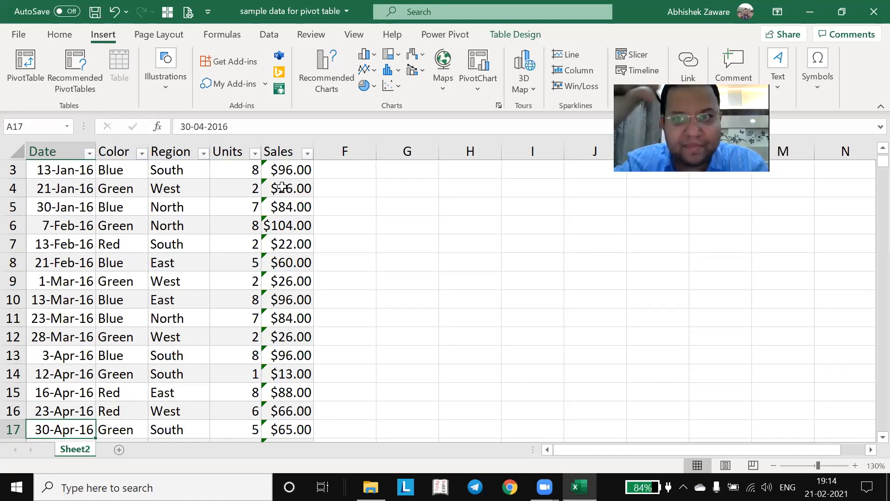
key("Down")
key("Down")
key("Down")
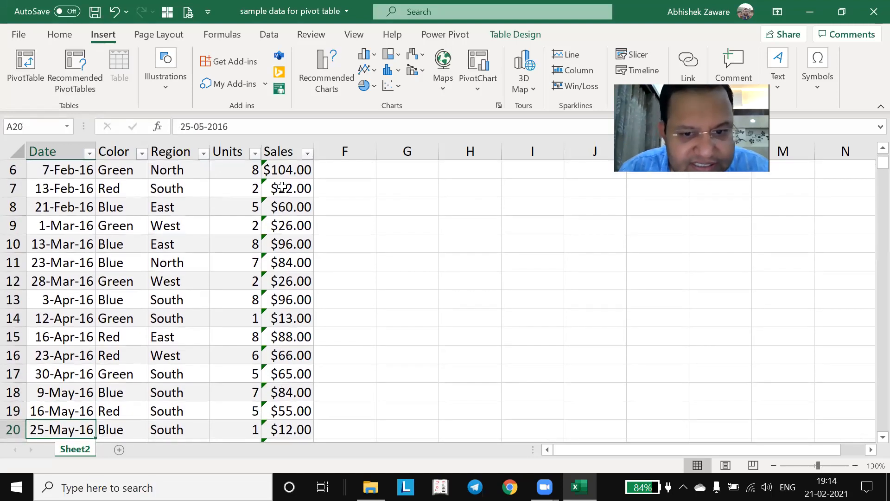
key("ctrl+Down")
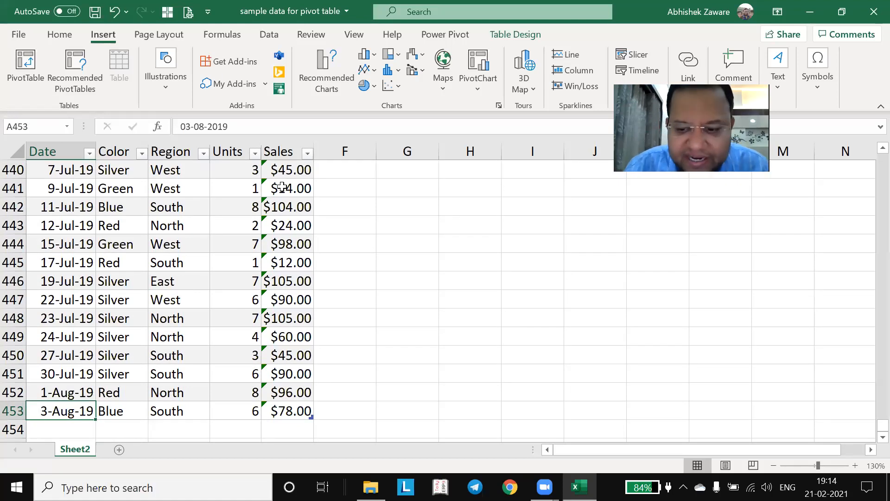
key("ctrl+Up")
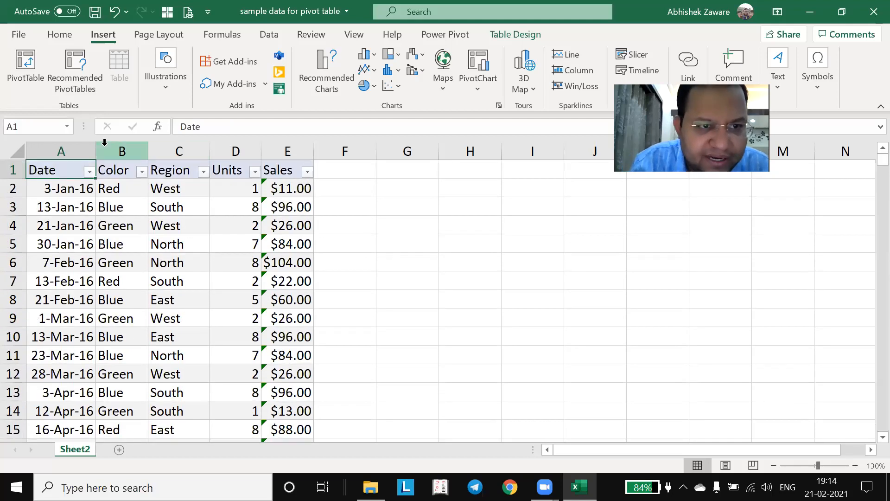
Select the named range Table12 to view the data it covers, and clear the selection
left_click(67, 126)
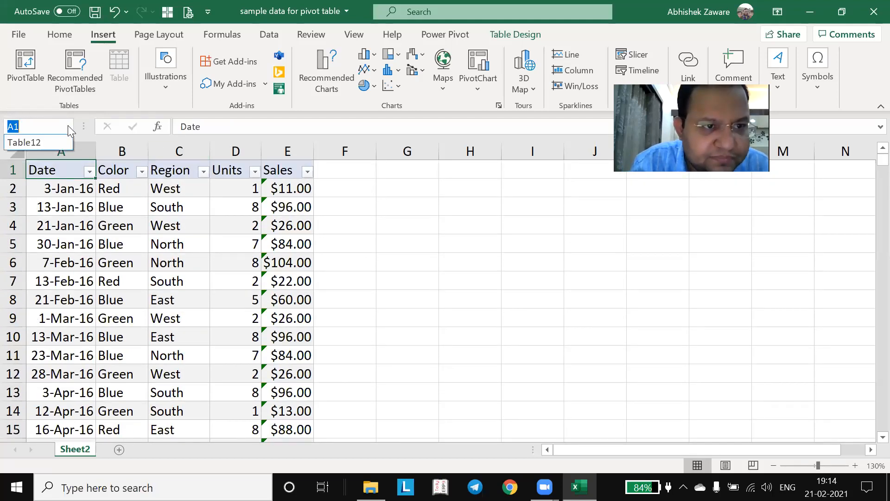
left_click(55, 144)
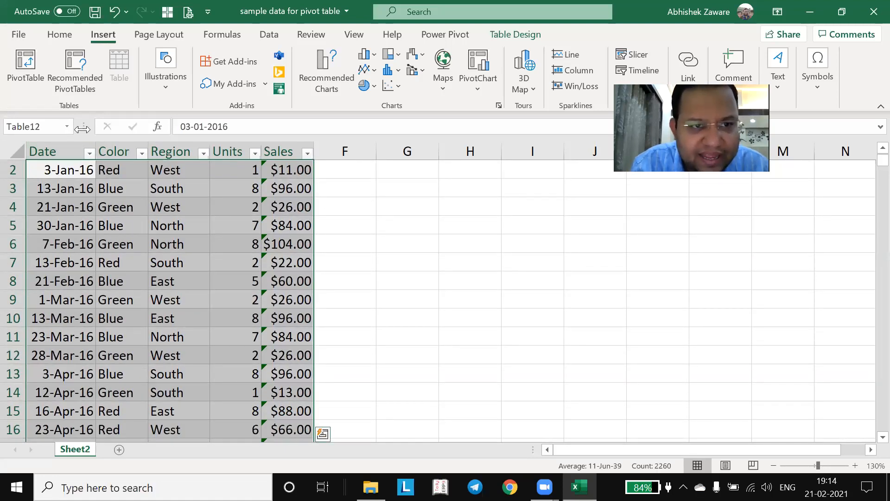
left_click(65, 128)
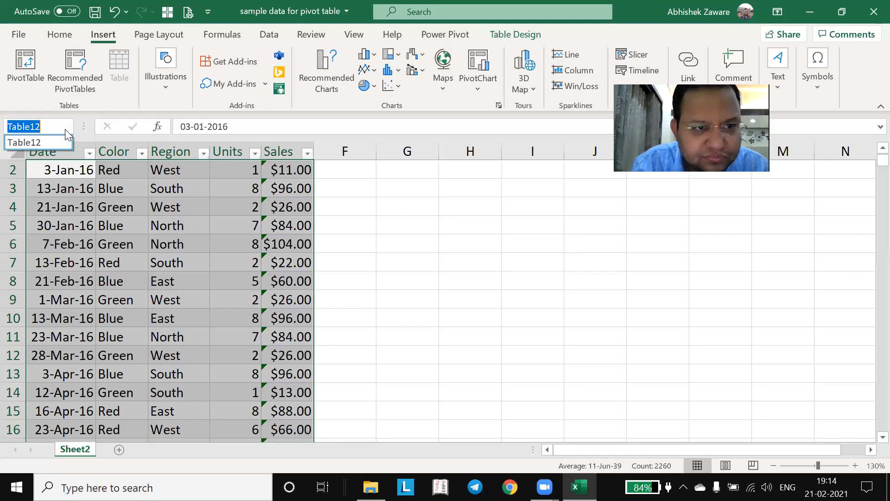
left_click(246, 219)
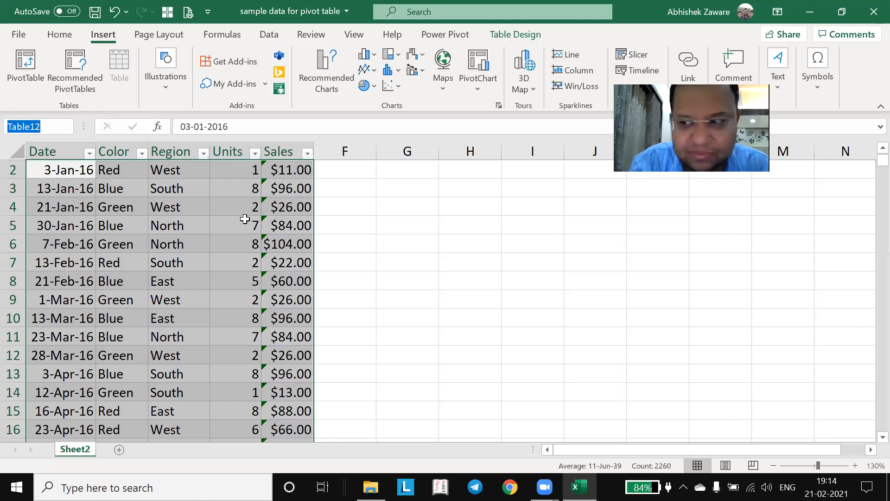
left_click(244, 219)
key("ctrl+Up")
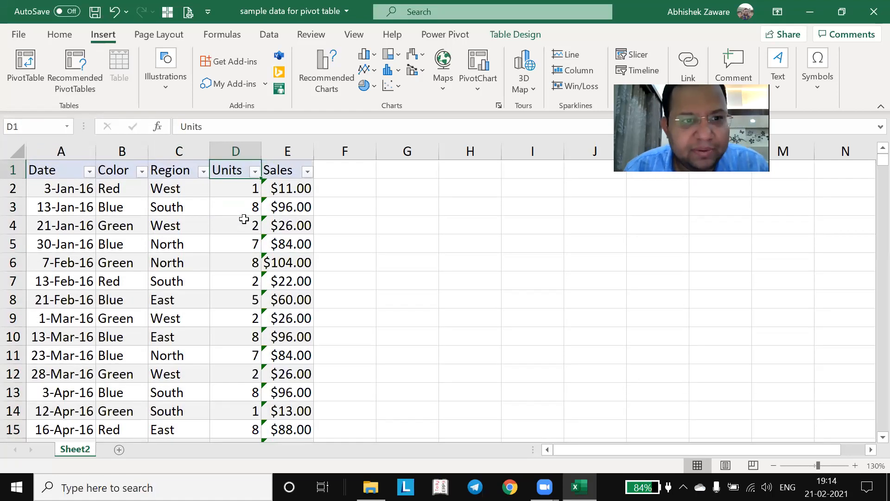
Review the header row again from Date across to Sales
key("Left")
key("Left")
key("Left")
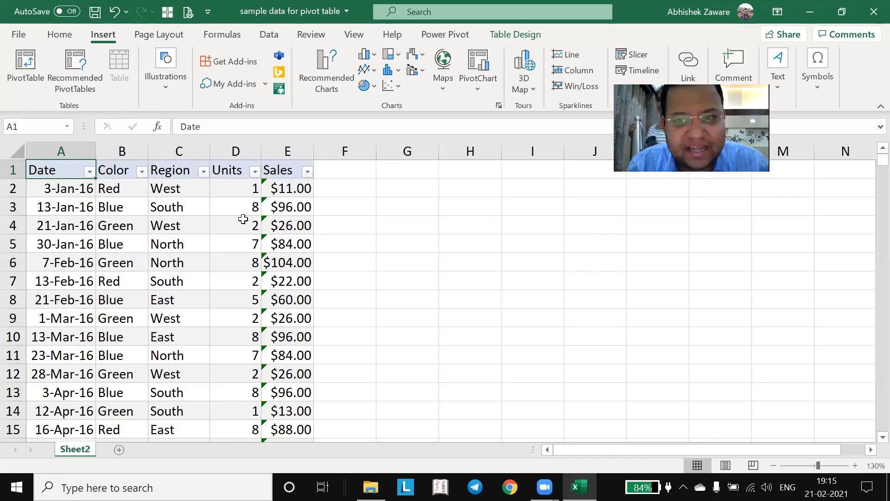
key("Right")
key("Right")
key("Right")
key("Right")
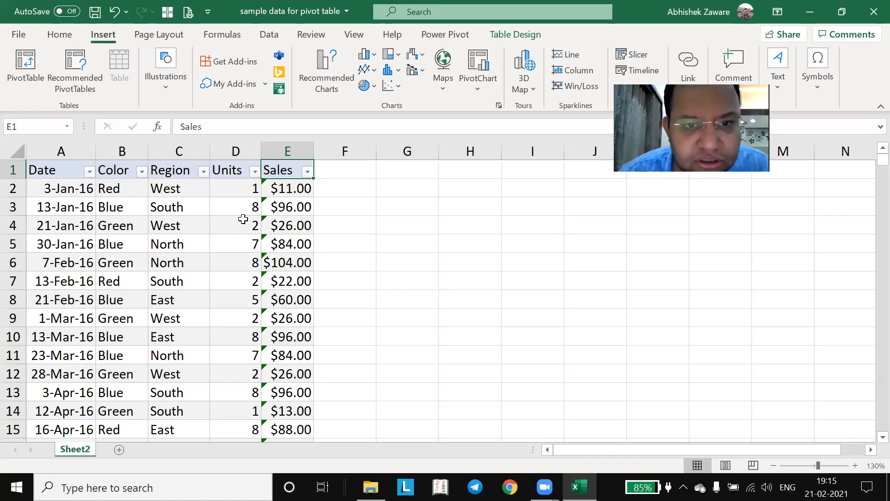
Enter the headings qty, rate and amt in cells H1 to J1
key("Right")
key("Right")
key("Right")
key("Down")
key("Up")
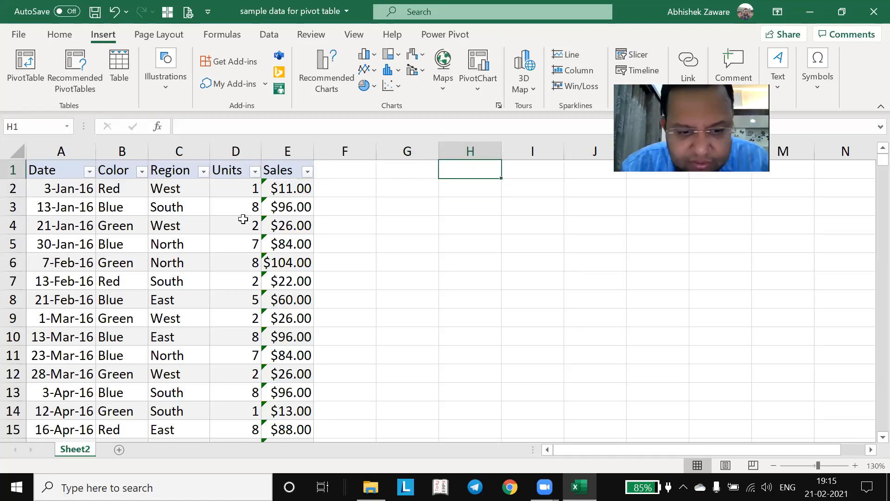
type("qty")
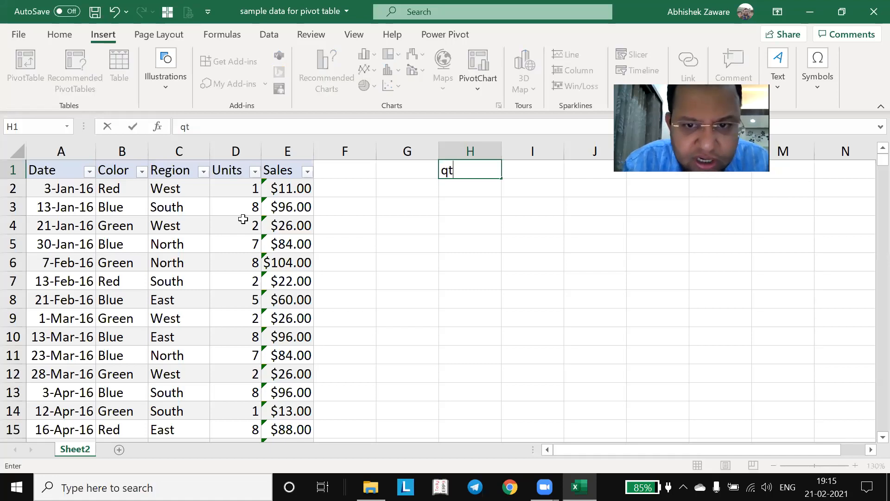
key("Tab")
type("rate")
key("Tab")
type("amt")
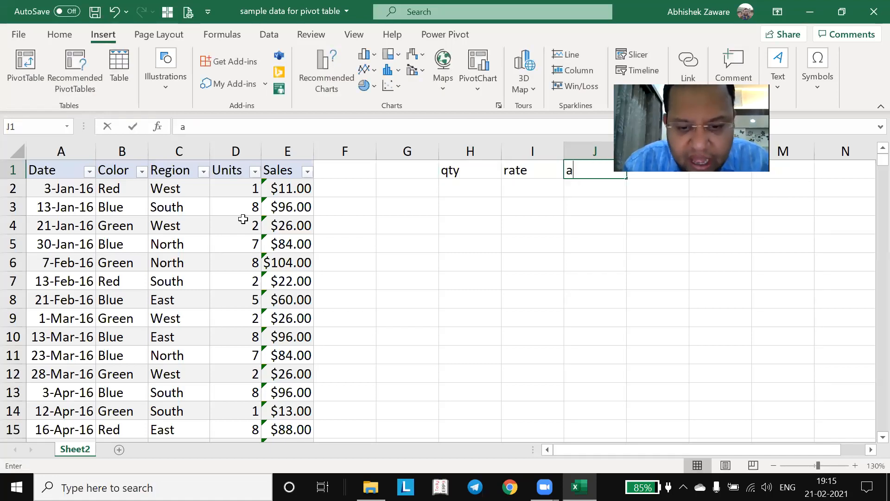
key("Return")
Look over the empty cells under the qty heading down to row 18, and return to the heading
key("Down")
key("Down")
key("Down")
key("Down")
key("Down")
key("Down")
key("Down")
key("Down")
key("Down")
key("Down")
key("Down")
key("Down")
key("Down")
key("Down")
key("Down")
key("Down")
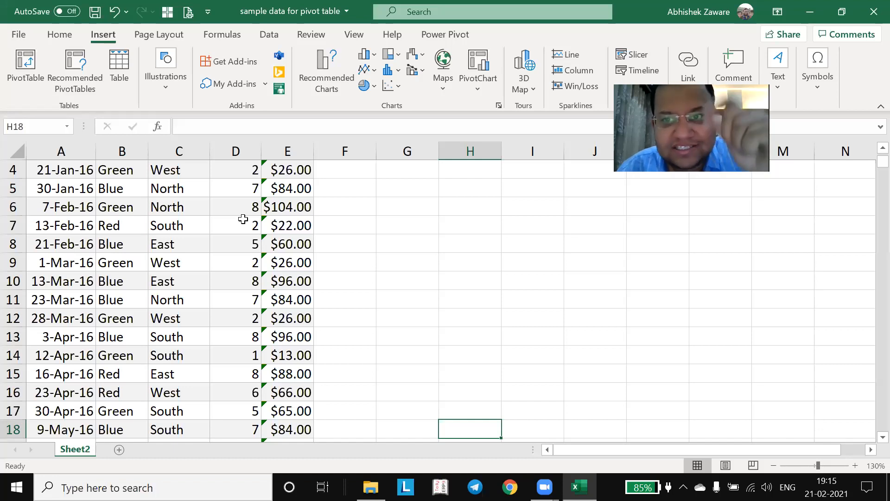
key("ctrl+Up")
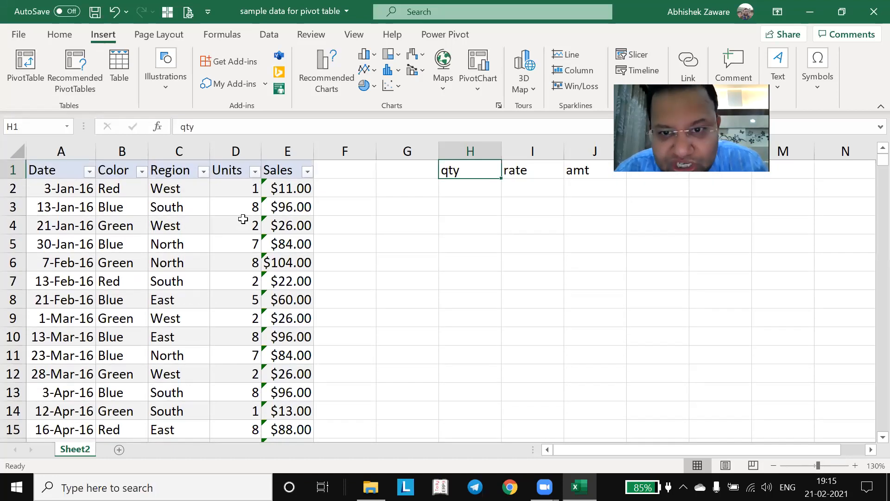
Select the range H1:J11, covering the qty, rate and amt headings and the empty rows below them
key("shift+Right")
key("shift+Right")
key("shift+Down")
key("shift+Down")
key("shift+Down")
key("shift+Down")
key("shift+Down")
key("shift+Down")
key("shift+Down")
key("shift+Down")
key("shift+Down")
key("shift+Down")
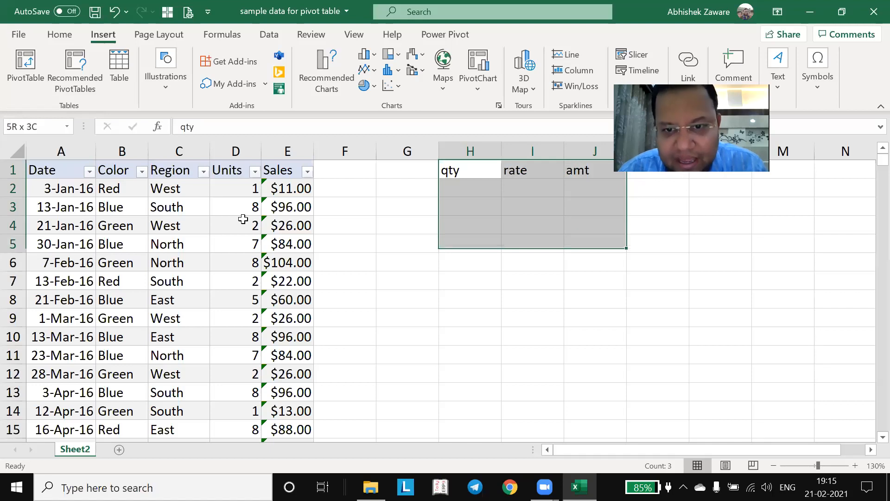
key("shift+Down")
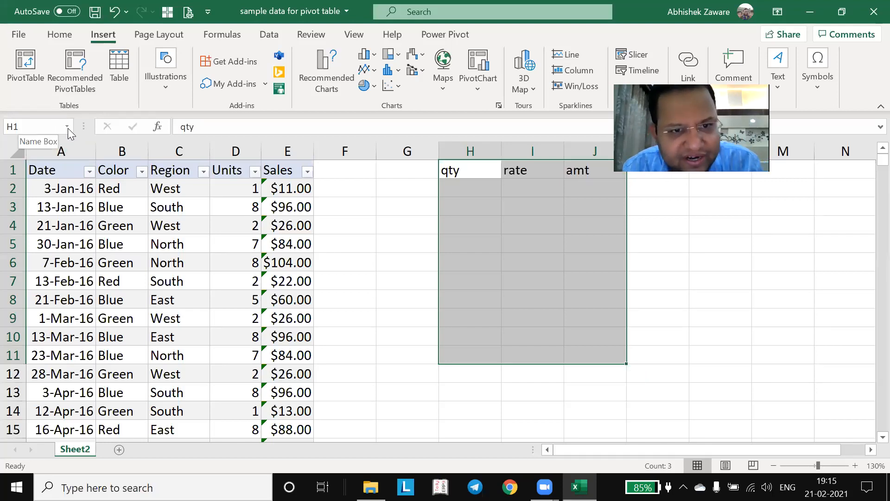
right_click(501, 252)
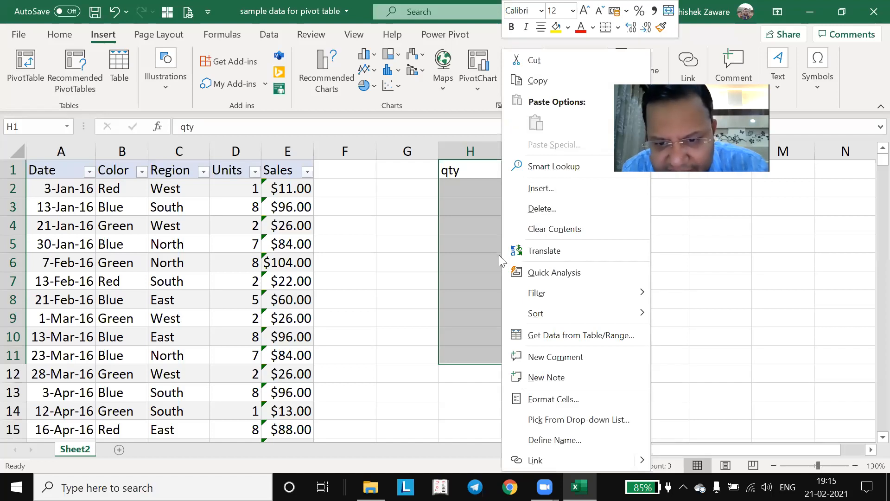
left_click(534, 439)
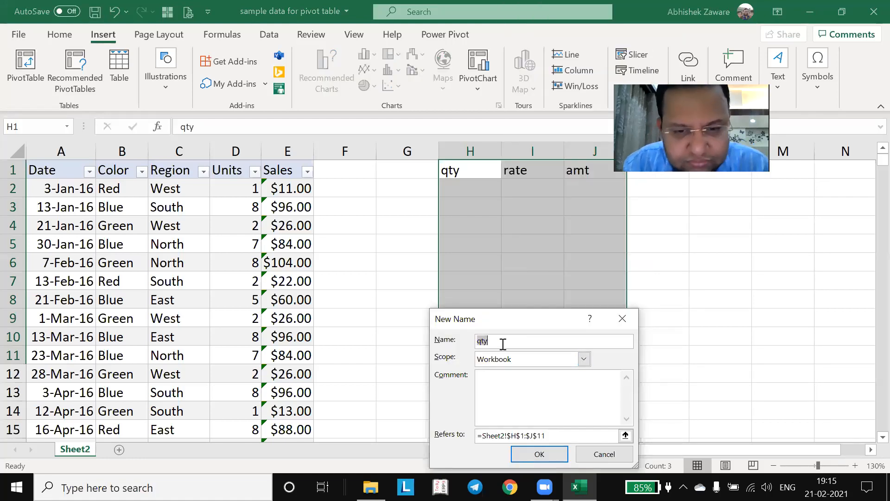
left_click(622, 319)
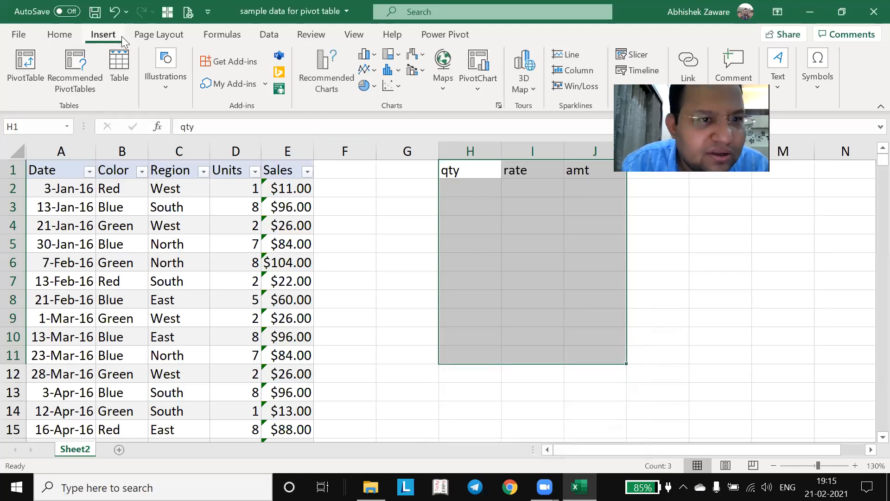
Convert the range H1:J11 into a table, marking that it has headers
left_click(116, 69)
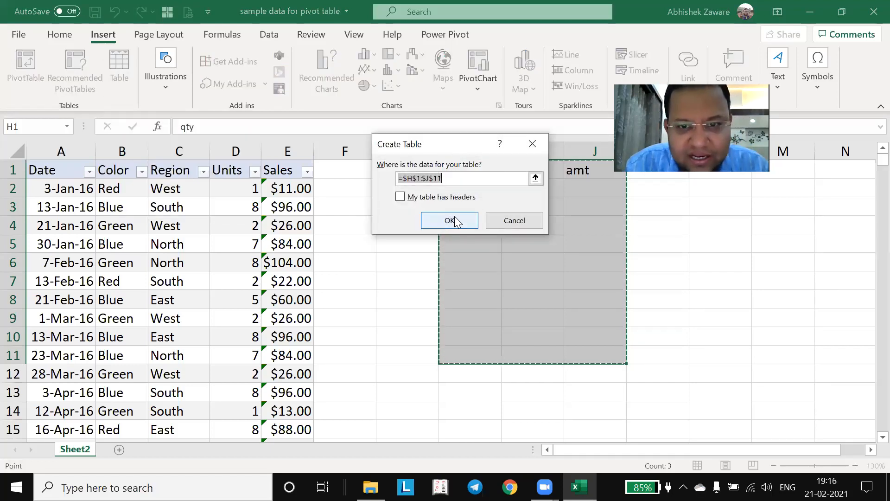
left_click(430, 198)
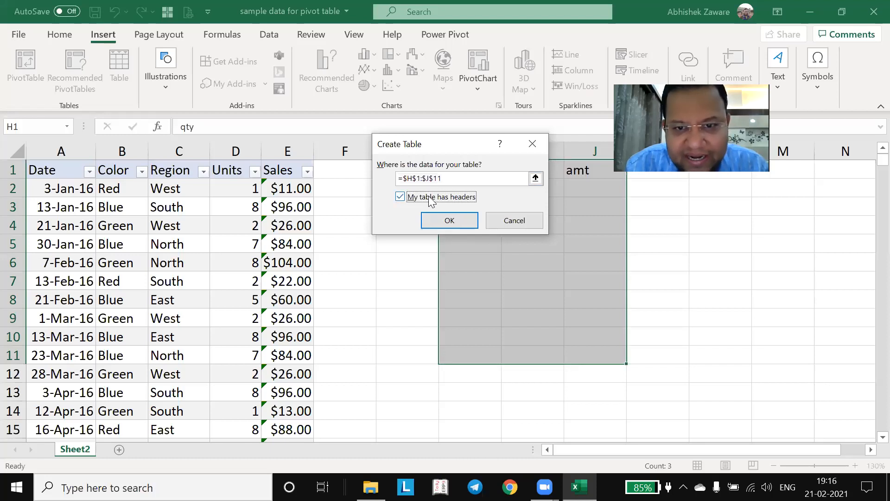
left_click(439, 220)
Examine the new table's qty column from its header past the last table row to row 17, and return toward the top
key("Down")
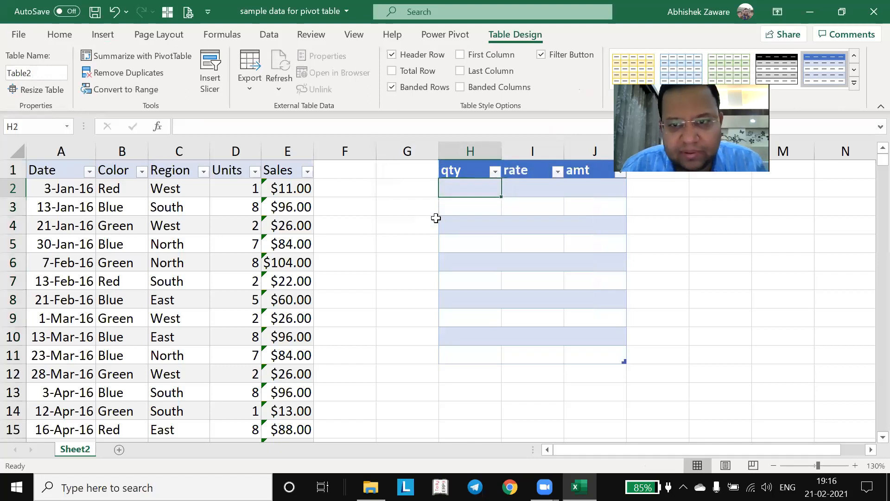
key("Up")
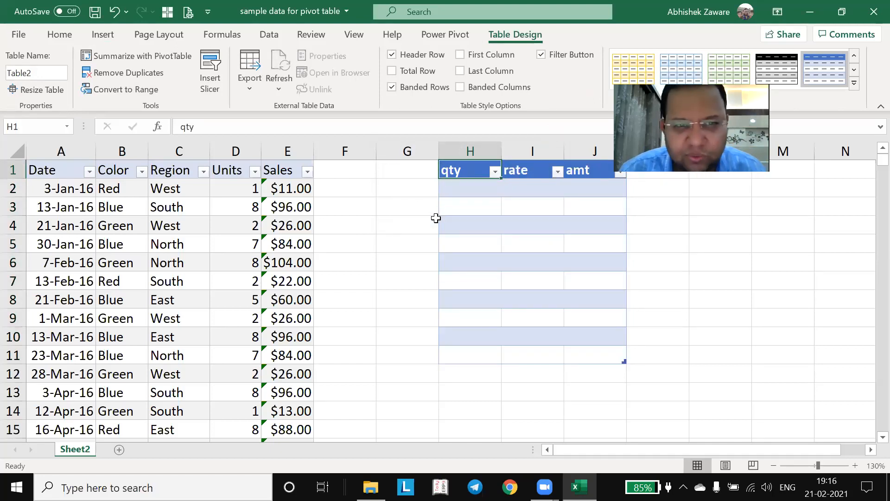
key("Down")
key("Down")
key("Down")
key("Down")
key("Down")
key("Down")
key("Down")
key("Down")
key("Down")
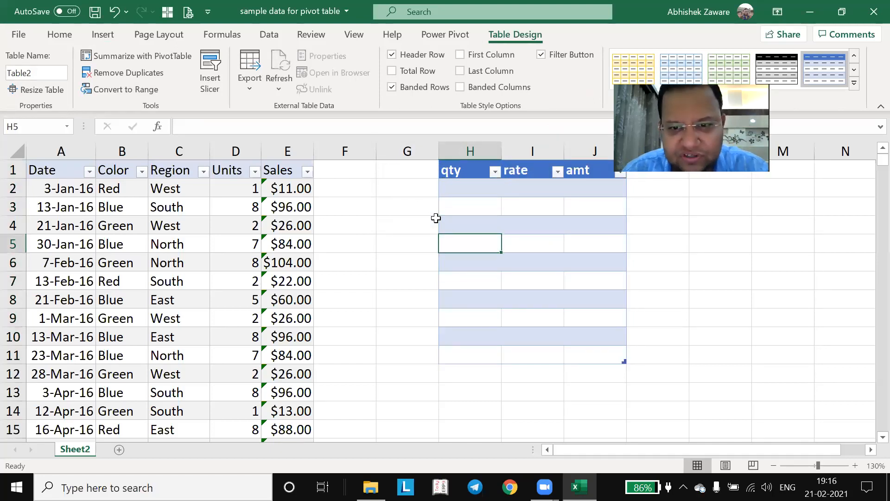
key("Down")
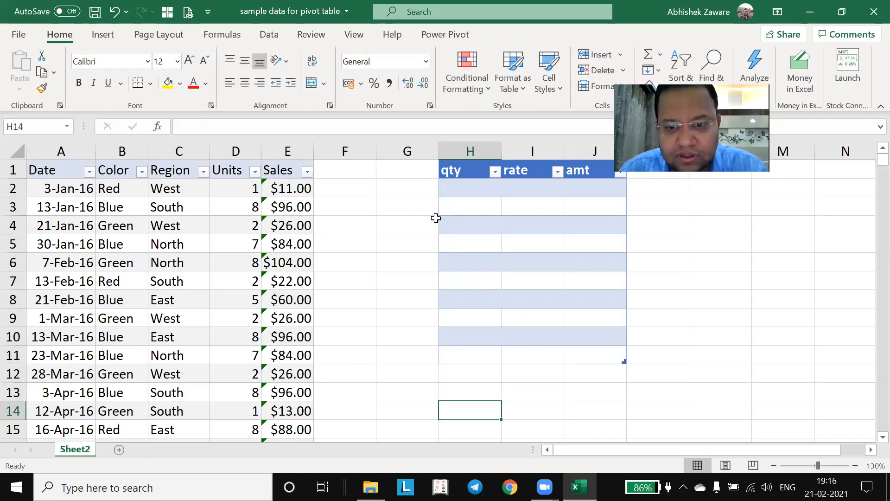
key("Down")
key("Down")
key("Down")
key("Down")
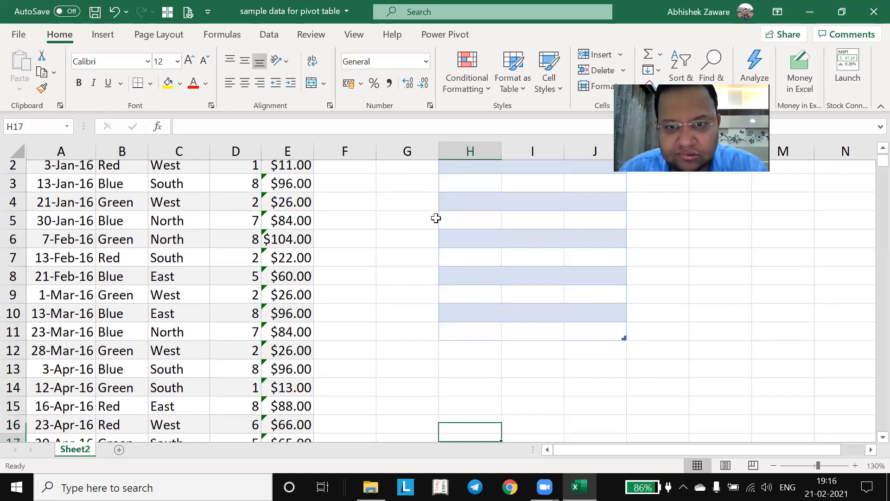
key("Down")
key("Up")
key("Up")
key("Up")
key("Up")
key("Up")
key("Up")
key("Up")
key("Up")
key("Up")
key("Up")
key("Up")
key("Up")
key("Up")
key("Up")
key("Up")
key("Up")
key("Up")
key("Up")
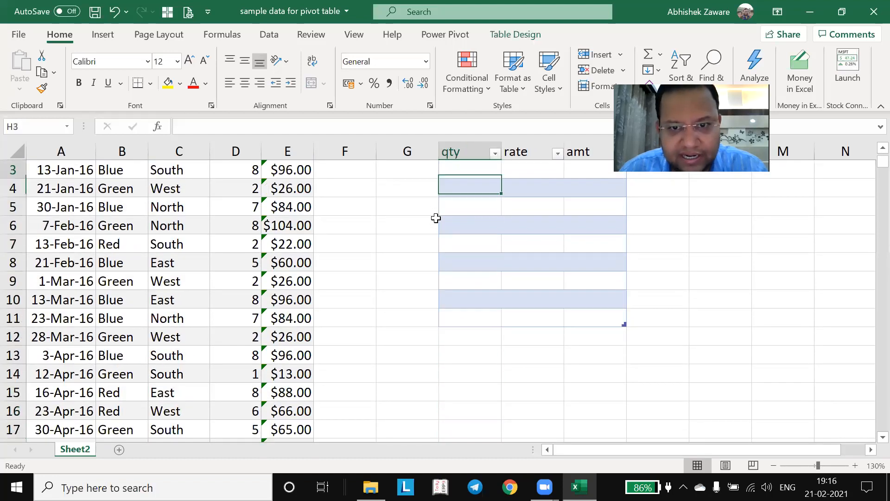
Compare the column header display inside and below the new table by going down past row 21, and return to the qty header
key("Down")
key("Down")
key("Down")
key("Down")
key("Down")
key("Down")
key("Down")
key("Down")
key("Down")
key("Down")
key("Down")
key("Down")
key("Down")
key("Down")
key("Down")
key("Down")
key("Down")
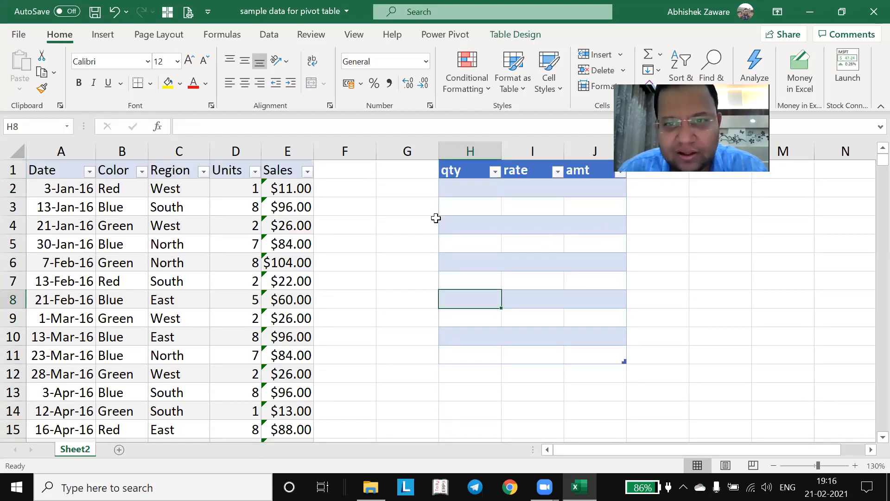
key("Down")
key("Down")
key("Down")
key("Down")
key("Down")
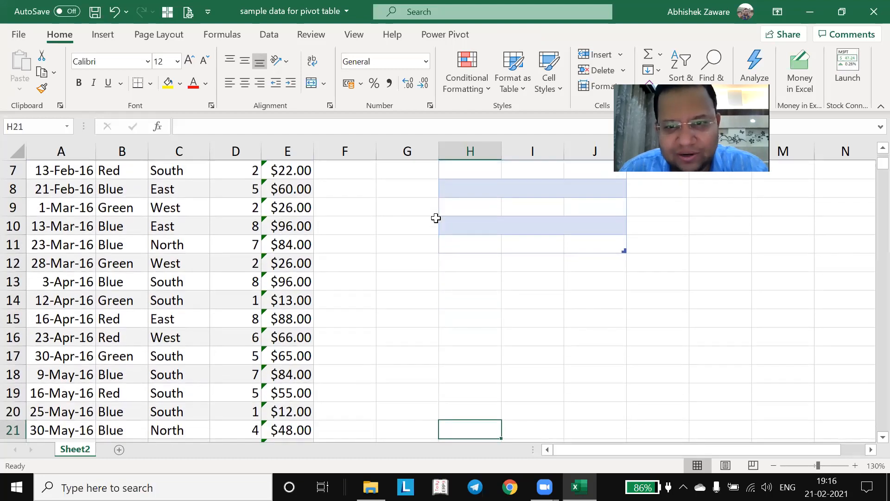
key("Down")
key("Down")
key("Down")
key("Down")
key("Down")
key("Up")
key("Up")
key("Up")
key("Up")
key("Up")
key("Up")
key("Up")
key("Up")
key("Up")
key("Up")
key("Up")
key("Up")
key("Up")
key("Up")
key("Up")
key("Up")
key("Up")
key("Up")
key("Up")
key("Up")
key("Up")
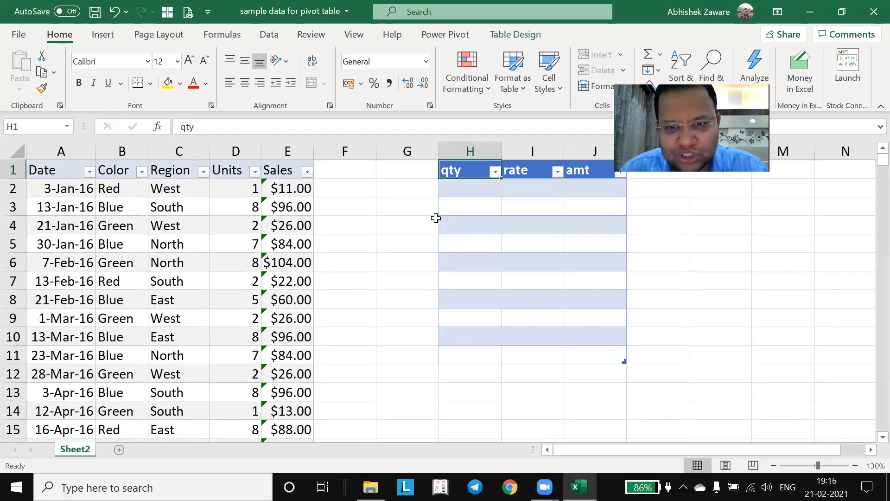
Review the qty column once more from its header through the table rows and on to row 19
key("Down")
key("Down")
key("Down")
key("Down")
key("Down")
key("Down")
key("Down")
key("Down")
key("Down")
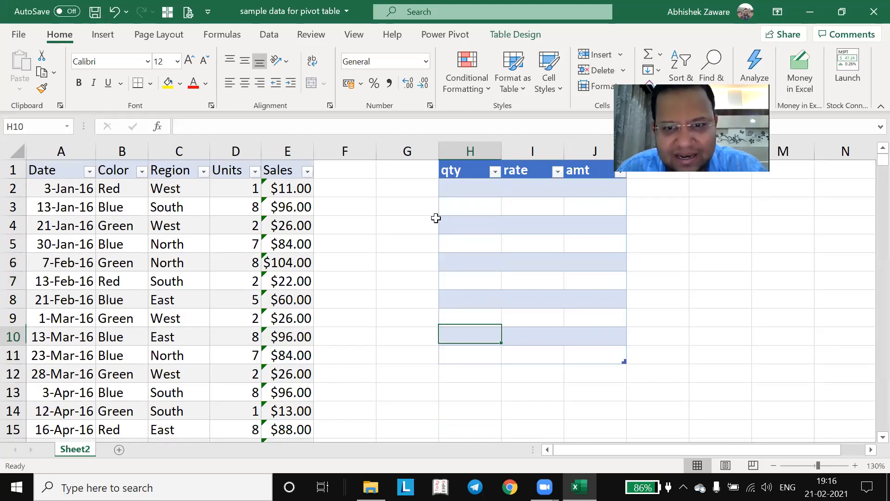
key("Down")
key("Down")
key("Down")
key("Down")
key("Down")
key("Down")
key("Down")
key("Down")
key("Down")
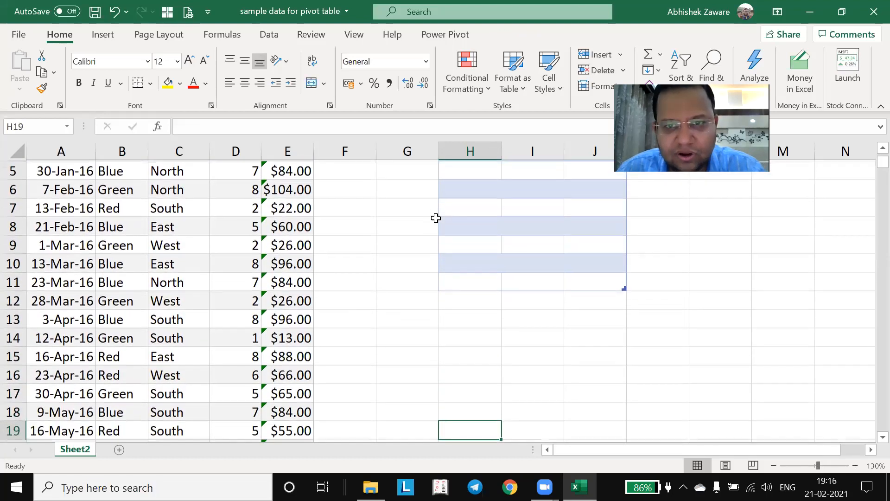
Examine the header display of the small table from well below its last row up through the rate column, ending at the qty header
key("Down")
key("Down")
key("Down")
key("Down")
key("Down")
key("Down")
key("Down")
key("Right")
key("Down")
key("Down")
key("Down")
key("Down")
key("Down")
key("Down")
key("Down")
key("Down")
key("Down")
key("Down")
key("Down")
key("Down")
key("Down")
key("Down")
key("Down")
key("Down")
key("Up")
key("Up")
key("Up")
key("Up")
key("Up")
key("Up")
key("Up")
key("Up")
key("Up")
key("Up")
key("Up")
key("Up")
key("Up")
key("Up")
key("Up")
key("Up")
key("Up")
key("Up")
key("Up")
key("Up")
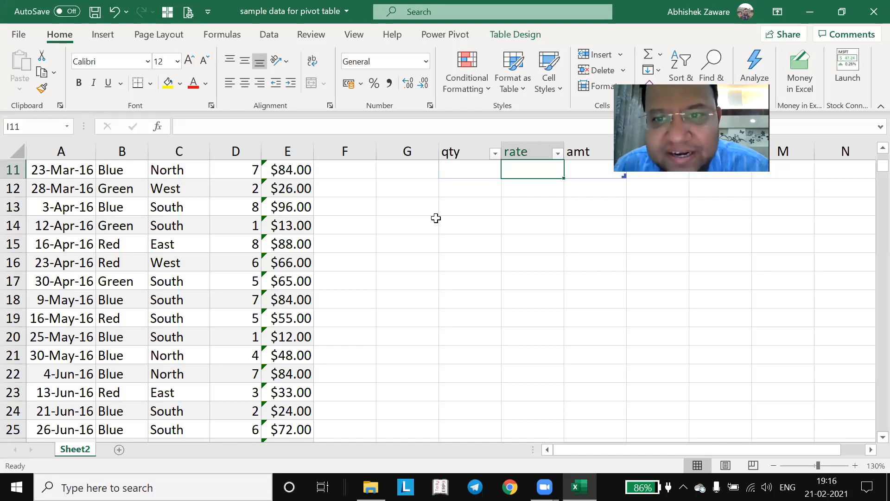
key("Up")
key("Up")
key("Up")
key("Up")
key("Up")
key("Up")
key("Up")
key("Up")
key("Up")
key("Up")
key("Left")
key("Right")
key("Left")
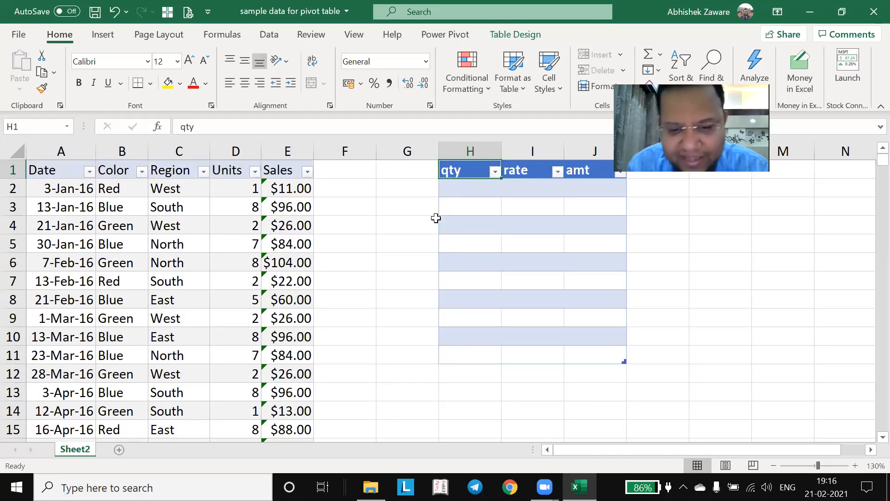
Compare the column header display at the rate column's last table row with rows down to 27, and return to row 11
left_click(523, 358)
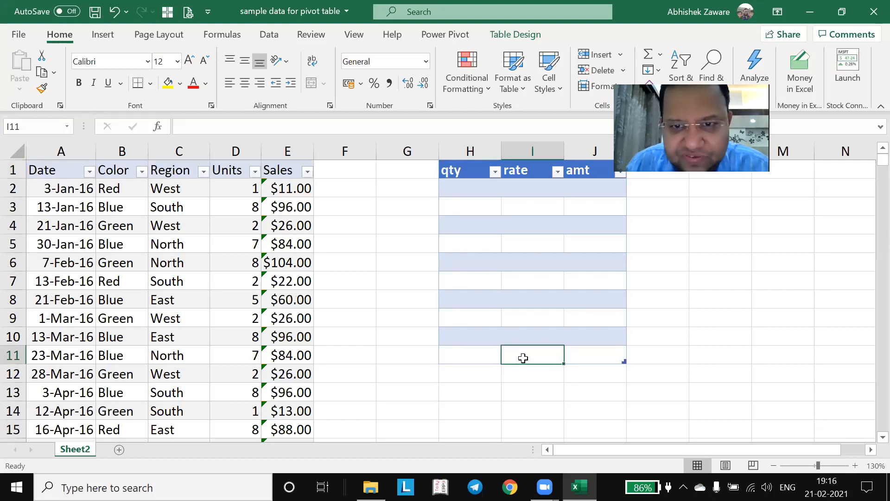
key("Down")
key("Down")
key("Down")
key("Down")
key("Down")
key("Down")
key("Down")
key("Down")
key("Down")
key("Down")
key("Down")
key("Down")
key("Down")
key("Down")
key("Down")
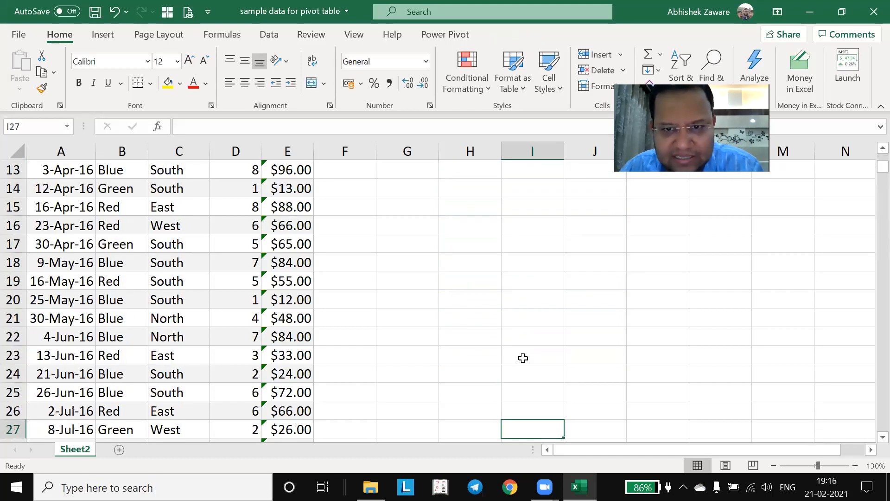
key("Up")
key("Up")
key("Up")
key("Up")
key("Up")
key("Up")
key("Up")
key("Up")
key("Up")
key("Up")
key("Up")
key("Up")
key("Up")
key("Up")
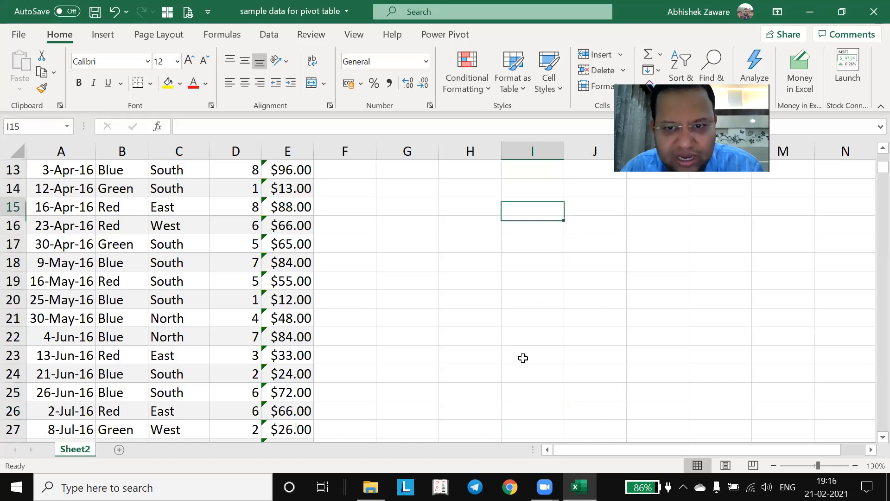
key("Up")
key("Up")
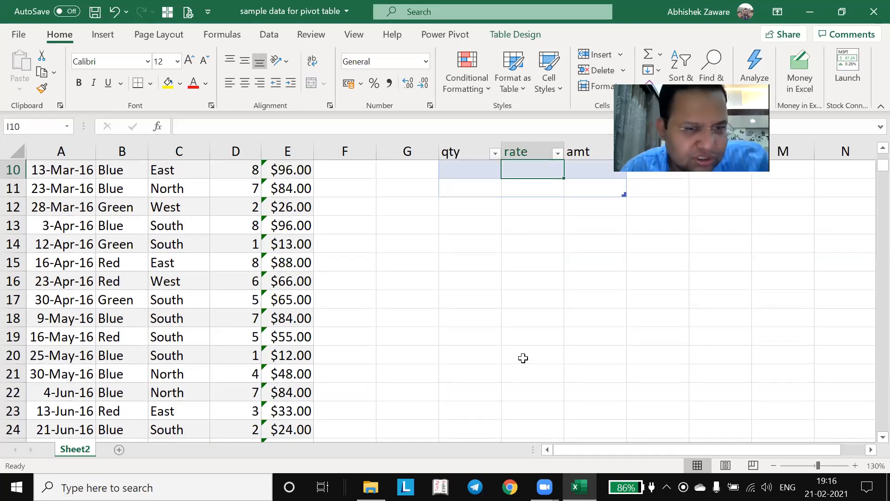
key("Down")
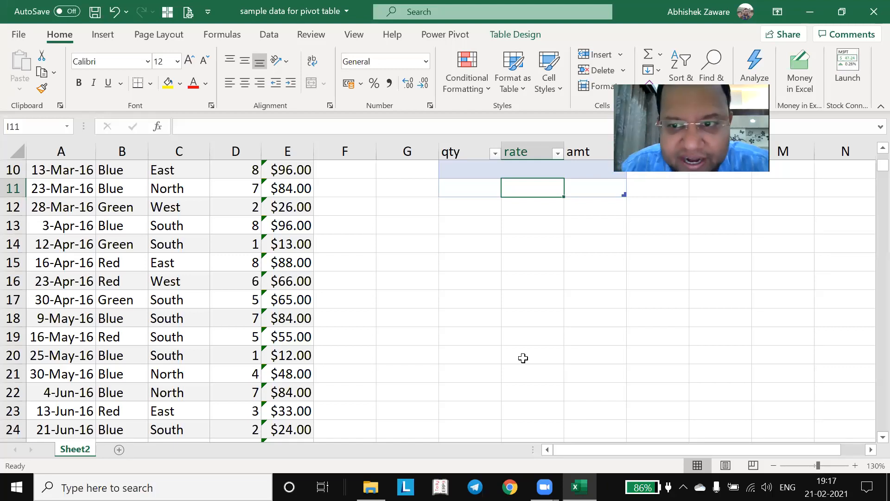
Clear all contents and formatting of the qty, rate, amt table in H1:J11
key("Up")
key("ctrl+Up")
key("Left")
key("shift+Down")
key("shift+Down")
key("shift+Down")
key("shift+Down")
key("shift+Down")
key("shift+Down")
key("shift+Down")
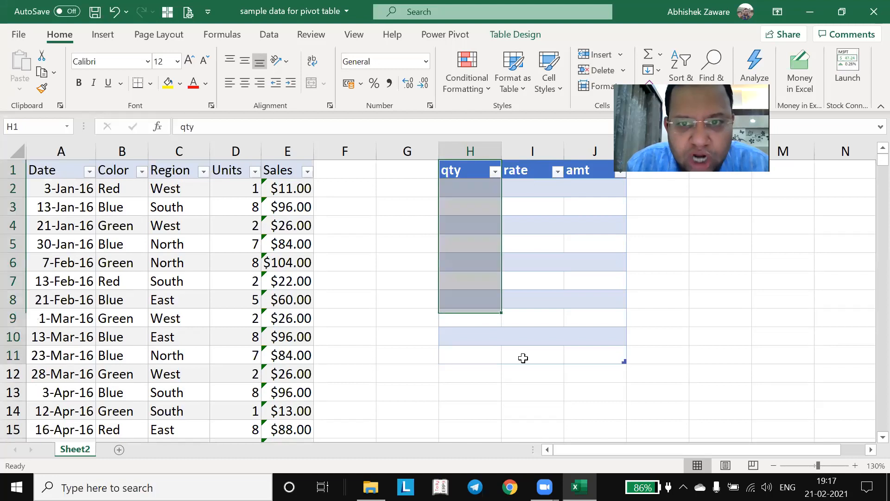
key("shift+Down")
key("shift+Down")
key("shift+Down")
key("shift+Right")
key("shift+Right")
key("alt+e")
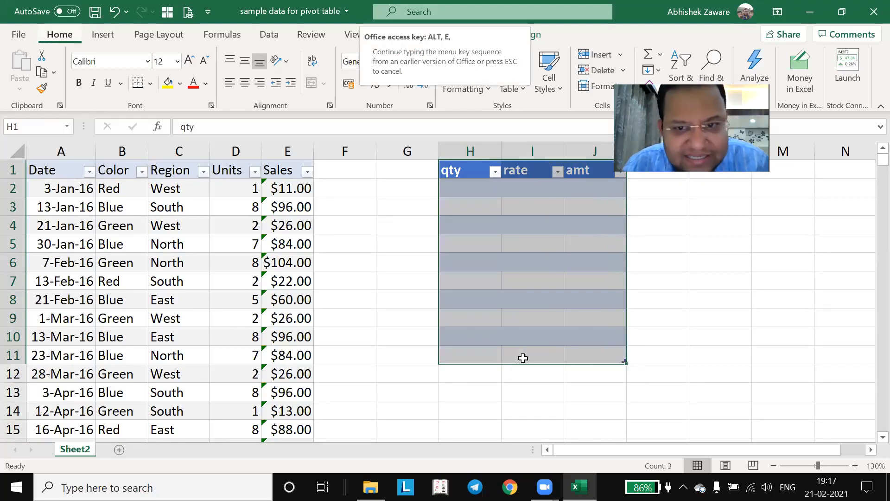
key("a")
key("a")
Select the whole sales table from the Date header in A1 through the Sales column and the last data row
key("Left")
key("Left")
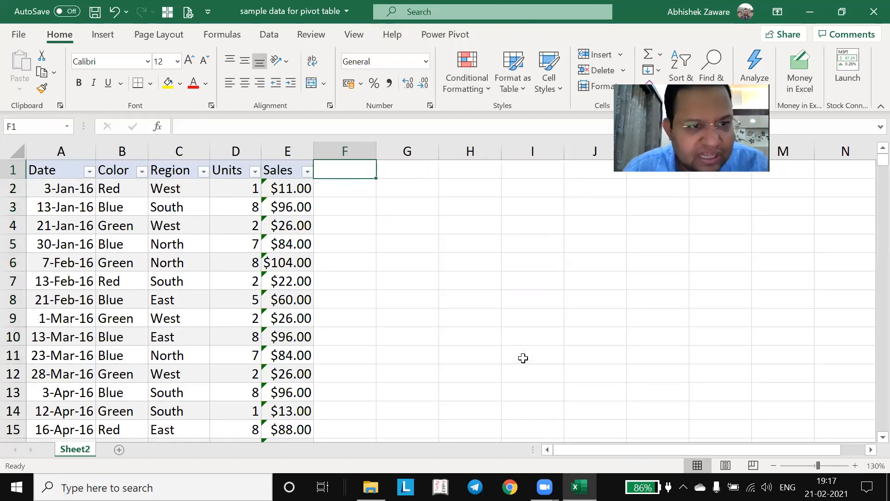
key("Left")
key("Left")
key("Left")
key("Left")
key("Left")
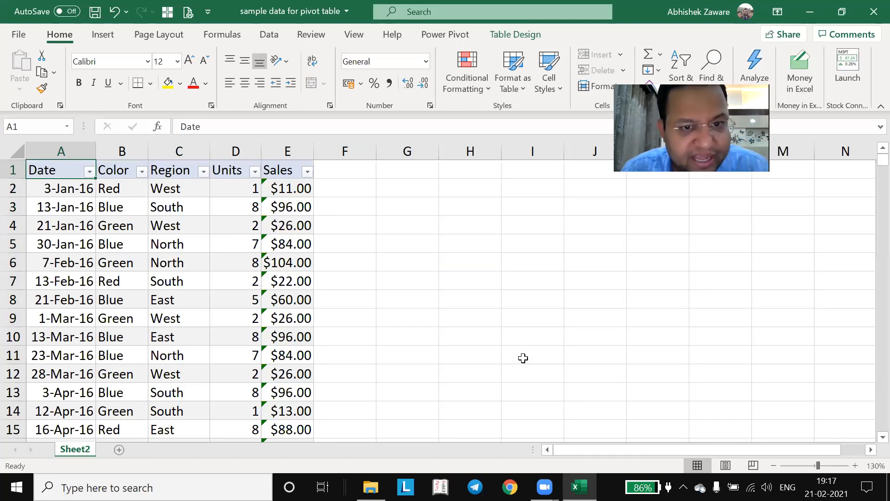
key("shift+Right")
key("ctrl+shift+Right")
key("ctrl+shift+Down")
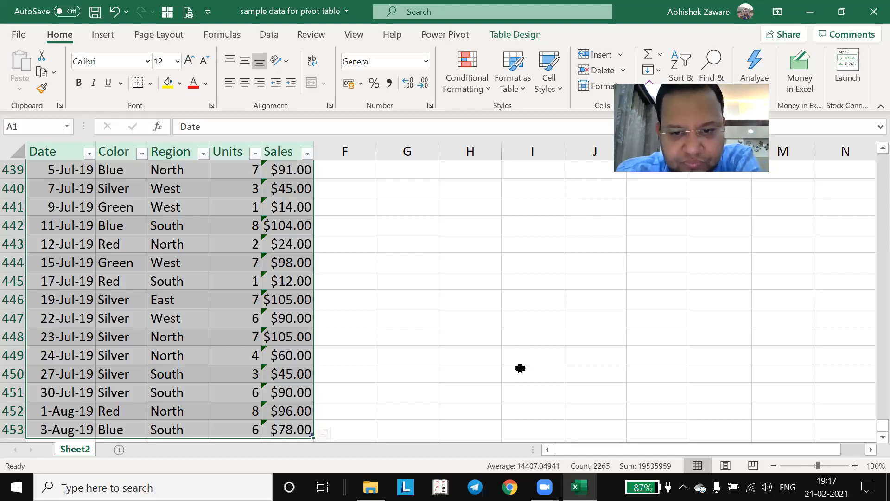
Create a pivot table from the selected sales table on a new worksheet
key("ctrl+n")
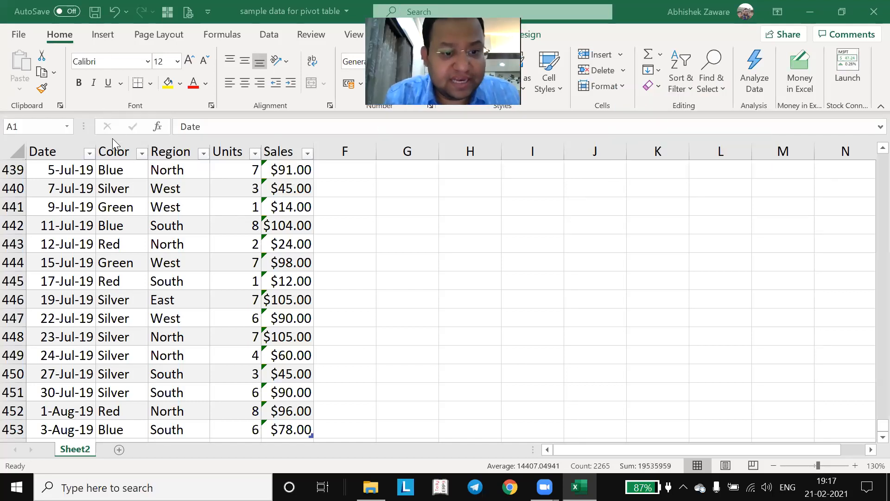
left_click(106, 206)
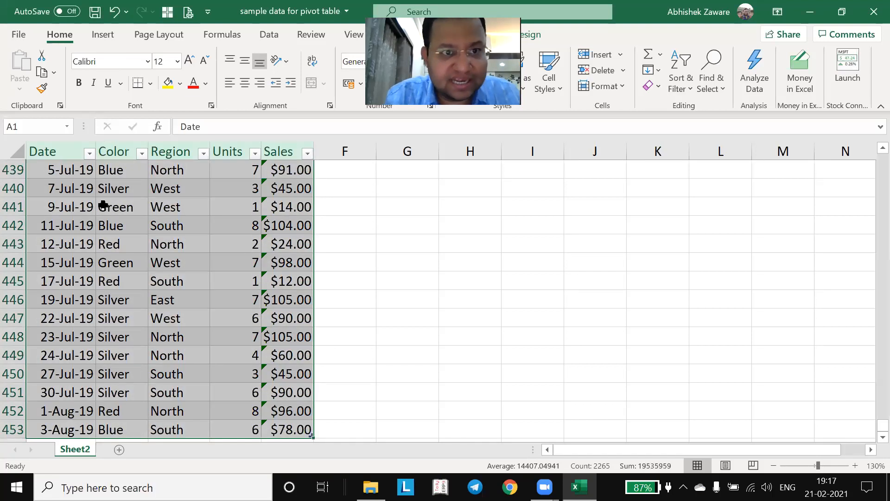
left_click(105, 39)
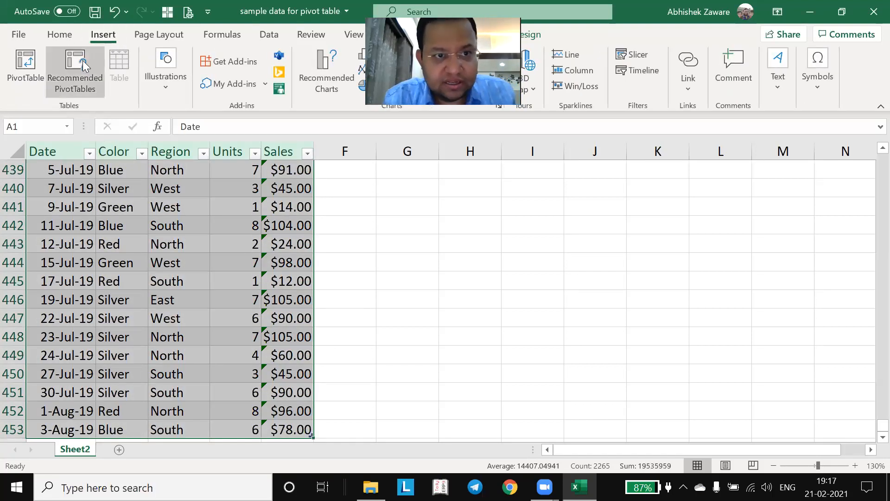
left_click(32, 65)
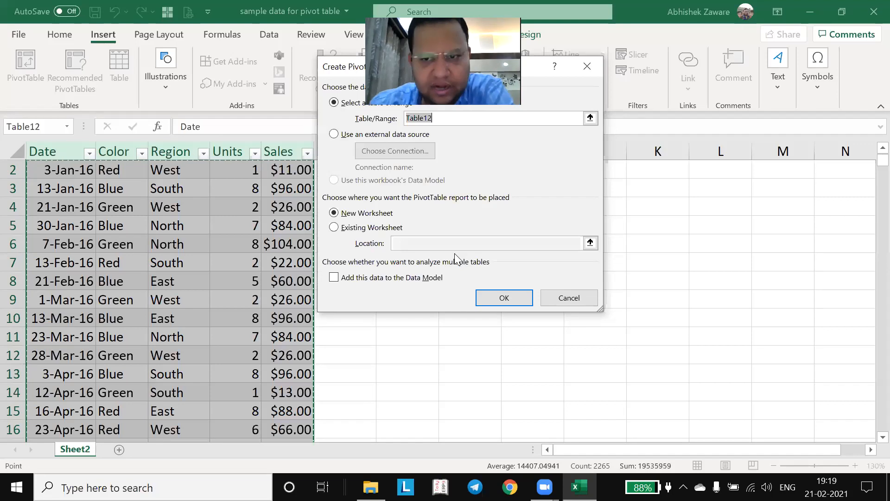
left_click(516, 298)
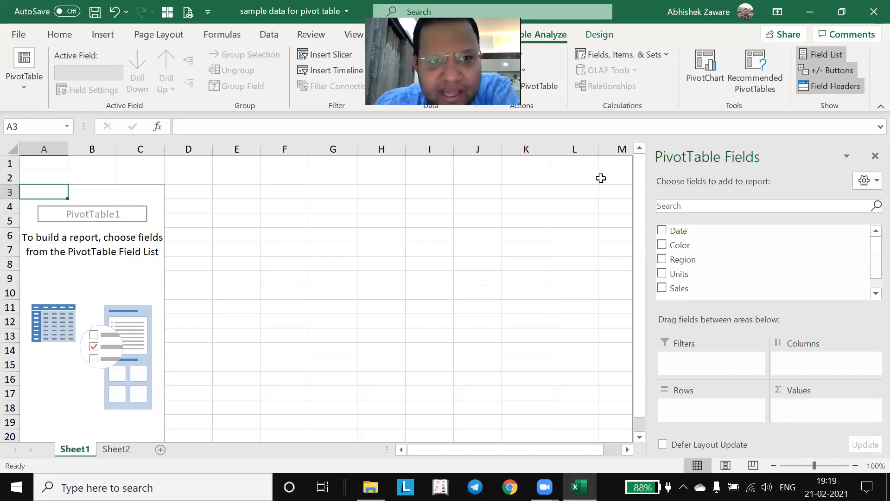
Examine the pivot table's field list and the Region and Sales columns of the source data on Sheet2, returning to Sheet1
left_click(154, 3)
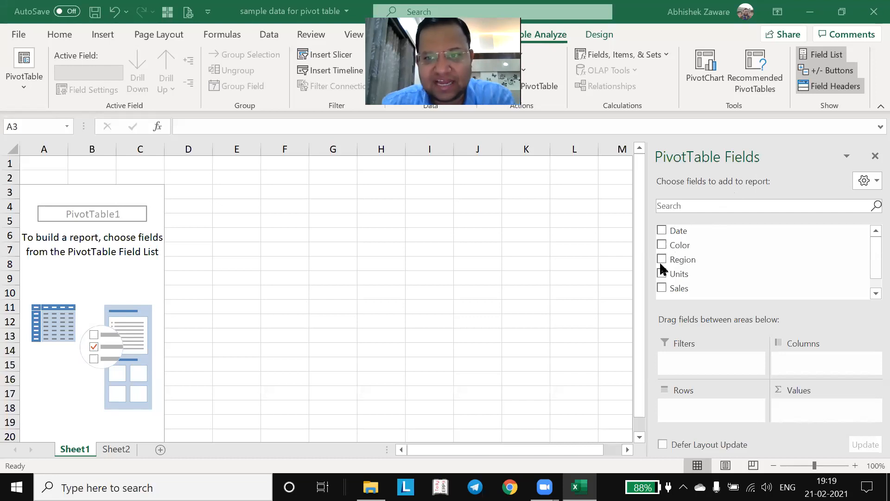
left_click(870, 294)
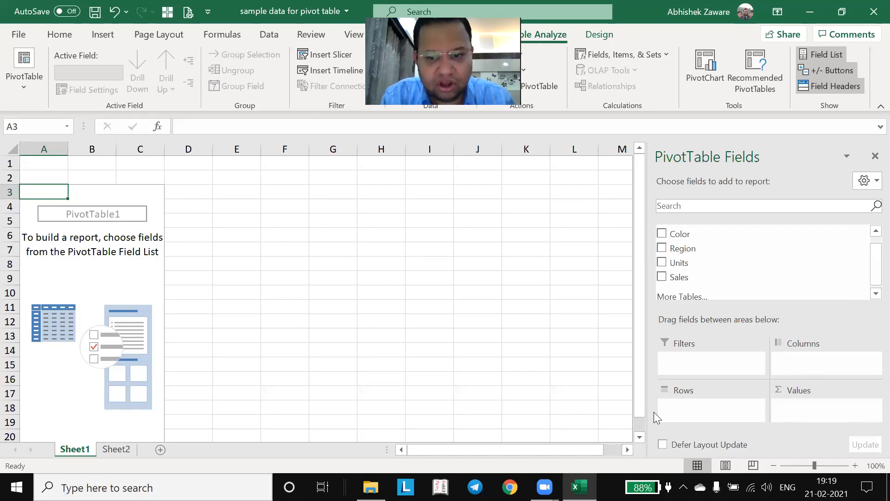
key("alt+Tab")
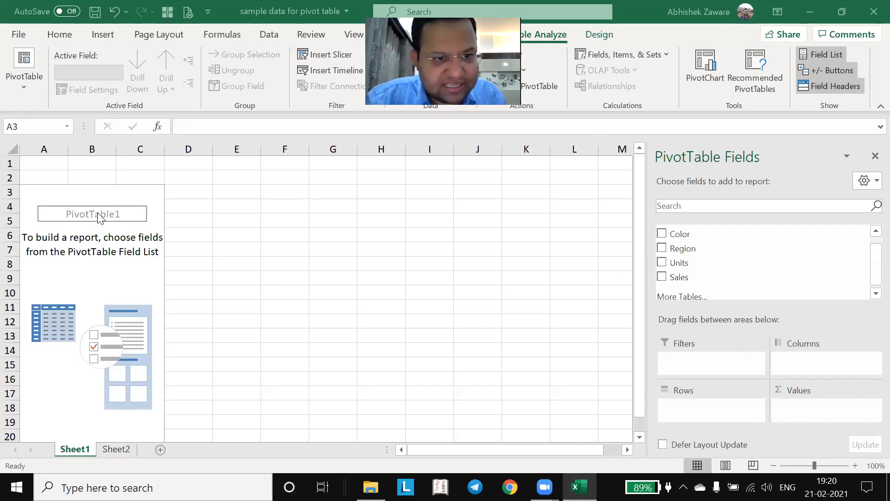
left_click(99, 228)
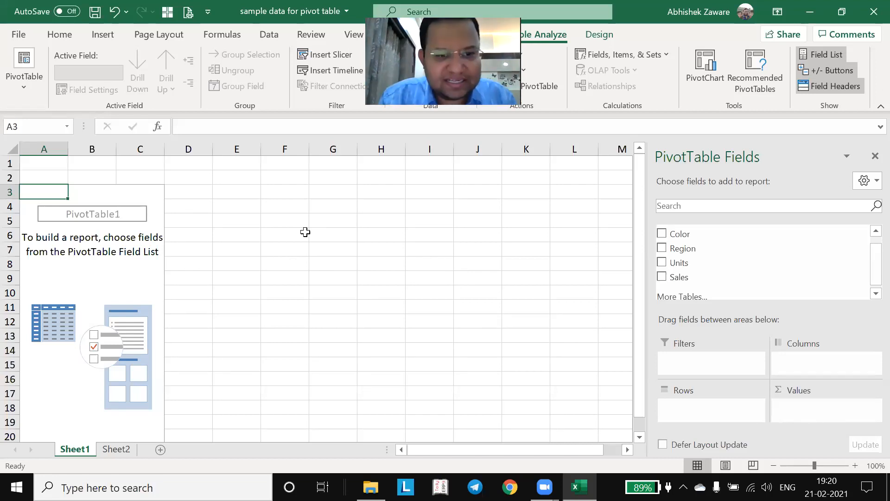
left_click(116, 449)
left_click(195, 168)
key("Down")
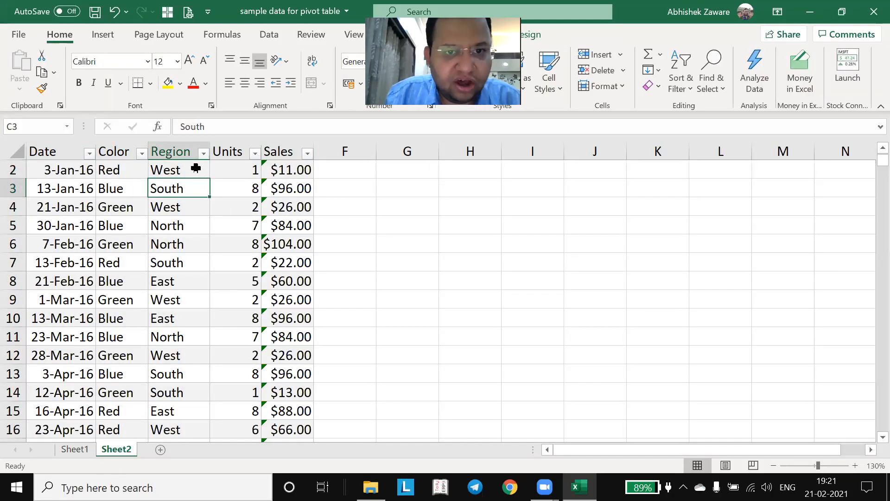
key("Right")
key("Right")
key("Up")
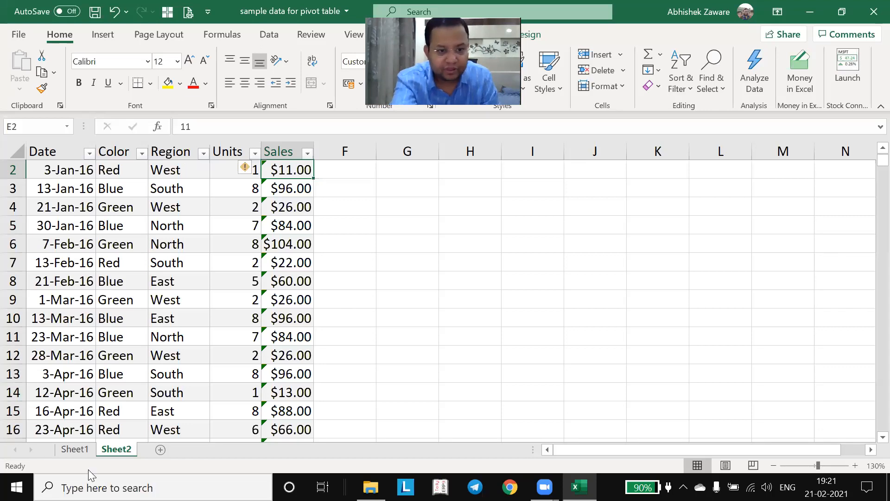
left_click(83, 453)
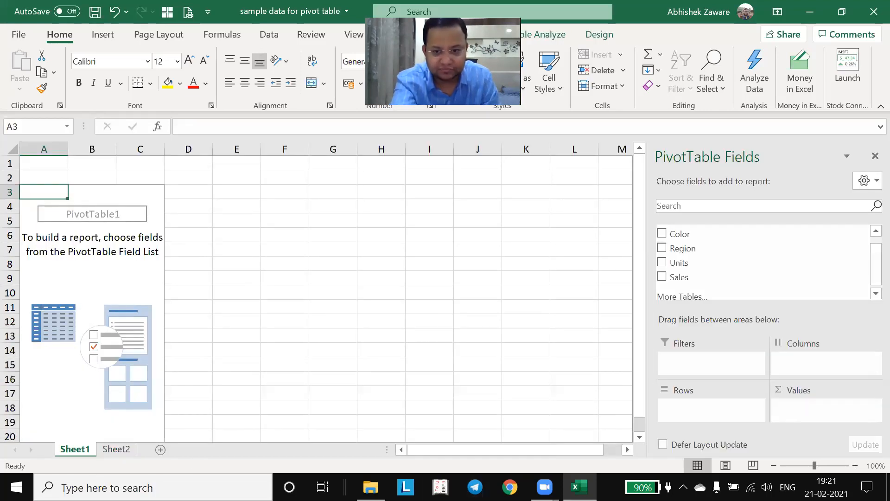
Build the pivot table with Region as the rows and Sales as the summed values
left_click(483, 199)
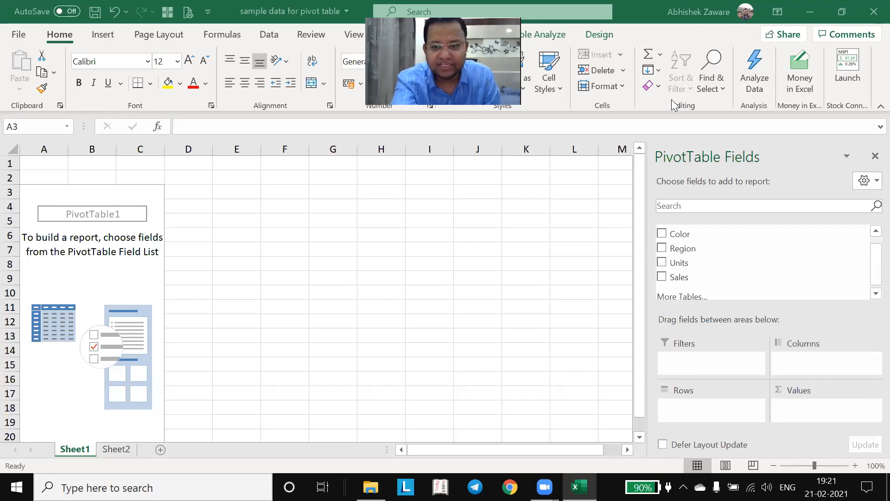
left_click(675, 253)
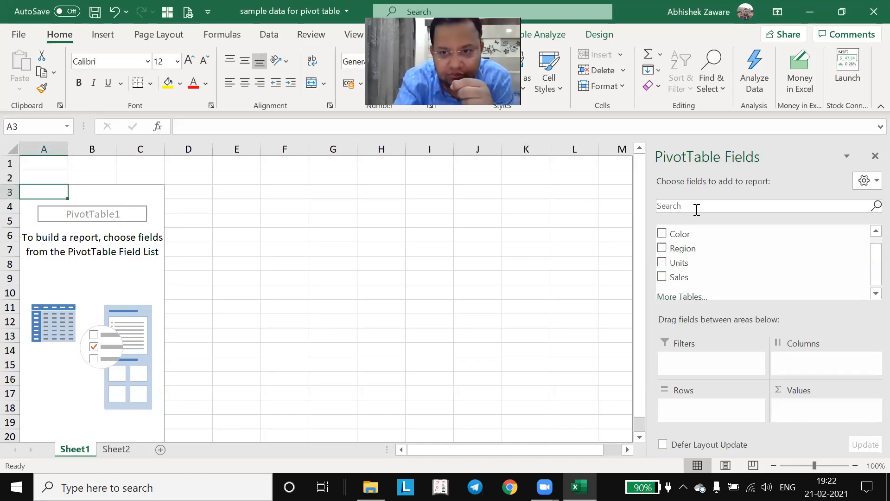
left_click_drag(680, 250, 689, 418)
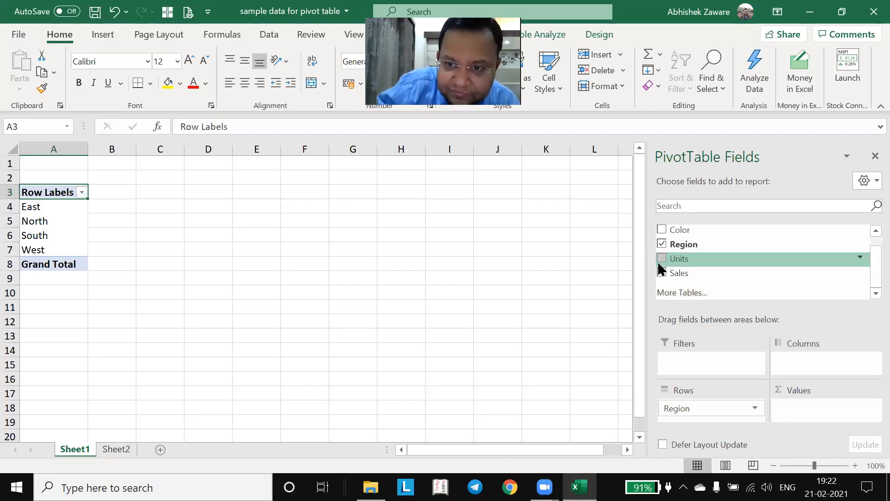
left_click_drag(671, 272, 792, 406)
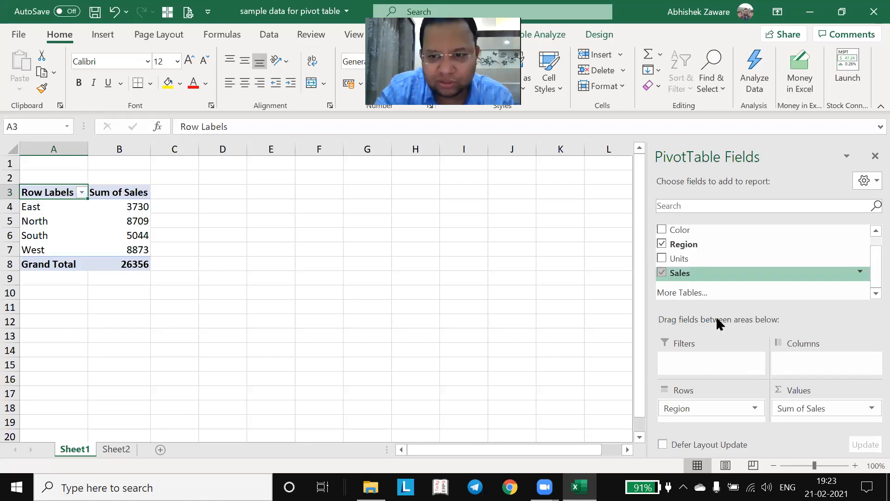
Change the pivot table's Sales value field to summarize by Average
left_click(796, 411)
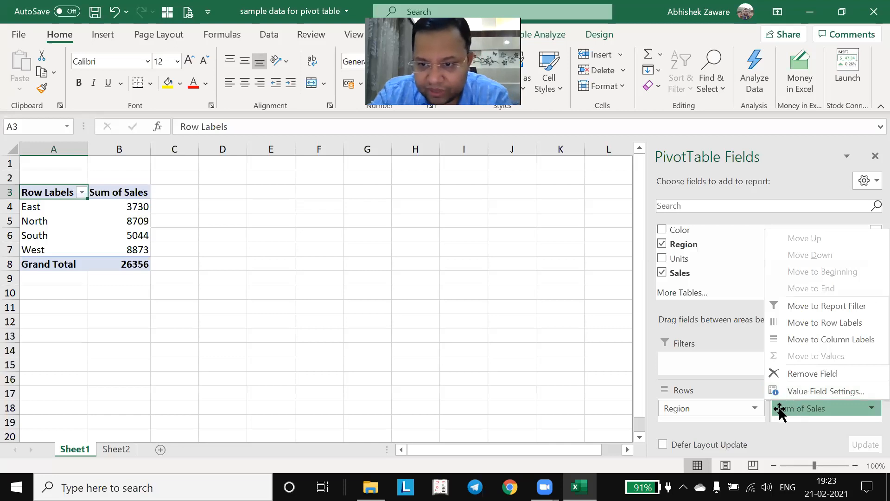
left_click(790, 413)
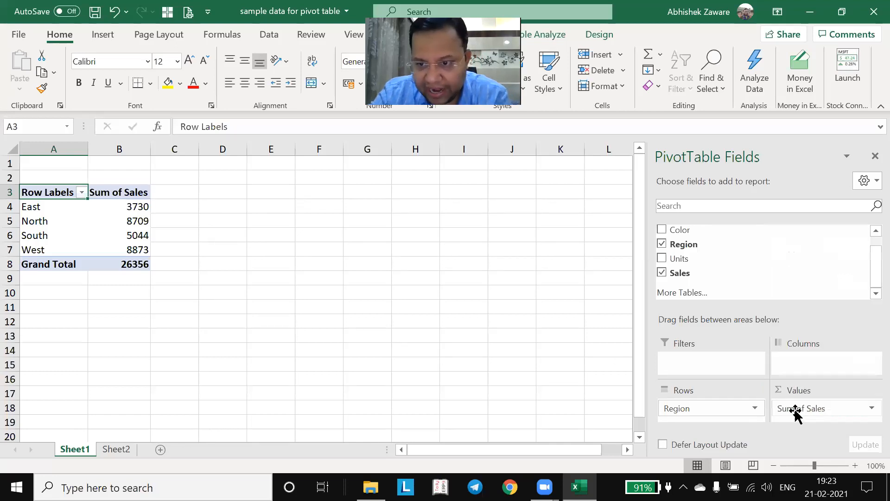
left_click(792, 410)
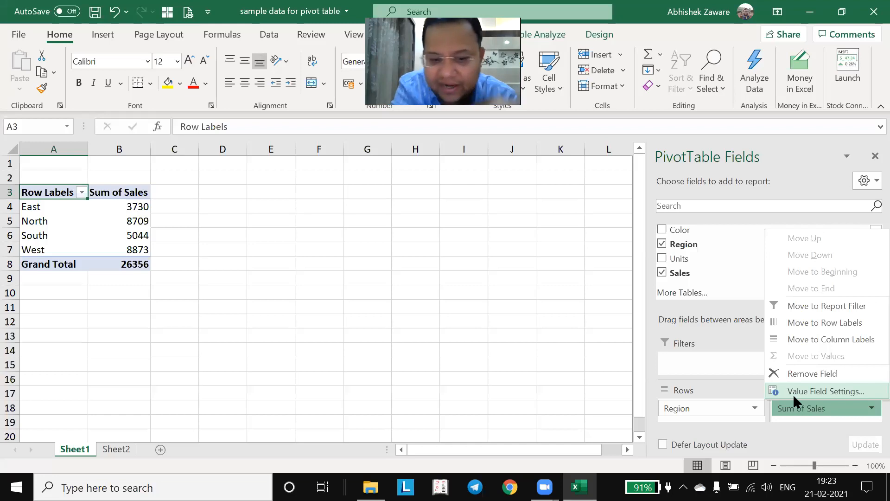
left_click(793, 392)
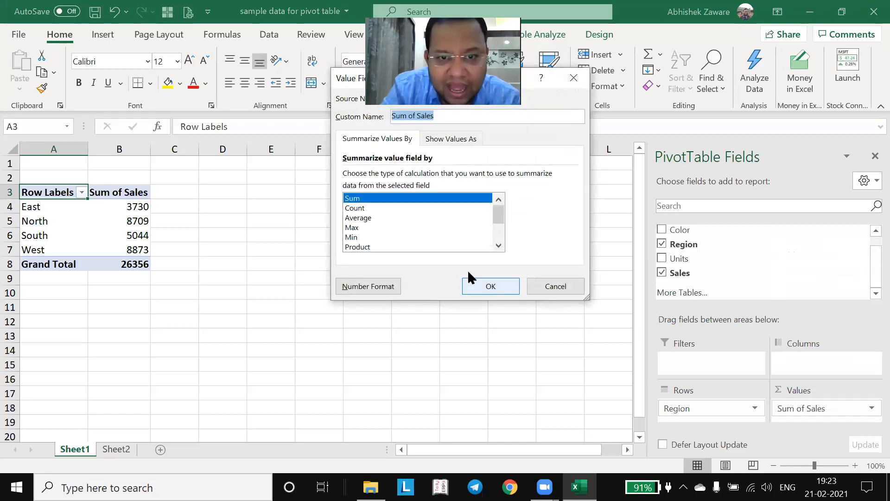
left_click(358, 217)
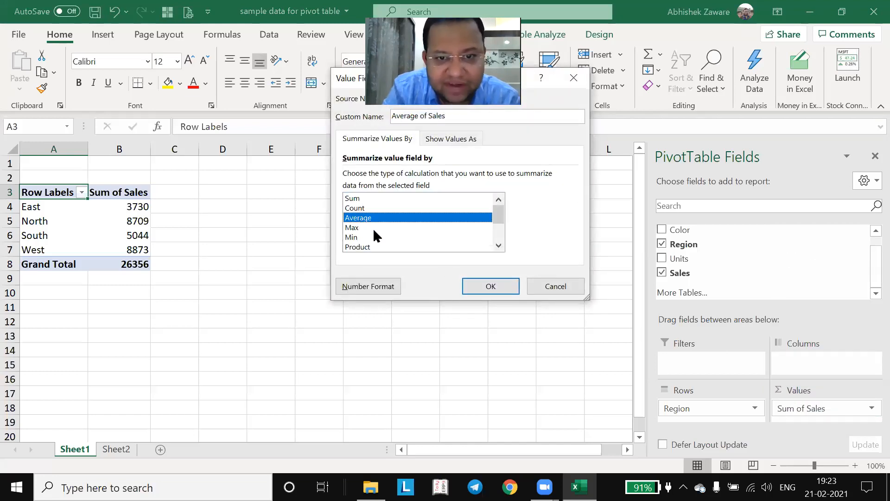
left_click(483, 286)
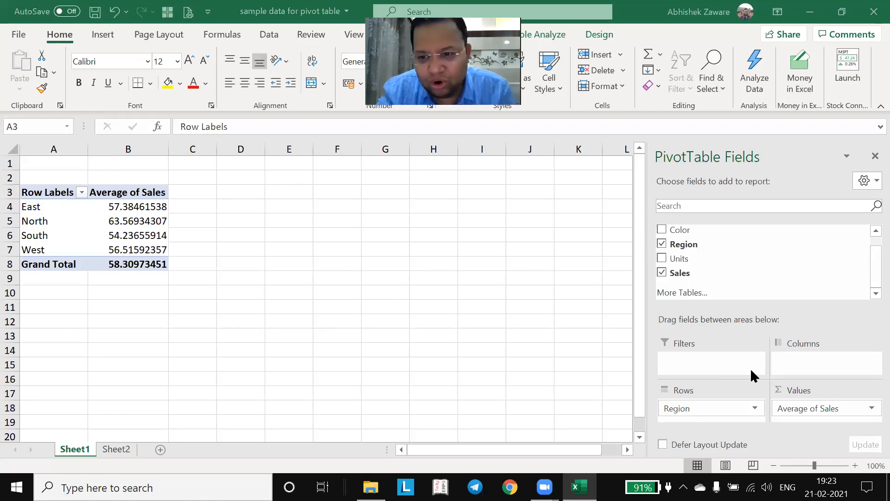
Change the pivot table's Sales value field to summarize by Sum
left_click(780, 408)
left_click(779, 392)
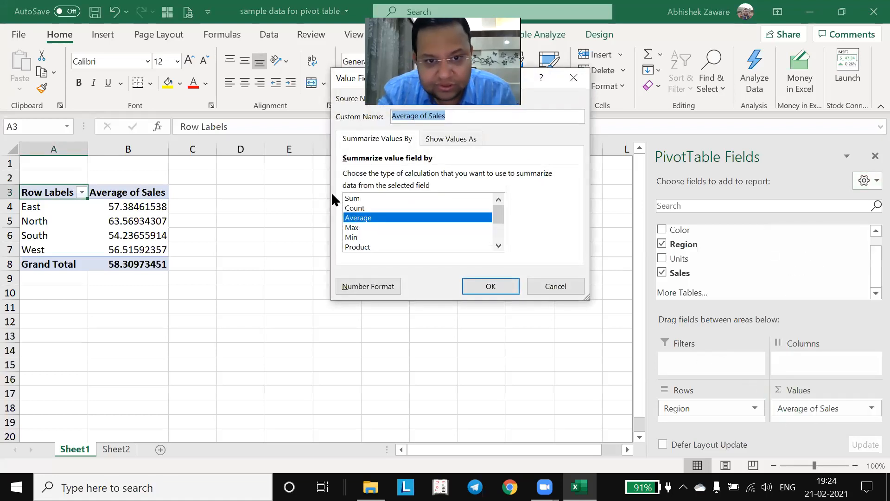
double_click(353, 201)
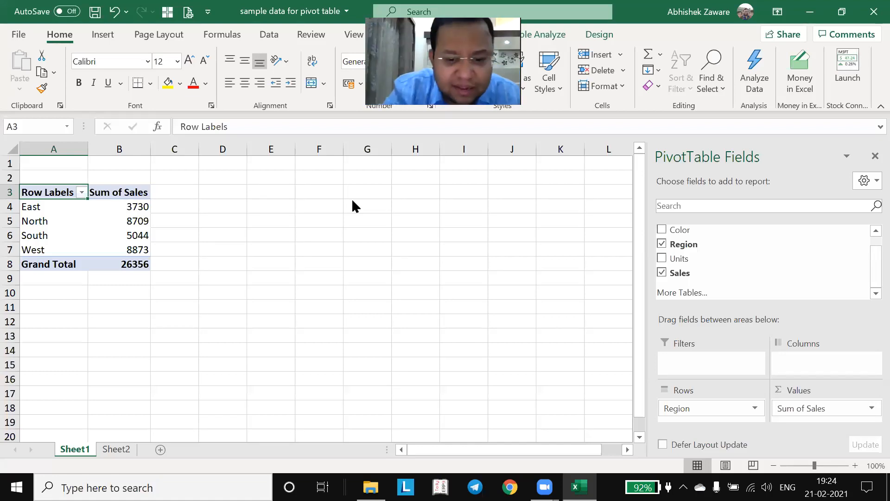
Examine the first record of the source data on Sheet2, including its Color column, and return to the pivot table on Sheet1
left_click(113, 450)
key("Right")
key("Left")
key("Left")
key("Left")
key("Left")
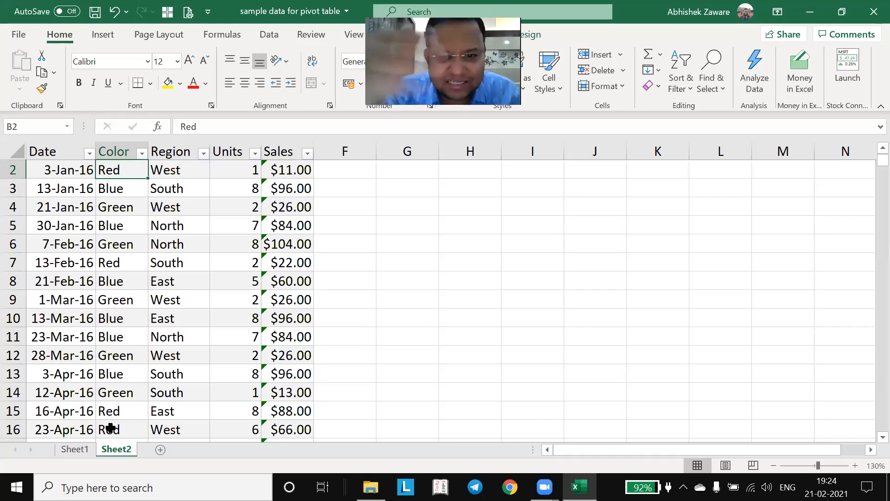
left_click(62, 448)
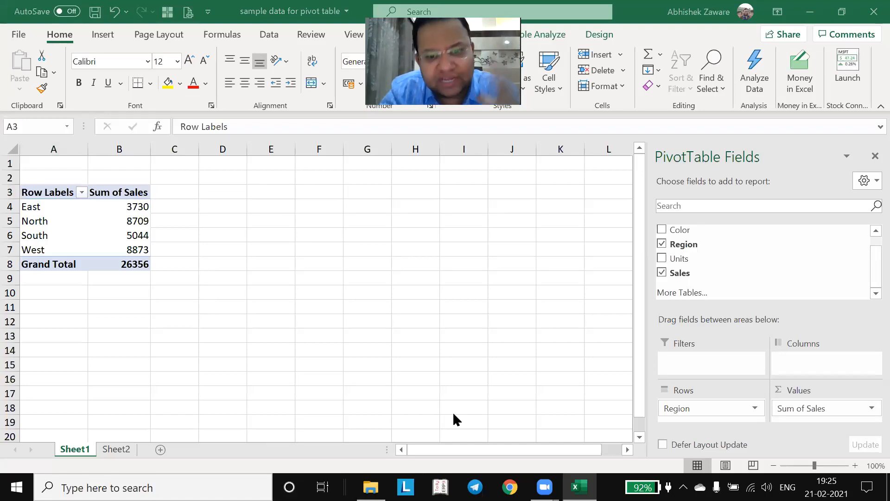
Add the Color field to the pivot table's rows, nested under Region
left_click(867, 261)
scroll(868, 241, "up", 1)
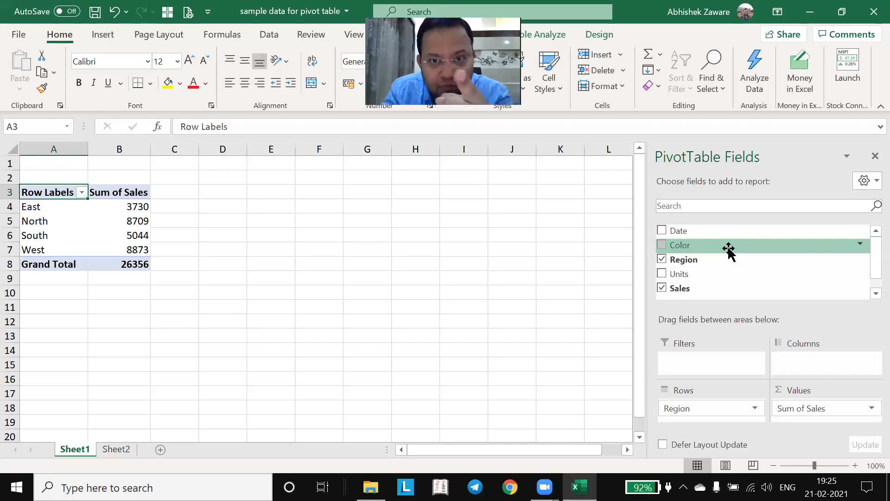
left_click_drag(723, 249, 694, 413)
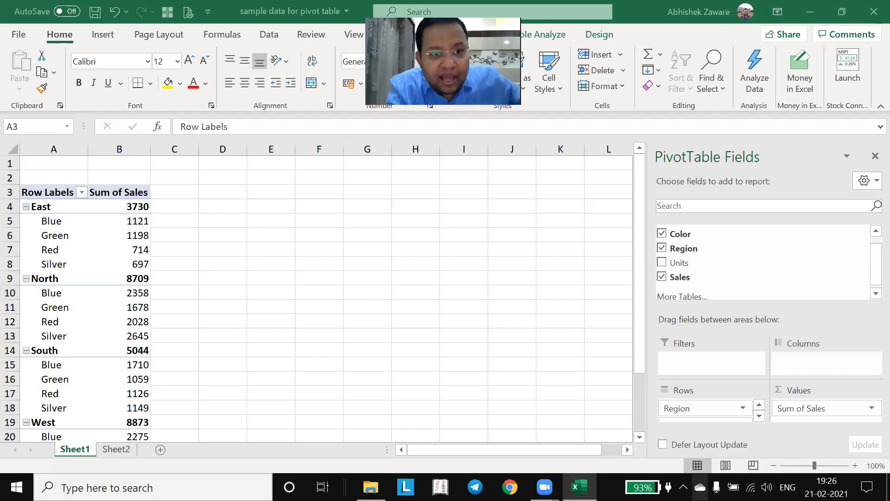
Examine the East region's sales subtotal and its breakdown by Blue, Green, Red and Silver
left_click(43, 223)
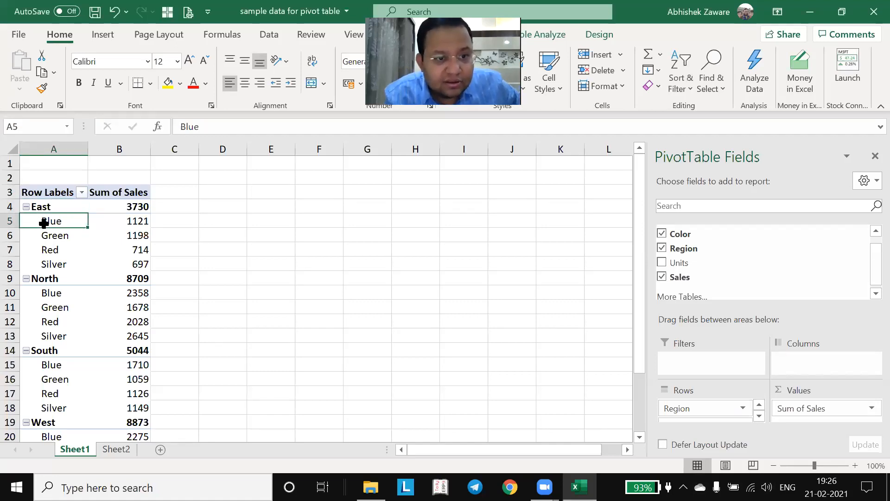
key("Right")
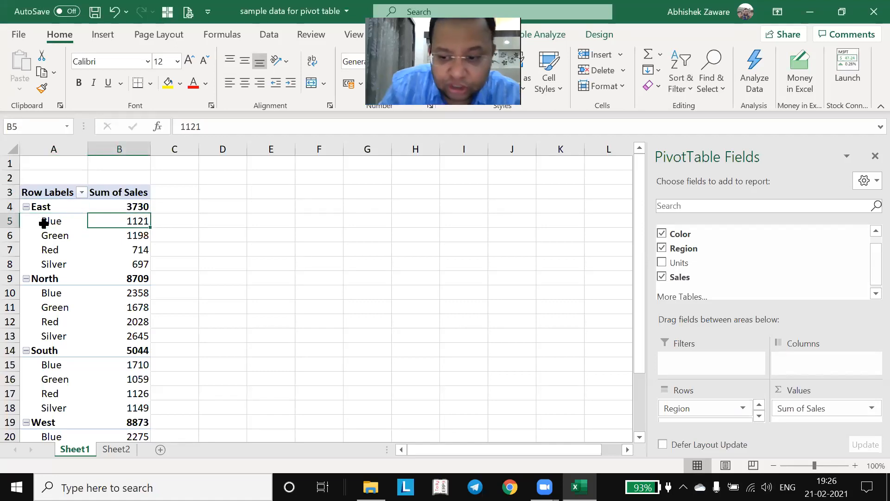
key("Up")
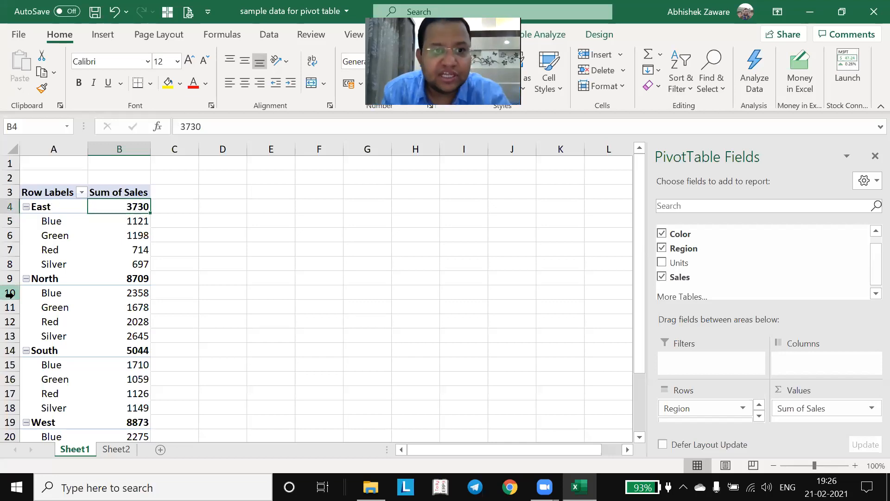
key("Down")
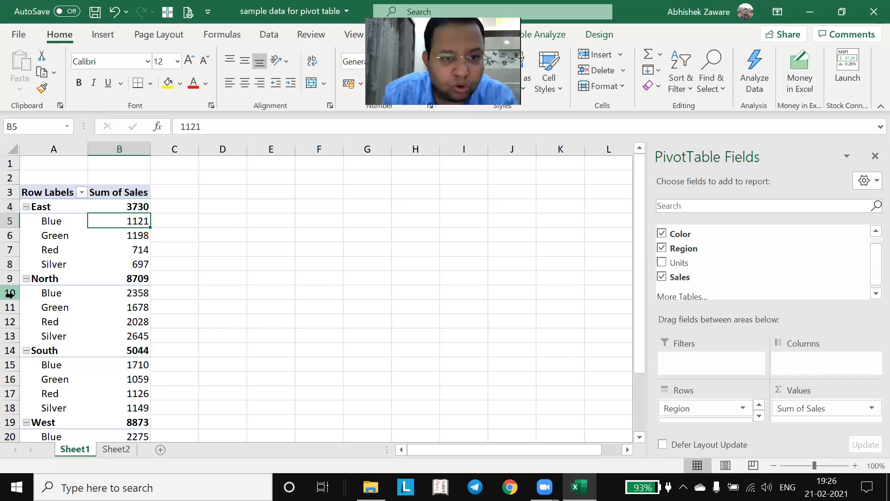
key("Down")
key("Down")
key("Down")
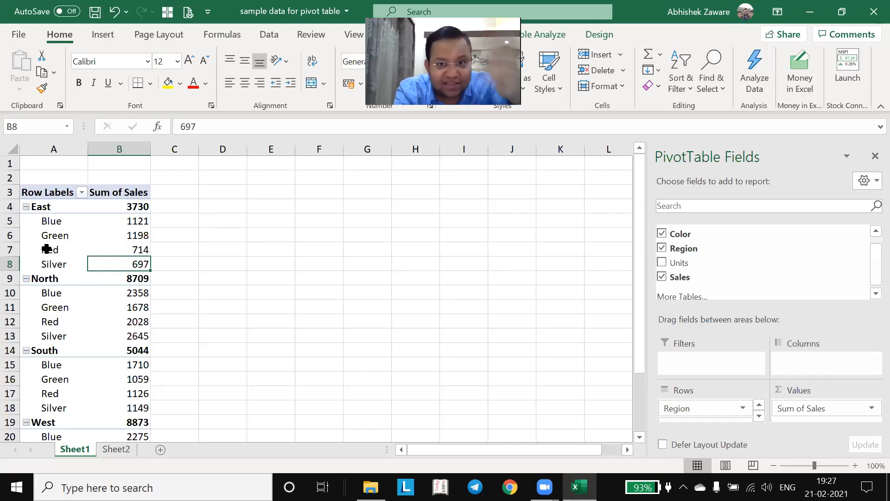
Move the Color field from the pivot table's rows to its columns and check the layout against the source data on Sheet2
scroll(751, 409, "down", 1)
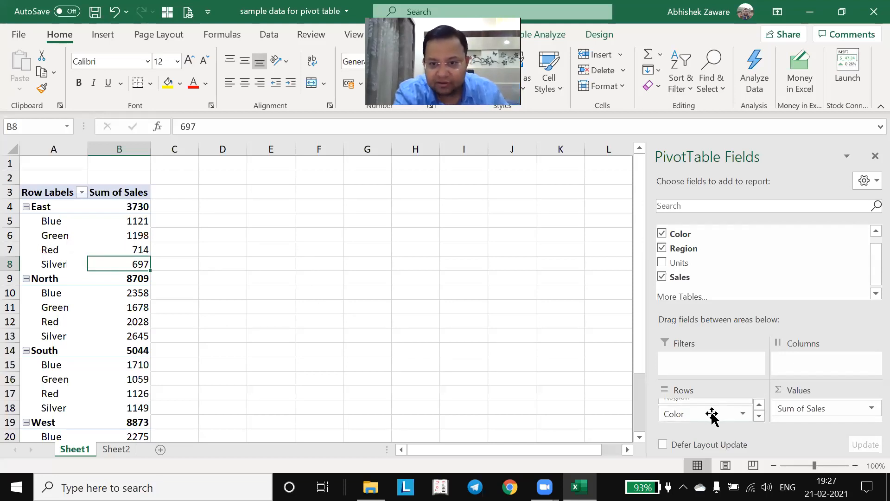
left_click_drag(712, 414, 791, 362)
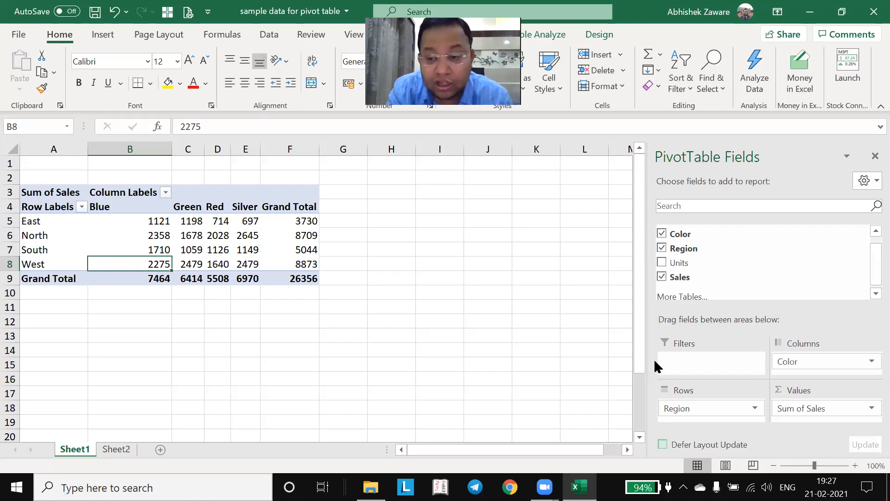
left_click(401, 412)
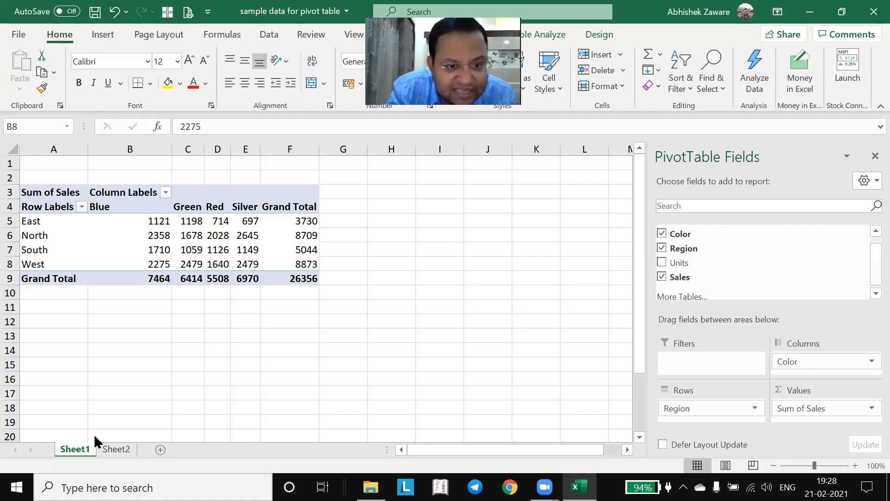
left_click(115, 449)
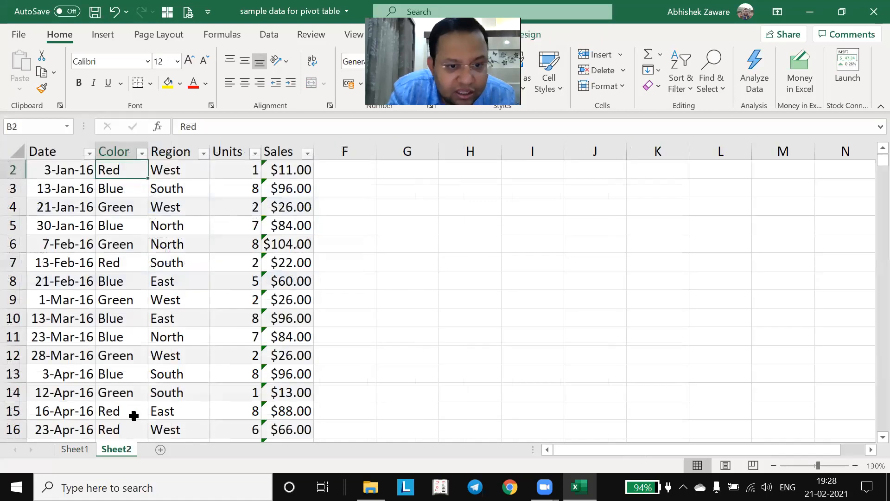
left_click(79, 448)
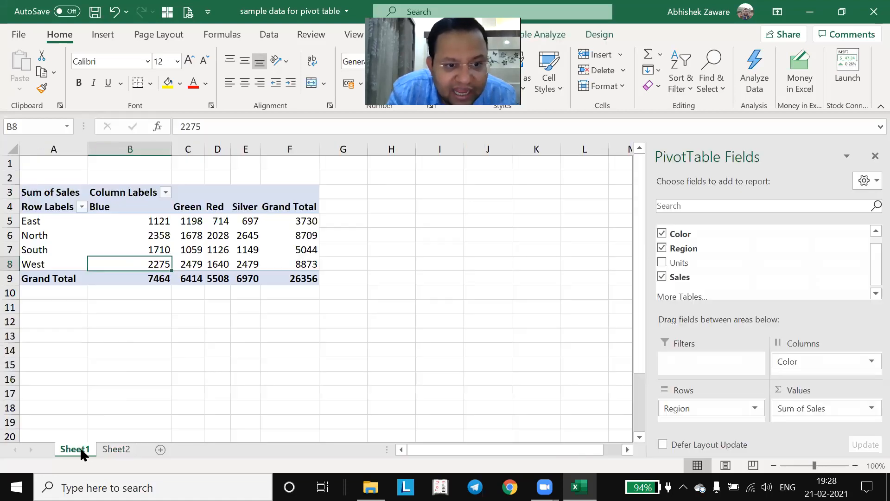
mouse_move(170, 273)
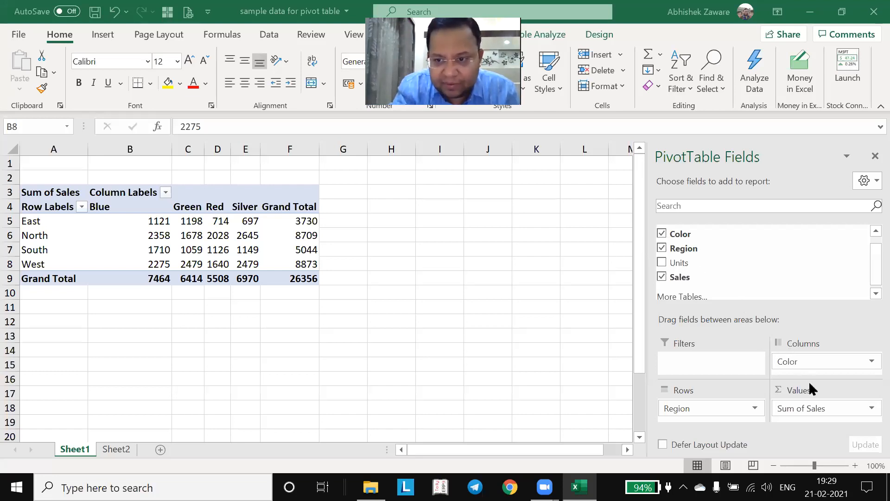
Remove the Region, Color and Sales fields from the pivot table
left_click(662, 247)
left_click(661, 233)
left_click(661, 275)
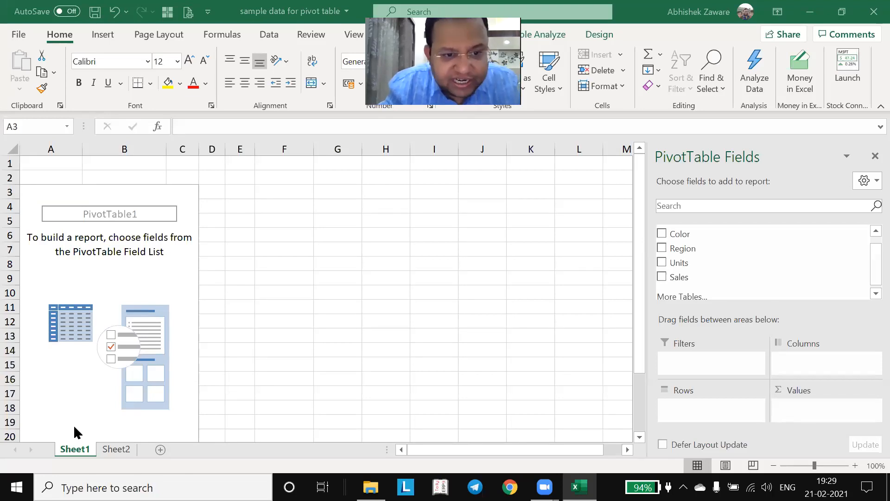
Delete Sheet1, which holds the emptied pivot table
left_click(226, 329)
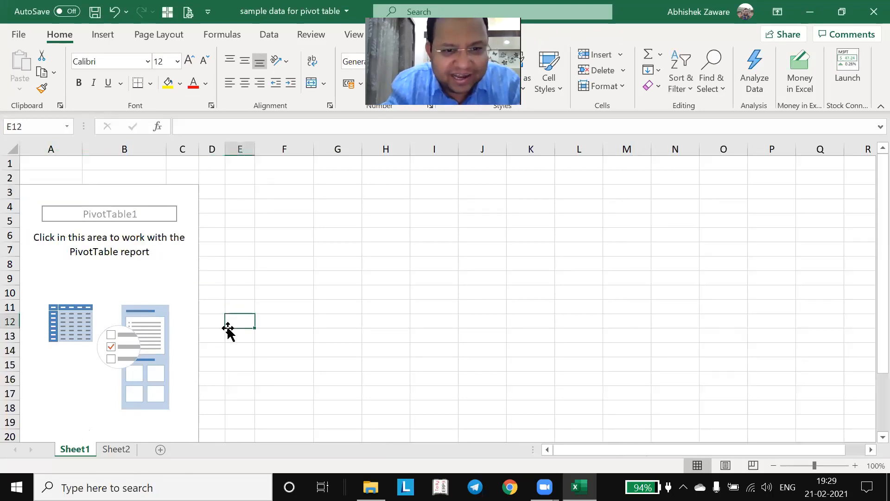
key("alt+h")
key("d")
key("s")
key("Return")
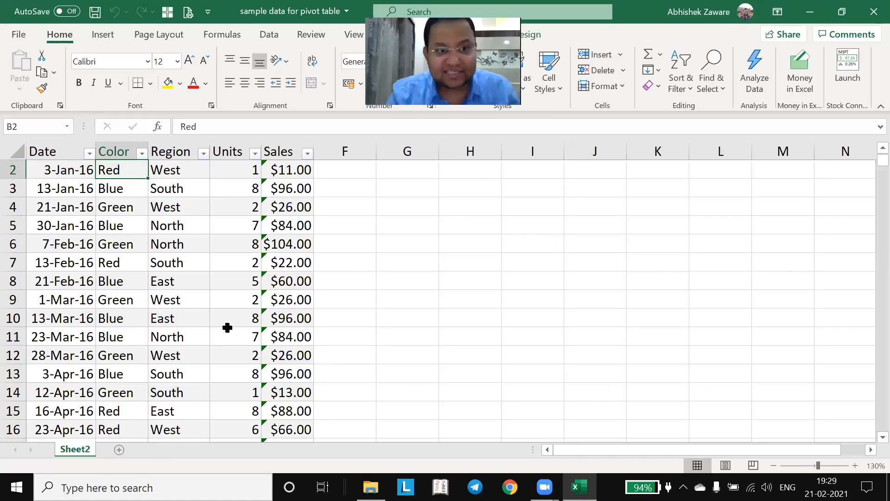
Examine the Date, Color, Region, Units and Sales columns of the source table along its first record
key("Up")
key("Left")
key("Down")
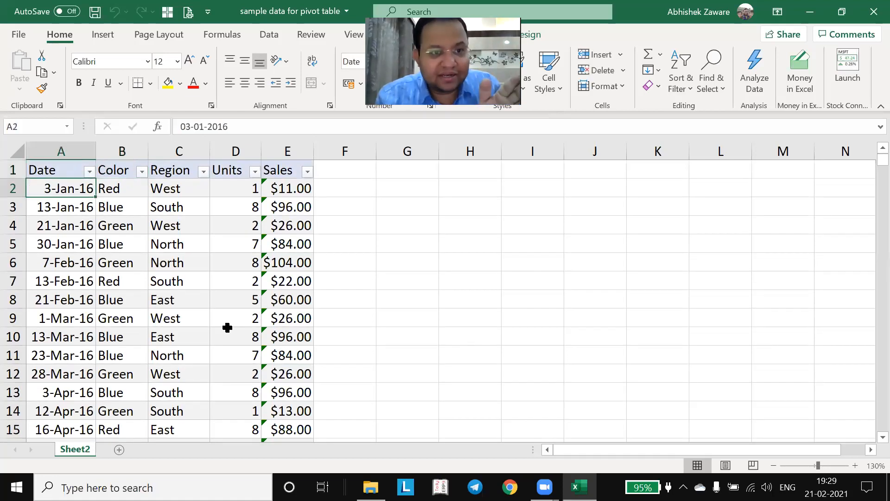
key("Right")
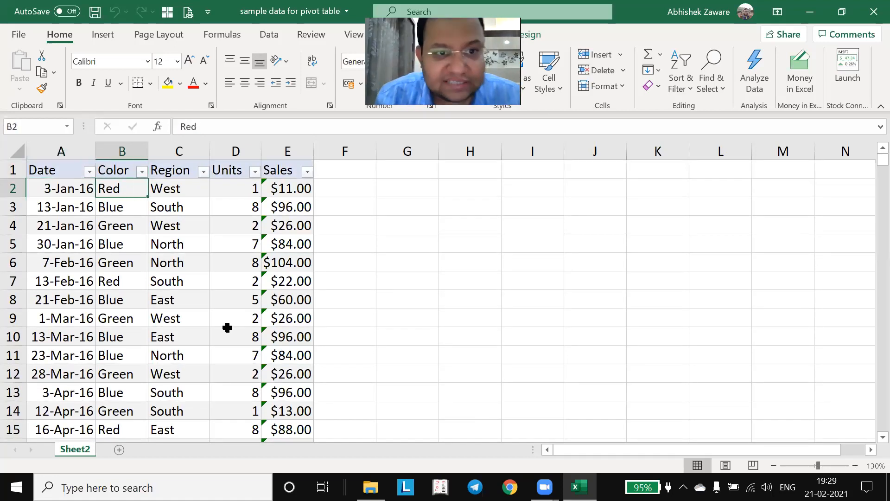
key("Right")
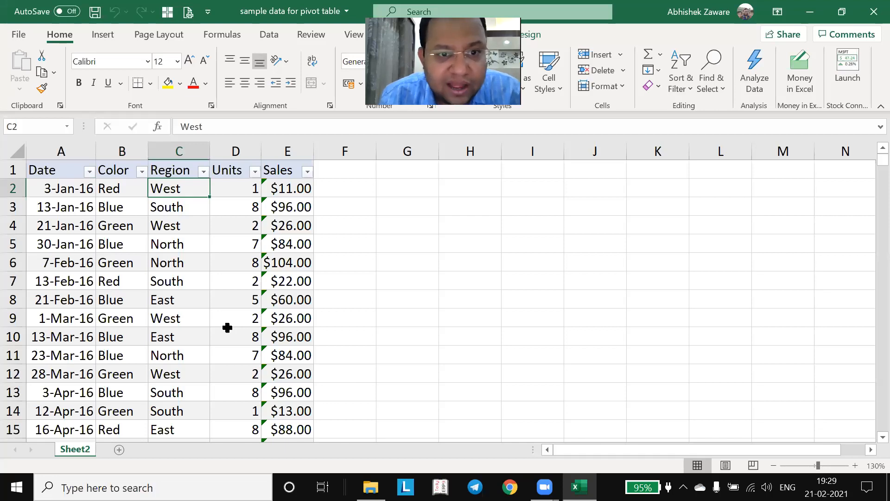
key("Right")
key("Right")
key("Left")
key("Left")
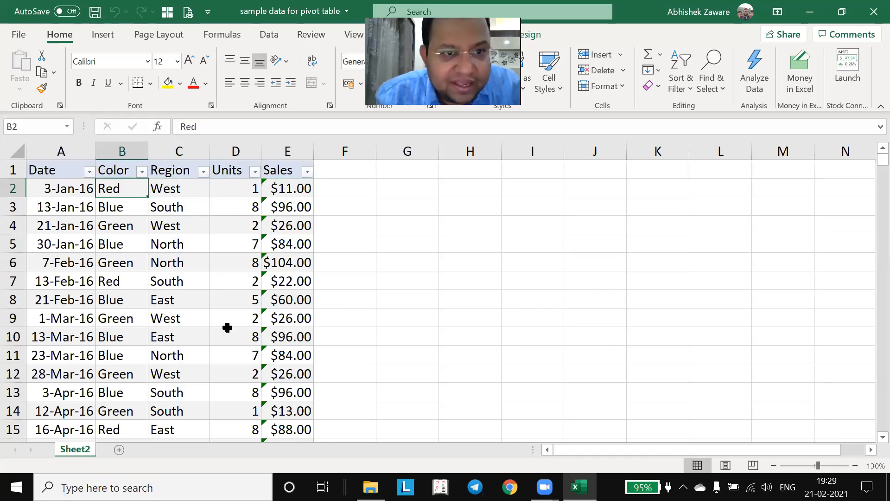
Select the entire sales table from the Date to Sales headers down and create a pivot table from it on a new worksheet
key("Up")
key("Left")
key("shift+Right")
key("shift+Right")
key("shift+Right")
key("shift+Right")
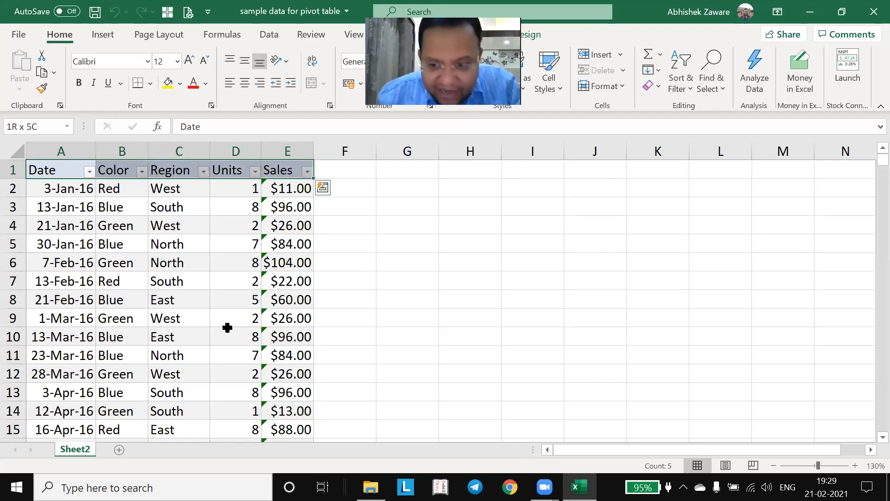
key("ctrl+shift+Down")
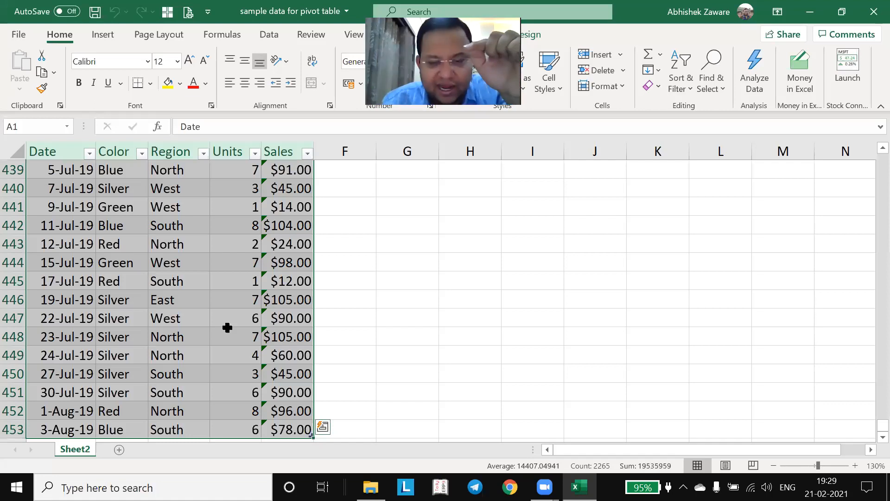
left_click(90, 38)
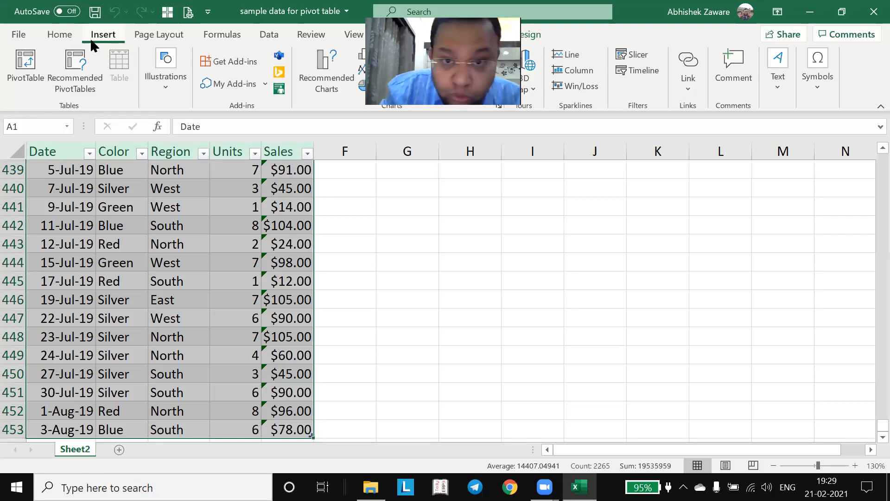
left_click(19, 67)
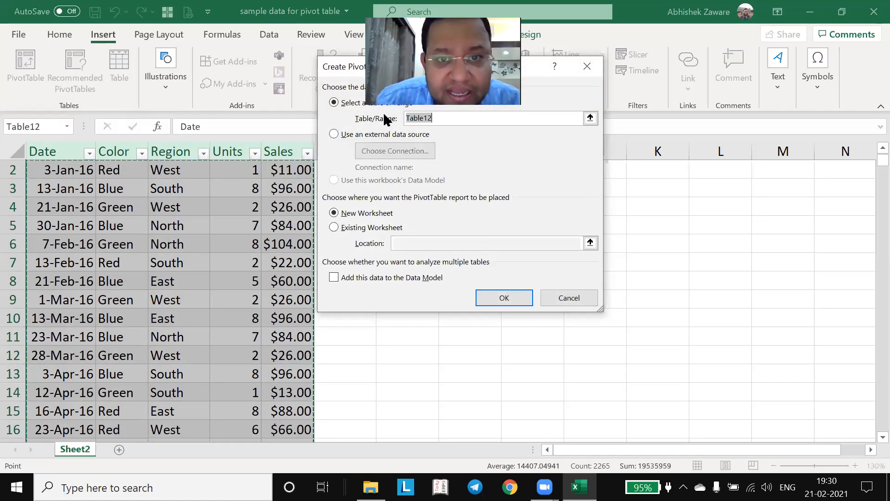
left_click(515, 296)
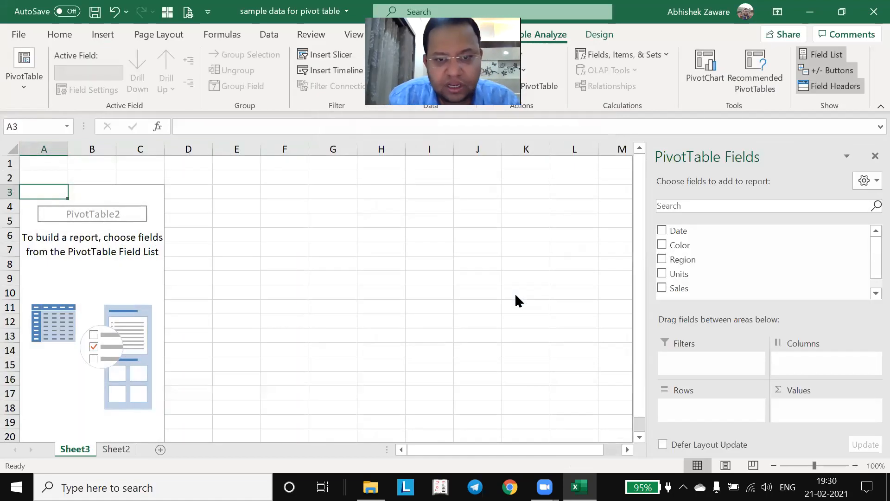
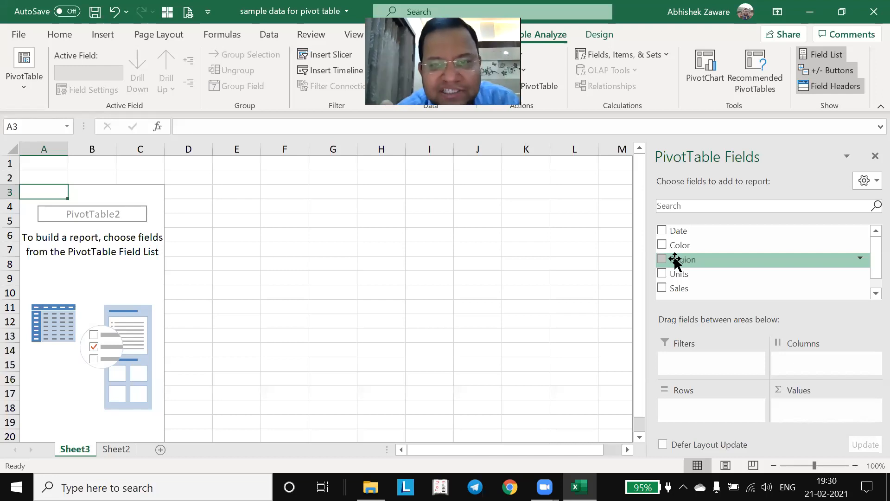
Build the new pivot table with Region as rows, Color as columns and Sales as the summed values
left_click_drag(675, 262, 677, 409)
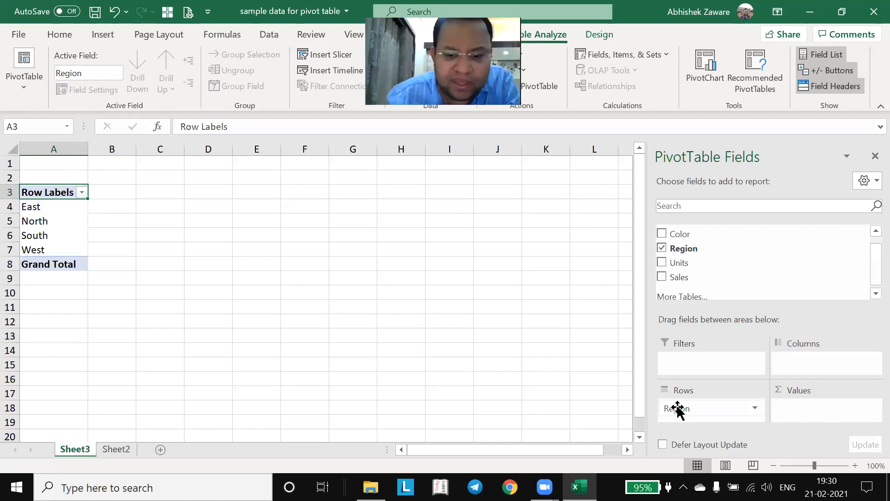
left_click_drag(668, 232, 803, 363)
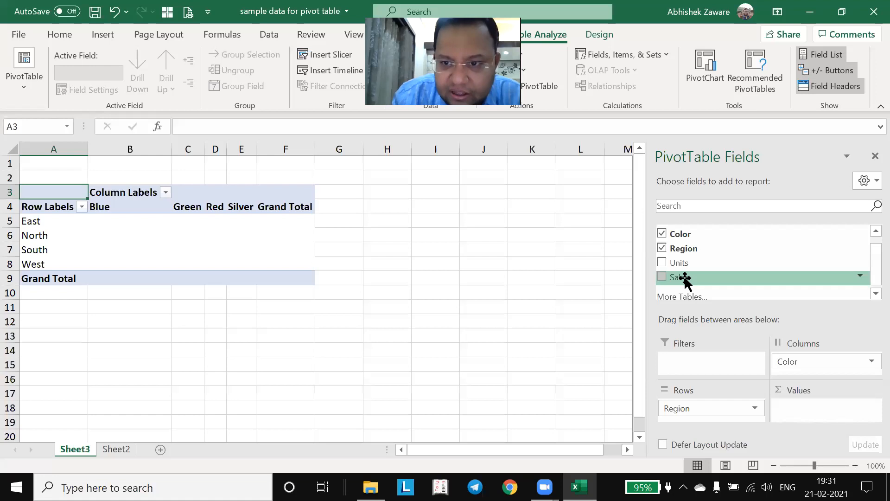
left_click_drag(686, 278, 816, 411)
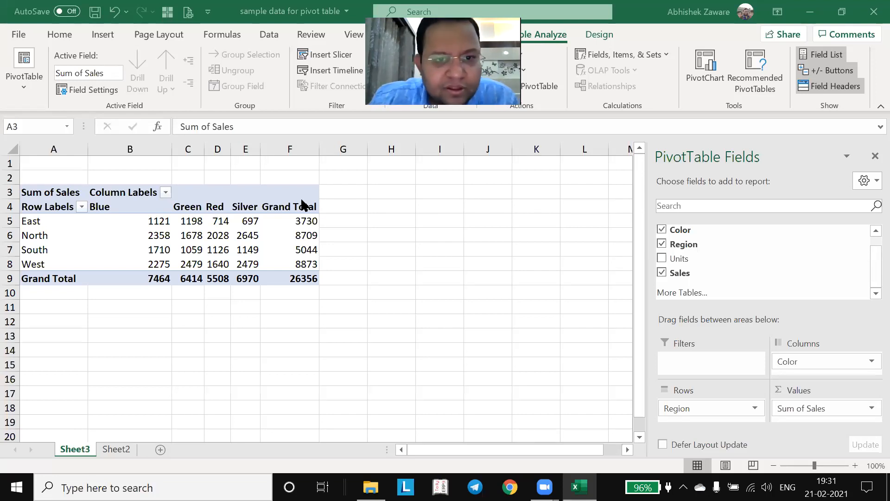
left_click(260, 223)
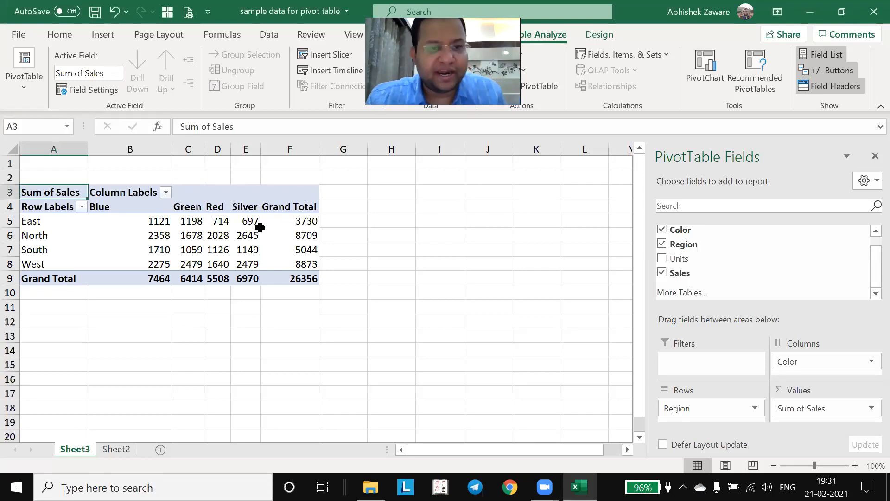
mouse_move(260, 227)
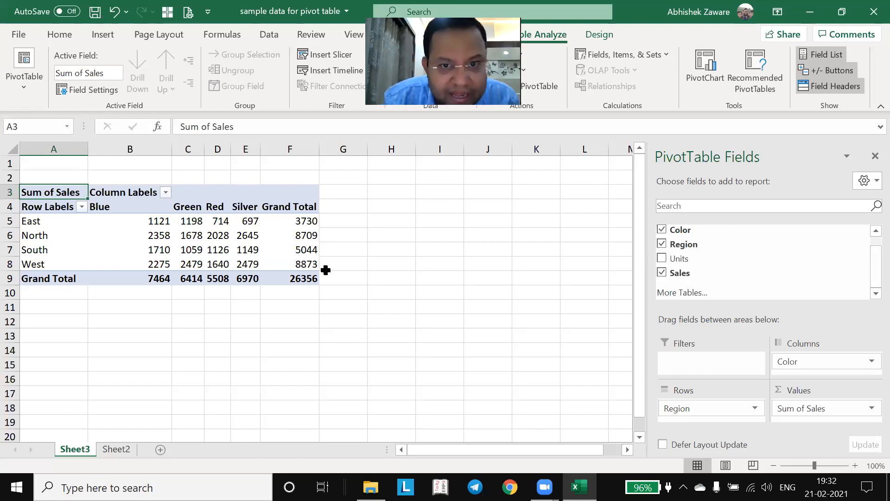
Swap the pivot table layout so that Color supplies the rows and Region supplies the columns
mouse_move(303, 263)
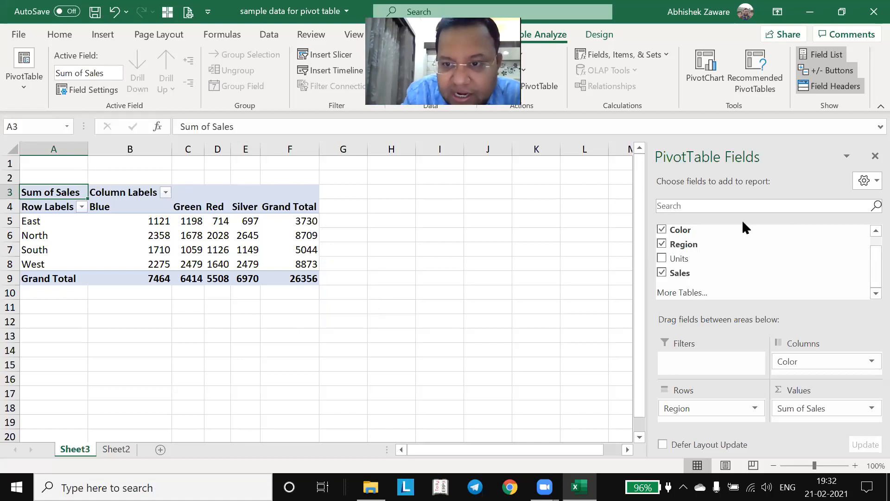
left_click_drag(715, 231, 718, 423)
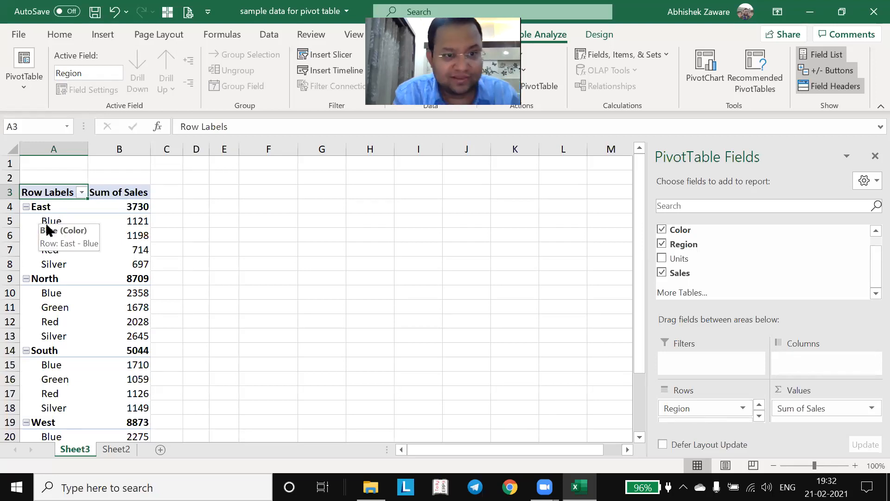
left_click_drag(675, 410, 814, 357)
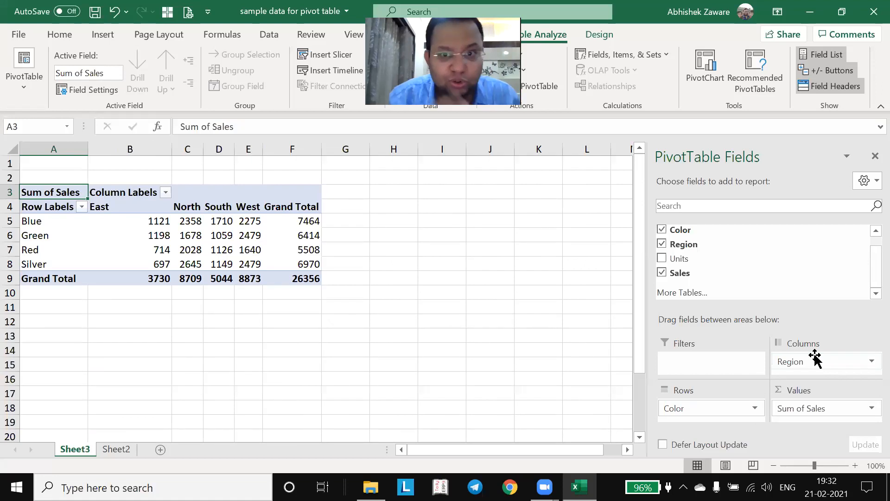
Examine the color row labels, the region column headings and the North region's Blue sales in the pivot table
key("Down")
key("Down")
key("Down")
key("Up")
key("Up")
key("Right")
key("Right")
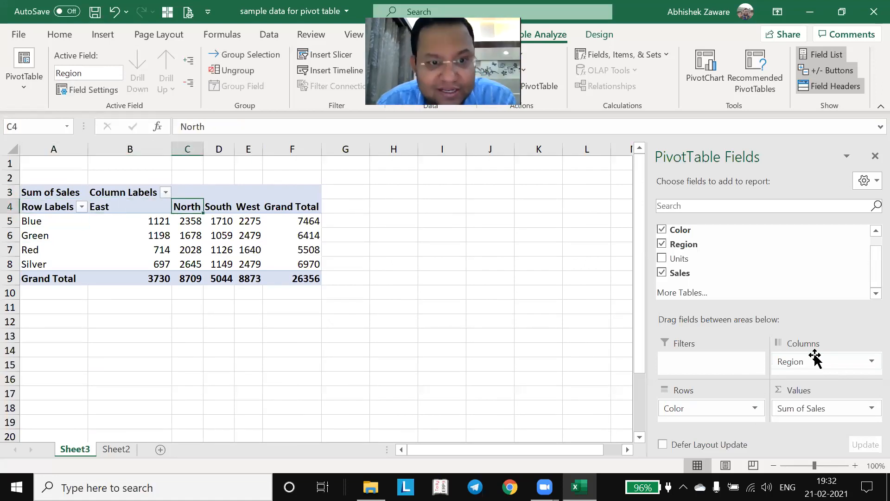
key("Down")
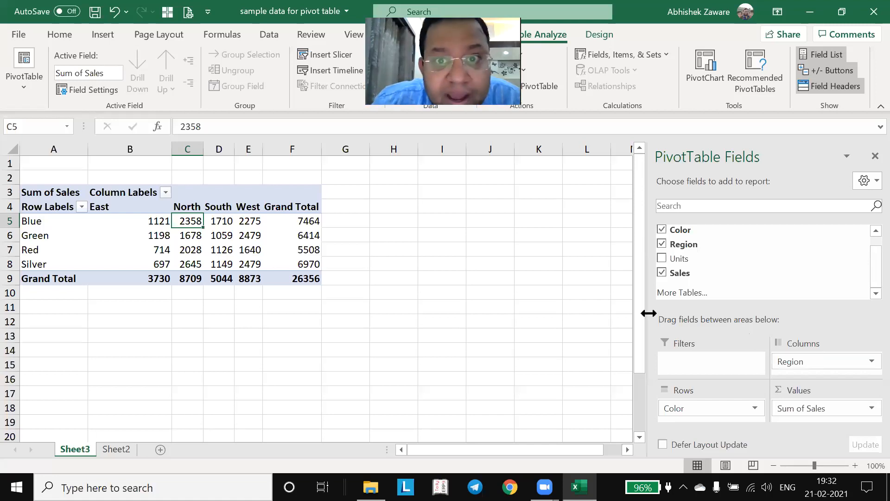
Check which years the Date column on Sheet2 covers through its filter list, and return to the pivot table on Sheet3
left_click(111, 449)
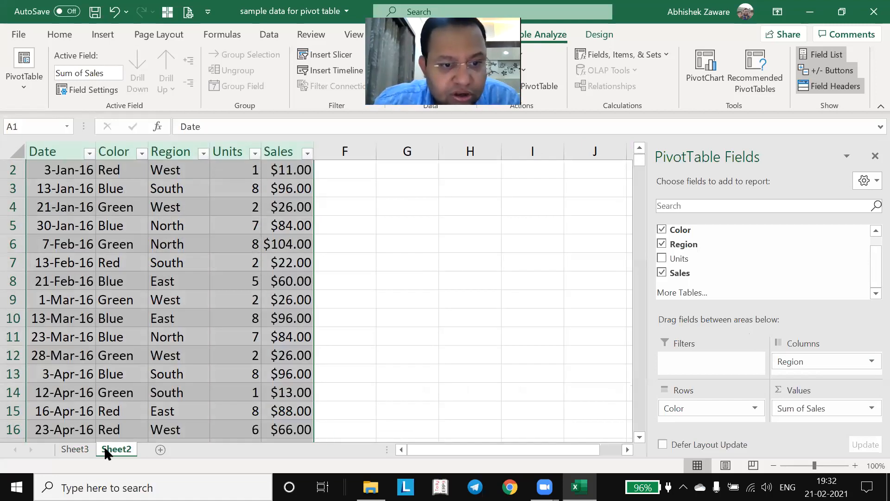
left_click(61, 189)
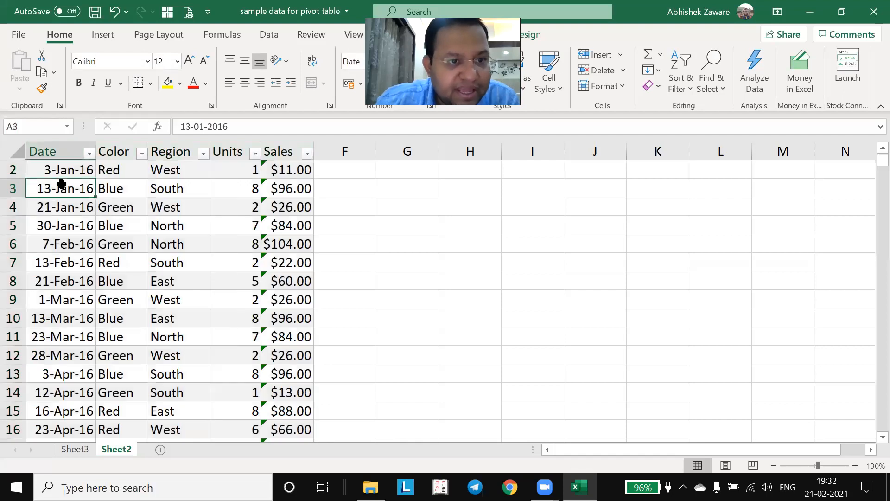
left_click(89, 154)
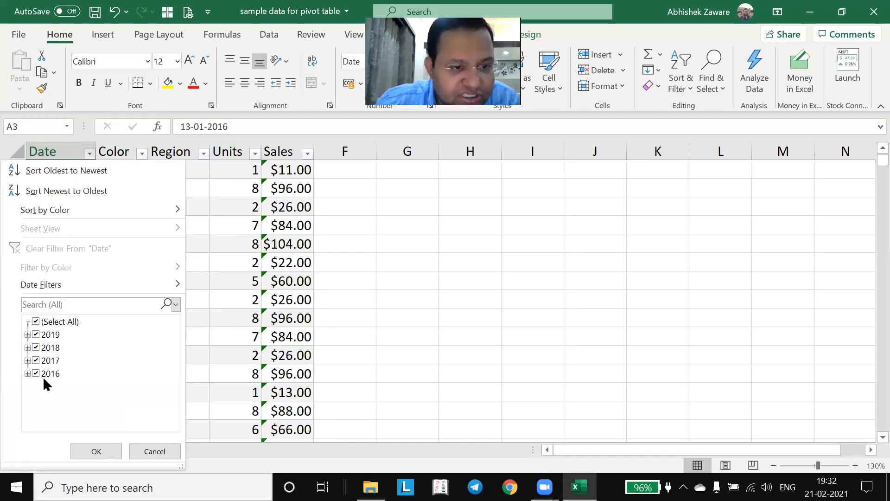
left_click(158, 452)
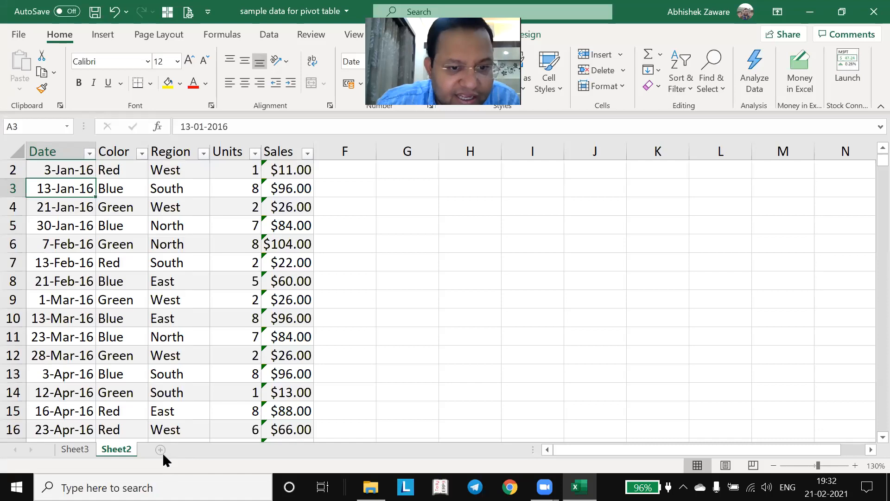
left_click(79, 450)
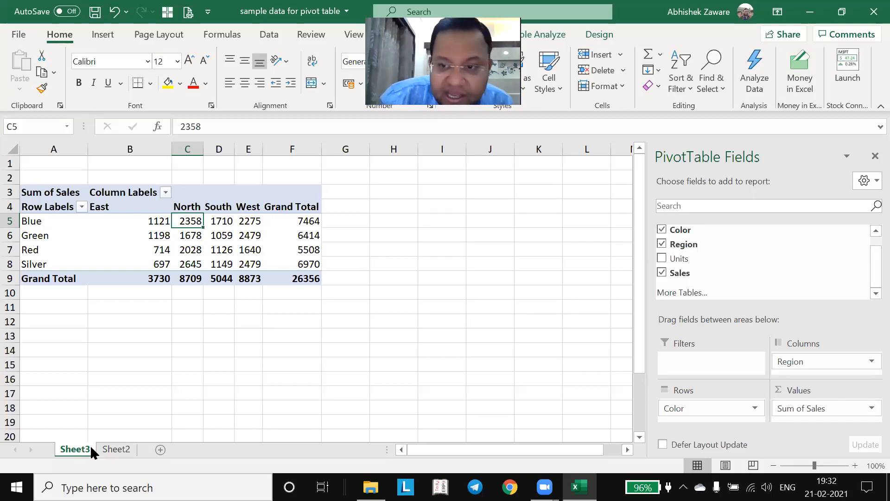
Try Date as a report filter with a look at its date choices, and remove it from the filters
left_click_drag(869, 260, 868, 240)
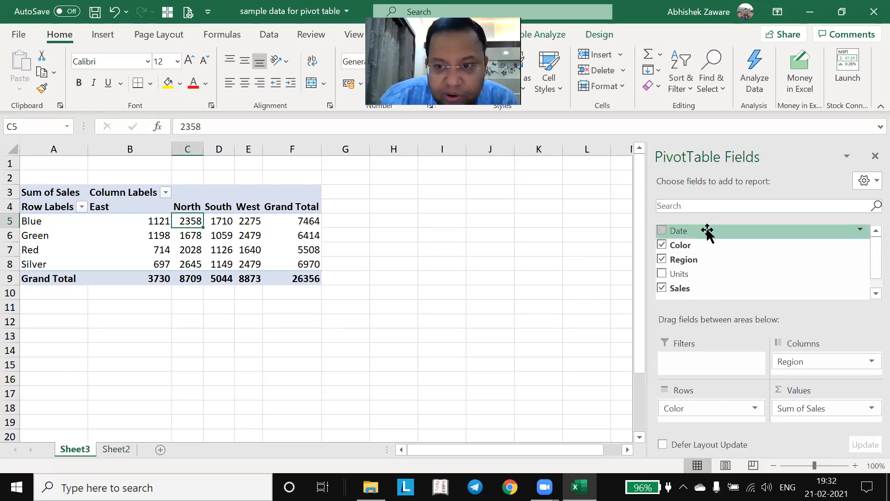
left_click_drag(705, 230, 703, 362)
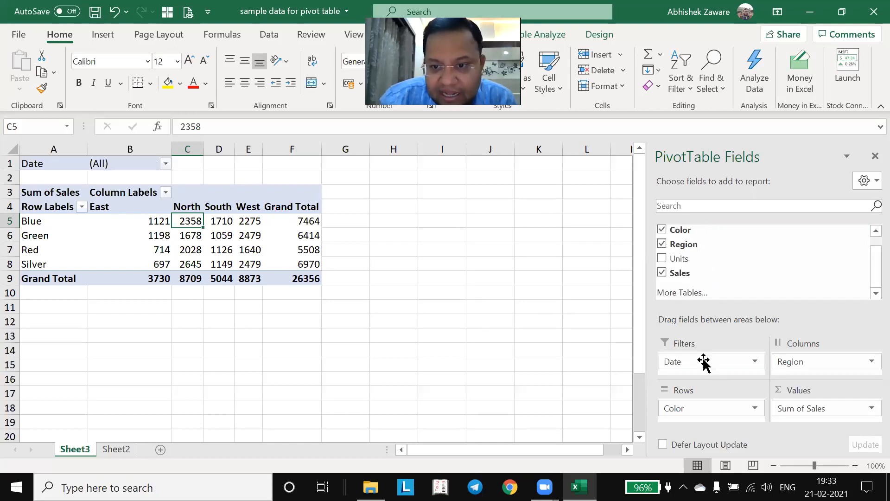
left_click(165, 163)
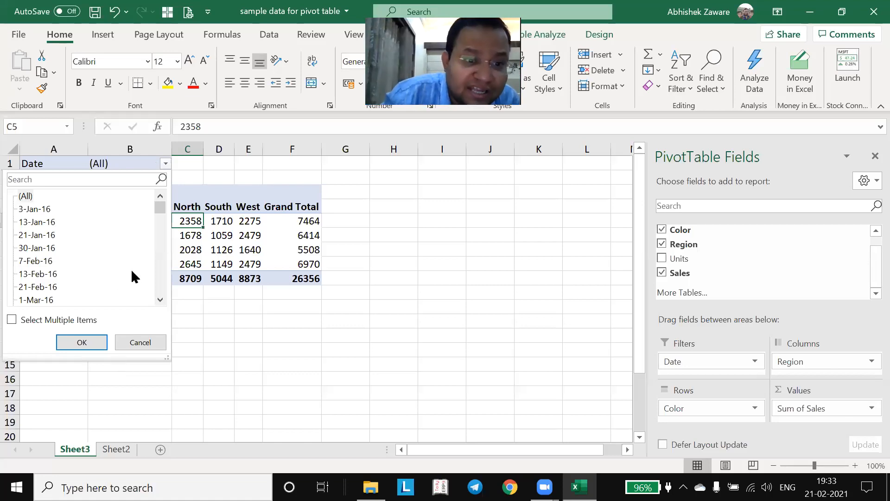
left_click(144, 337)
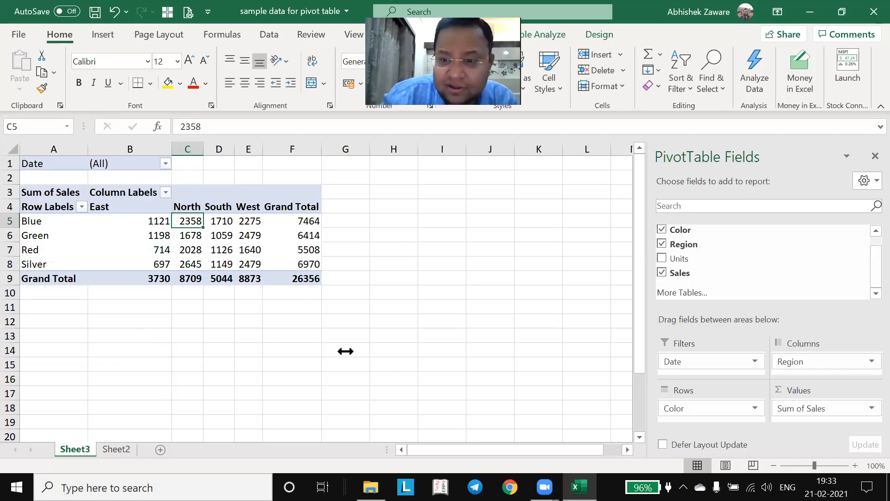
left_click_drag(727, 363, 626, 301)
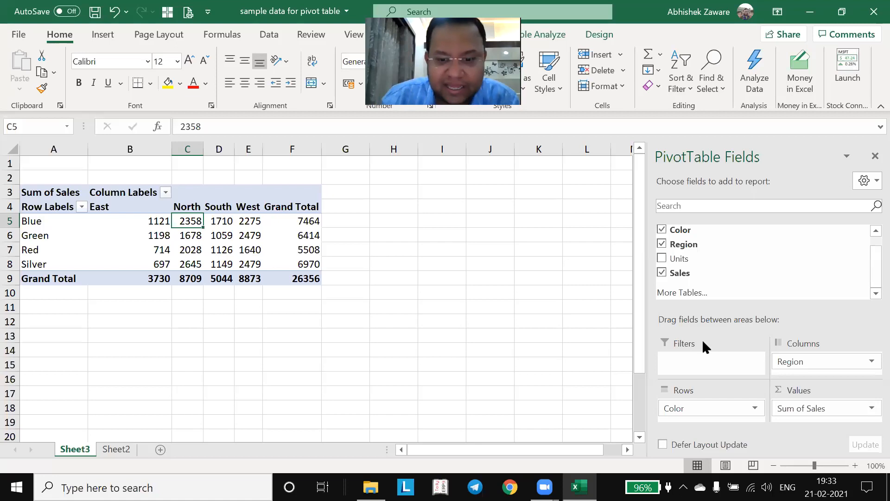
Rearrange the pivot table with Region as rows and Color as columns, and check the East row's Blue sales
left_click_drag(871, 266, 868, 238)
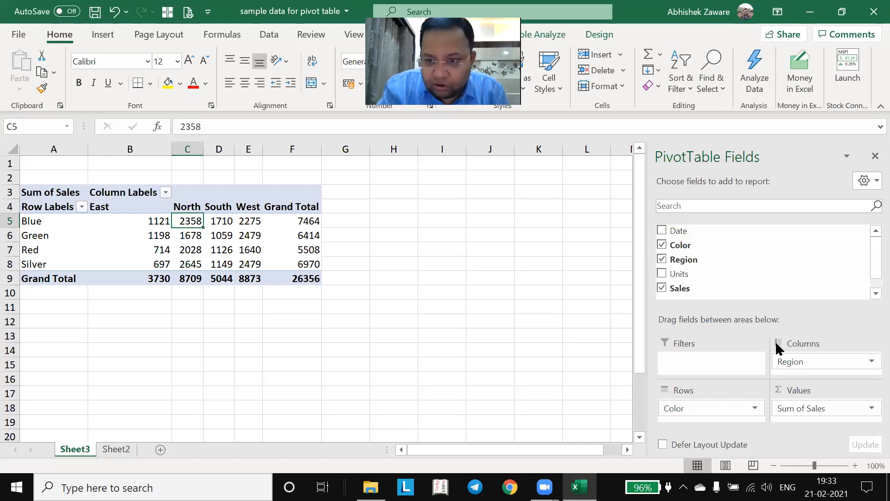
mouse_move(782, 362)
left_mouse_down()
mouse_move(723, 414)
mouse_move(699, 409)
mouse_move(782, 391)
mouse_move(785, 366)
left_mouse_up()
left_click(34, 225)
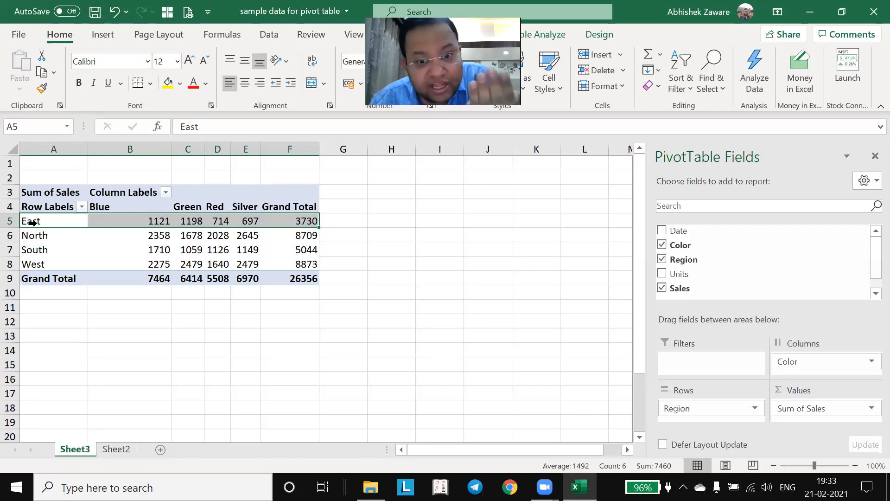
key("Right")
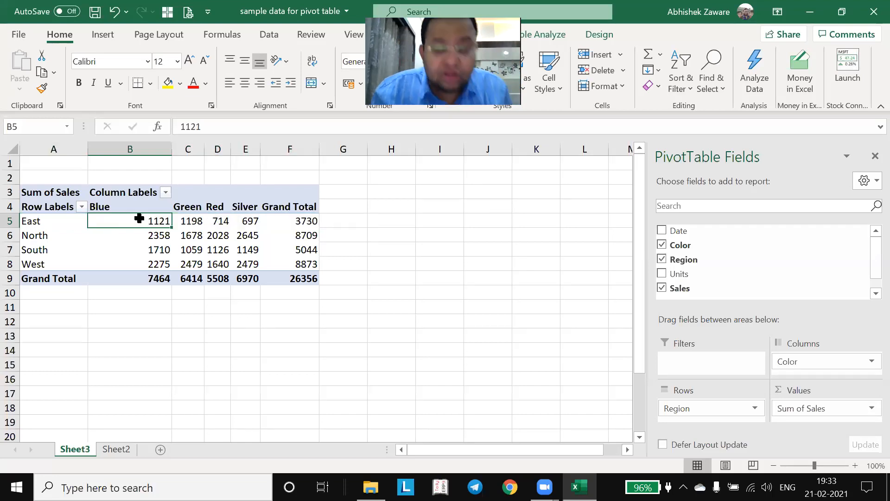
mouse_move(140, 218)
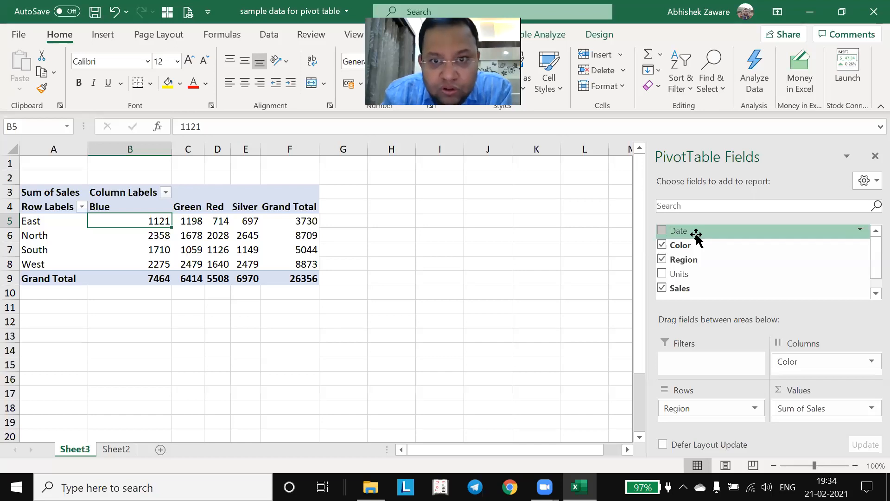
Add Date to the rows beneath Region and review the East region's yearly rows from 2016 to 2019
left_click_drag(696, 236, 688, 419)
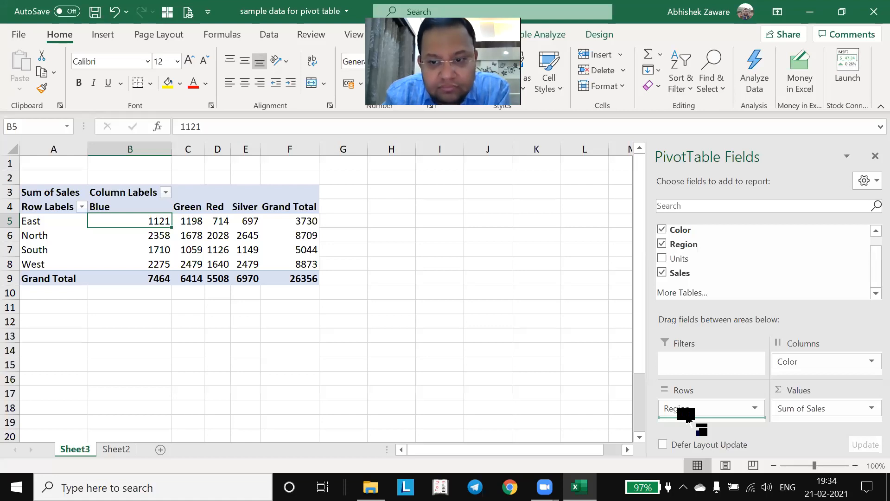
left_click_drag(689, 418, 688, 419)
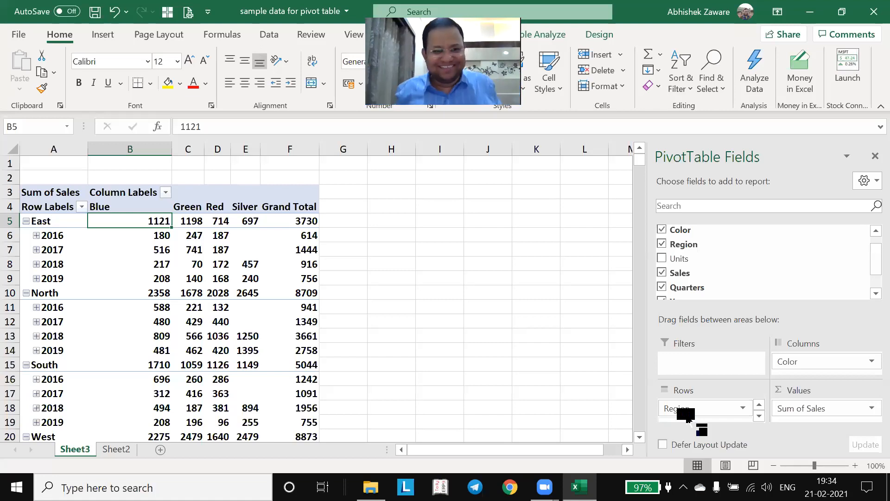
left_click(32, 221)
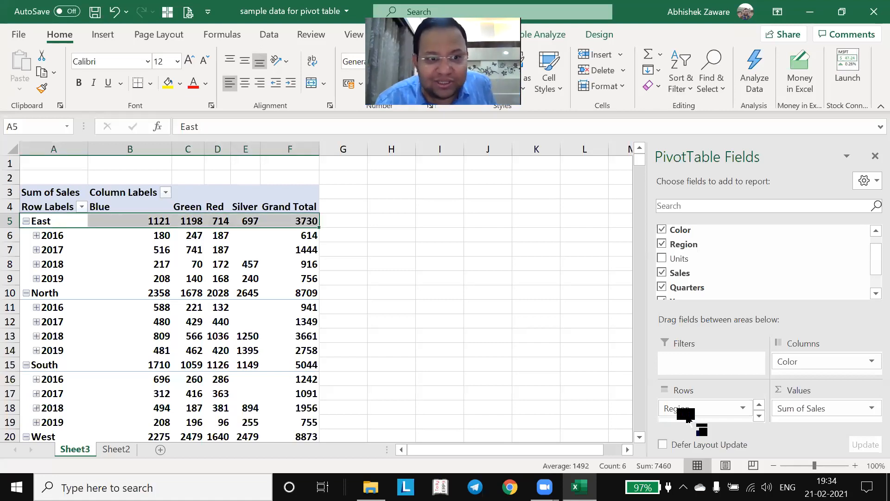
left_click(42, 236)
left_click(42, 250)
left_click(42, 264)
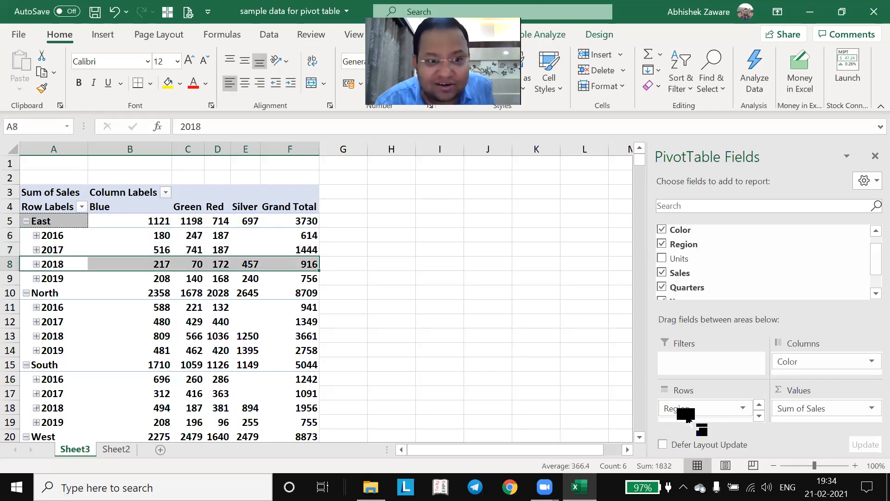
left_click(42, 279)
key("Right")
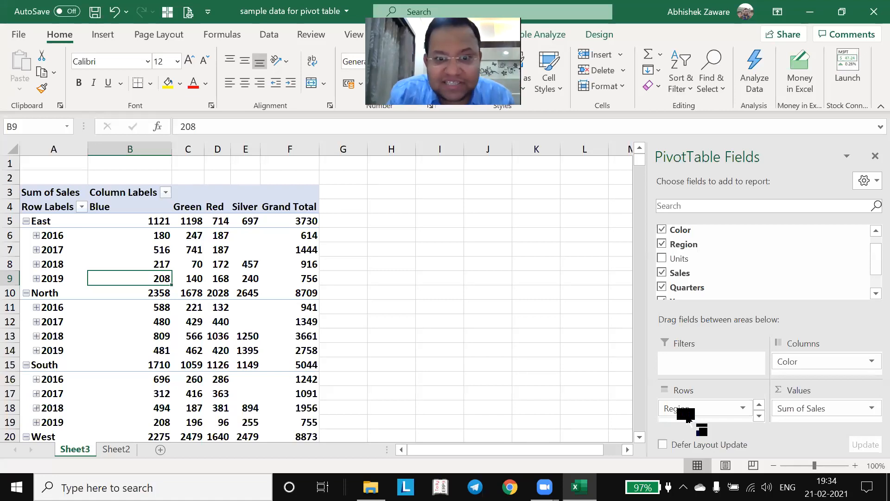
Find the Quarters and Years fields in the field list and compare them with the source columns on Sheet2
left_click_drag(687, 415, 695, 408)
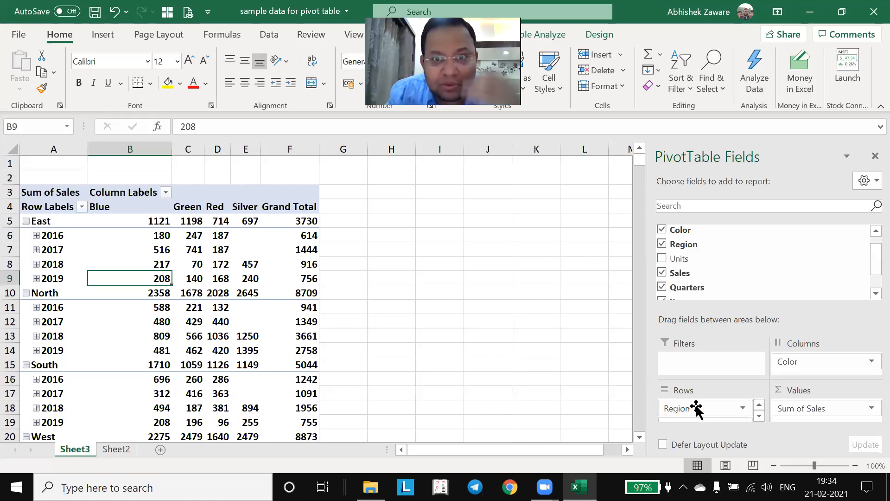
left_click(867, 287)
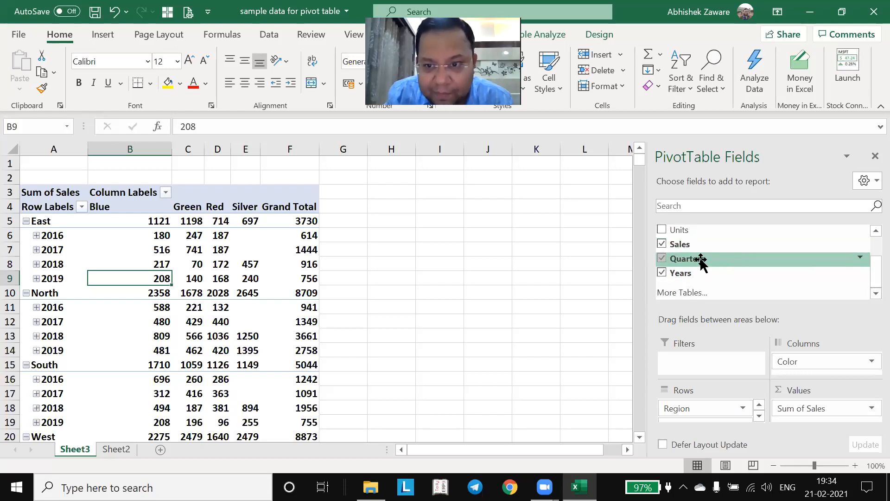
left_click_drag(686, 279, 676, 278)
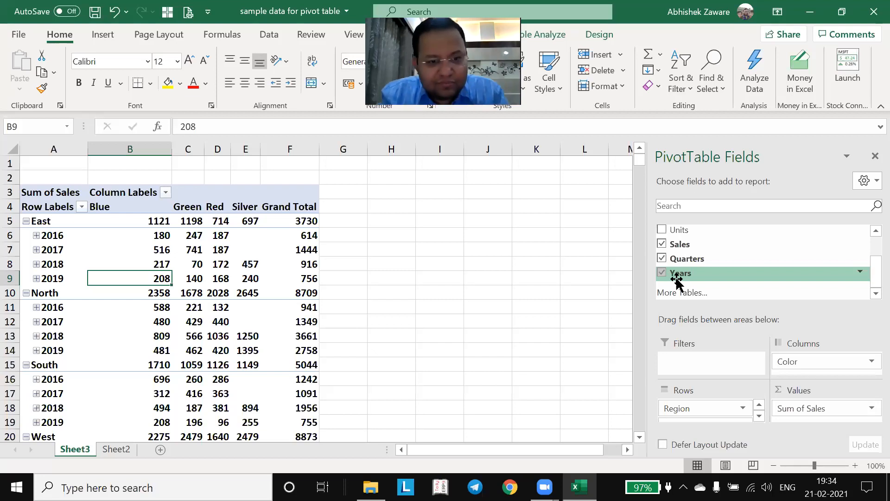
left_click(100, 441)
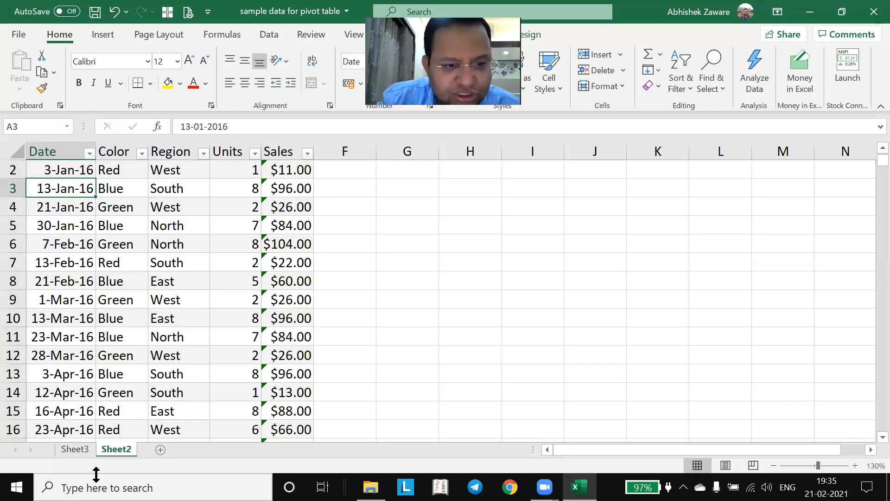
left_click(77, 450)
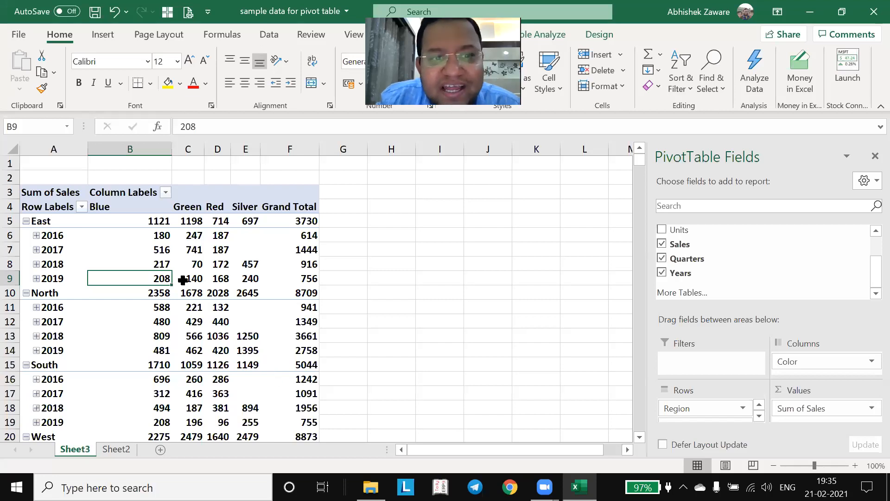
Examine the East region's Blue sales, from the region total down through the years 2016 to 2019
left_click(173, 235)
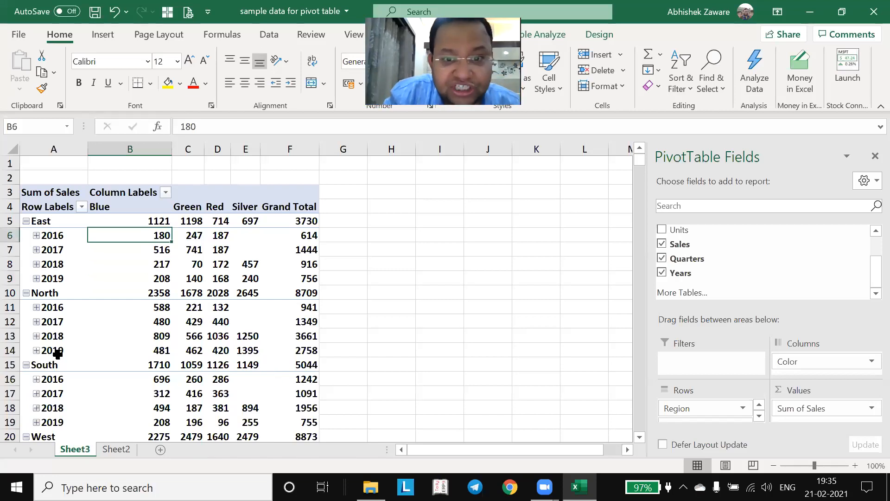
key("Up")
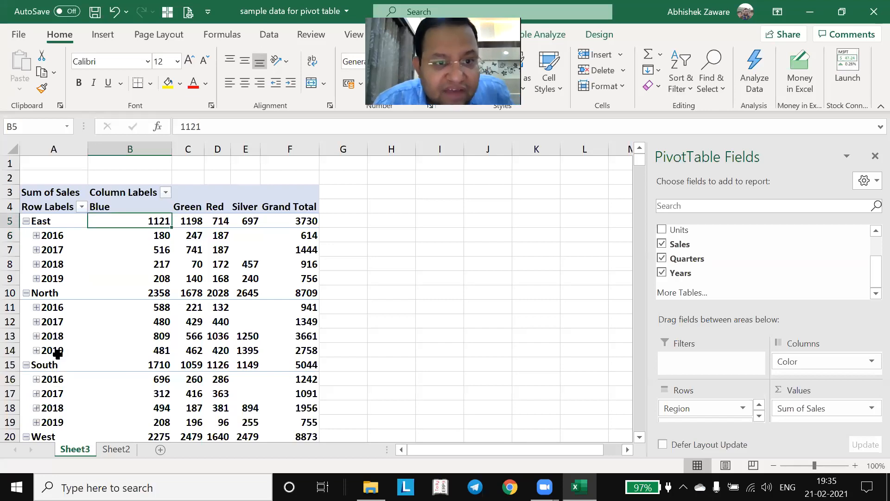
key("Up")
key("Down")
key("Down")
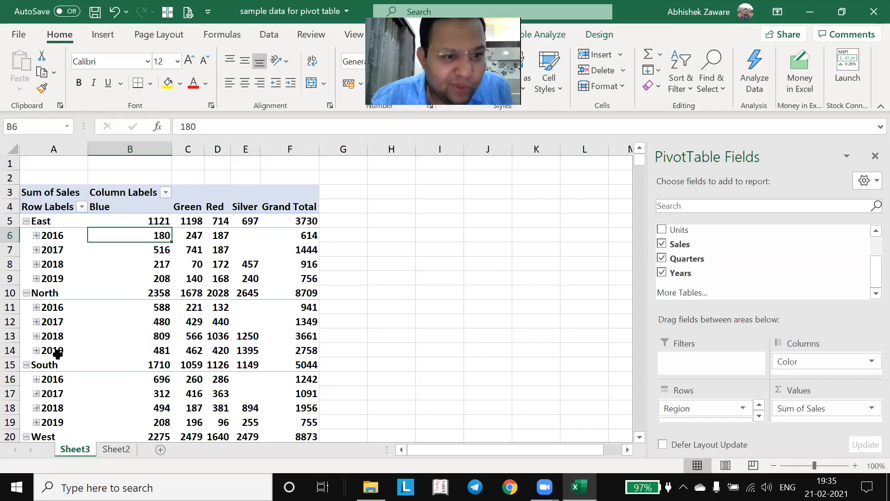
key("Down")
key("Down")
key("Down")
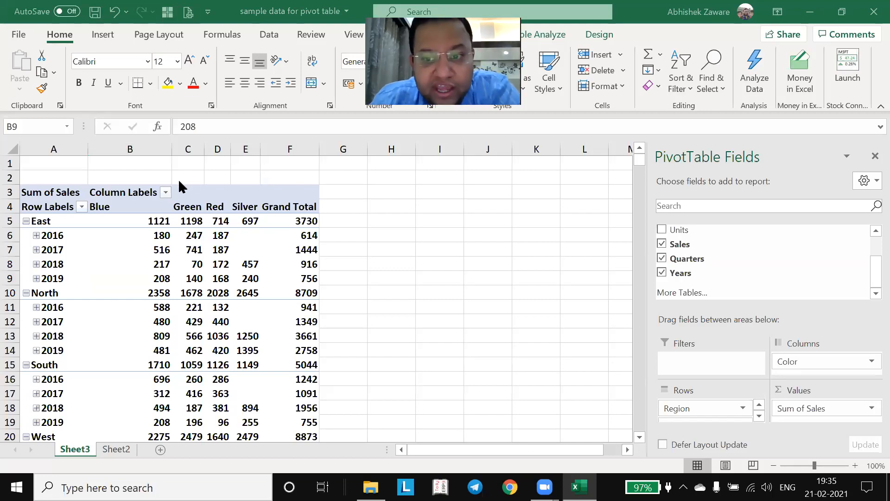
Expand the 2016 row under East into its quarterly sales
left_click(35, 234)
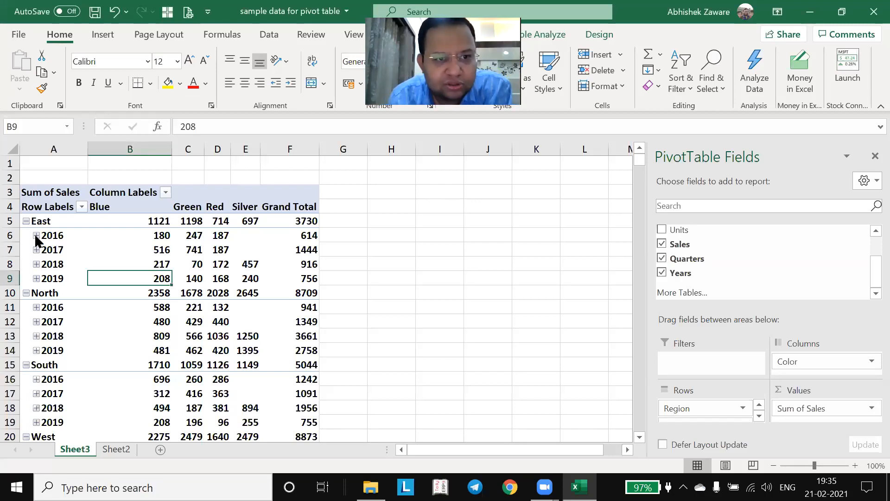
left_click(35, 235)
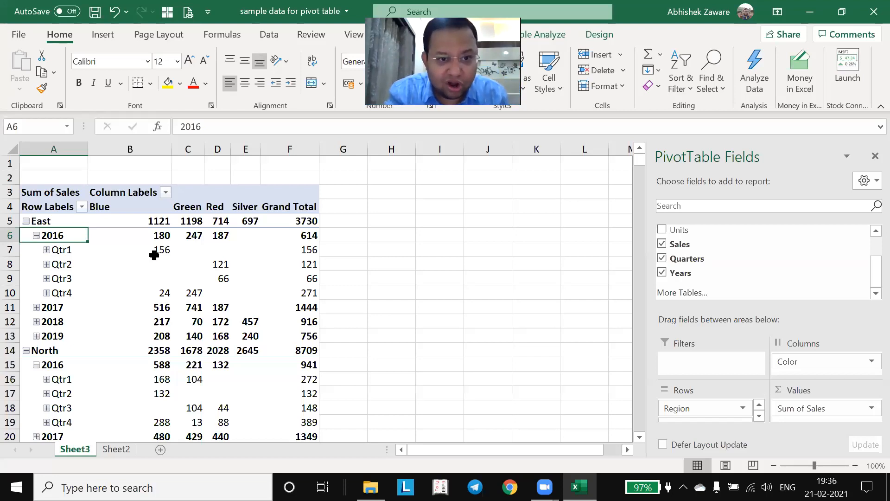
Examine the Blue and Green cells for Qtr2 and Qtr3 under East 2016
left_click(163, 268)
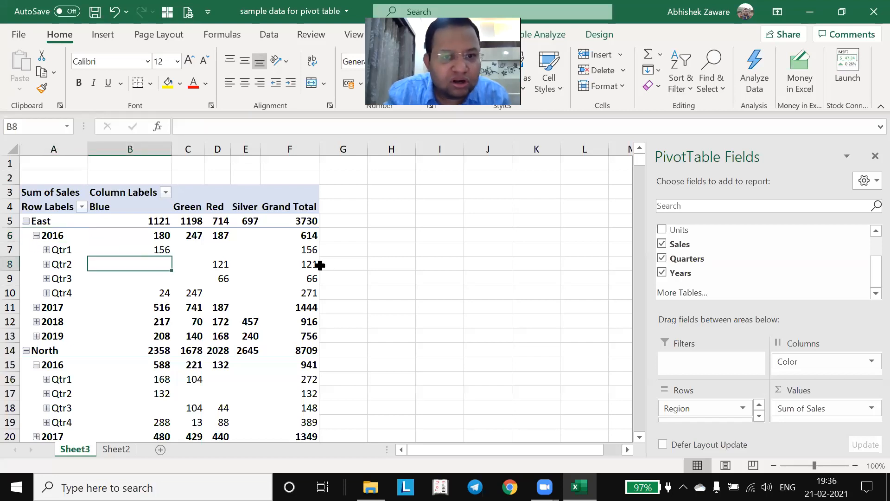
key("shift+Down")
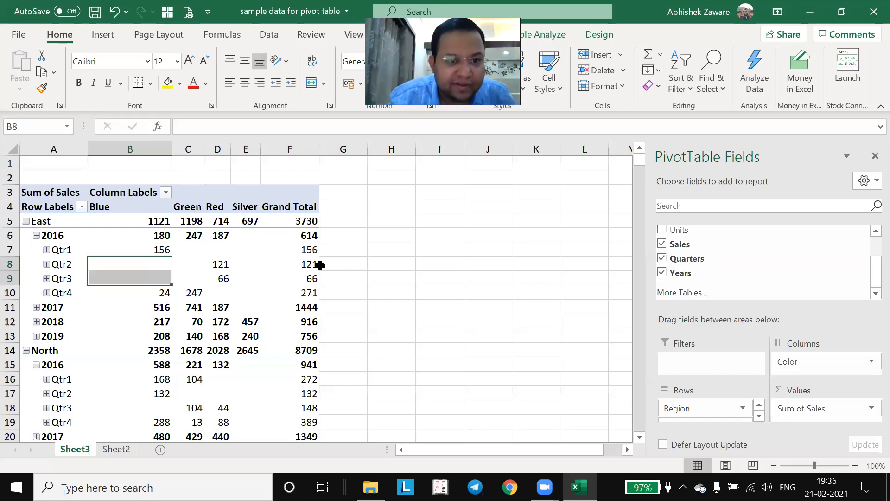
key("Down")
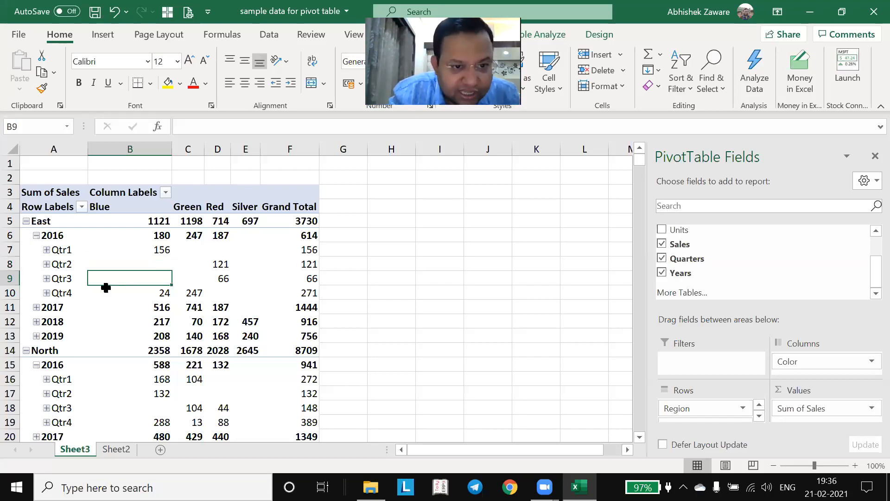
key("Right")
key("Up")
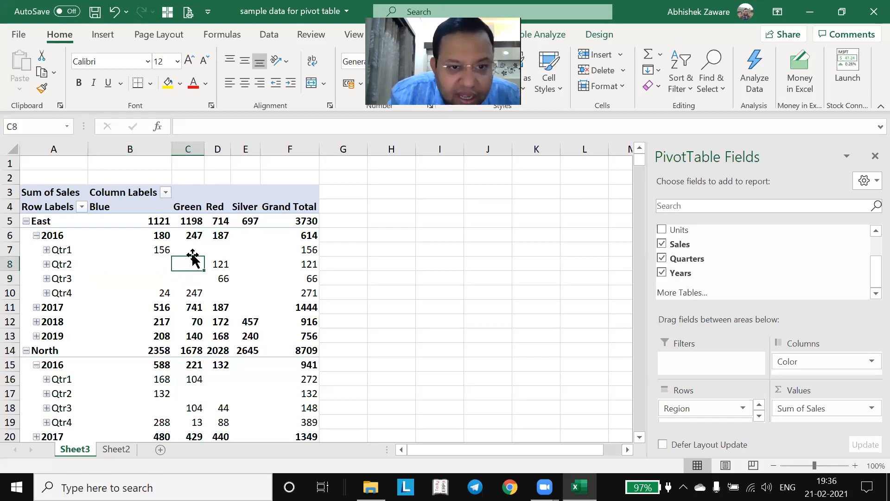
key("shift+Down")
key("shift+Left")
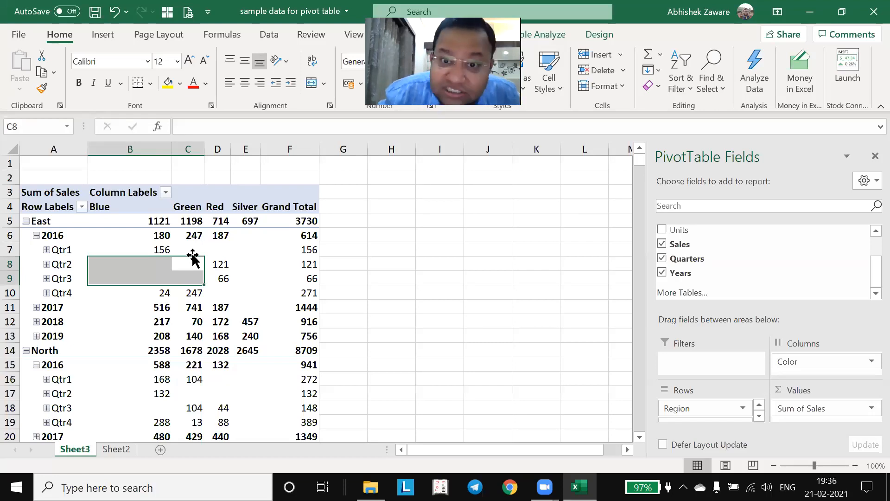
left_click(183, 263)
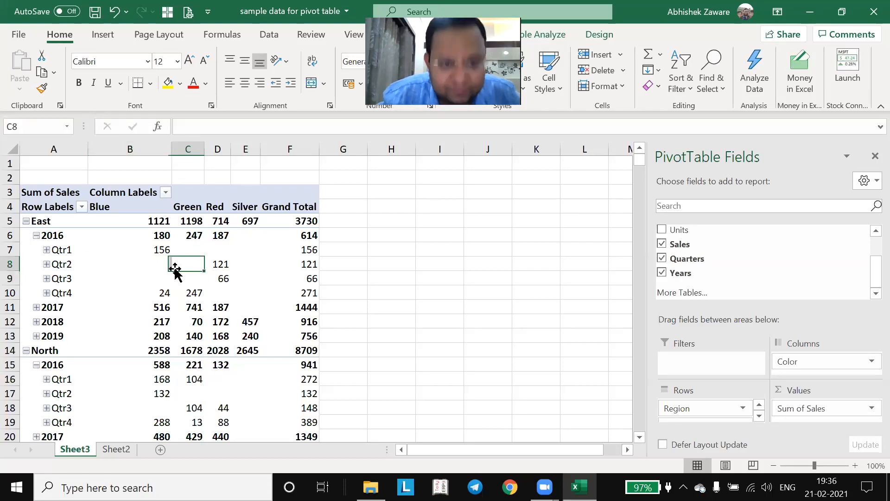
Expand the 2017 row under East into quarters and compare it with the Blue and Green cells for 2016's Qtr2 and Qtr3
left_click(37, 307)
left_click(139, 340)
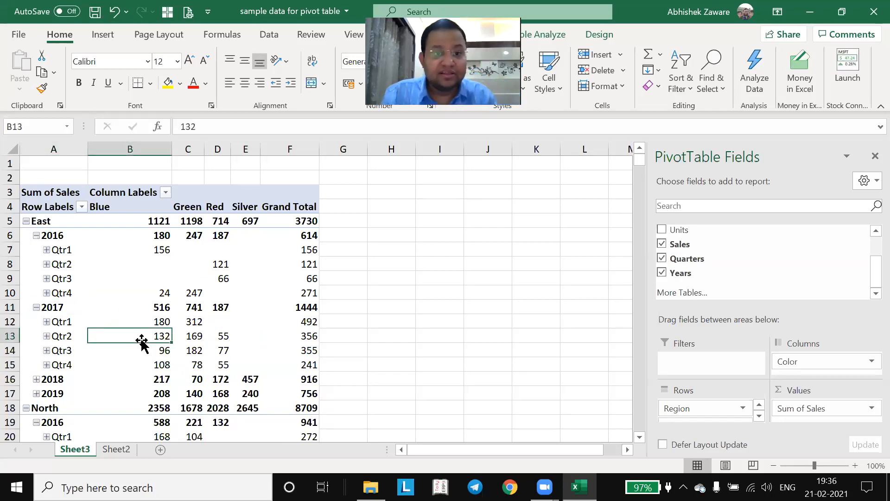
key("Up")
key("Up")
key("Up")
key("Up")
key("Up")
key("shift+Right")
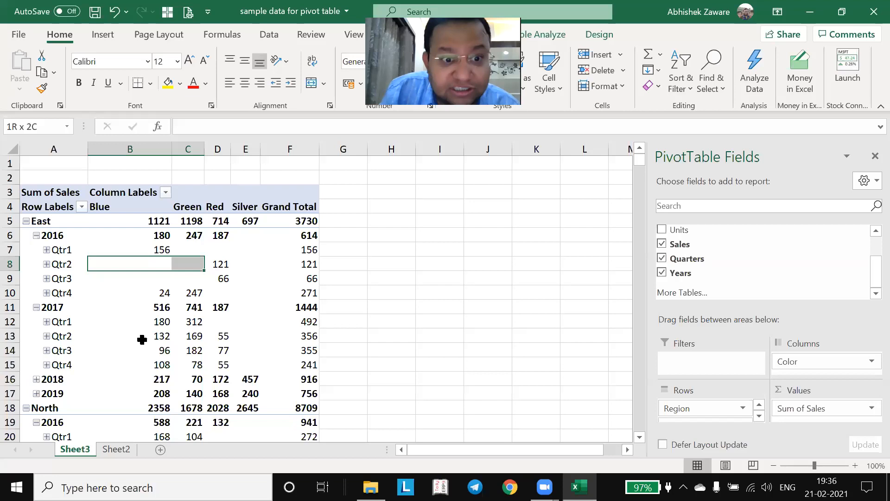
key("shift+Down")
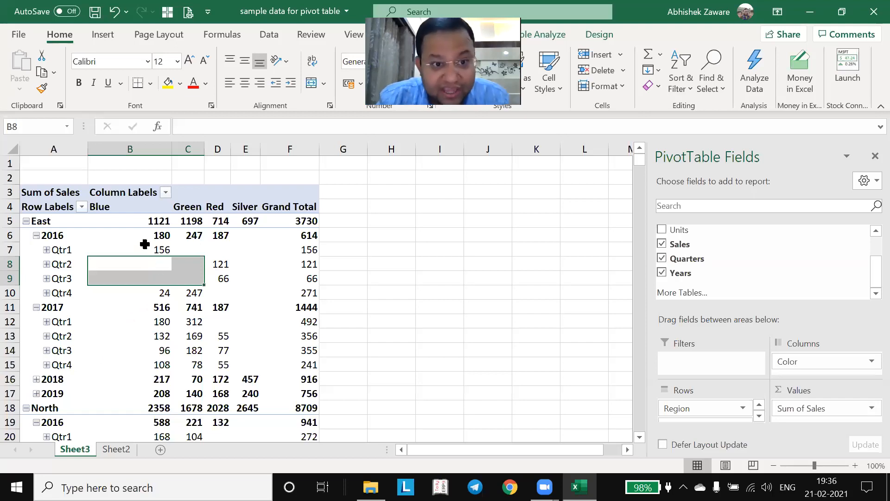
left_click(160, 274)
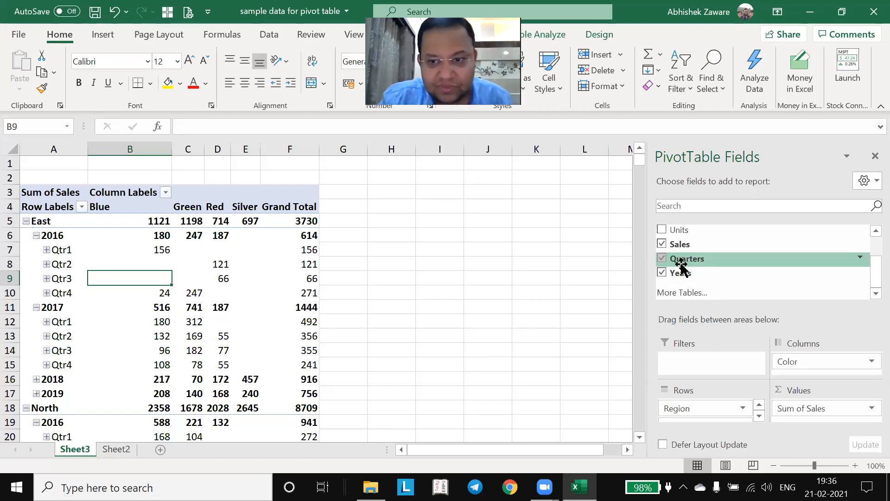
Remove the Quarters, Years and Date fields from the pivot table
left_click(661, 257)
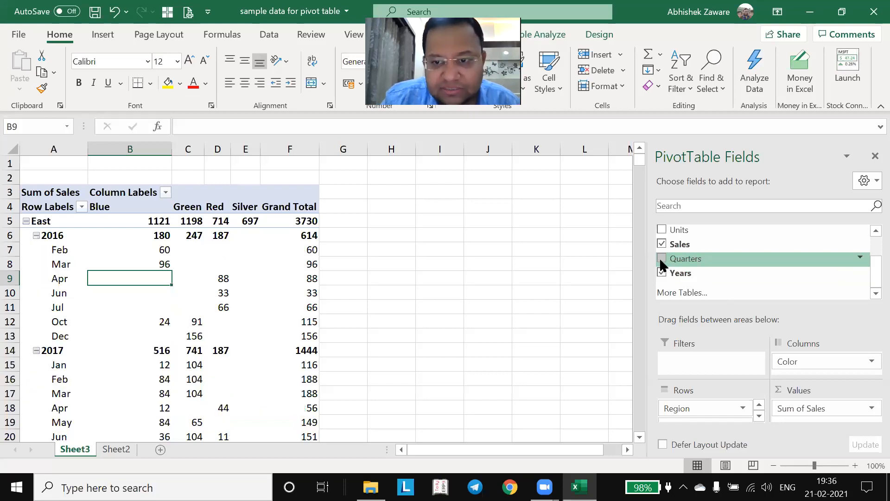
left_click(660, 272)
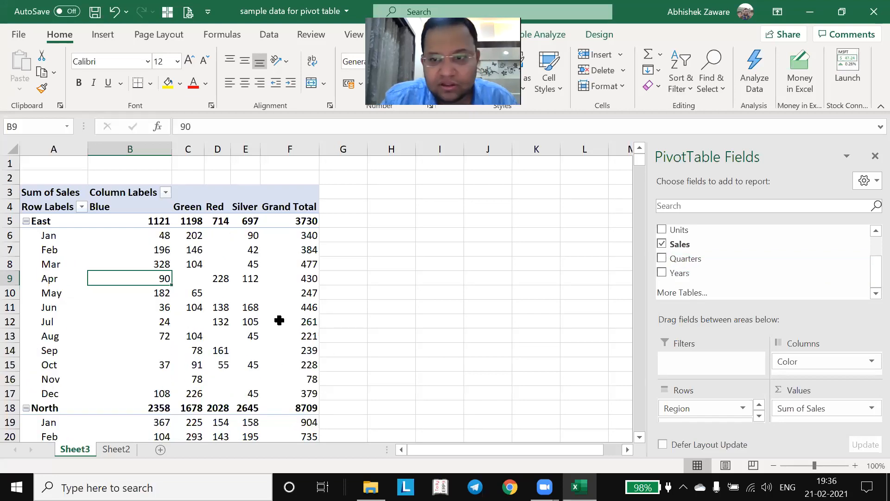
scroll(867, 265, "up", 3)
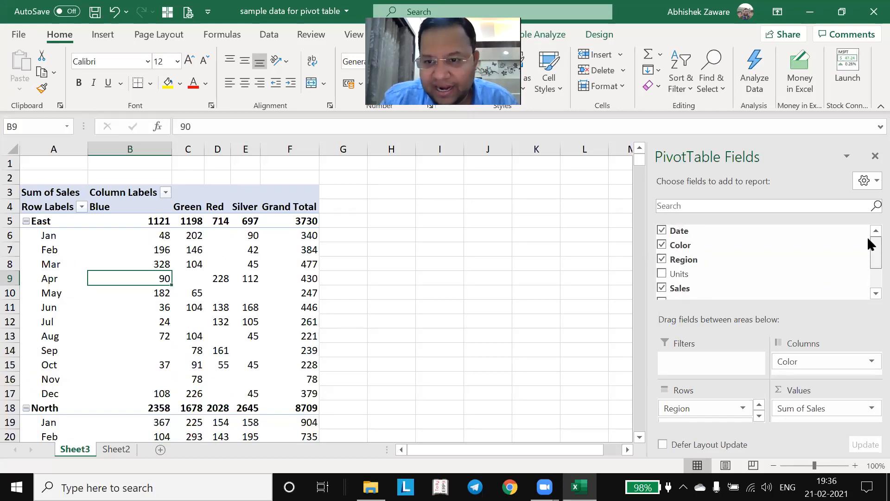
left_click(661, 230)
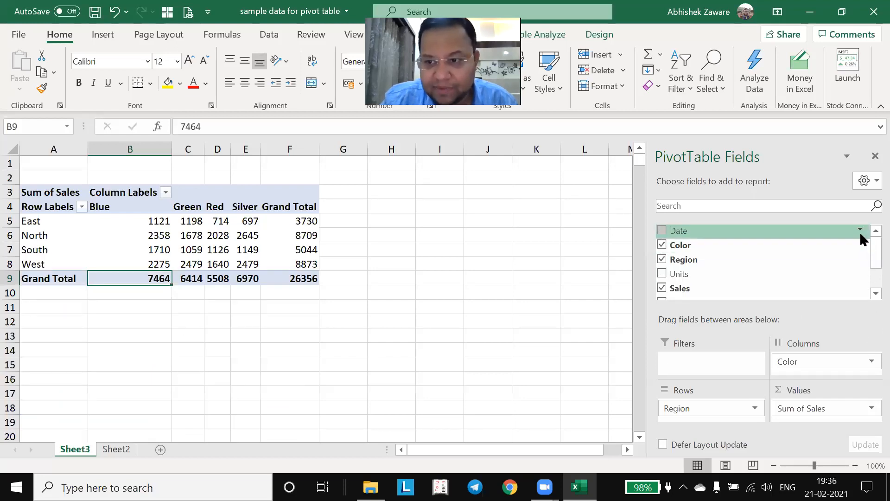
Add Years as a report filter and limit the pivot table to 2016 with multiple-item selection enabled
scroll(867, 253, "down", 3)
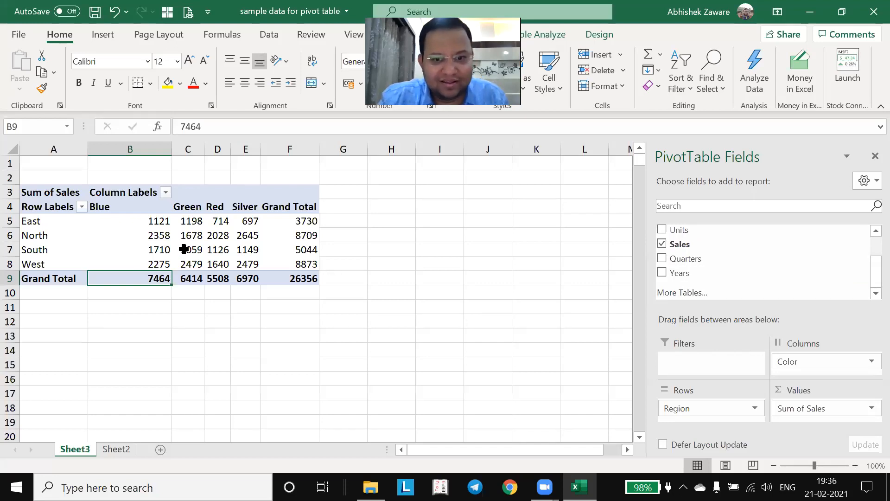
mouse_move(262, 262)
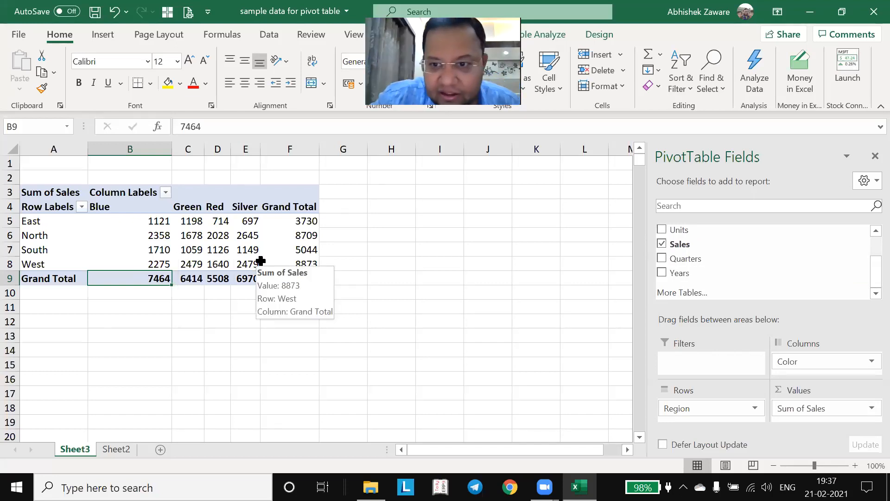
left_click_drag(680, 273, 687, 367)
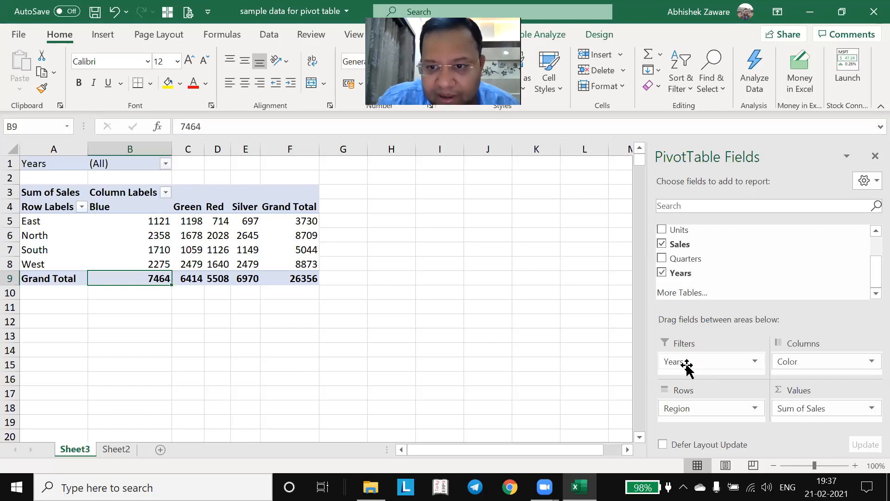
left_click(166, 162)
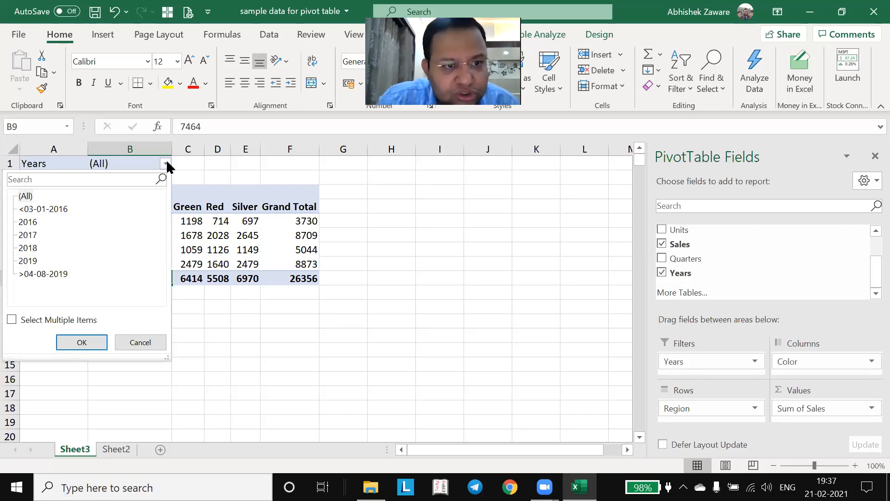
left_click(33, 319)
left_click(21, 196)
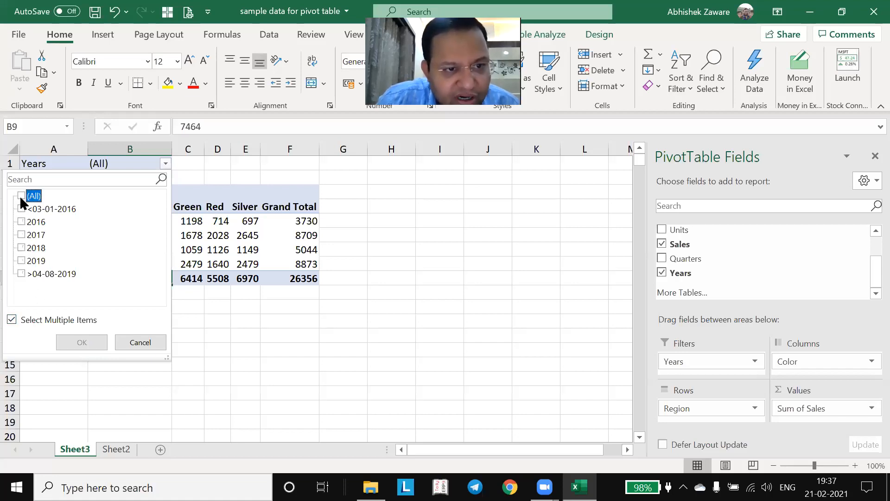
left_click(21, 222)
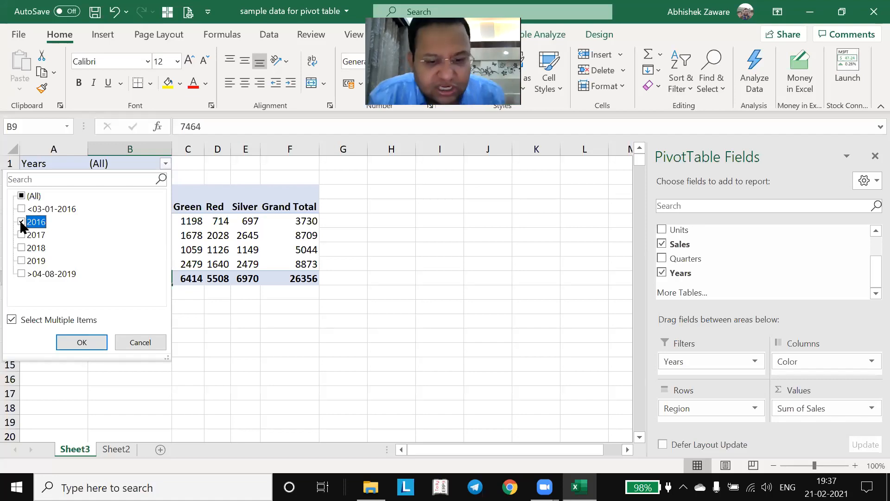
left_click(70, 342)
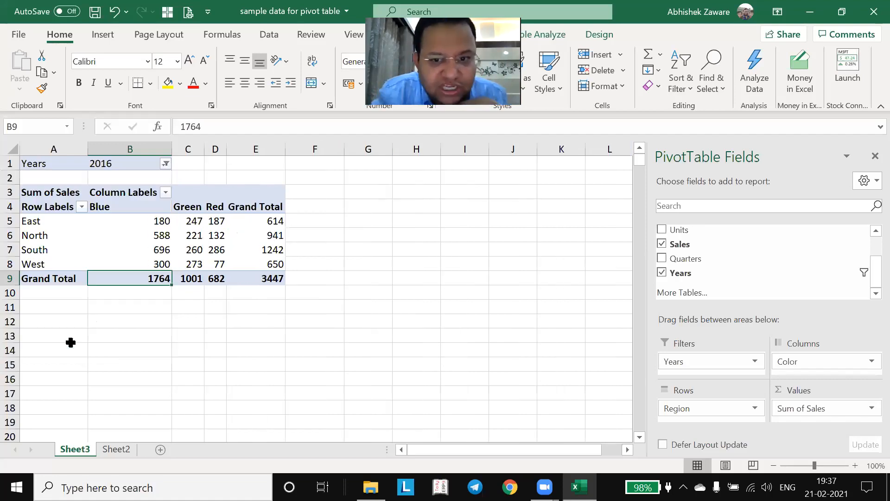
Examine the filtered 2016 sales across the regions and the Blue and Green columns
key("Up")
key("Up")
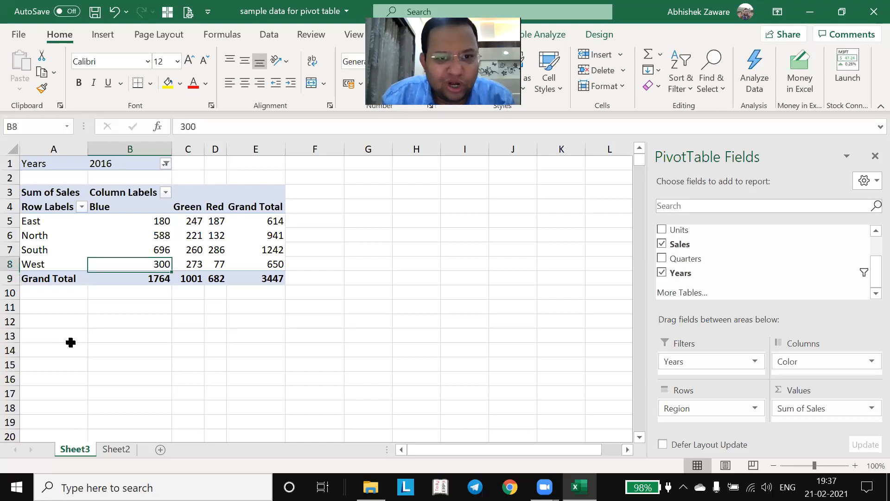
key("Right")
key("Up")
key("Up")
key("Up")
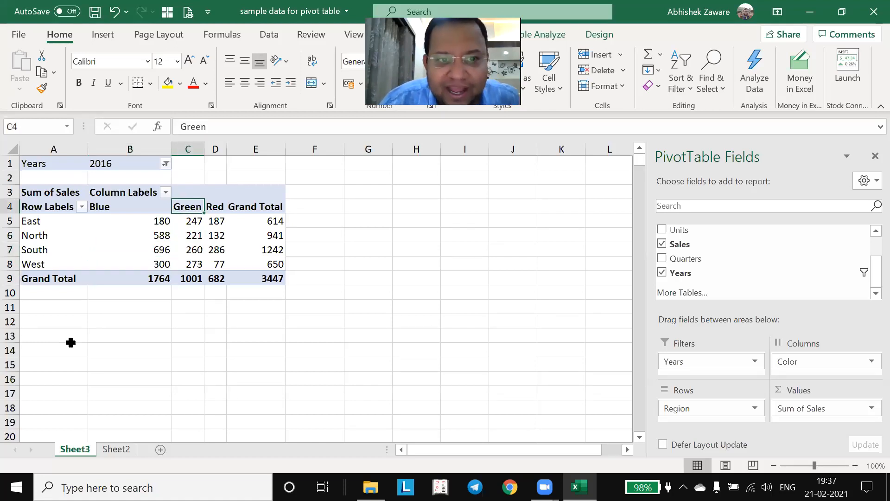
key("Left")
key("Left")
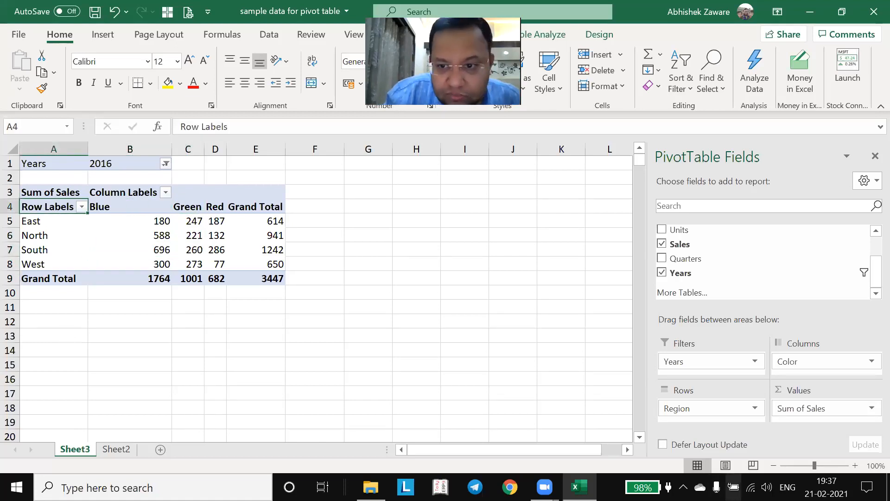
Move Years from the report filter to the rows above Region and include all years again
left_click_drag(671, 359, 639, 370)
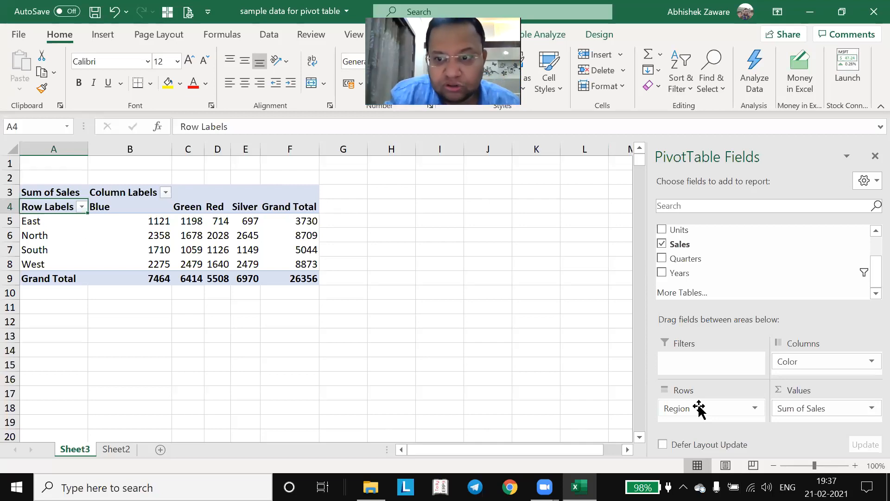
left_click_drag(700, 408, 677, 406)
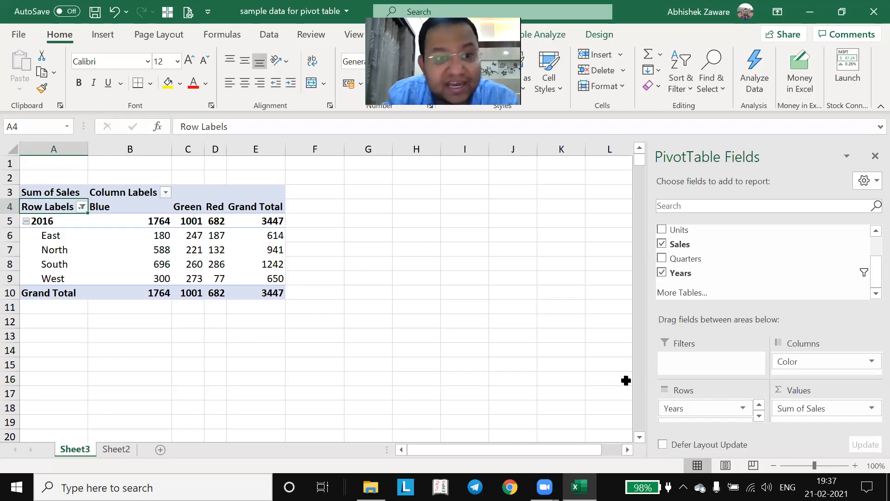
left_click(82, 207)
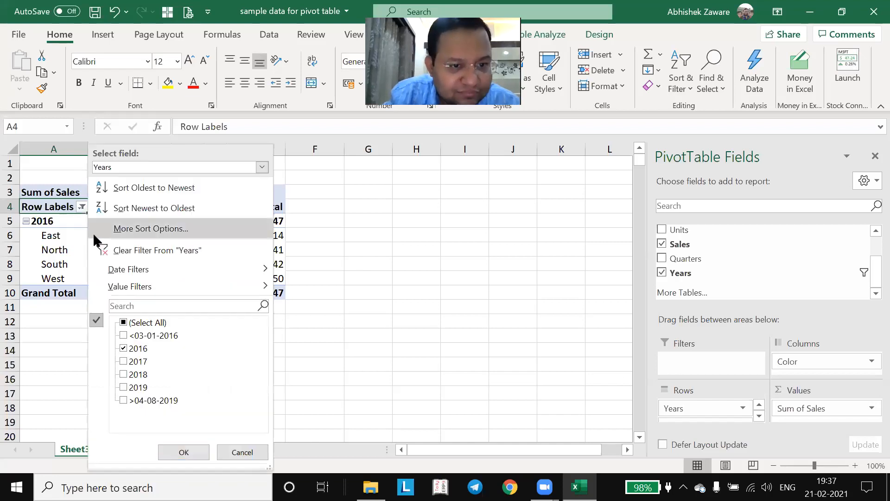
left_click(123, 322)
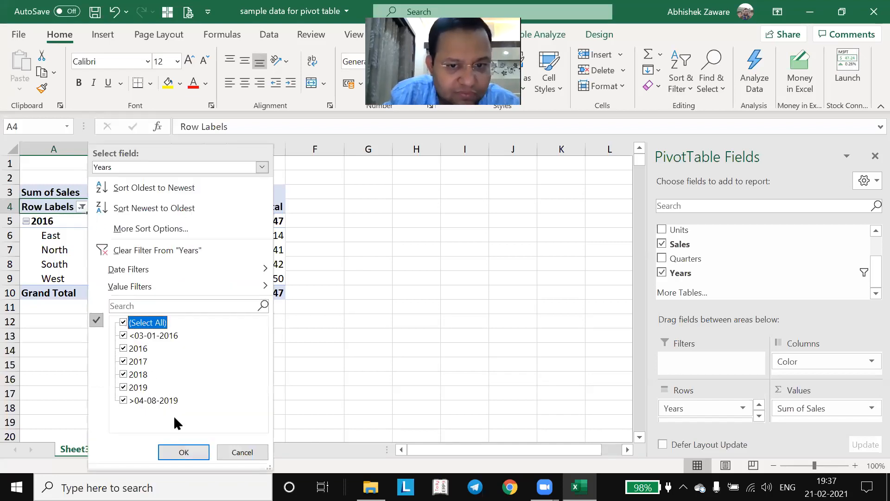
left_click(189, 451)
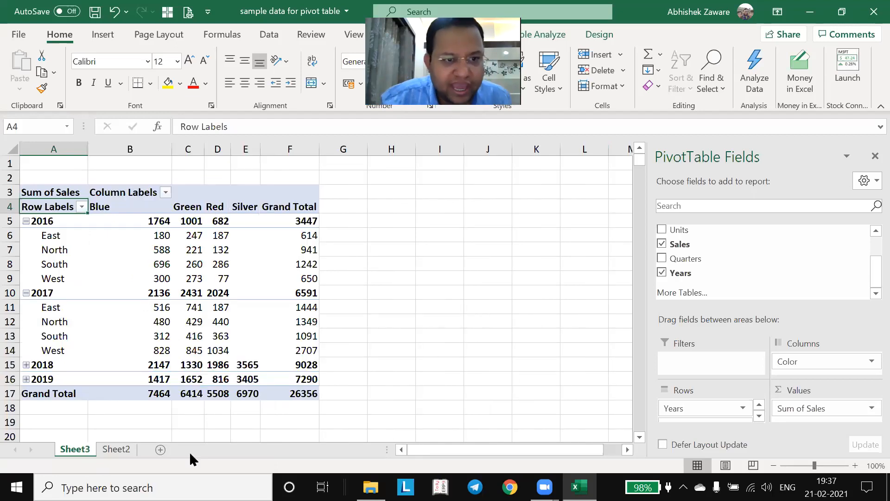
Review the row labels from the 2016 regions through 2017 and 2018 down to 2019
key("Down")
key("Down")
key("Down")
key("Down")
key("Up")
key("Up")
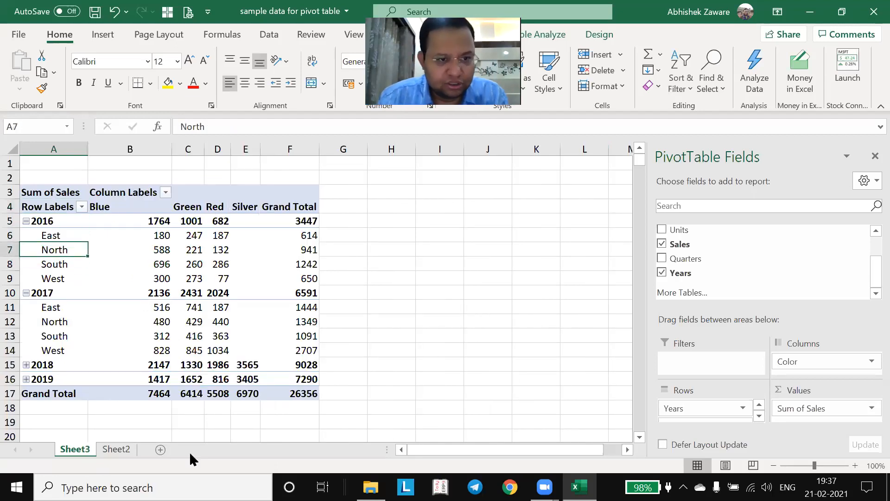
key("Down")
key("Down")
key("Down")
key("Down")
key("Down")
key("Down")
key("Down")
key("Down")
key("Down")
key("Down")
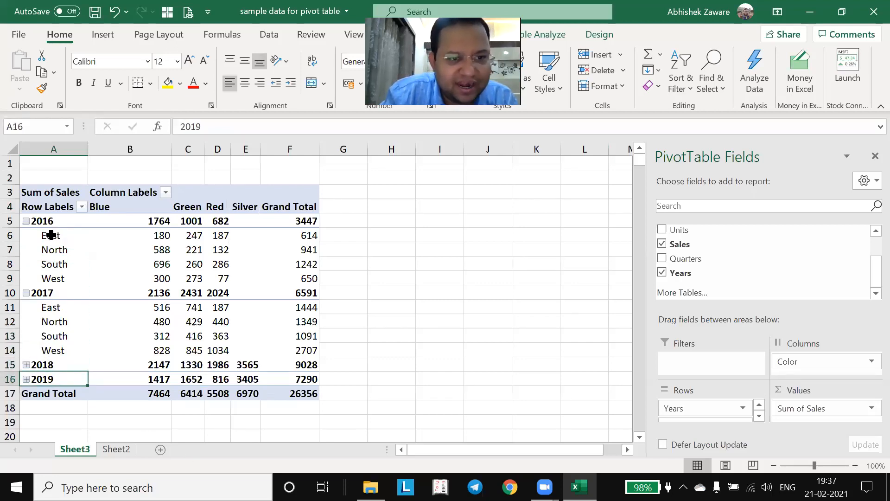
Apply the Expand command to the 2016 row
left_click(51, 221)
right_click(51, 221)
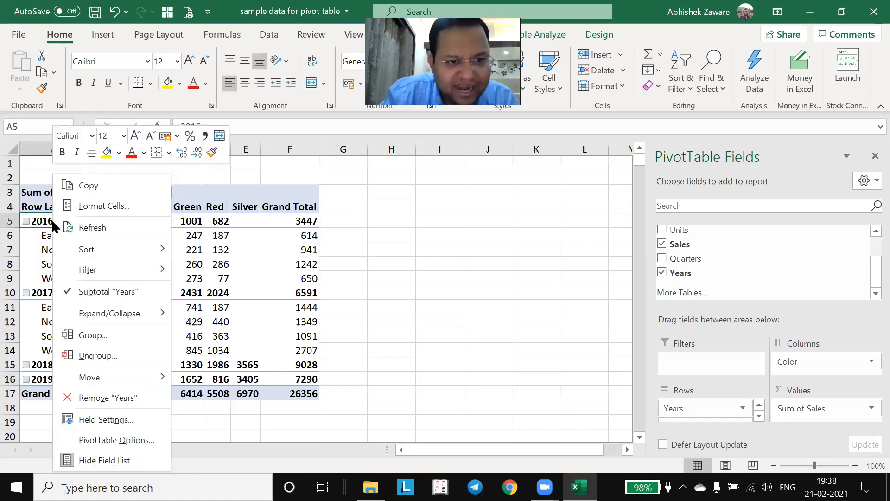
mouse_move(136, 315)
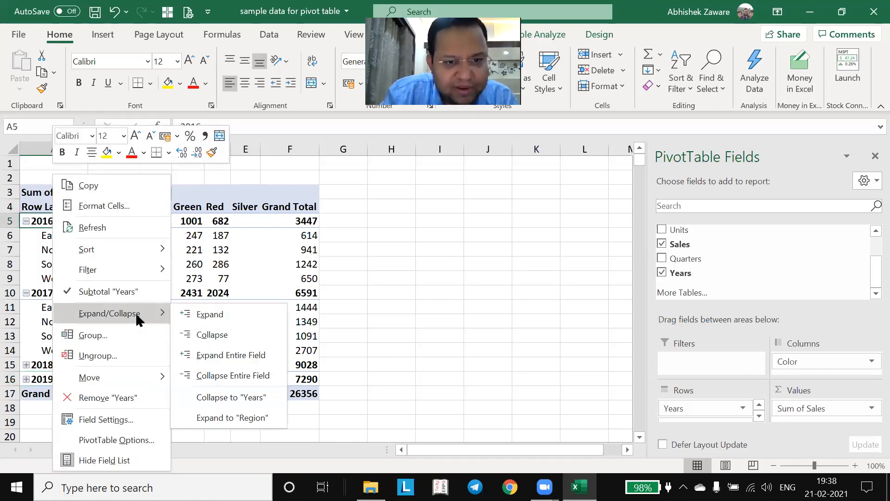
left_click(201, 313)
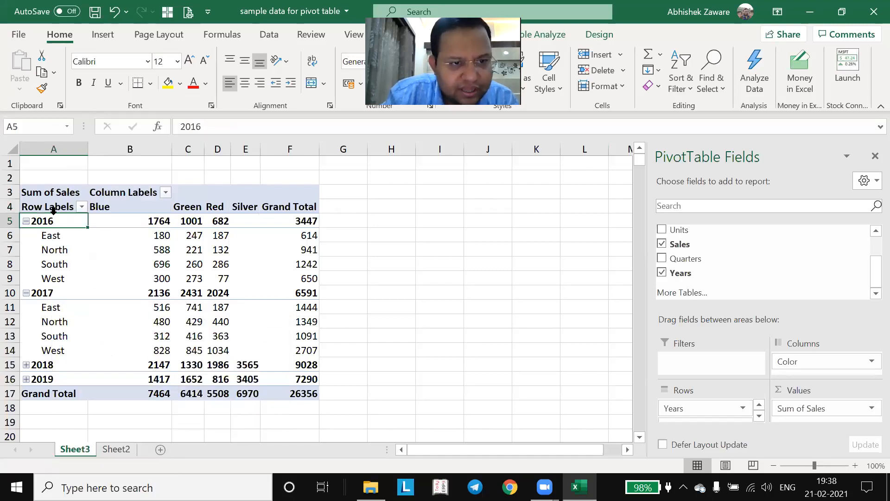
Expand the entire Years field from the 2018 row so every year lists its regions
left_click(46, 364)
right_click(46, 364)
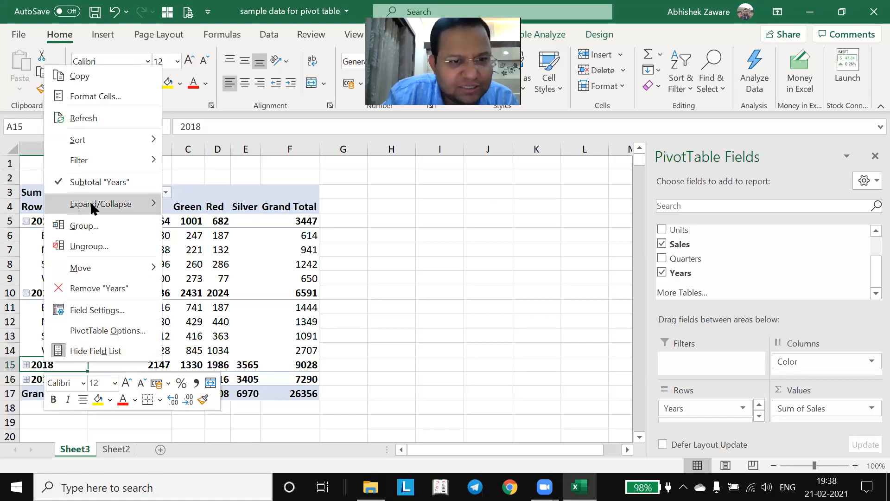
mouse_move(108, 201)
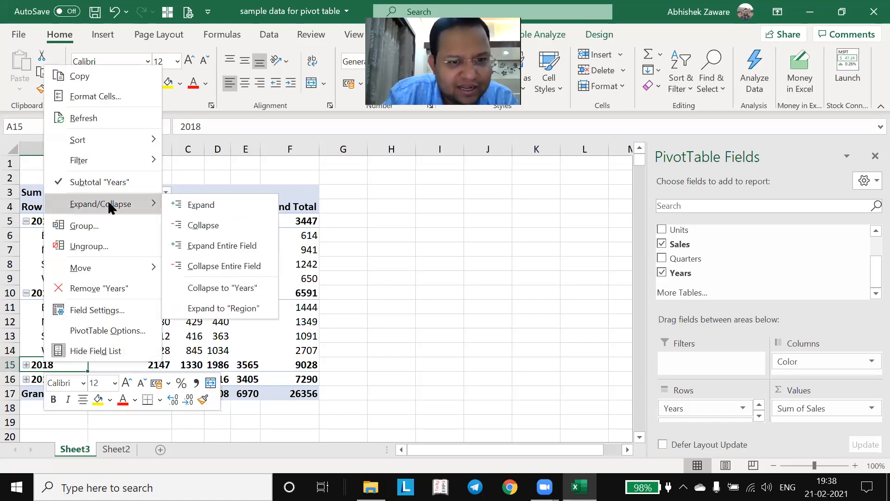
left_click(222, 246)
Review the expanded year and region row labels from 2016 through 2019
key("Down")
key("Down")
key("Down")
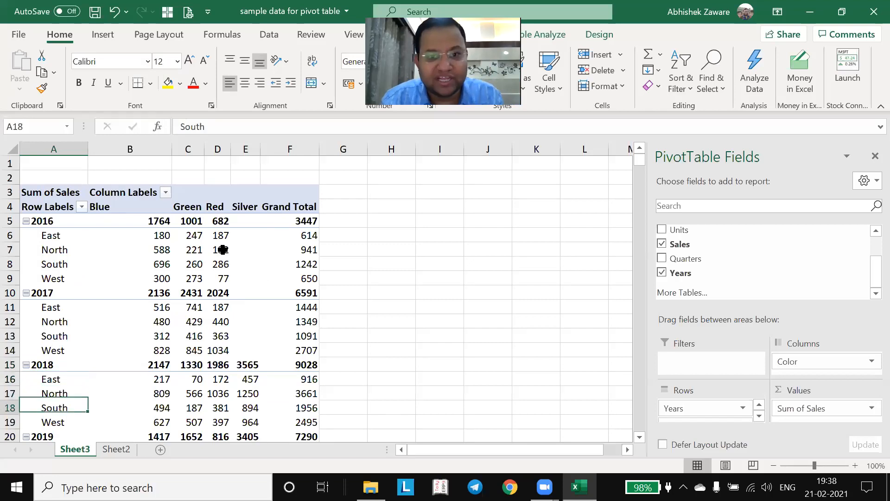
key("Down")
key("Down")
key("Down")
key("Down")
key("Down")
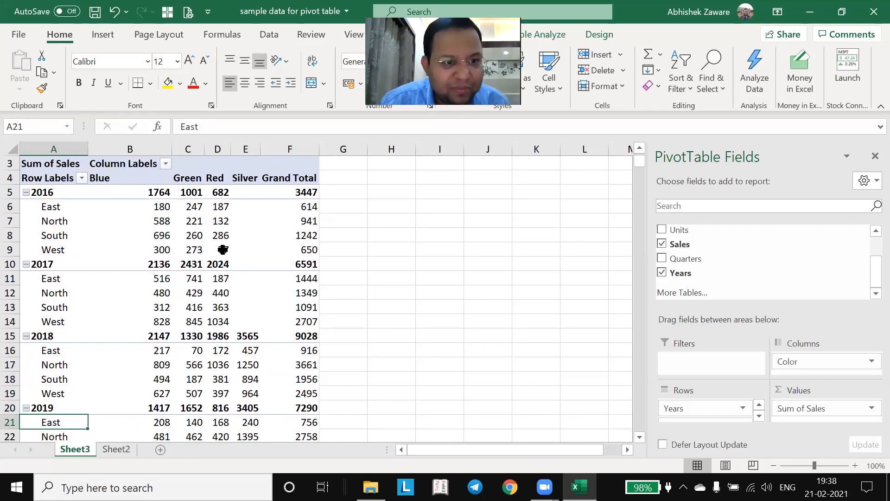
key("Up")
key("Up")
key("Up")
key("Up")
key("Up")
key("Up")
key("Up")
key("Up")
key("Up")
key("Up")
key("Up")
key("Up")
key("Up")
key("Up")
key("Up")
key("Up")
key("Up")
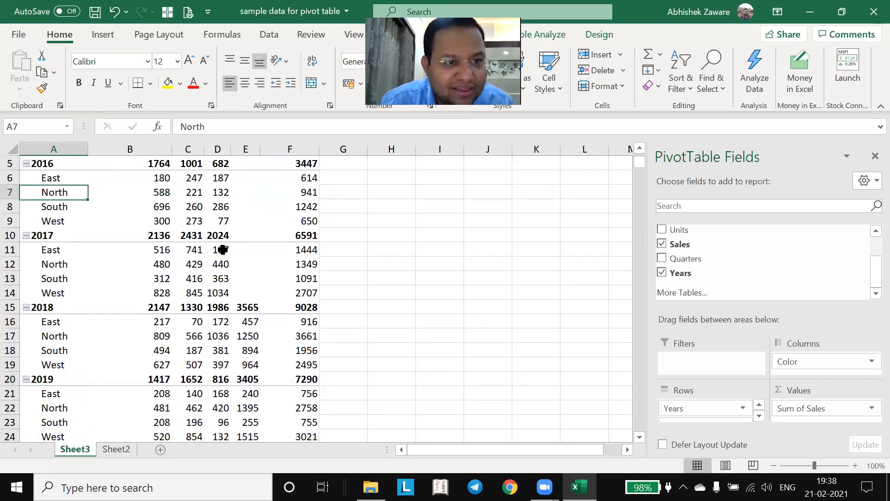
key("Down")
key("Down")
key("Down")
key("Down")
key("Down")
key("Down")
key("Down")
key("Down")
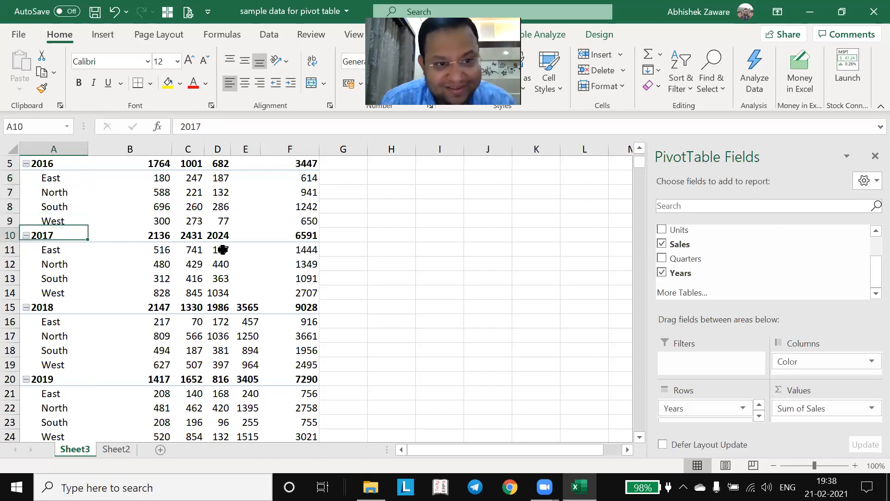
key("Down")
key("Down")
key("Down")
key("Down")
key("Down")
key("Down")
key("Down")
key("Down")
key("Down")
key("Down")
key("Down")
key("Up")
key("Up")
key("Up")
key("Up")
key("Up")
key("Up")
key("Up")
key("Up")
key("Up")
key("Up")
key("Up")
key("Up")
key("Up")
key("Up")
key("Up")
key("Up")
key("Up")
key("Up")
key("Up")
key("Up")
key("Up")
key("Up")
key("Up")
key("Up")
key("Down")
key("Down")
key("Down")
key("Down")
key("Down")
key("Down")
key("Down")
key("Down")
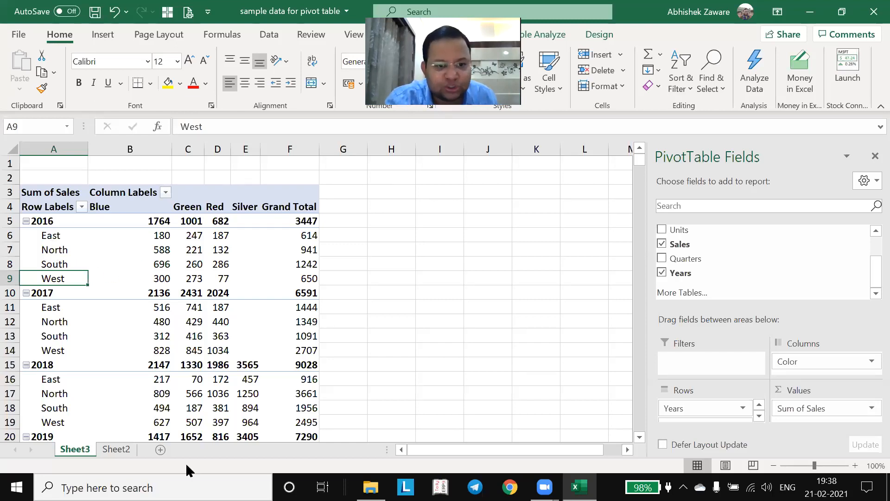
In the Sheet2 source data, set the Sales value of the 3-Jan-16 Red West record to 500
left_click(117, 449)
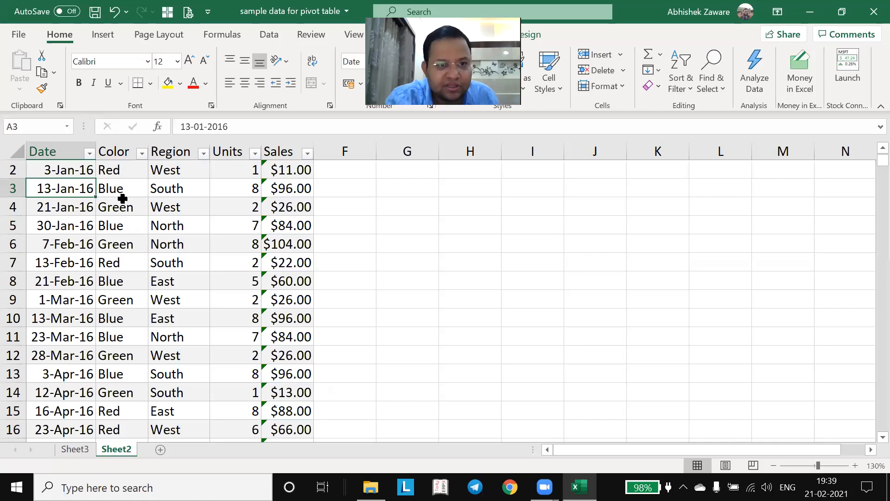
key("Up")
key("Right")
key("Right")
key("Right")
key("Right")
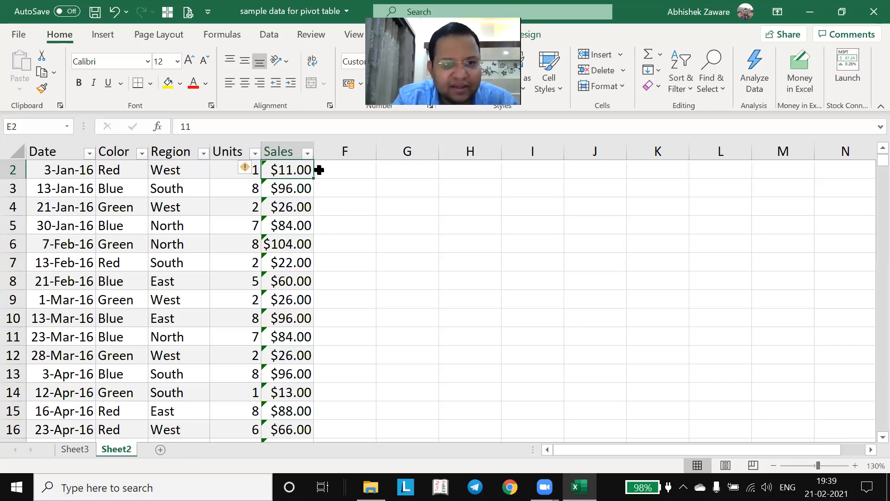
left_click(72, 170)
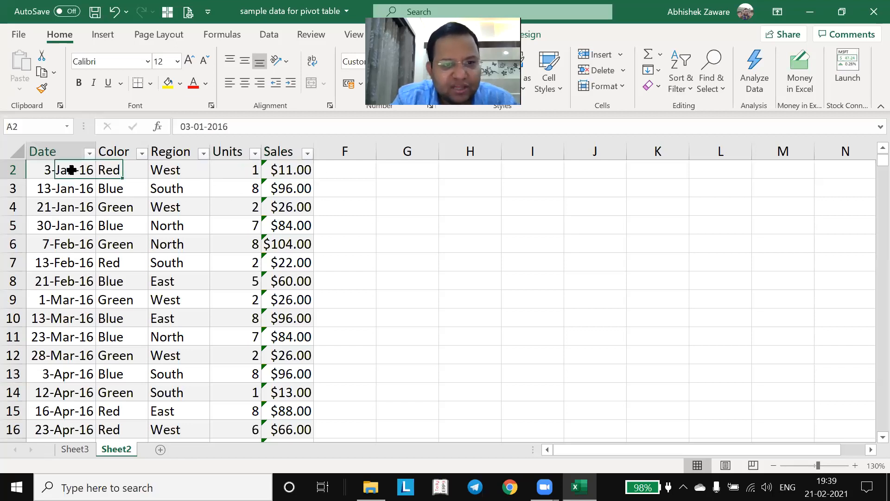
left_click(285, 170)
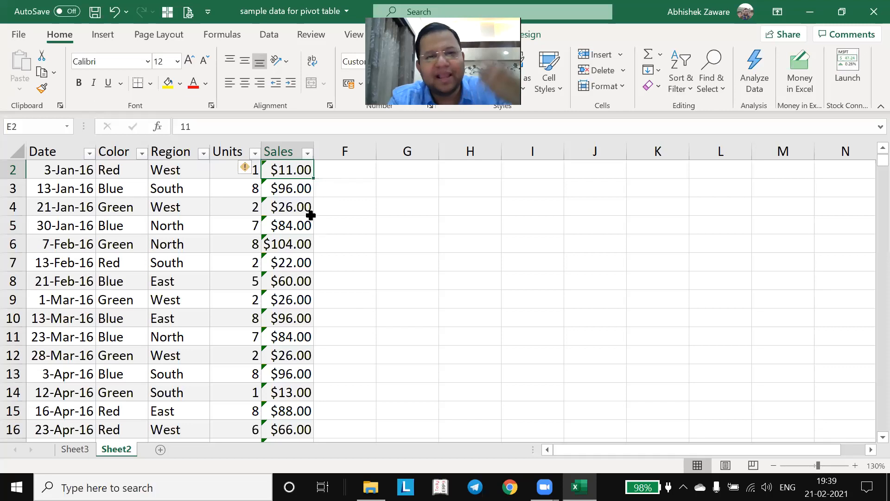
type("5000")
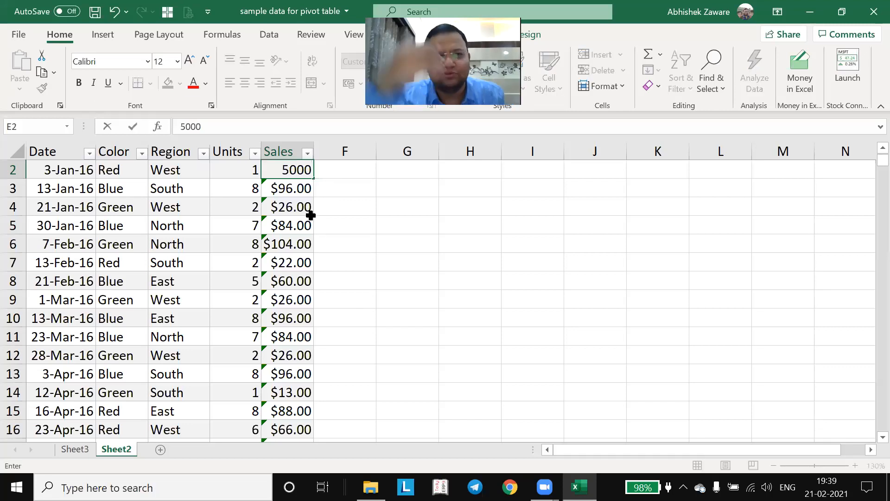
key("BackSpace")
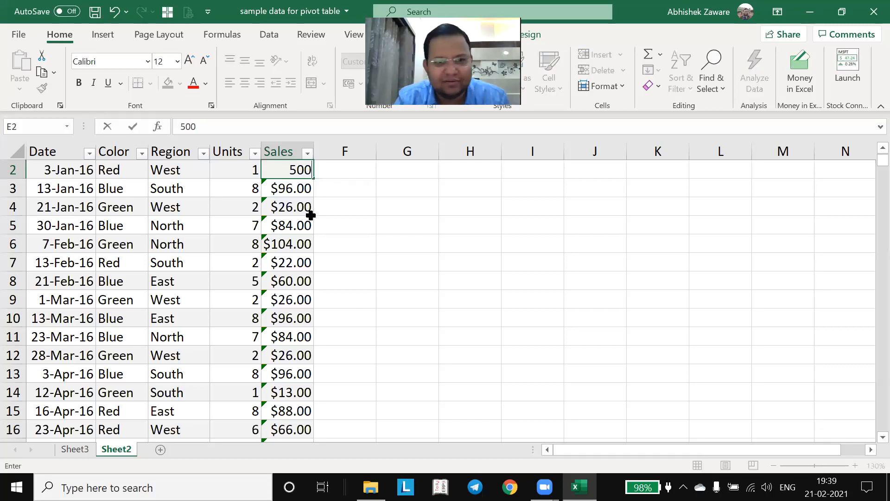
key("Return")
key("Up")
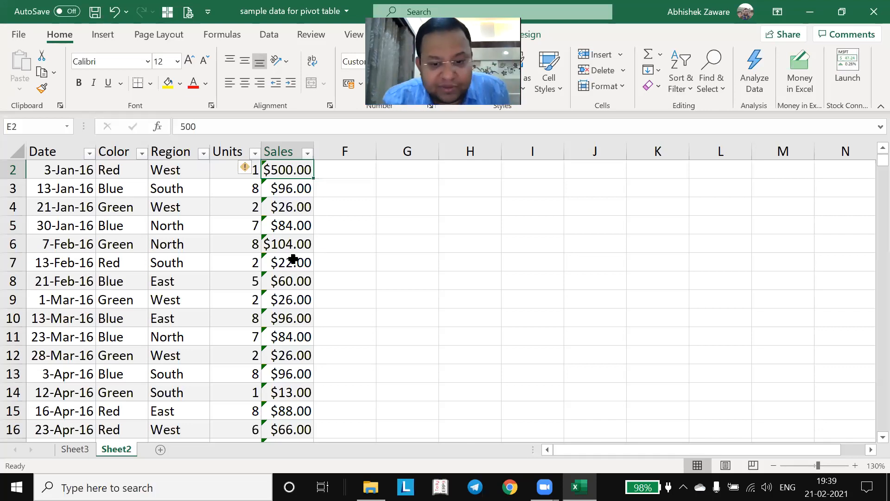
Compare the 2016 Red sales in the Sheet3 pivot table with the color and region of the first source record
left_click(73, 449)
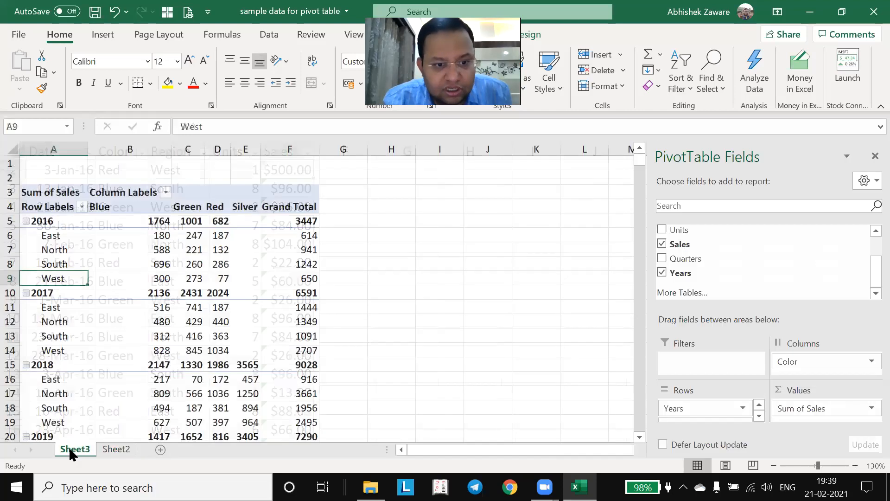
left_click(206, 238)
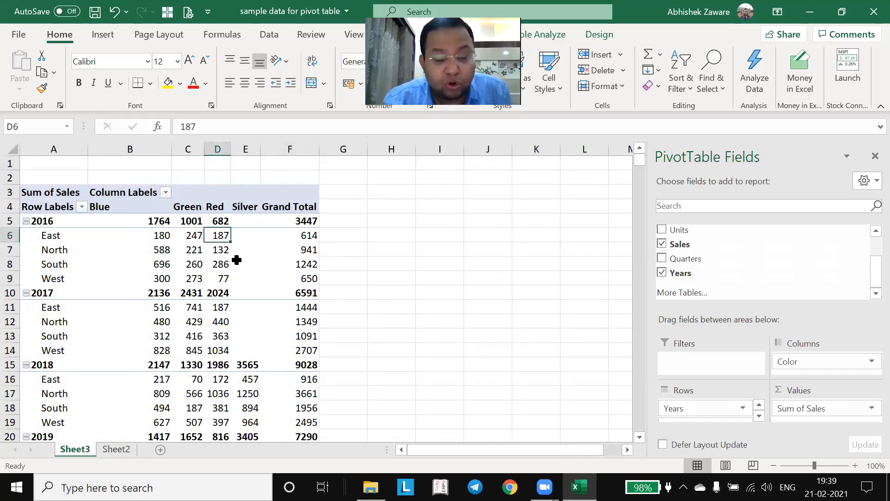
key("Left")
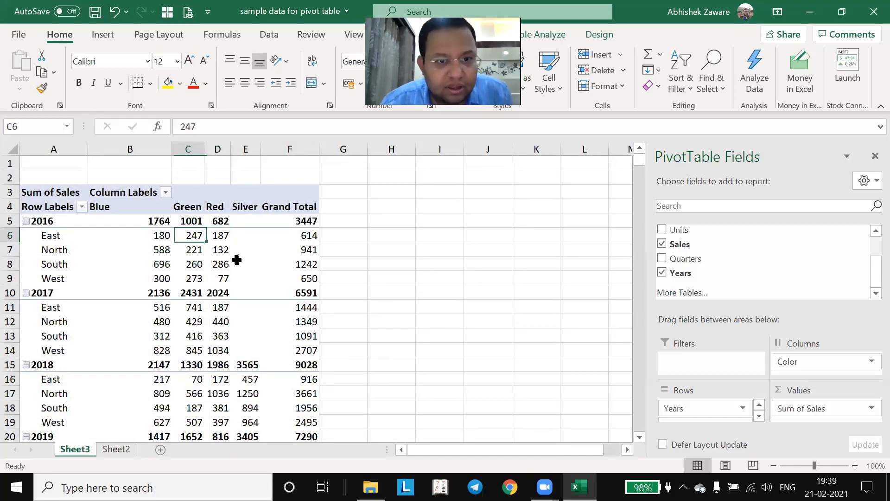
key("Up")
key("Right")
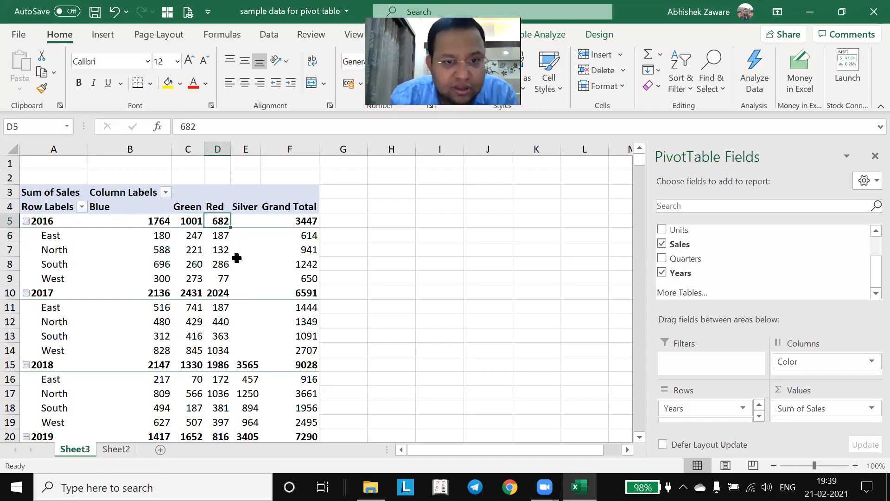
left_click(116, 449)
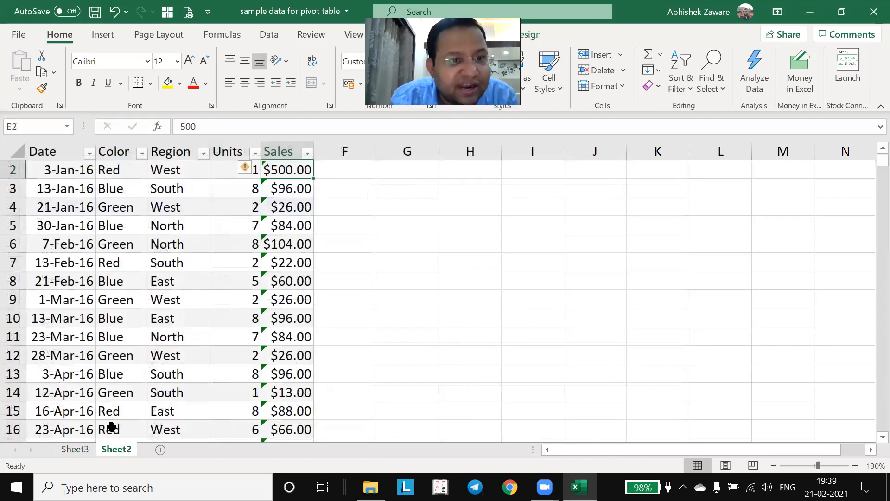
left_click(161, 170)
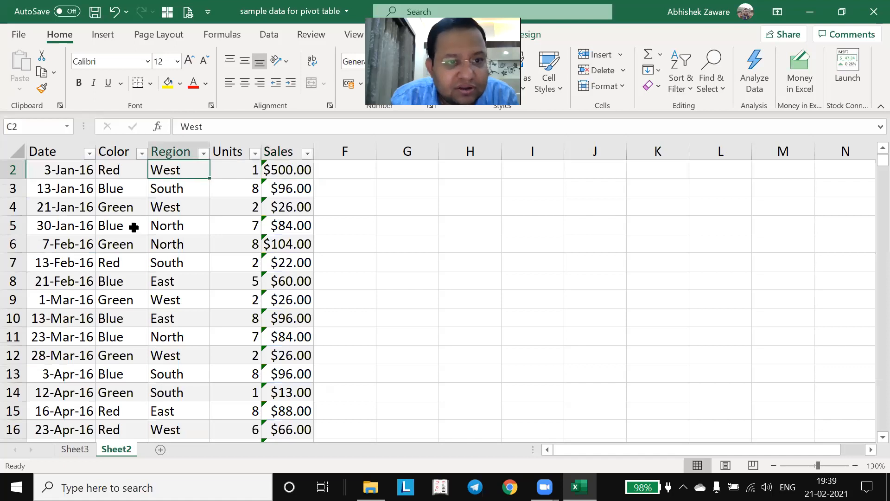
left_click(81, 449)
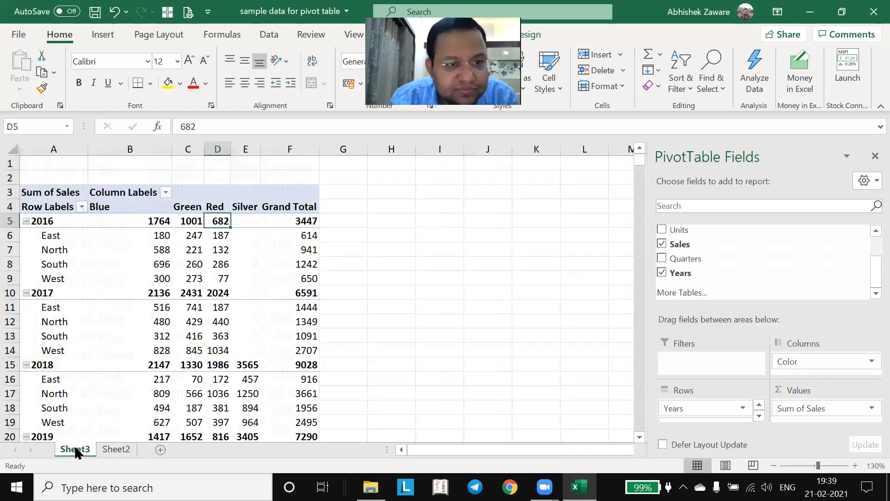
Highlight the 2016 West value in the pivot table's Red column with a yellow fill
key("Left")
key("Left")
key("Left")
key("Down")
key("Down")
key("Down")
key("Down")
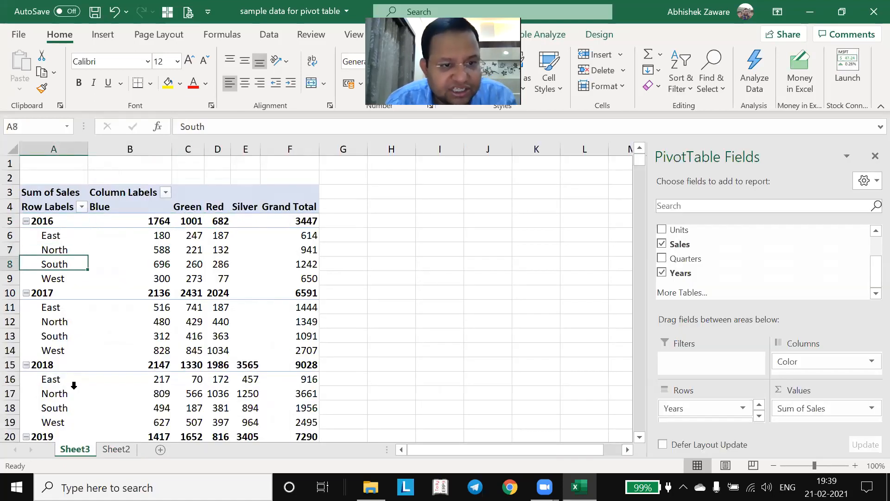
key("Right")
key("Right")
key("Right")
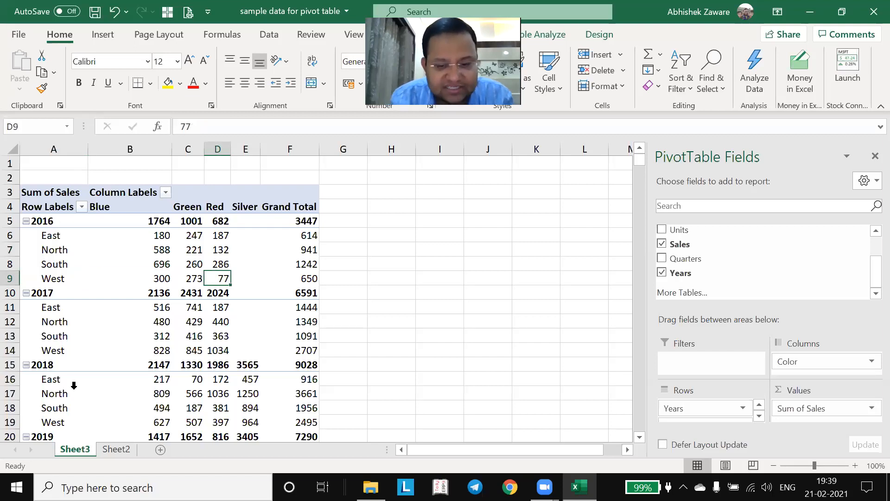
left_click(166, 85)
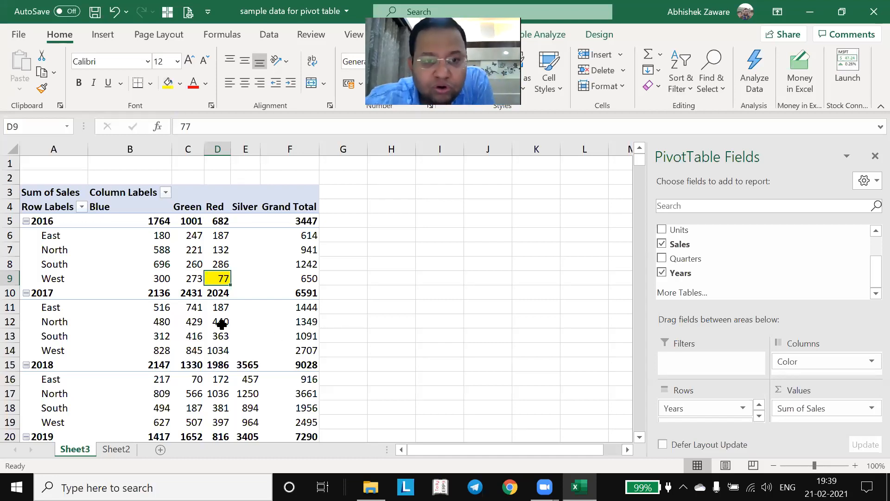
Refresh the pivot table from the changed source data and select the highlighted 2016 West Red value
mouse_move(220, 325)
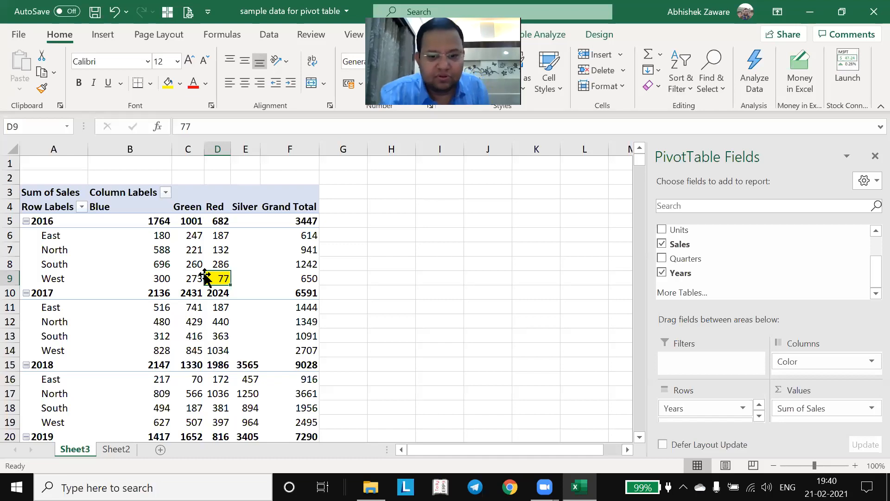
left_click(181, 248)
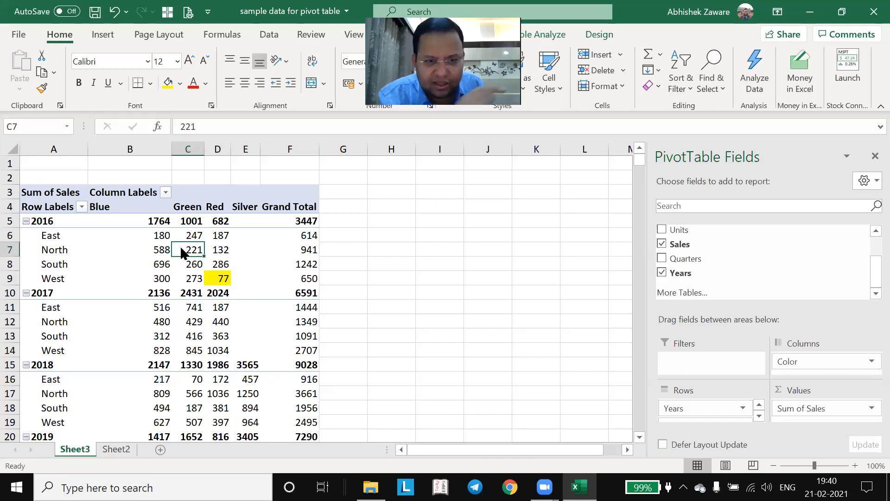
right_click(180, 252)
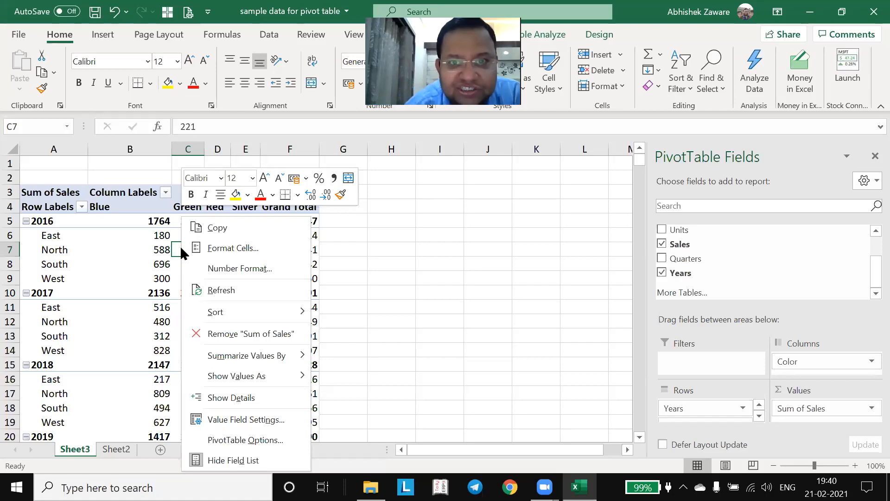
left_click(194, 287)
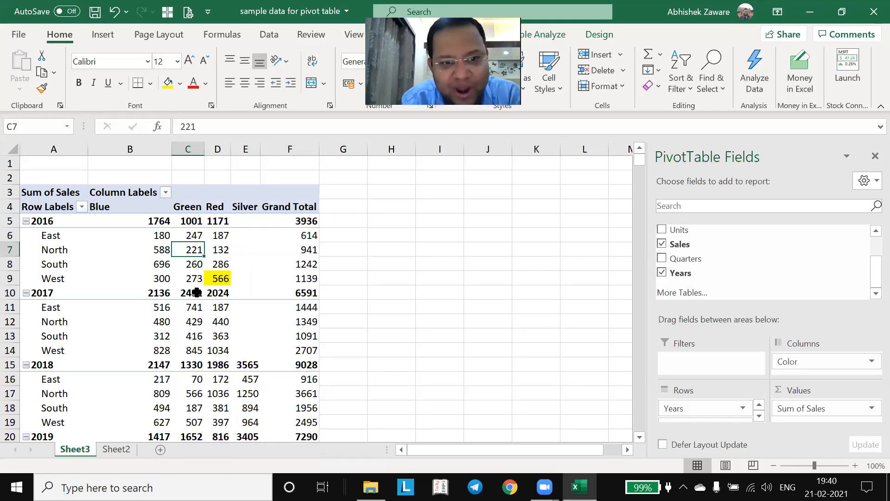
left_click(214, 277)
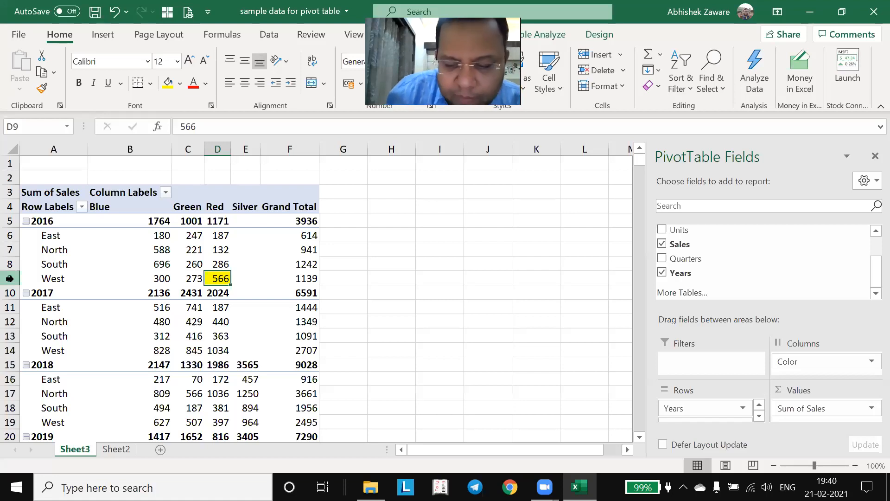
Set the first source record's Sales value in Sheet2 back to 11 and refresh the pivot table on Sheet3
key("ctrl+Page_Down")
key("Right")
key("Right")
type("11")
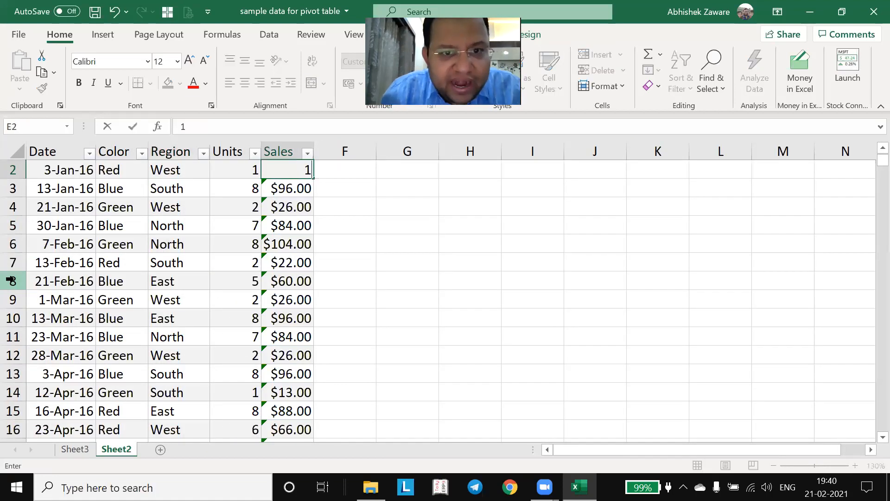
key("Return")
key("ctrl+Page_Up")
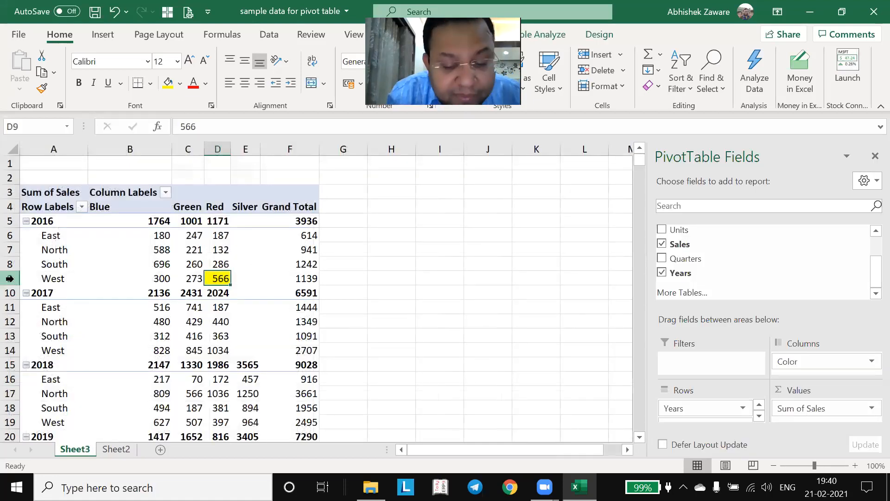
right_click(216, 284)
left_click(253, 105)
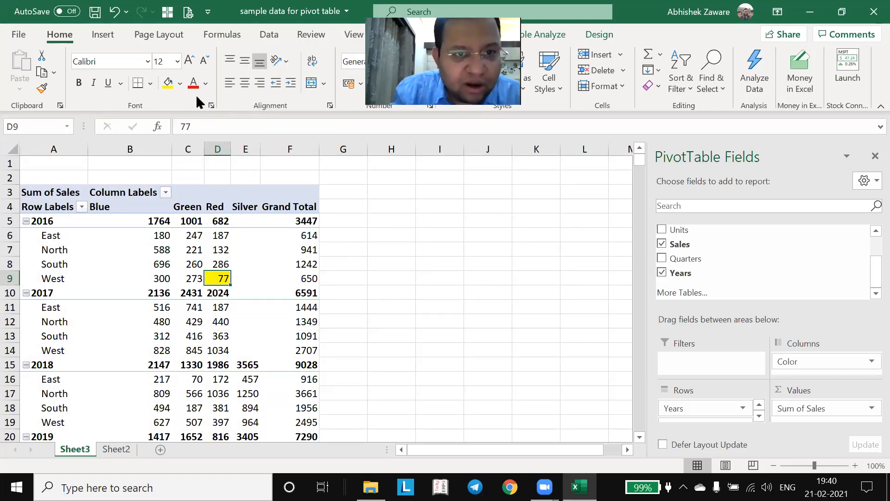
Remove the yellow fill from the 2016 West Red value in the pivot table
left_click(180, 83)
left_click(220, 235)
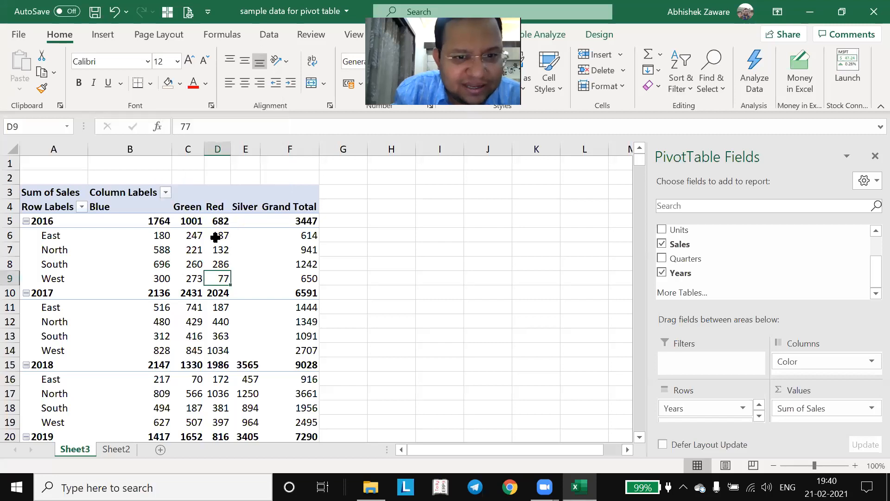
key("Left")
key("Left")
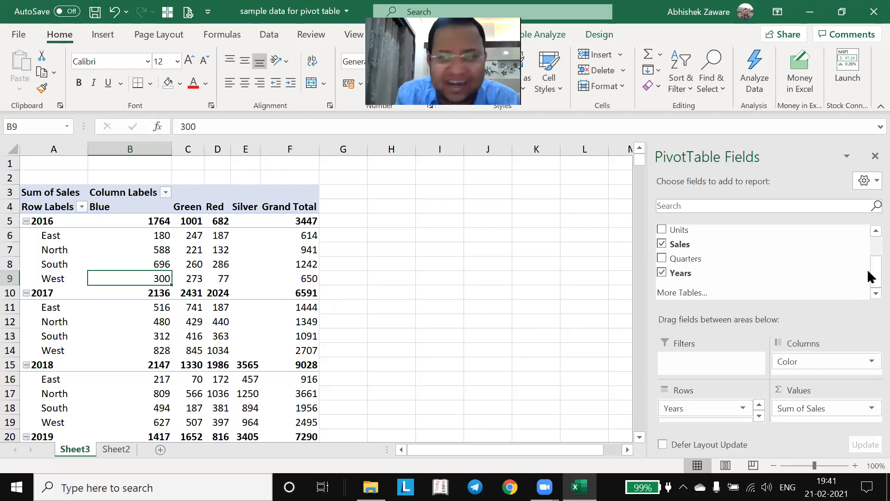
scroll(867, 269, "up", 2)
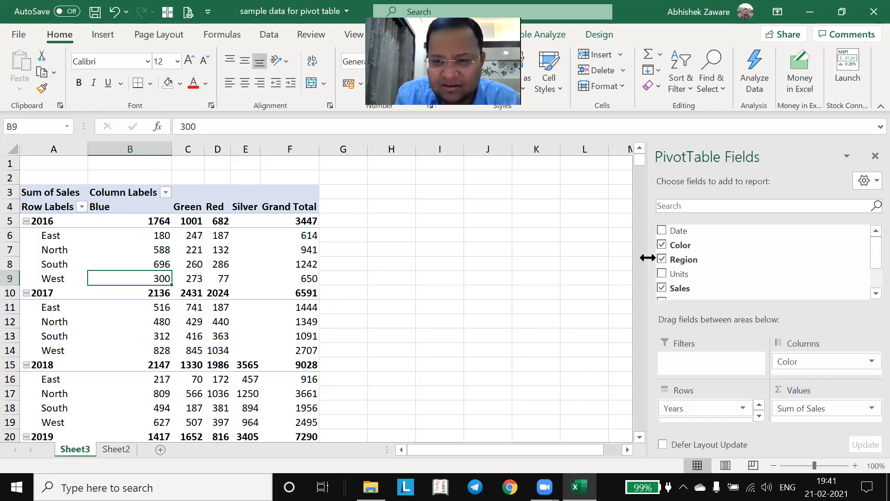
Remove Region and Color from the pivot table and place Quarters in its columns
left_click(662, 259)
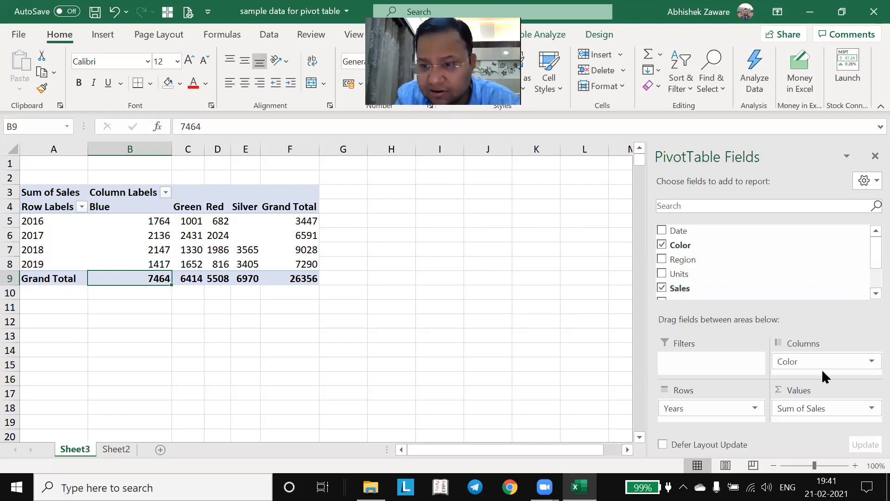
left_click_drag(813, 367, 648, 306)
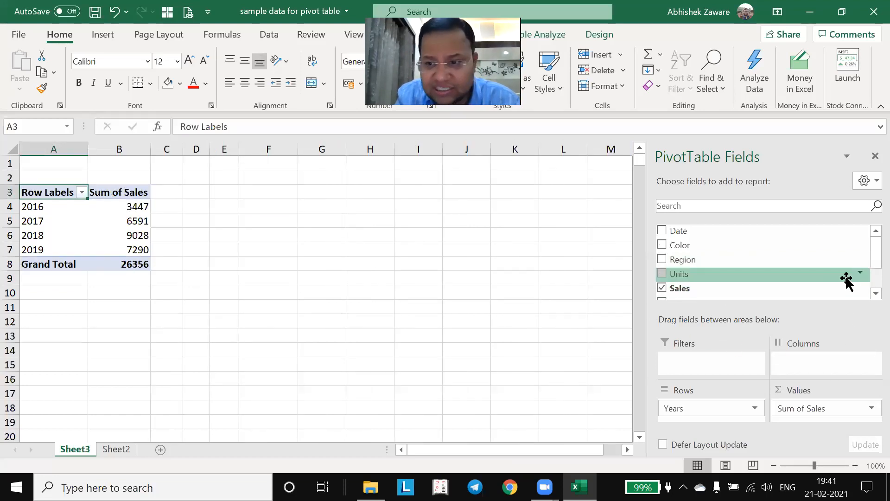
scroll(870, 265, "down", 2)
left_click_drag(709, 274, 811, 371)
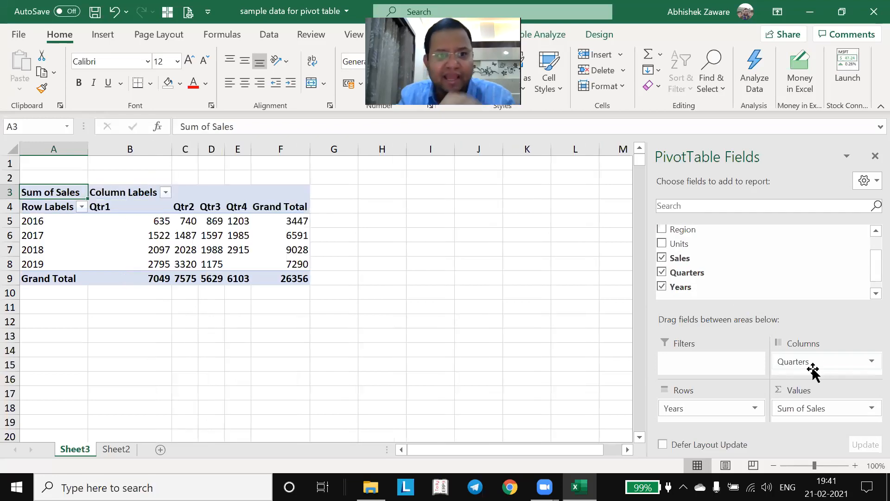
Examine the 2016 sales for each quarter from Qtr1 to Qtr4 against that year's grand total
key("Down")
key("Down")
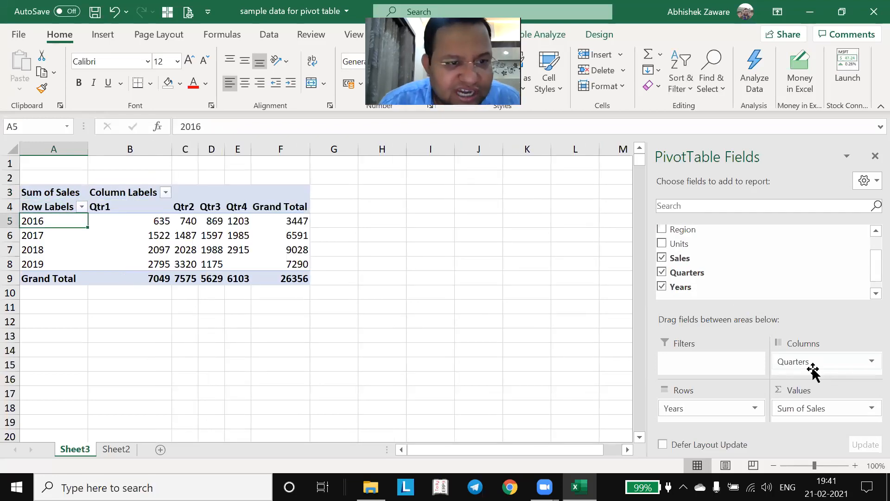
key("Right")
key("Right")
key("Right")
key("Right")
key("Right")
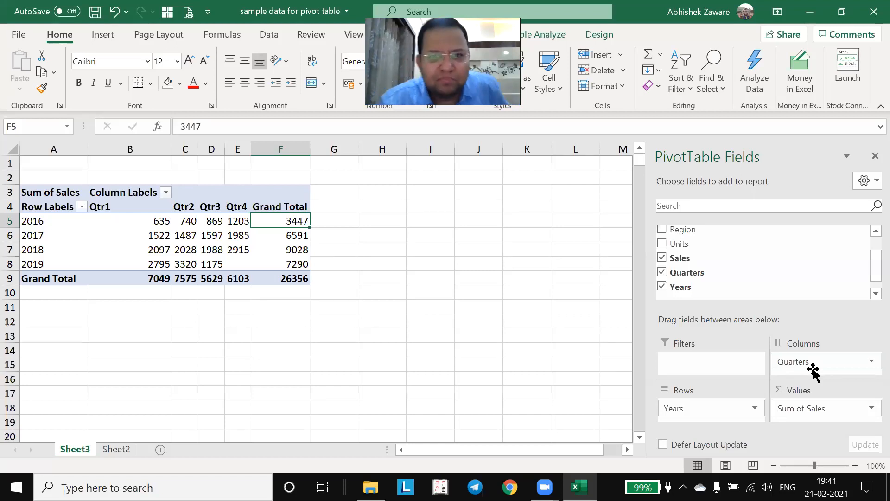
key("Left")
key("Left")
key("Left")
key("Left")
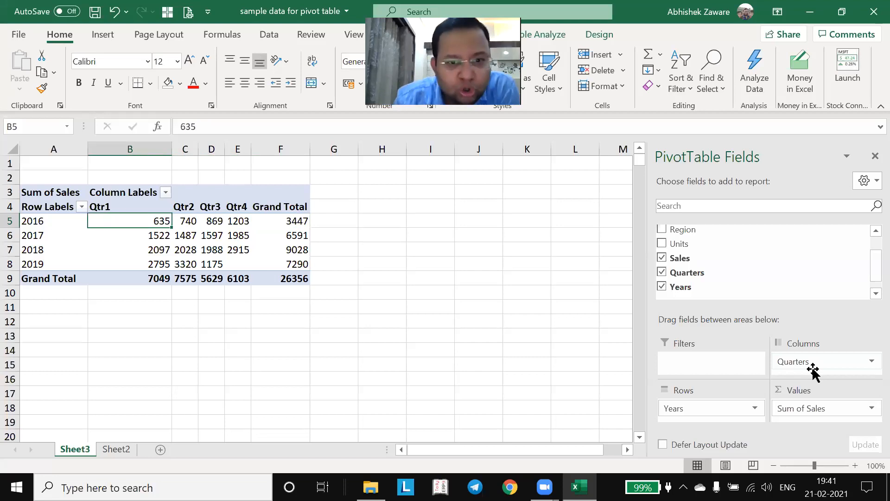
key("Right")
key("Right")
key("Right")
key("Right")
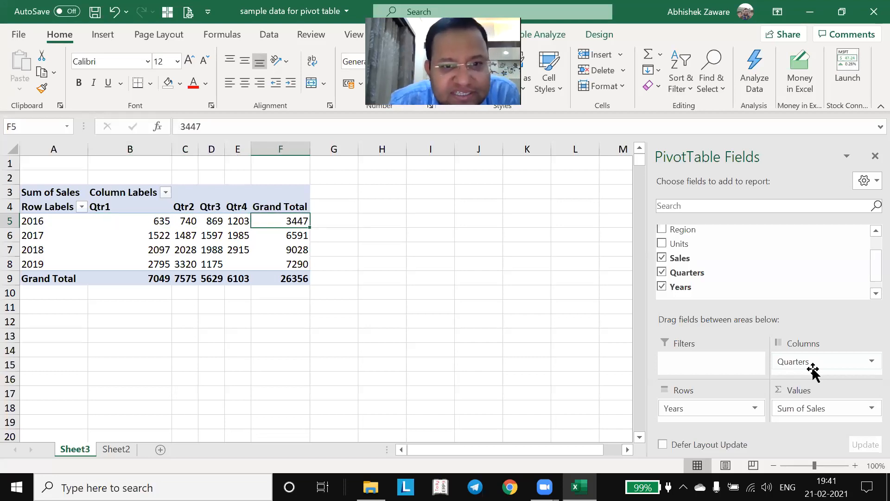
key("Left")
key("Left")
key("Left")
key("Left")
key("Right")
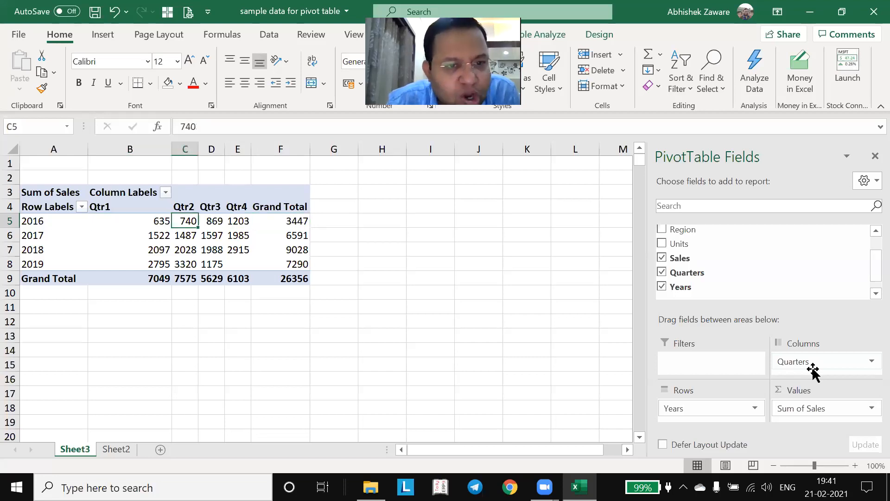
key("Right")
key("Right")
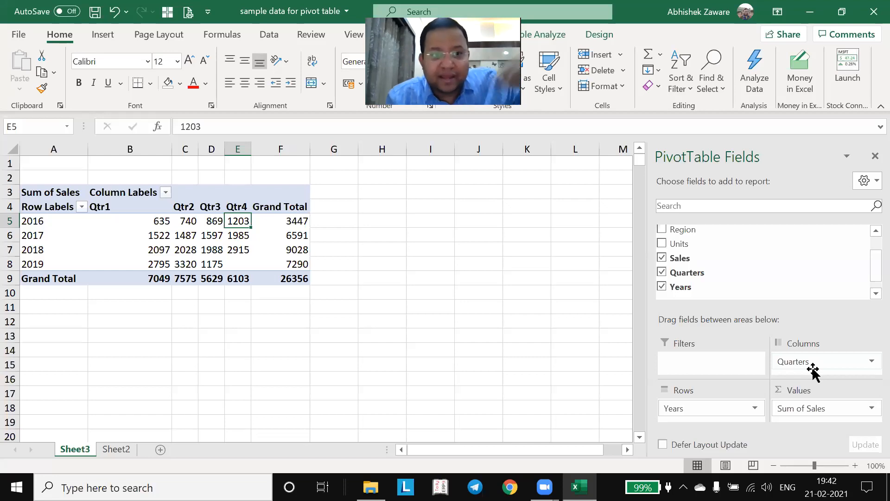
Show the pivot table's Sum of Sales values as % of Row Total
right_click(234, 219)
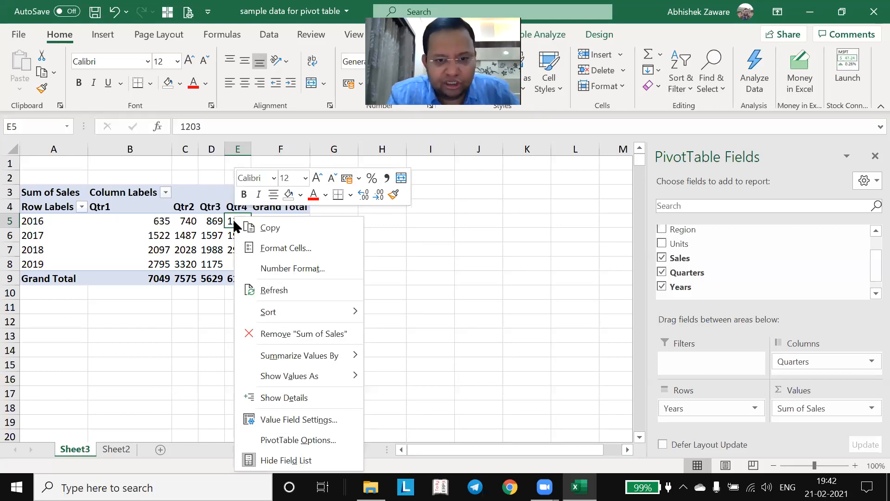
mouse_move(278, 372)
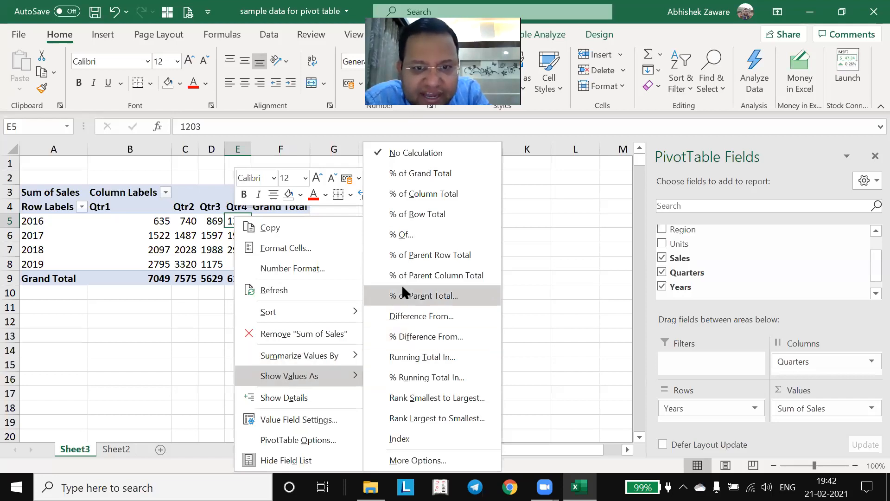
left_click(395, 218)
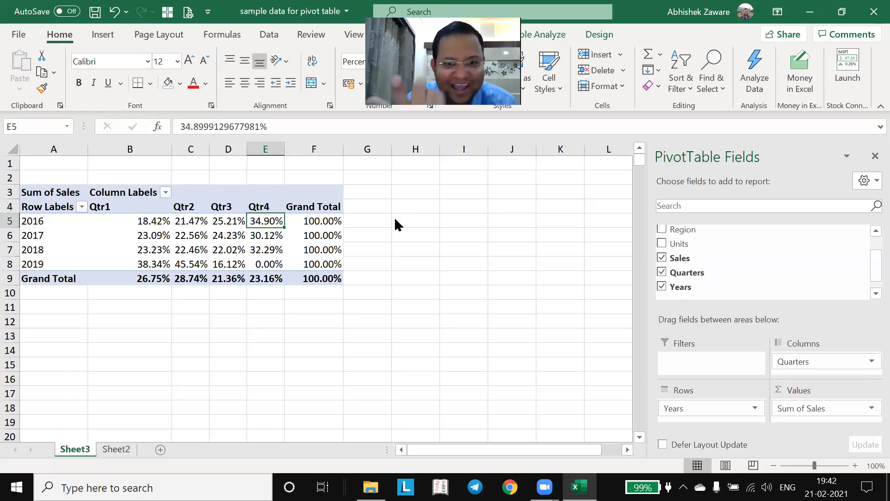
Examine each quarter's percentage share of the 2016 sales, from Qtr1 through Qtr4
left_click(138, 221)
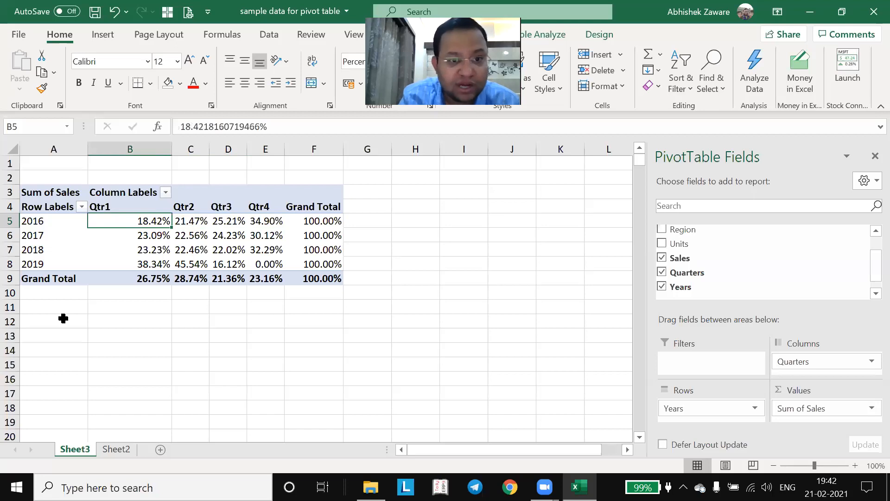
key("Right")
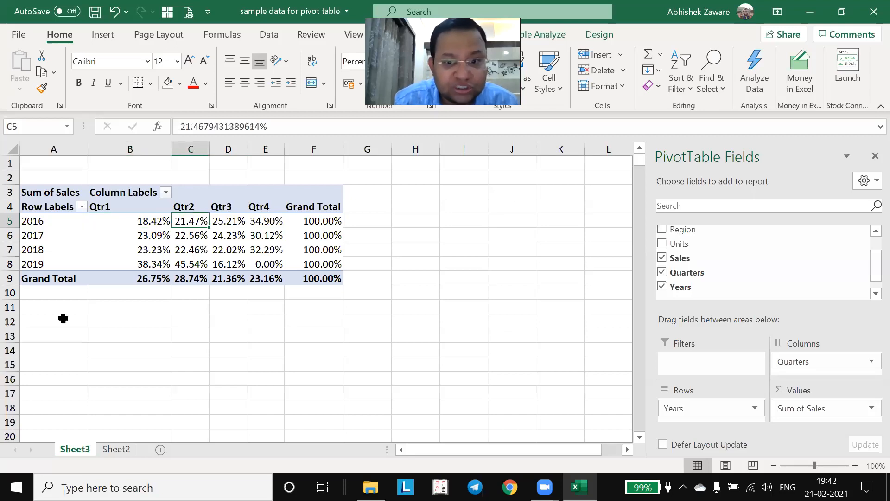
key("Right")
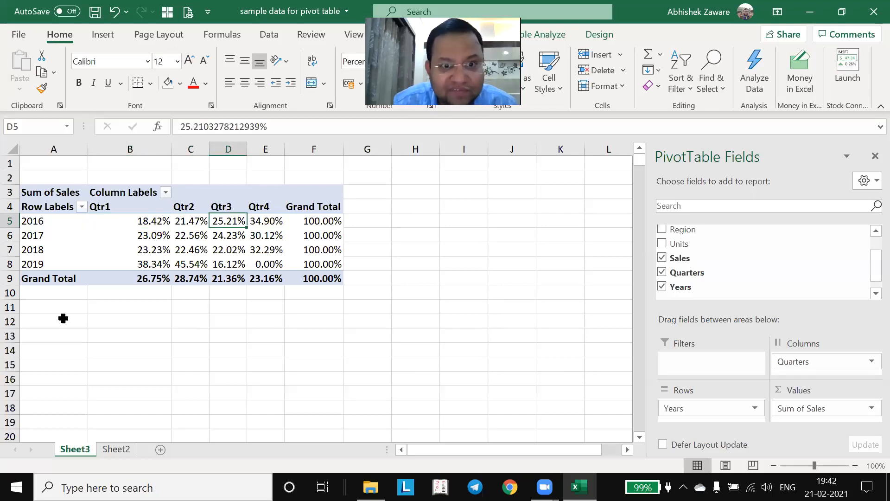
key("Right")
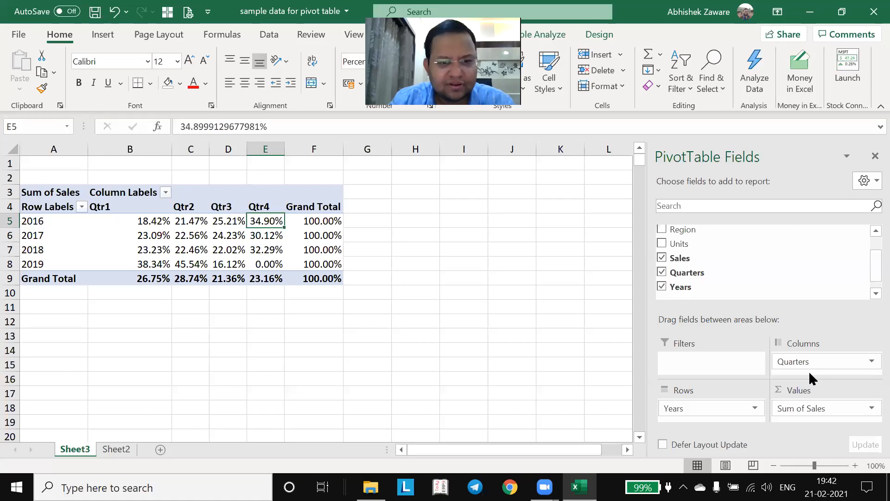
key("alt+Tab")
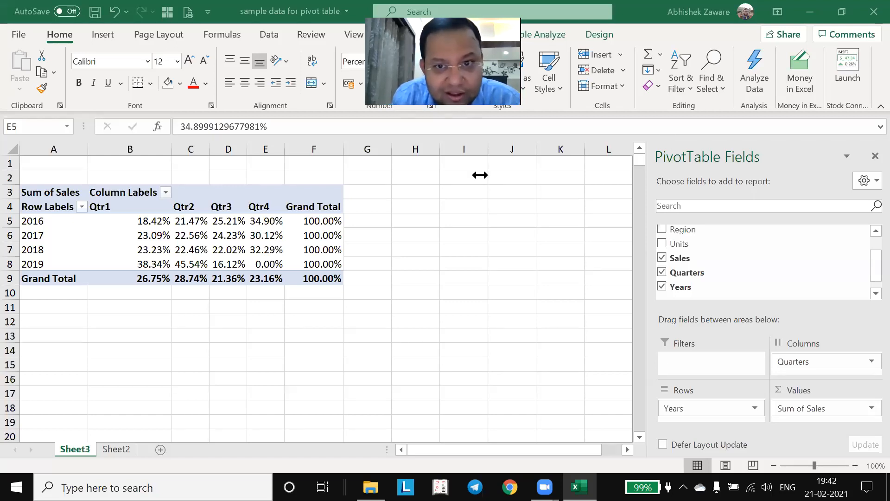
Set the Sum of Sales values back to No Calculation, starting from the 2016 Qtr2 value
left_click(190, 225)
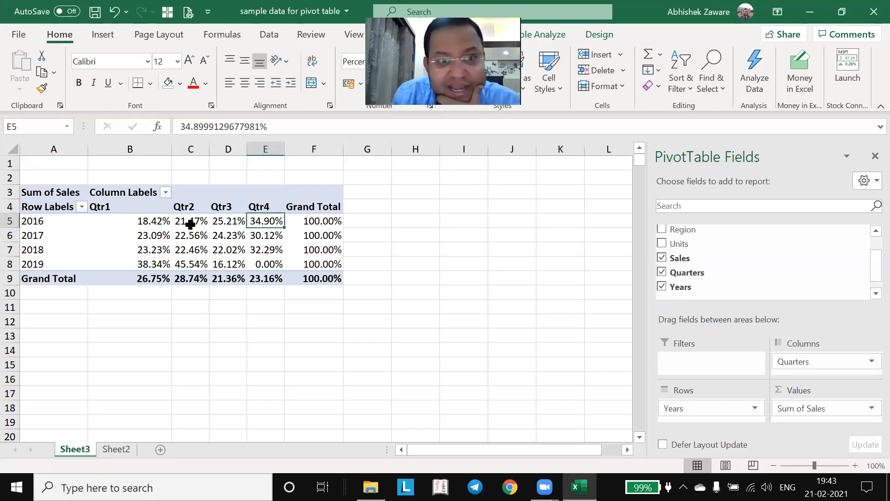
mouse_move(189, 225)
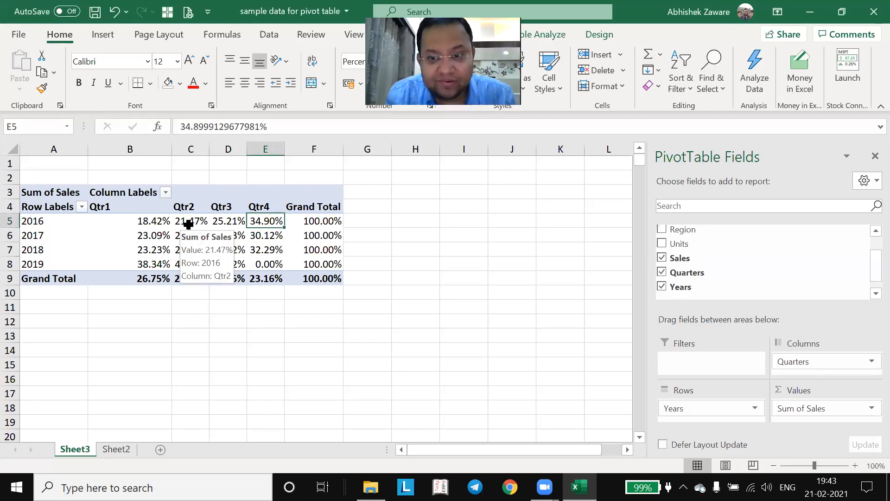
right_click(190, 225)
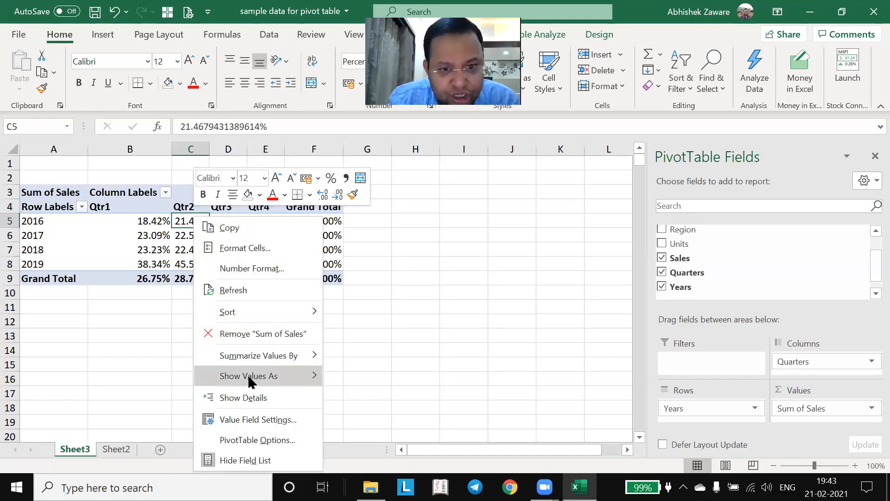
mouse_move(250, 378)
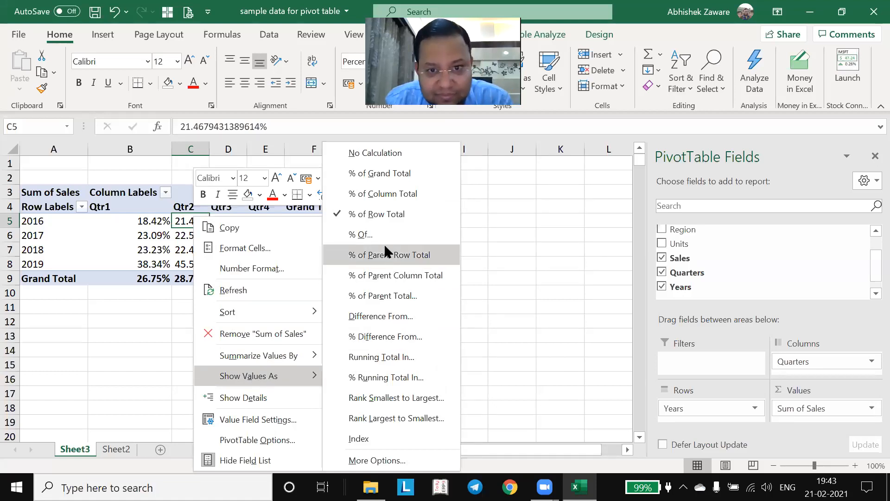
left_click(368, 152)
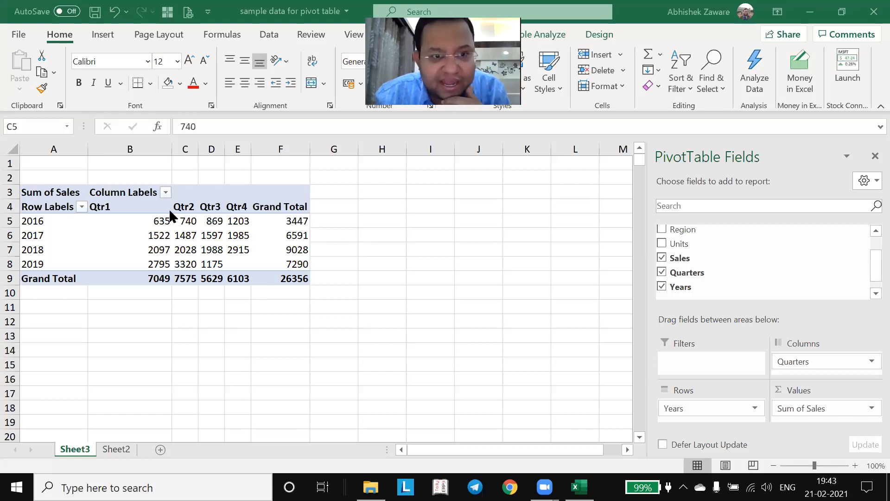
Display Sum of Sales as % of Row Total again, starting from the 2016 Qtr1 value
left_click(168, 224)
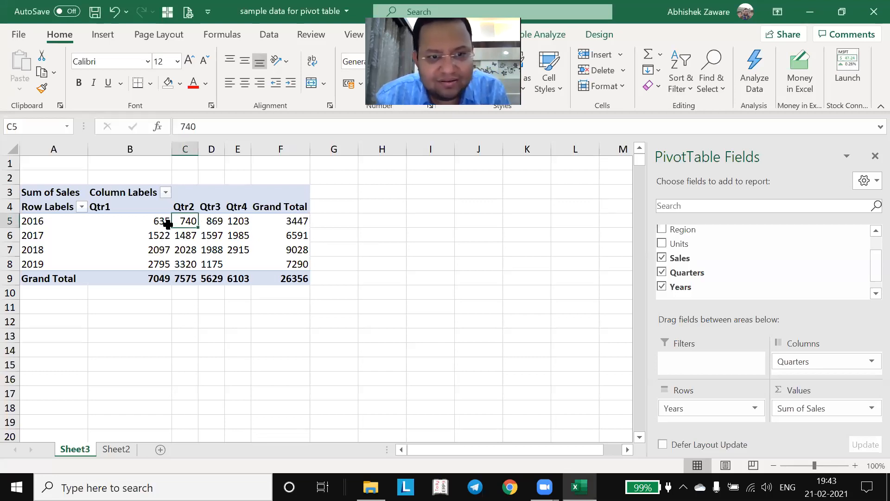
right_click(168, 223)
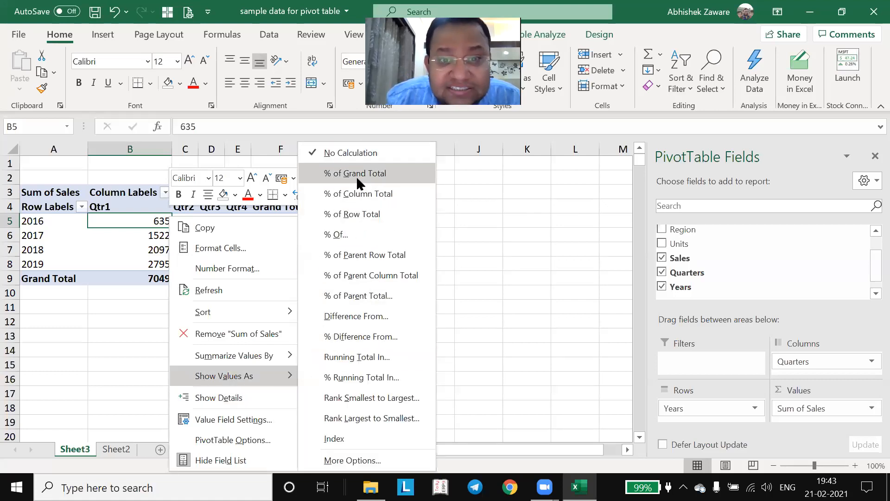
left_click(356, 217)
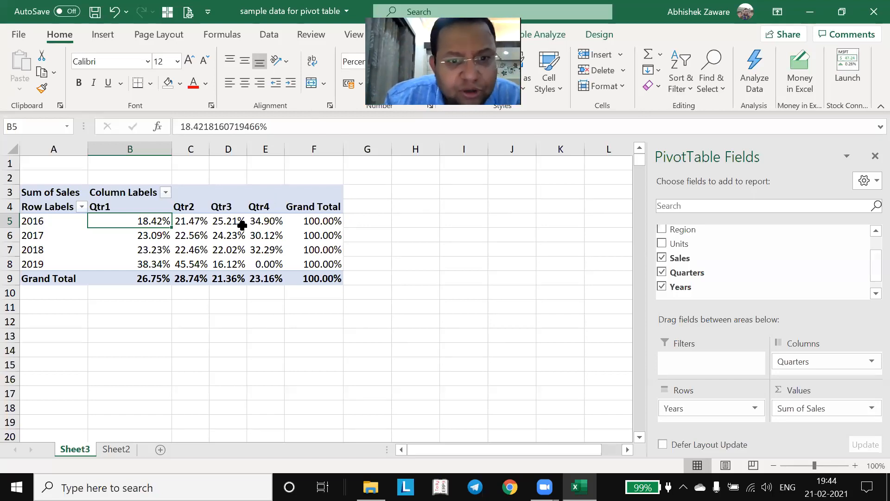
Switch the Sum of Sales display from row percentages to No Calculation, using the 2017 Qtr1 value
mouse_move(242, 225)
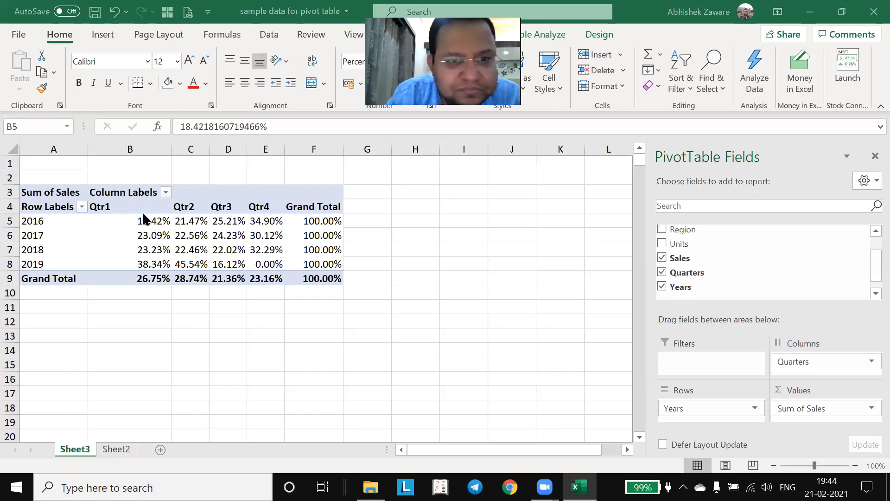
right_click(171, 239)
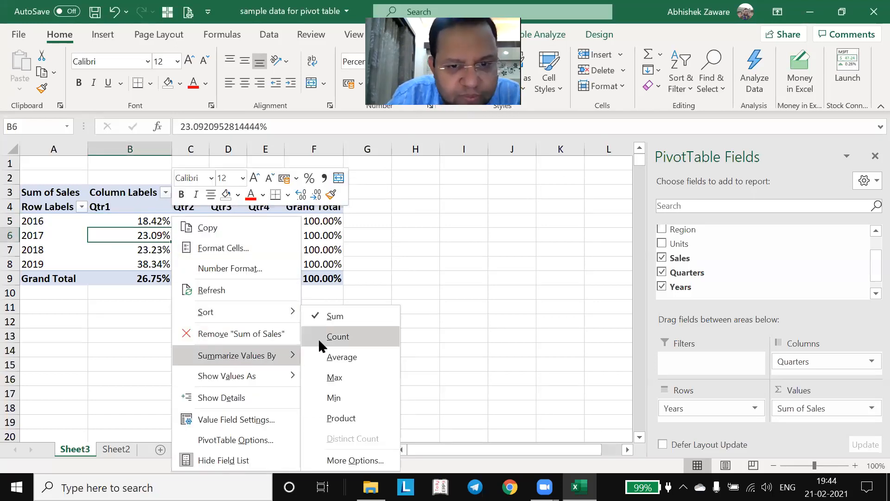
mouse_move(288, 366)
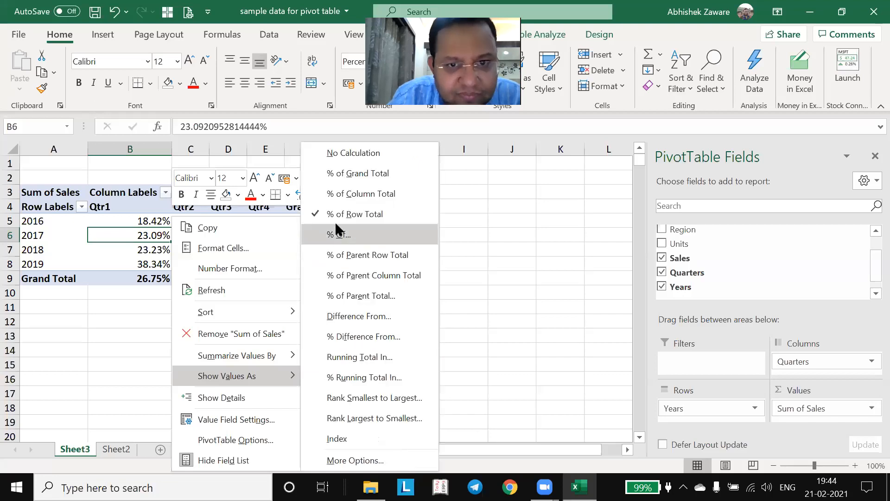
left_click(332, 156)
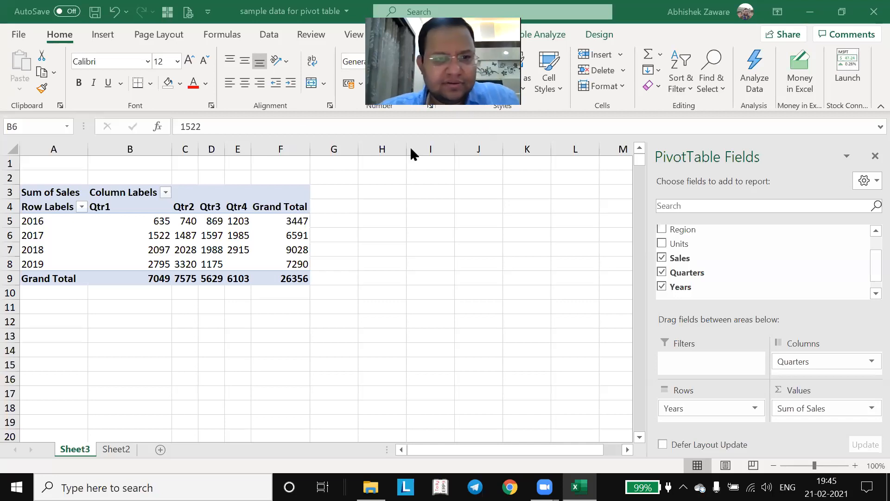
Add the Region field below Years in the pivot table's rows
left_click(138, 234)
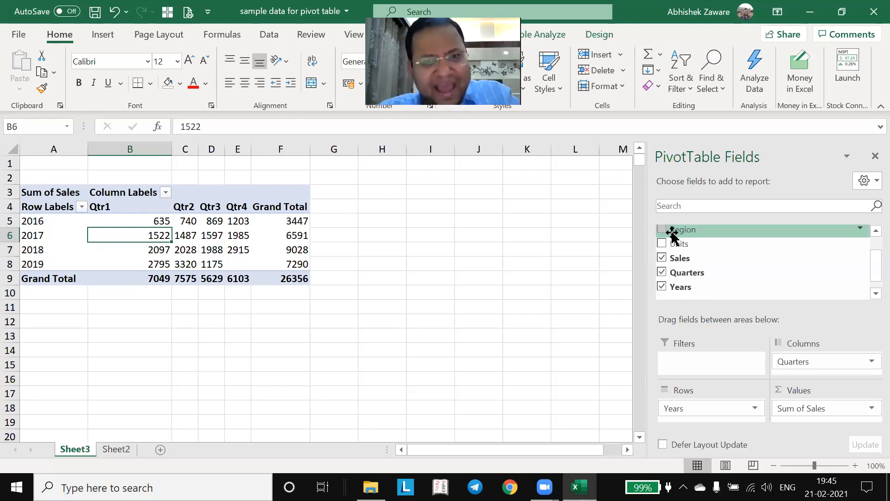
left_click_drag(675, 229, 696, 421)
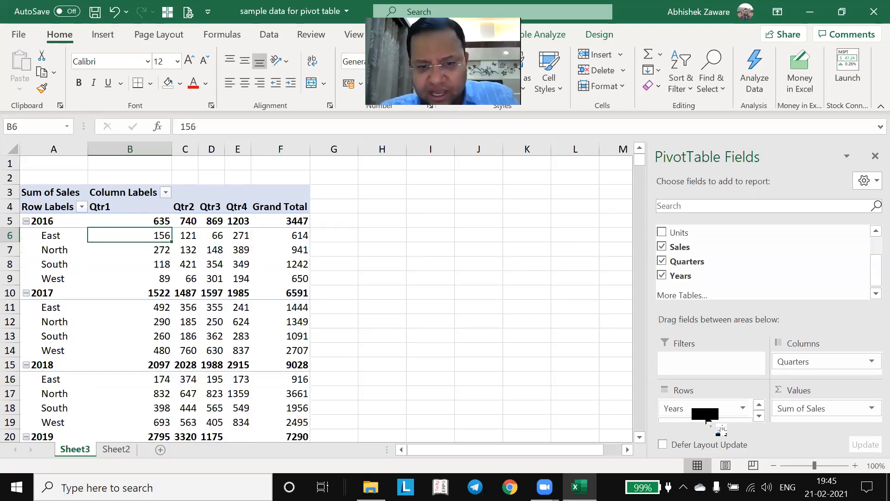
right_click(141, 236)
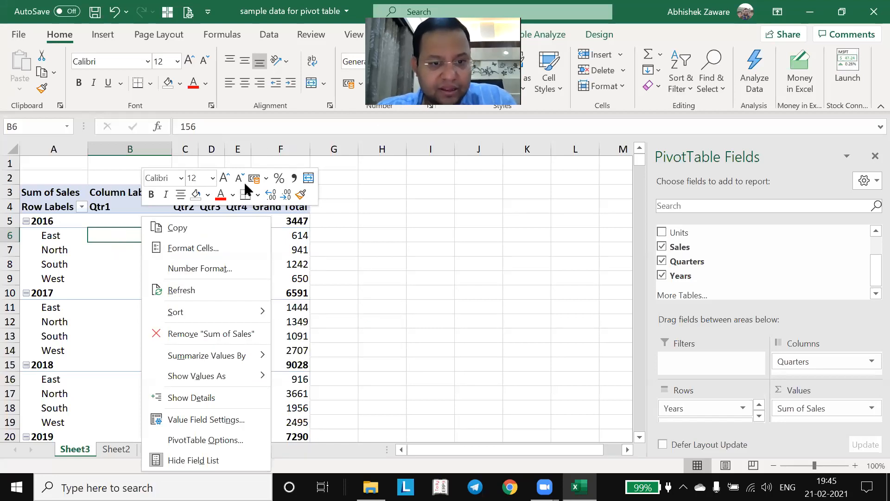
key("Escape")
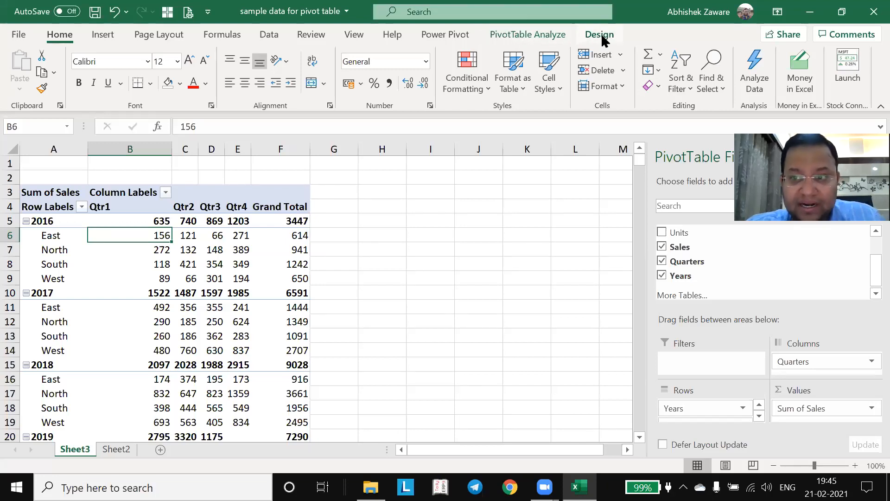
Compare the tools offered with an empty cell beside the pivot table selected and with the 2016 South Qtr3 value selected
left_click(325, 204)
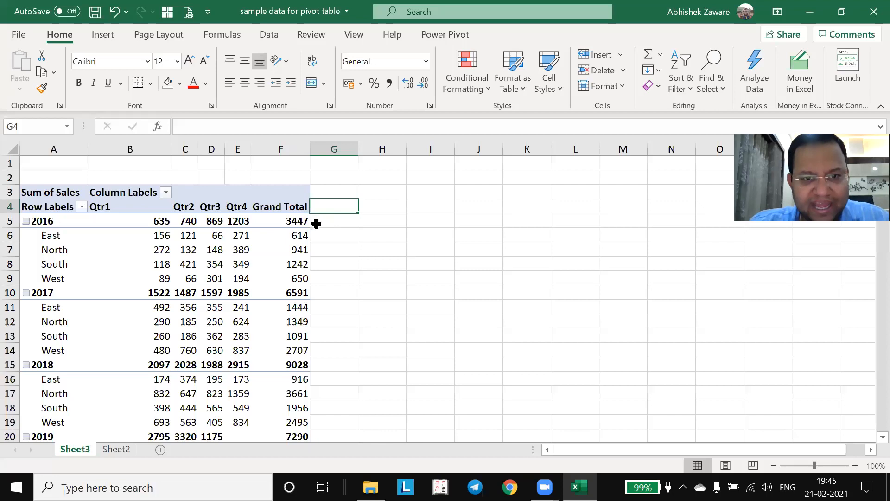
left_click(340, 249)
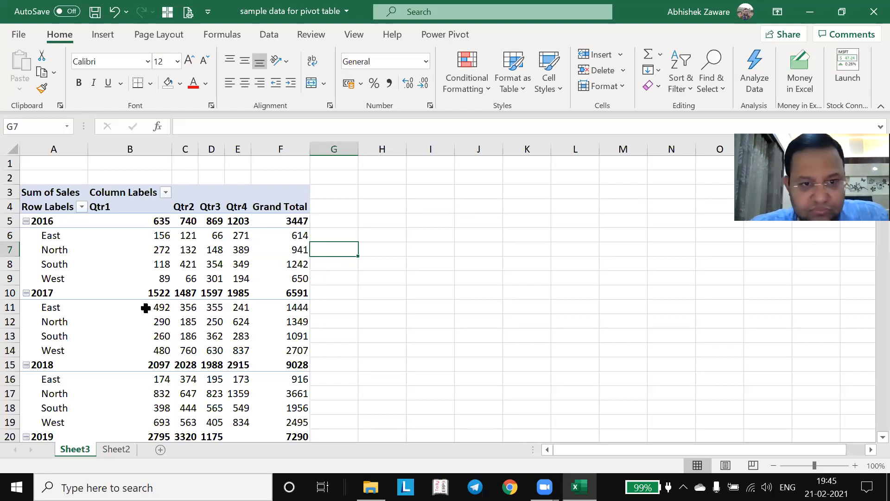
left_click(210, 263)
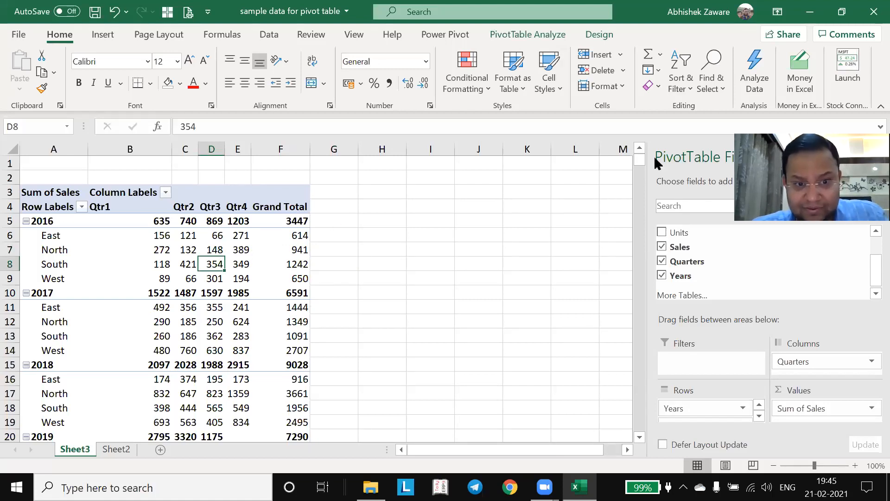
Examine the PivotTable analysis commands, including the Change Data Source and Refresh options
left_click(519, 37)
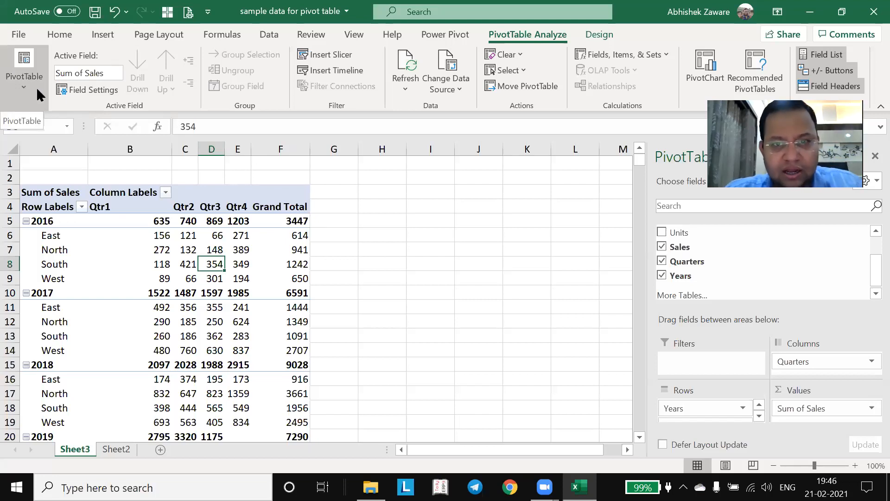
left_click(442, 89)
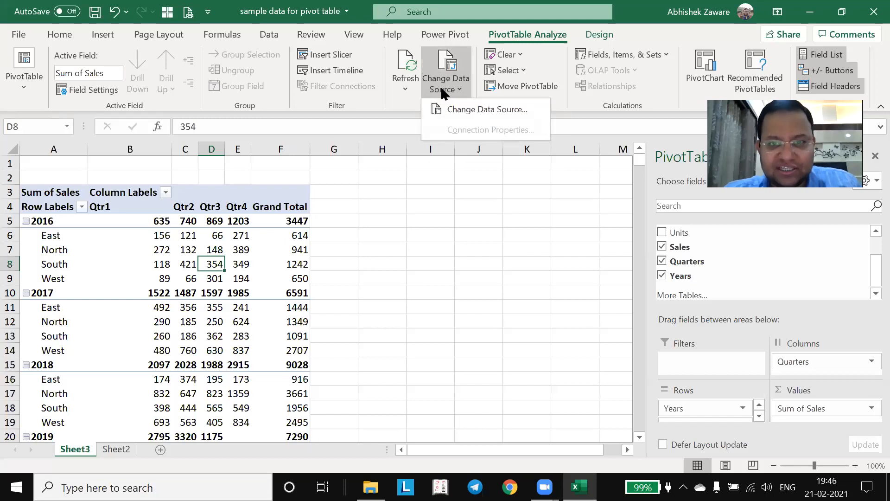
left_click(408, 80)
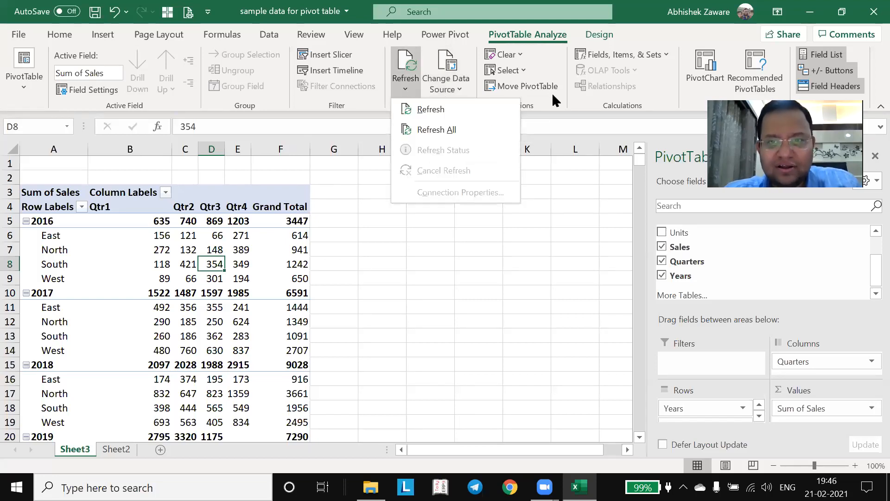
left_click(596, 90)
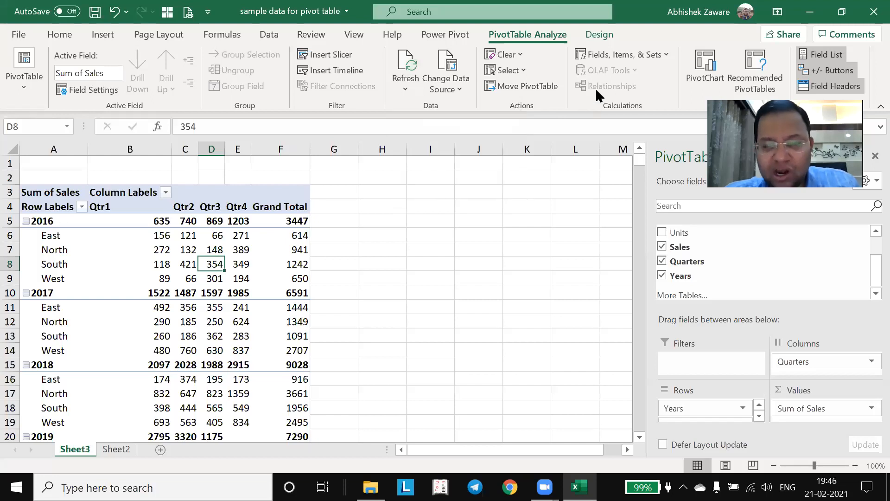
Insert a calculated field named Rate into the pivot table with the formula = Sales/ Units
left_click(601, 54)
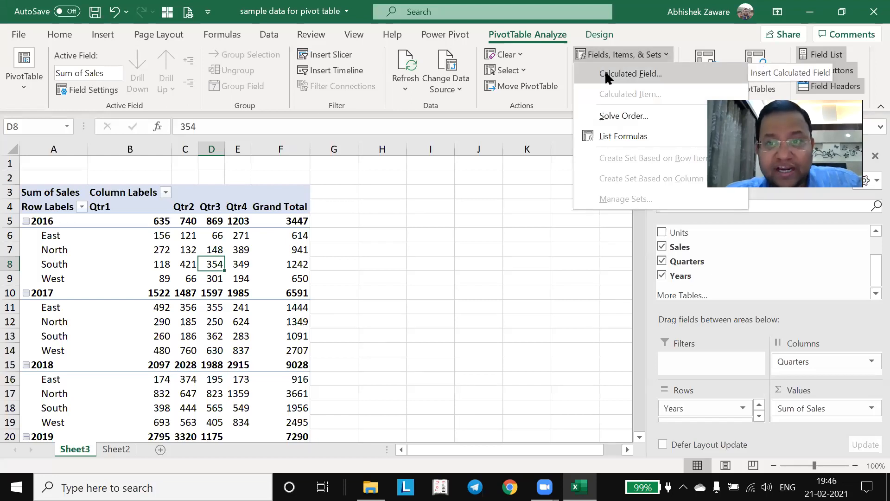
left_click(605, 74)
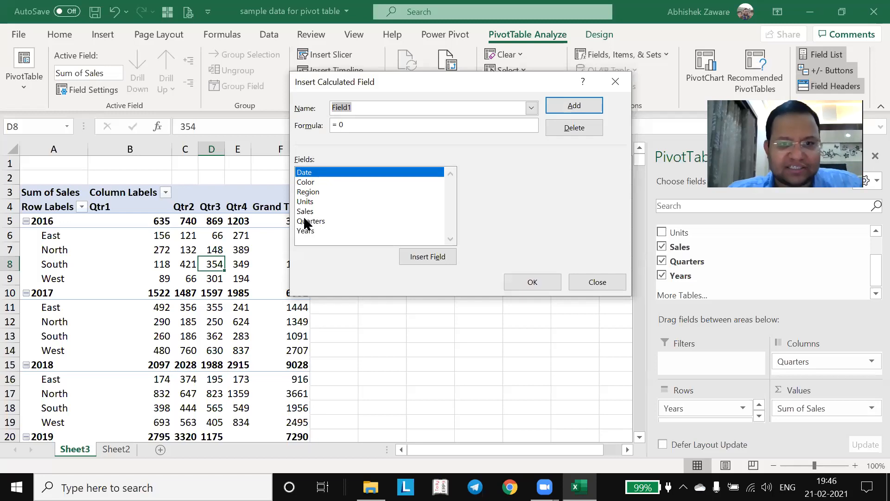
type("Rate")
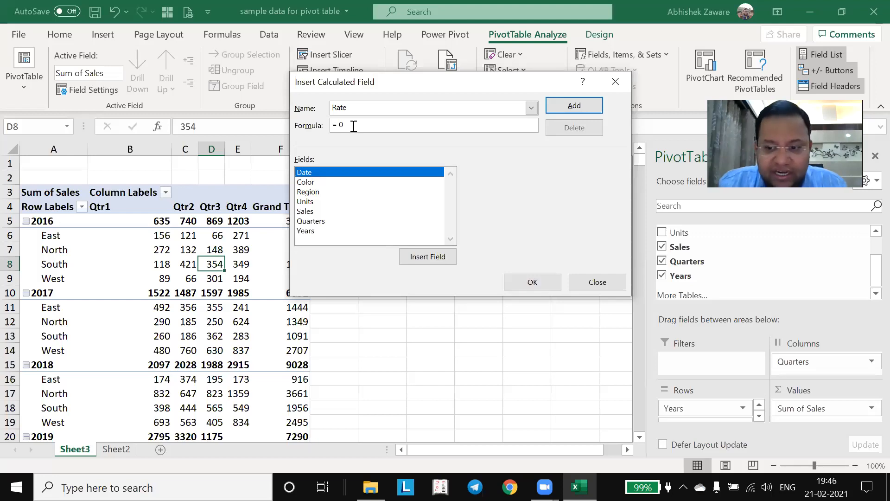
left_click(353, 126)
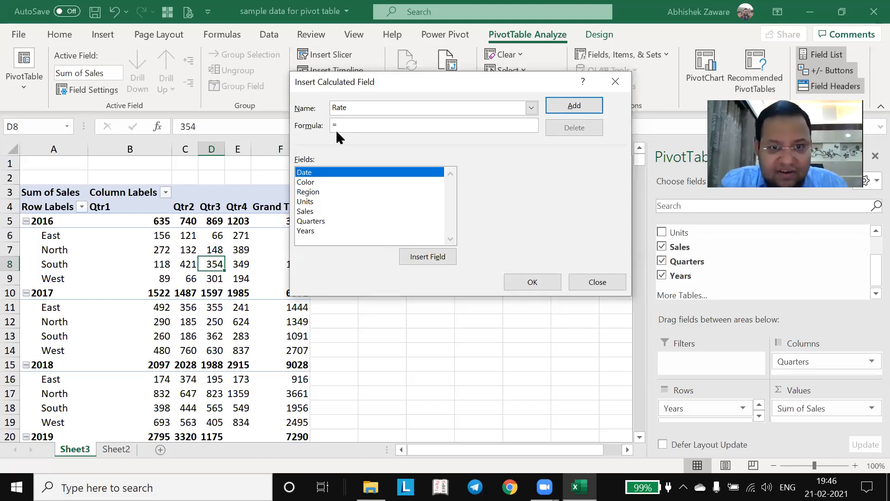
left_click(301, 211)
left_click(432, 262)
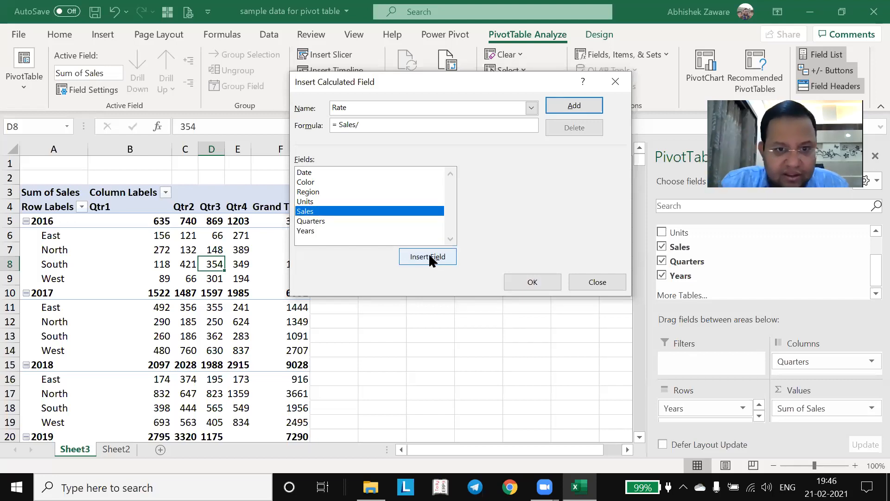
left_click(313, 202)
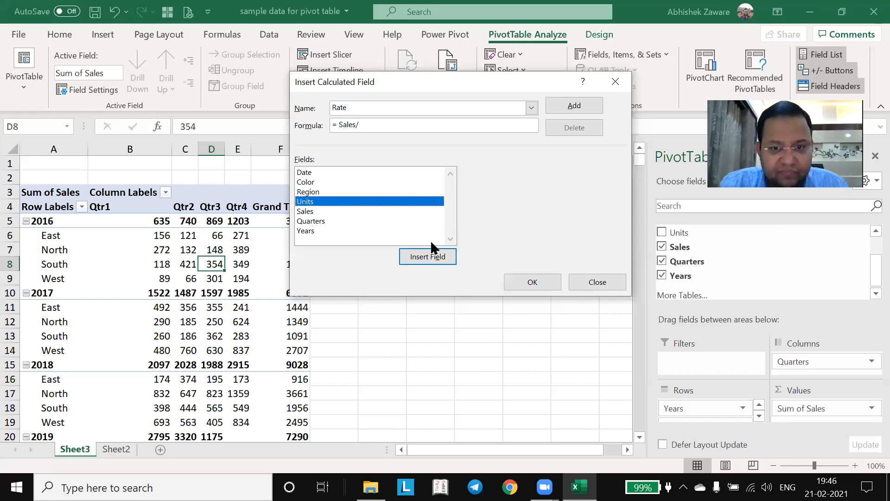
left_click(424, 258)
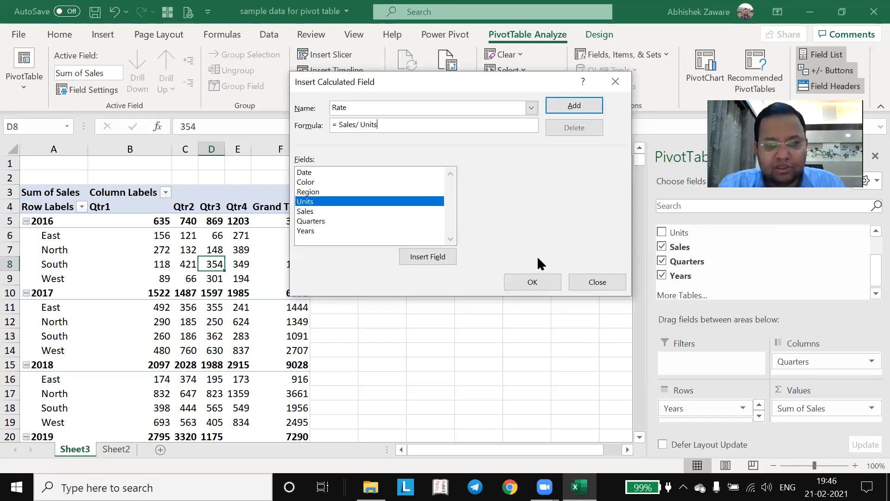
left_click(524, 284)
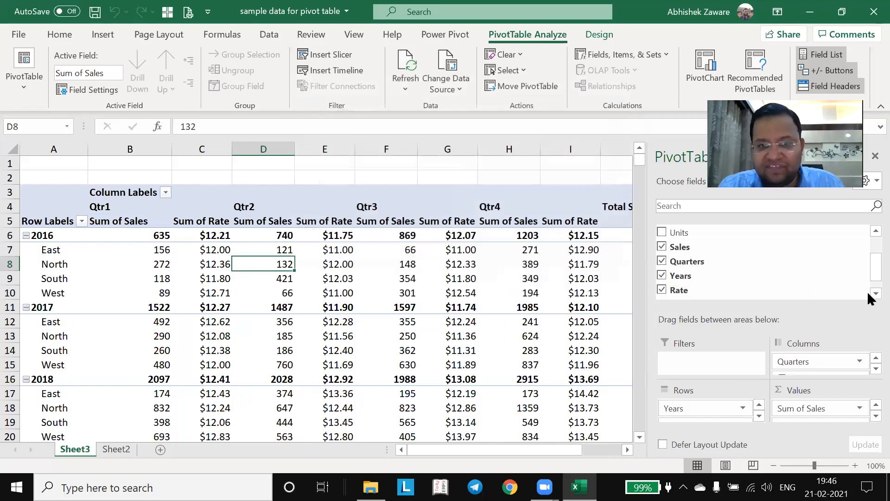
Clear the pivot table layout by removing the Sales, Quarters, Years, Rate and Region fields
scroll(867, 294, "down", 1)
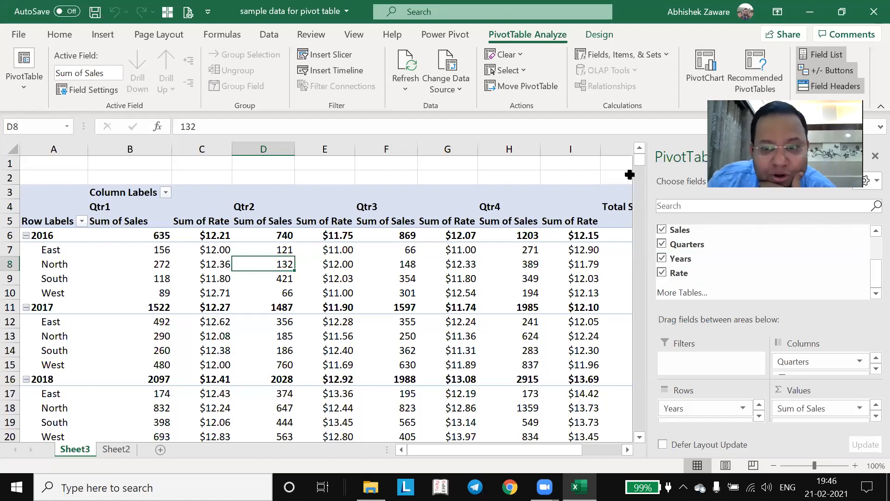
left_click(676, 234)
left_click(661, 229)
left_click(662, 244)
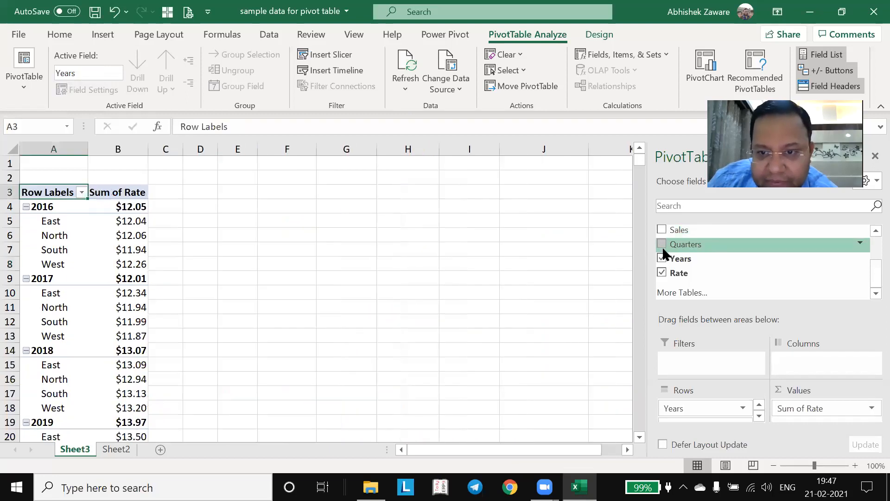
left_click(661, 258)
scroll(705, 274, "up", 2)
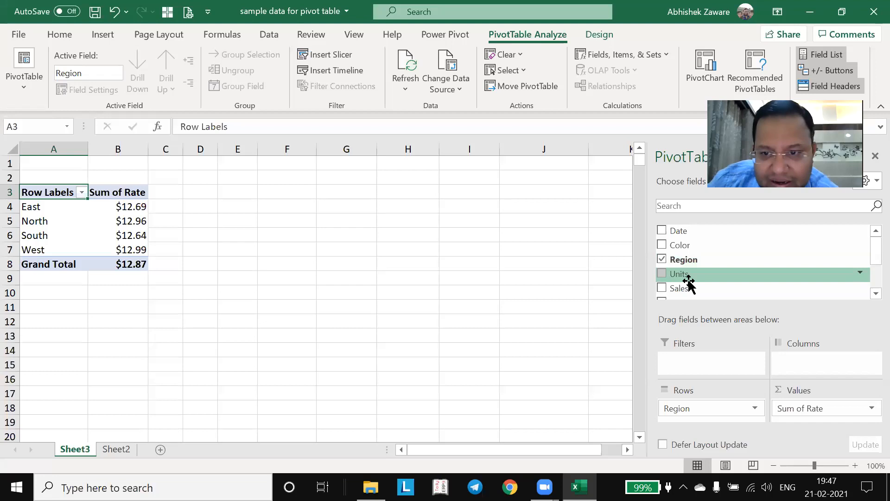
scroll(688, 281, "down", 2)
left_click(660, 272)
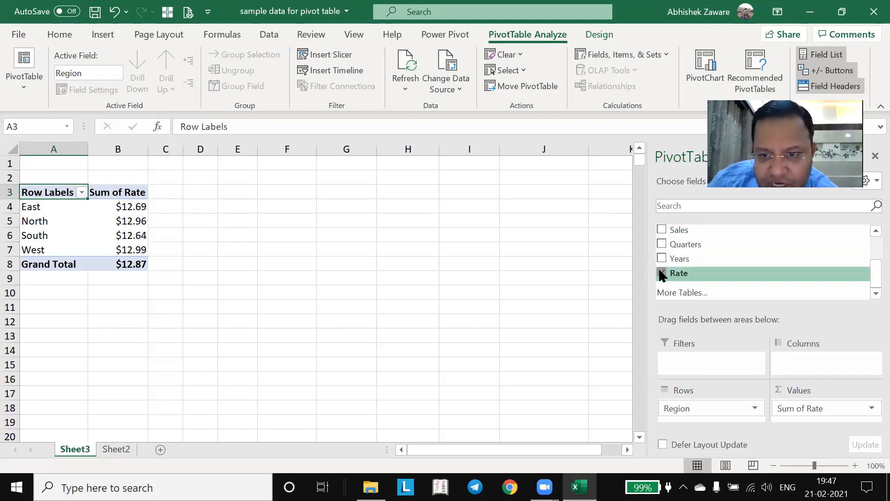
scroll(665, 270, "up", 2)
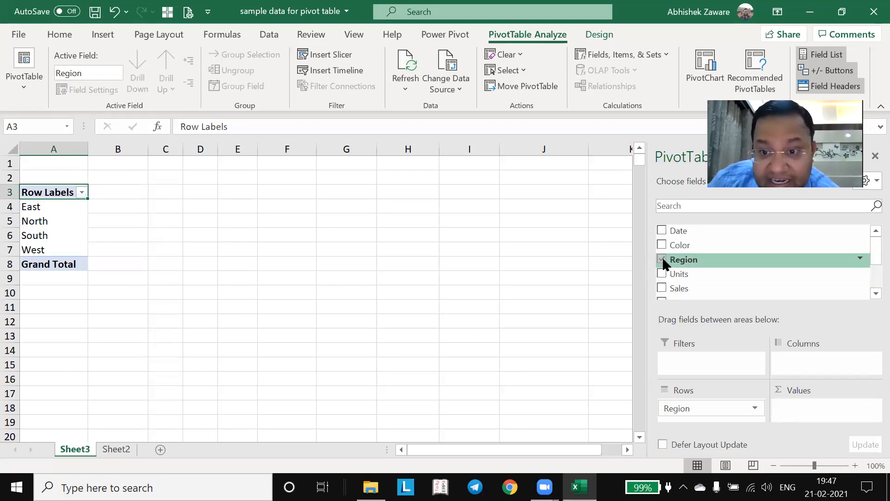
left_click(662, 258)
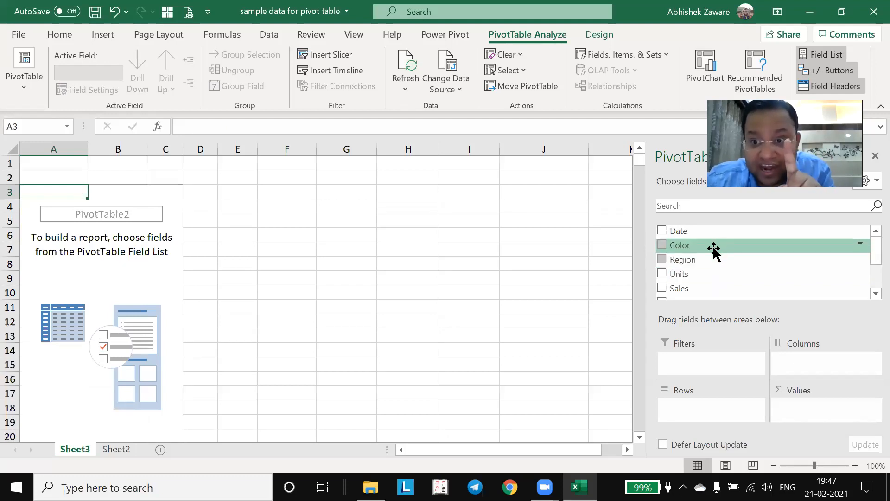
Place the Region field in the pivot table's rows and the Color field in its columns
scroll(714, 248, "down", 2)
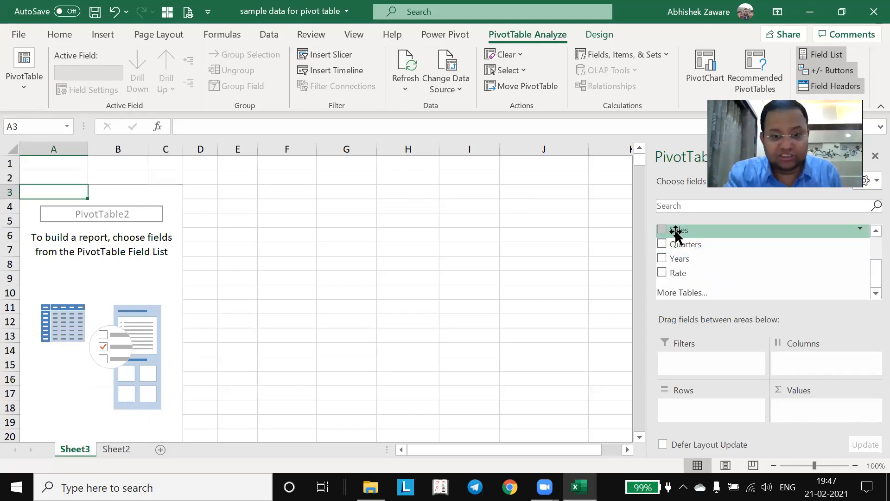
left_click(534, 413)
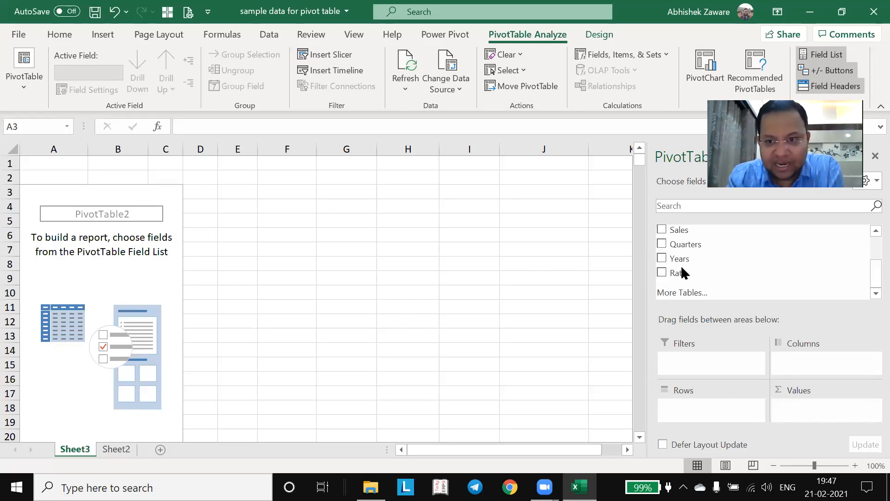
scroll(704, 268, "up", 2)
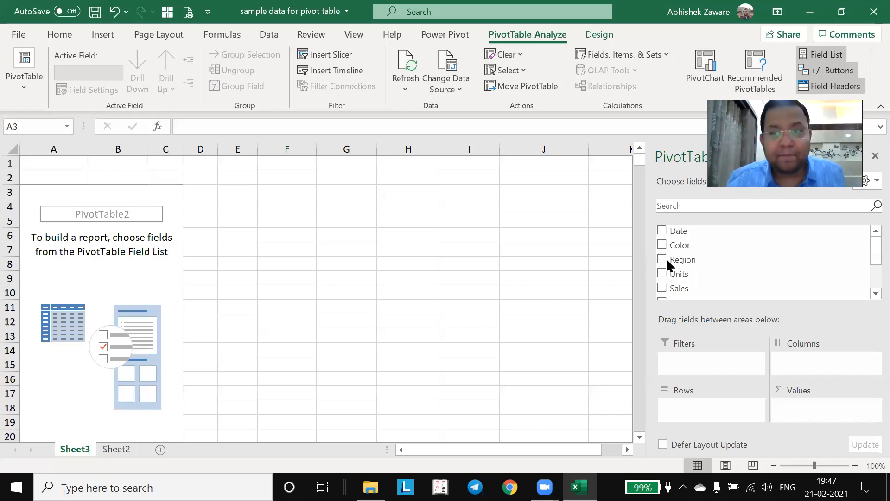
left_click_drag(663, 257, 676, 407)
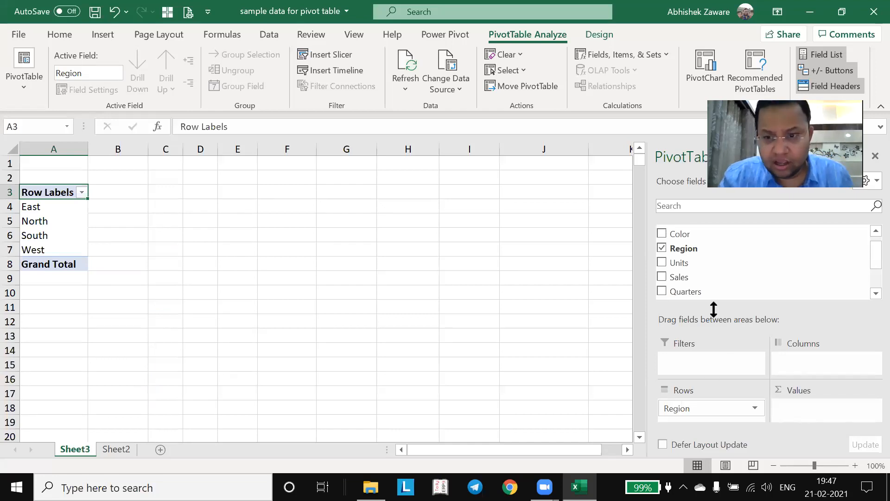
mouse_move(867, 254)
left_mouse_down()
mouse_move(867, 271)
mouse_move(868, 240)
mouse_move(867, 251)
left_mouse_up()
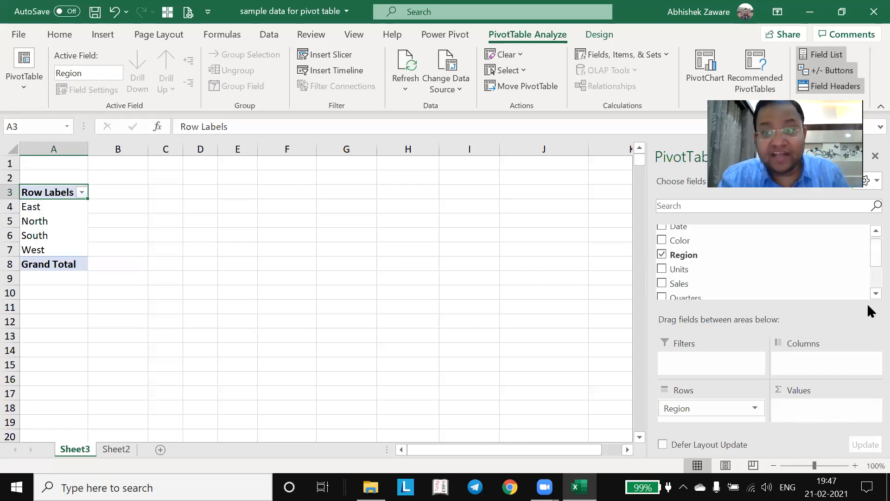
mouse_move(867, 247)
left_mouse_down()
mouse_move(867, 257)
mouse_move(868, 235)
left_mouse_up()
left_click_drag(721, 246, 779, 360)
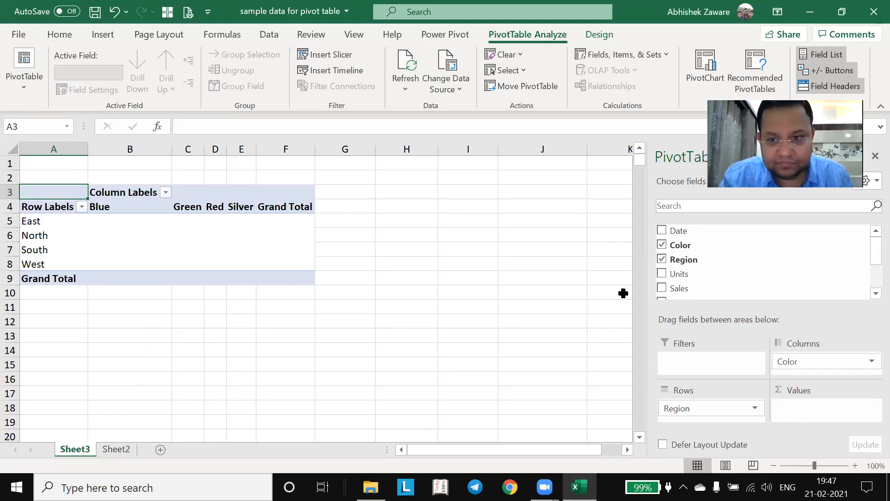
Add the calculated Rate field to the pivot table's values
scroll(867, 290, "down", 3)
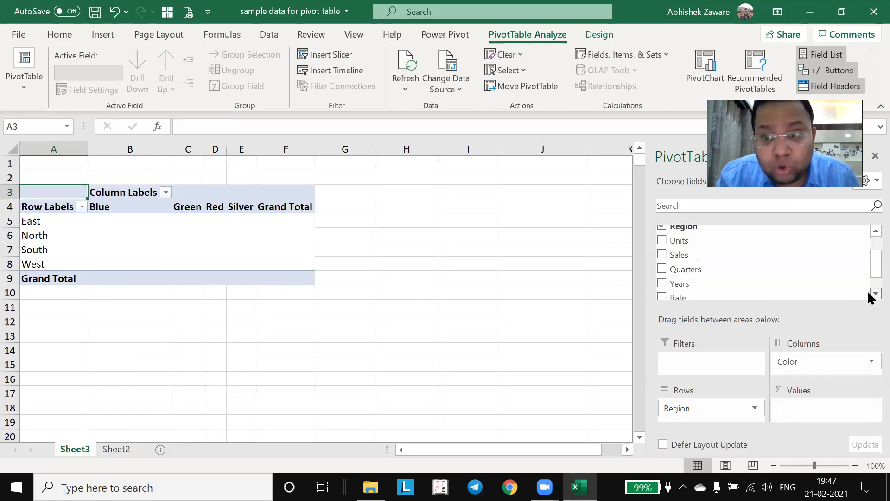
scroll(867, 292, "down", 1)
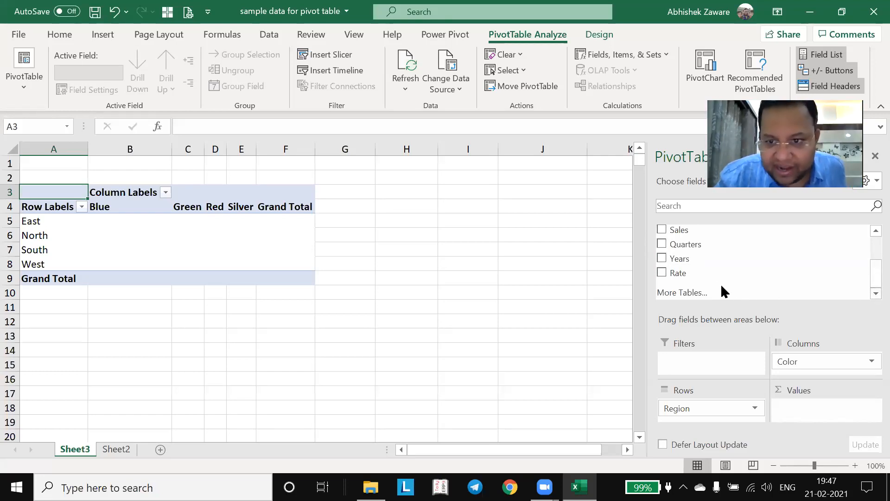
left_click_drag(691, 278, 798, 407)
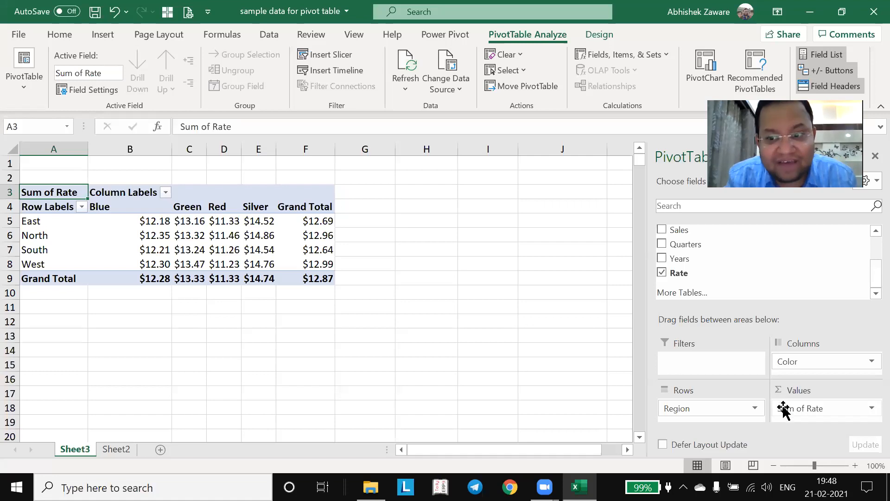
Change the Rate value field to be summarized by Average instead of Sum
left_click(783, 409)
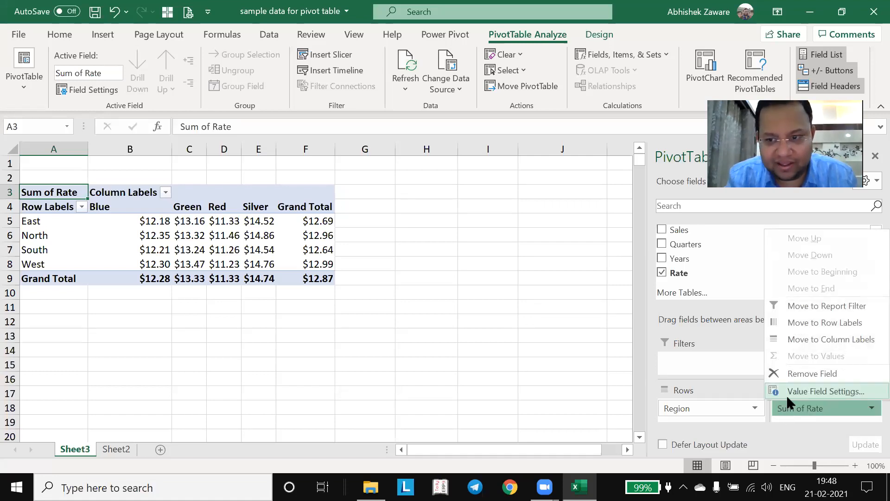
left_click(786, 392)
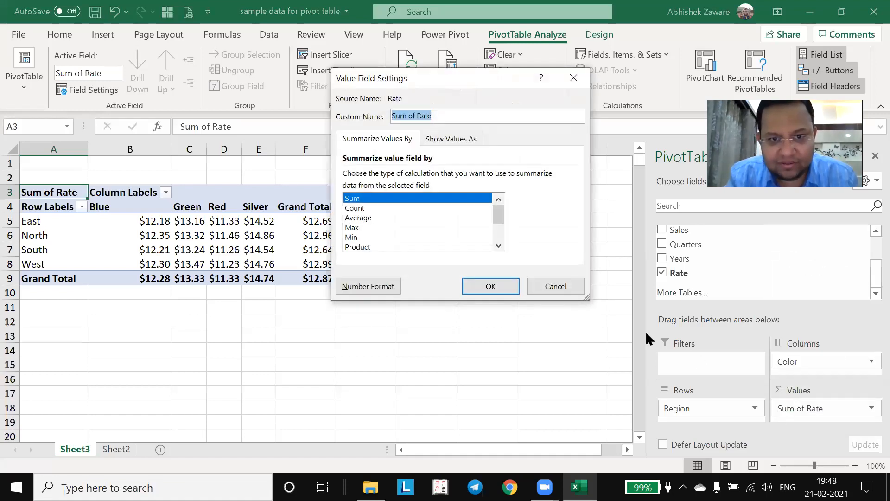
left_click(362, 218)
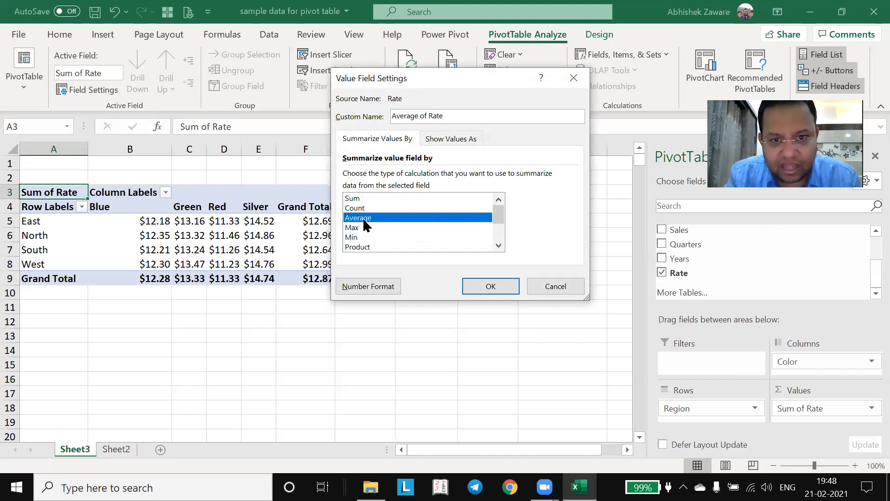
left_click(483, 288)
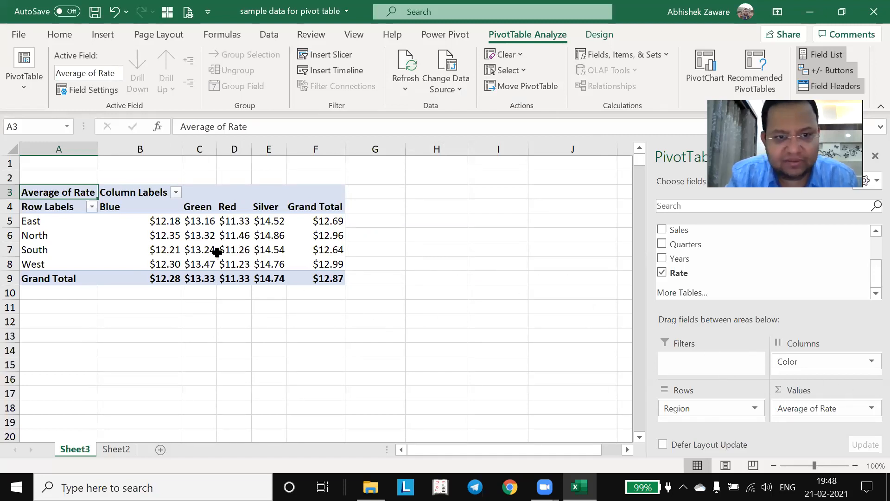
Examine the average rates by region and color, going through the Blue column from East to West
left_click(207, 235)
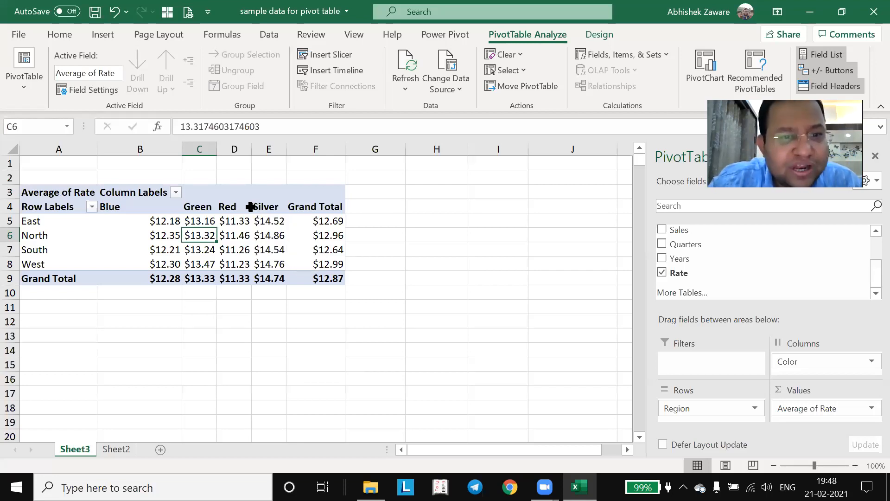
left_click(149, 220)
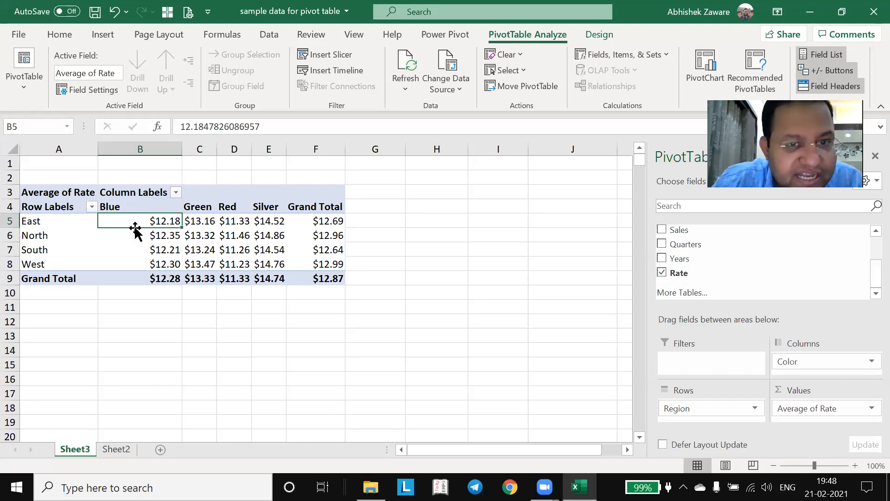
left_click(66, 224)
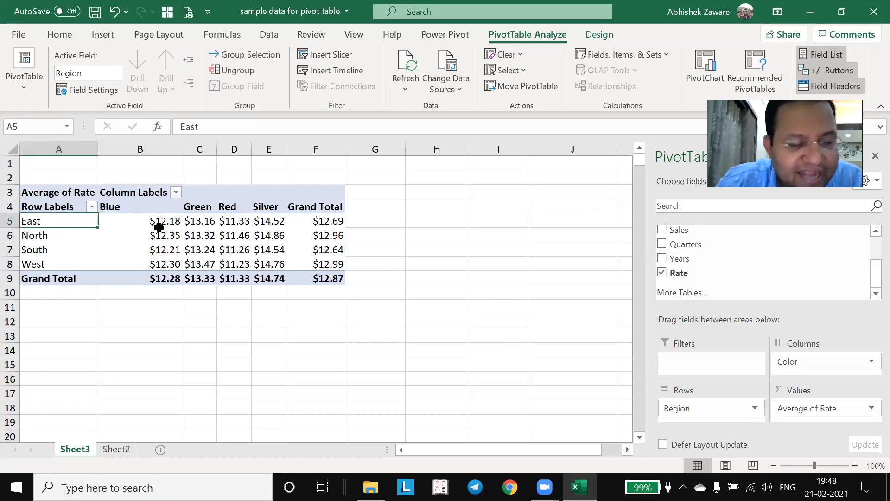
left_click(162, 224)
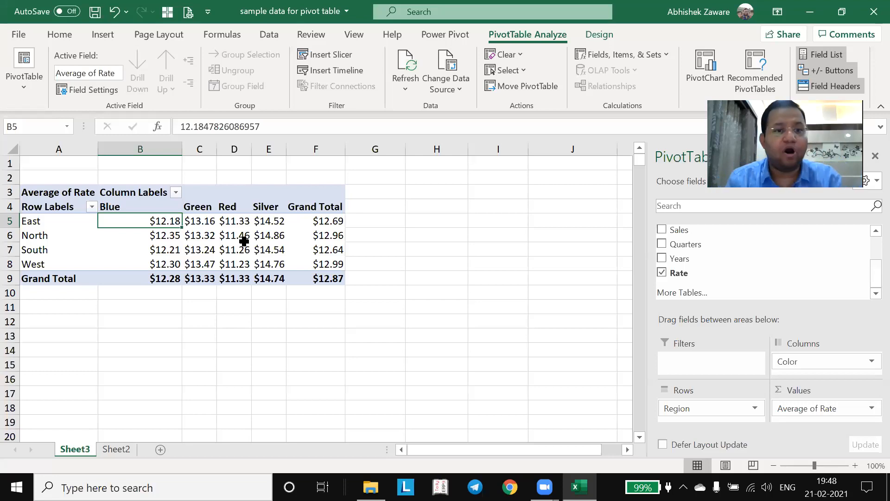
mouse_move(244, 241)
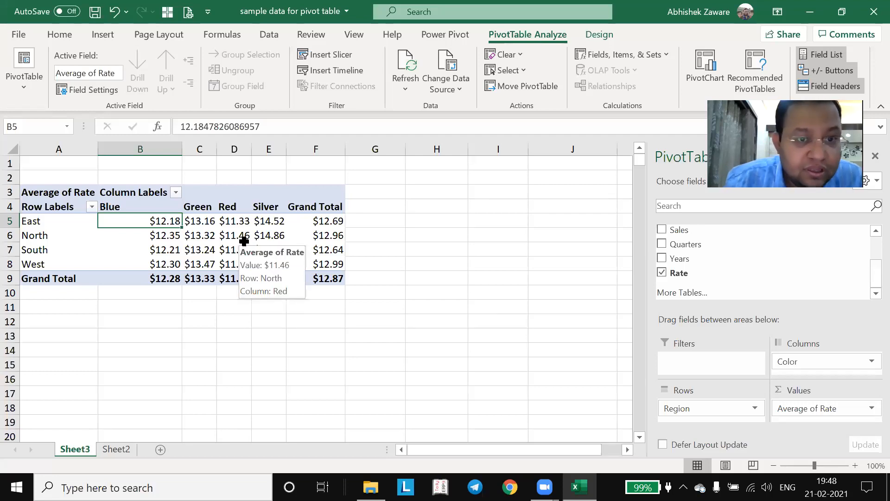
key("Right")
key("Left")
key("Down")
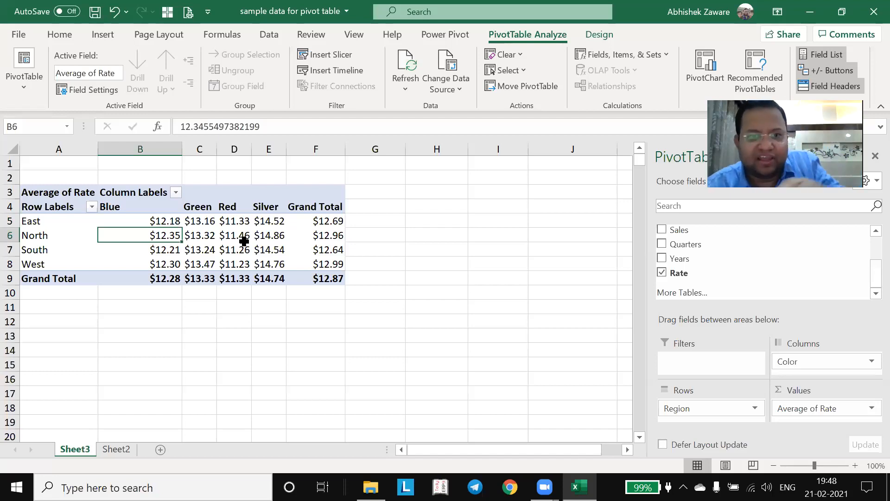
key("Down")
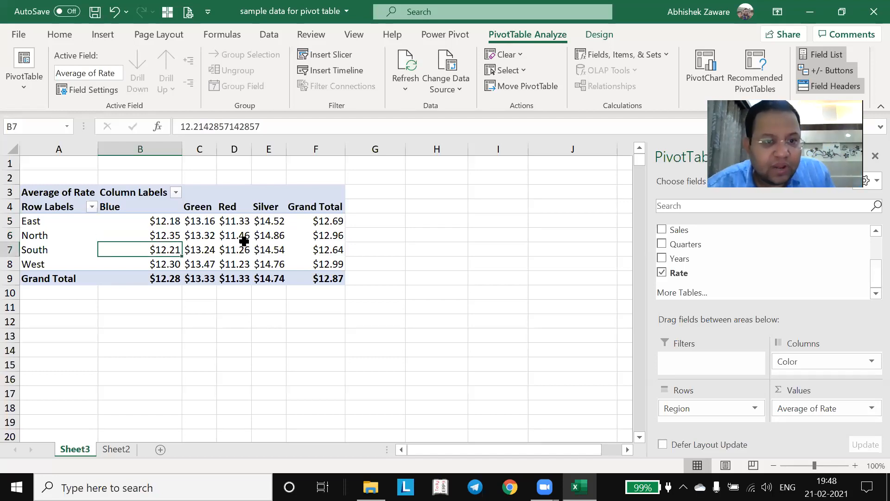
key("Down")
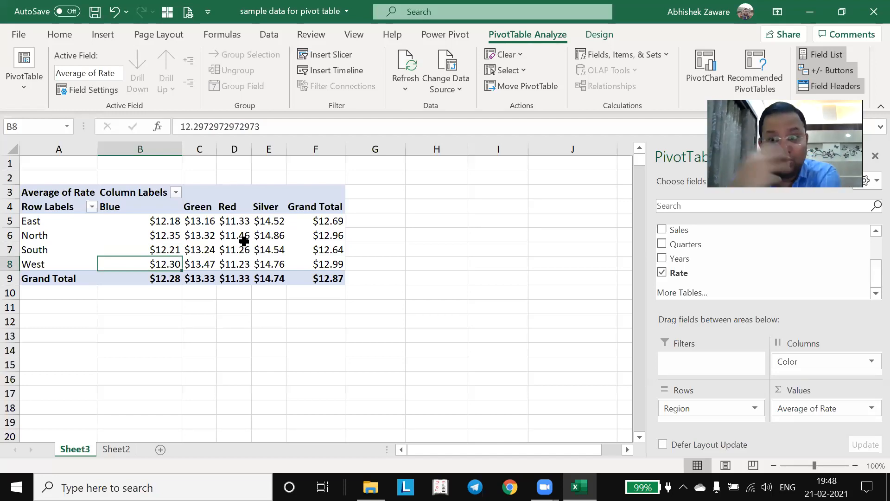
Compare the average rates in the Green and Blue columns across the East, North and South regions
key("Right")
key("Up")
key("Up")
key("Up")
key("Up")
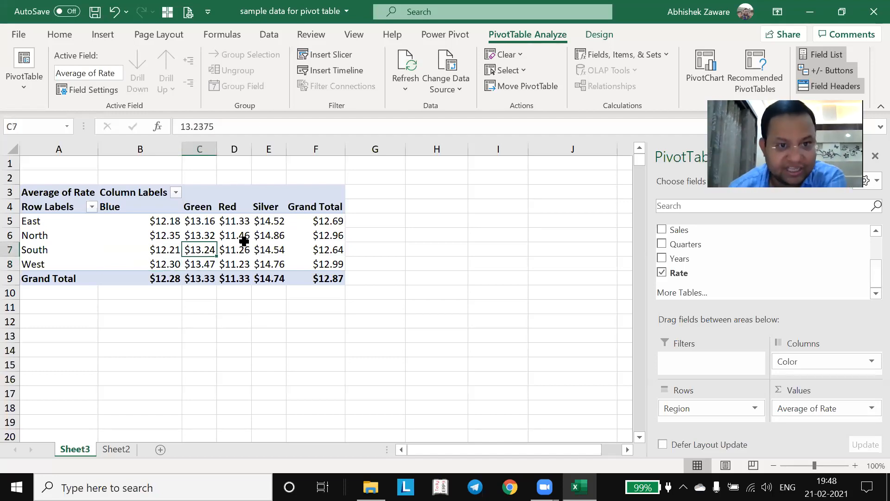
key("Left")
key("Down")
key("Up")
key("Down")
key("Left")
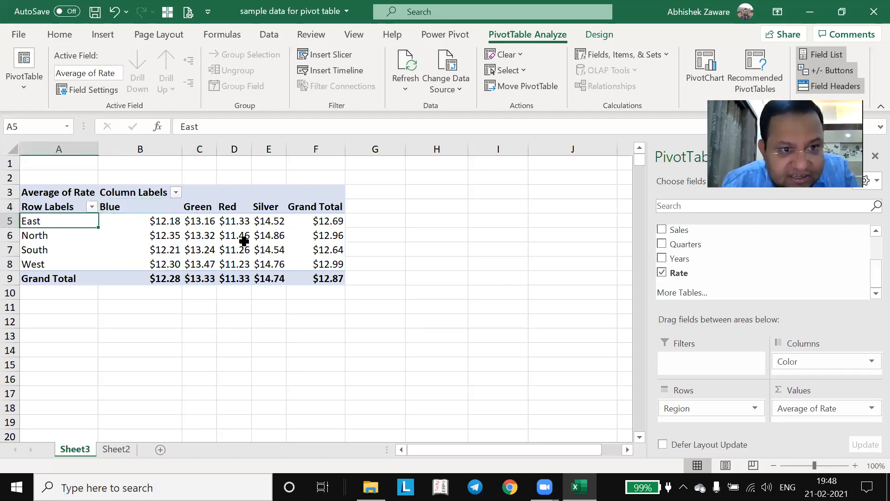
key("Right")
key("Down")
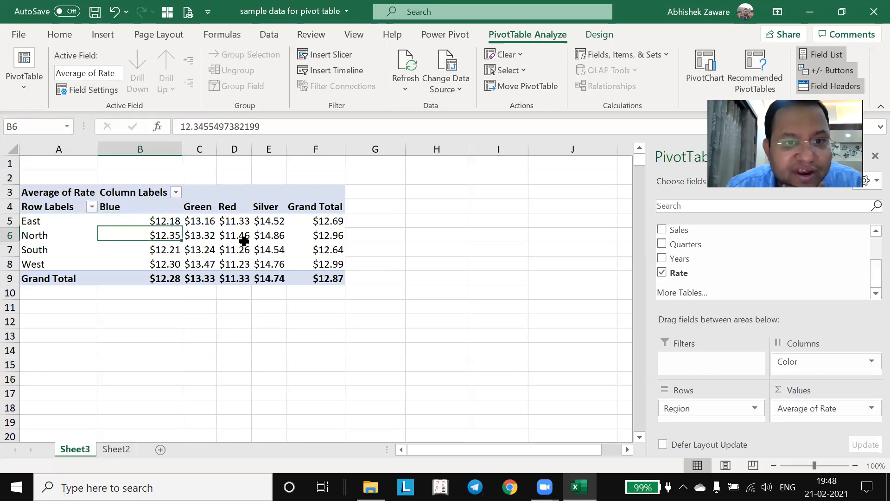
key("Down")
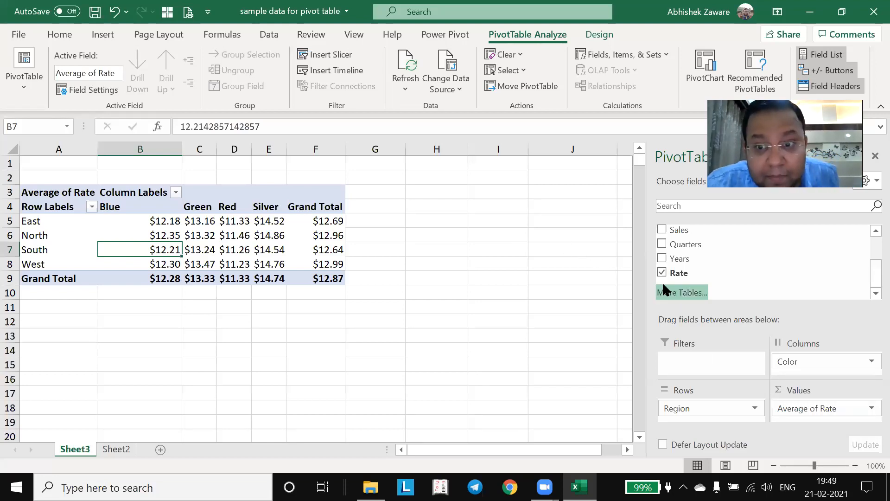
Review the color, region, units and sales of the 13-Jan-16 record in the source data on Sheet2
left_click(116, 448)
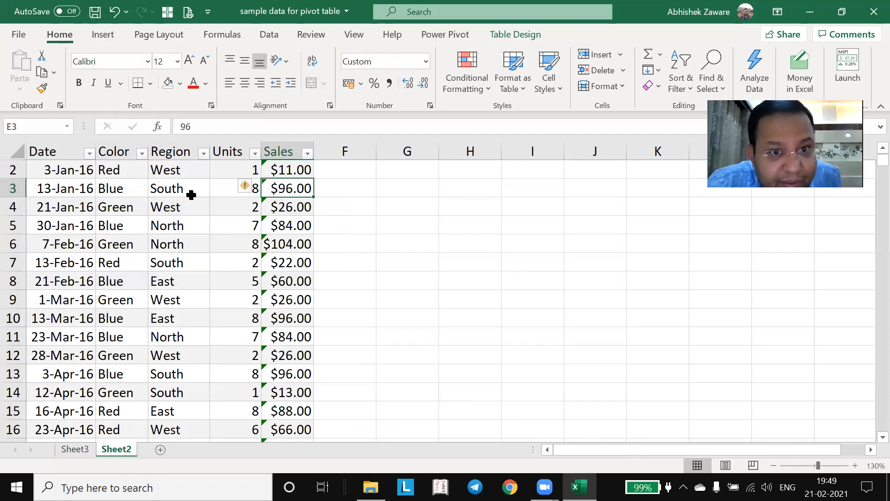
left_click(240, 175)
left_click(239, 187)
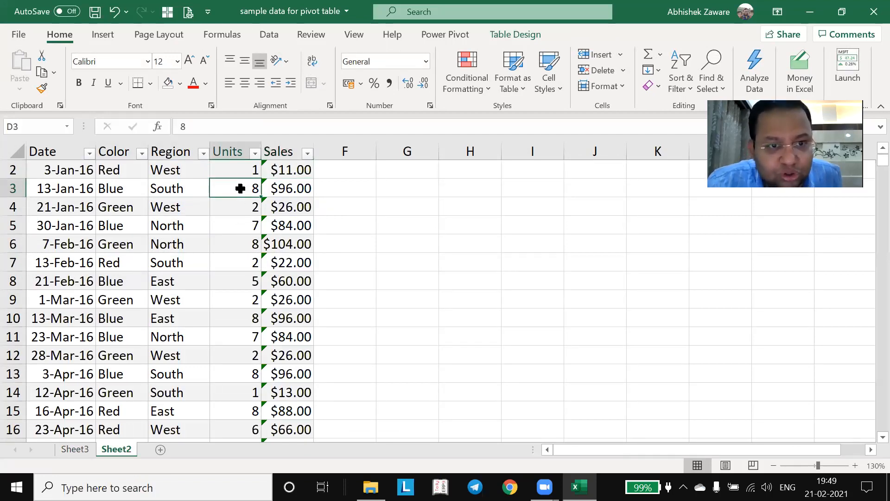
key("Left")
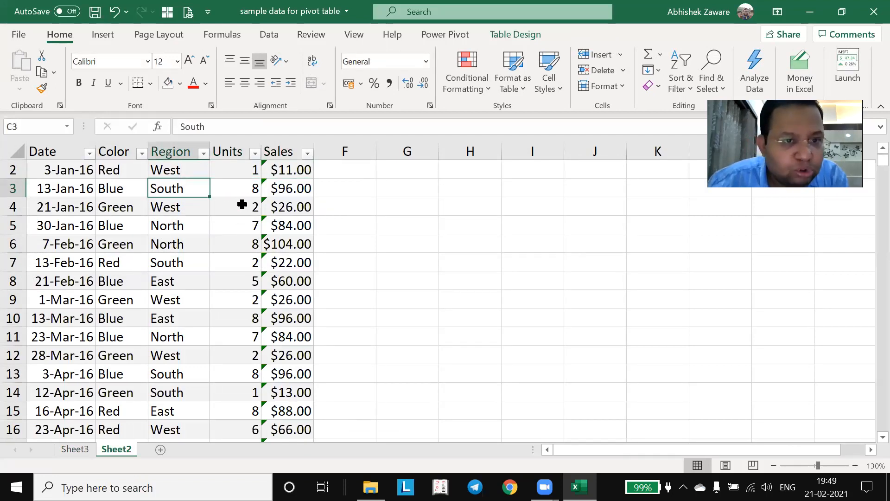
key("Right")
key("Right")
key("Right")
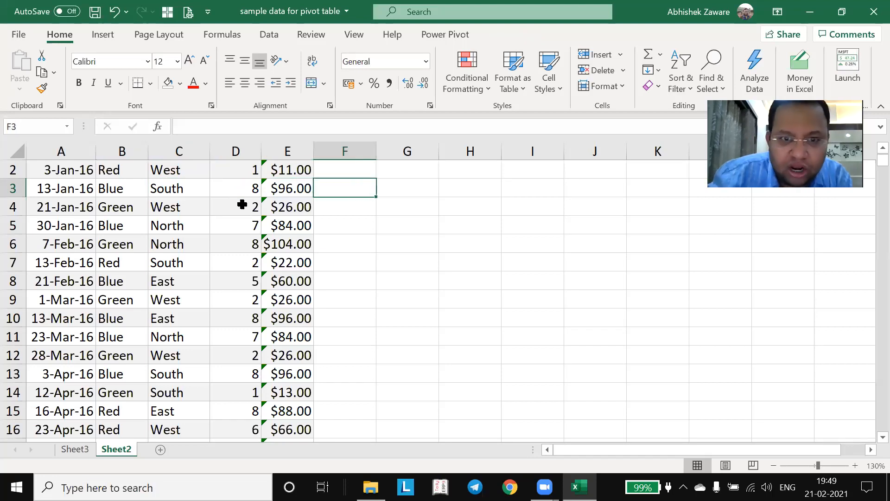
key("Left")
key("Left")
key("Left")
key("Left")
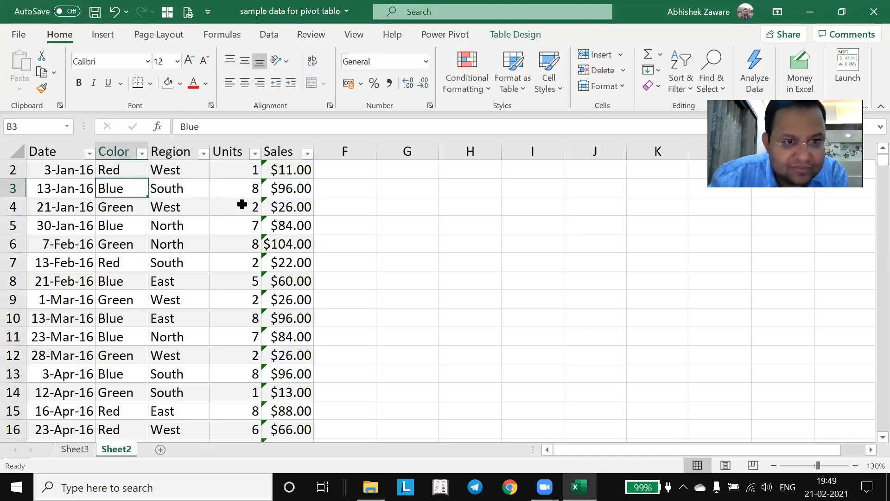
Add the Years field below Region in the rows of the pivot table on Sheet3
left_click(90, 449)
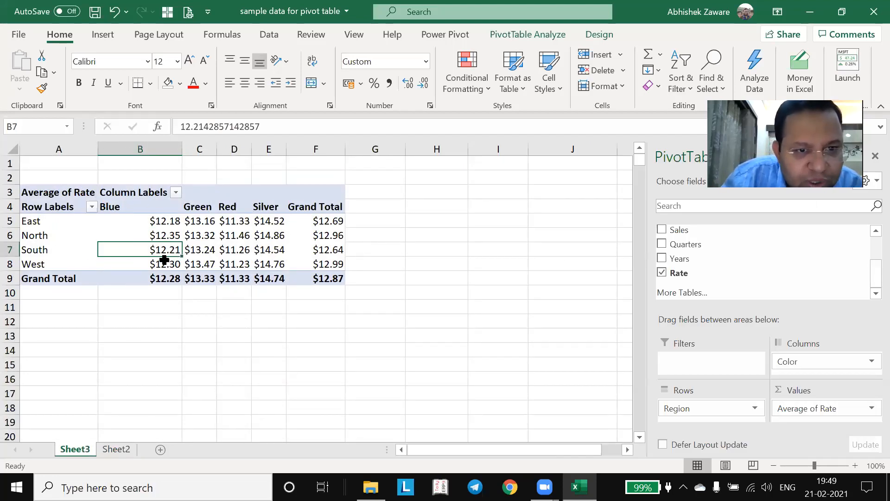
mouse_move(166, 251)
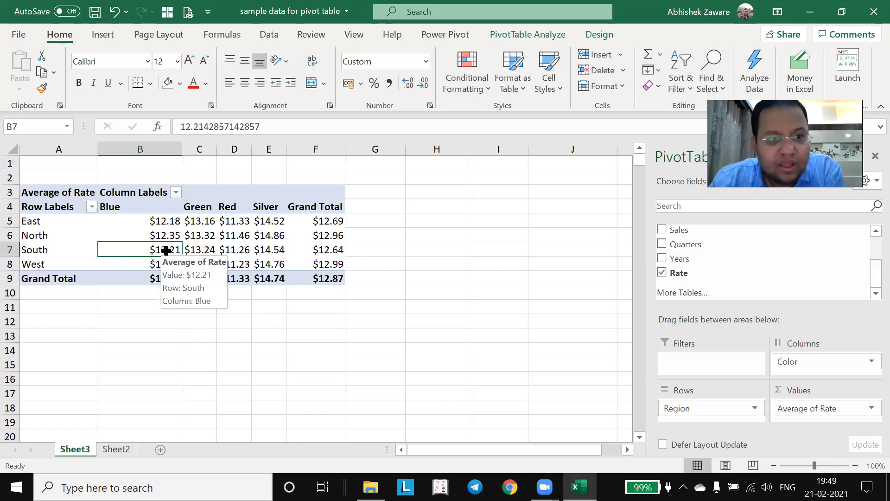
left_click_drag(682, 258, 702, 416)
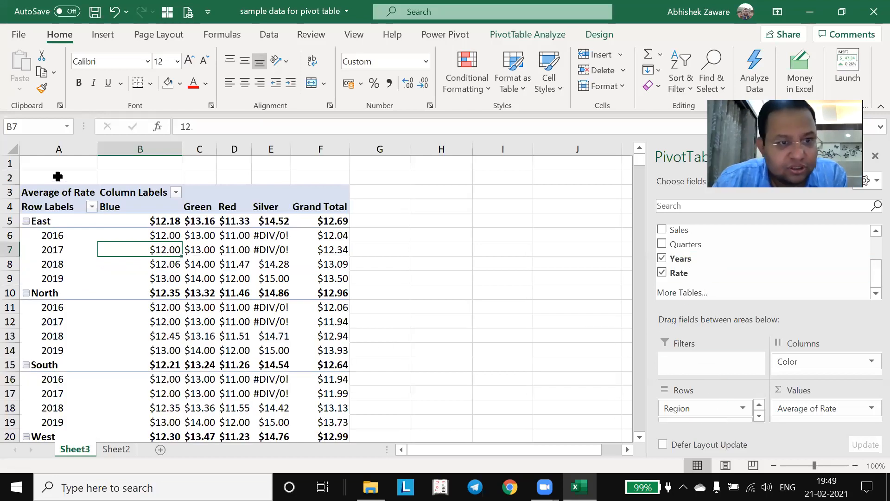
Examine the yearly average rates in the Blue column for the East and North regions
key("Up")
key("Left")
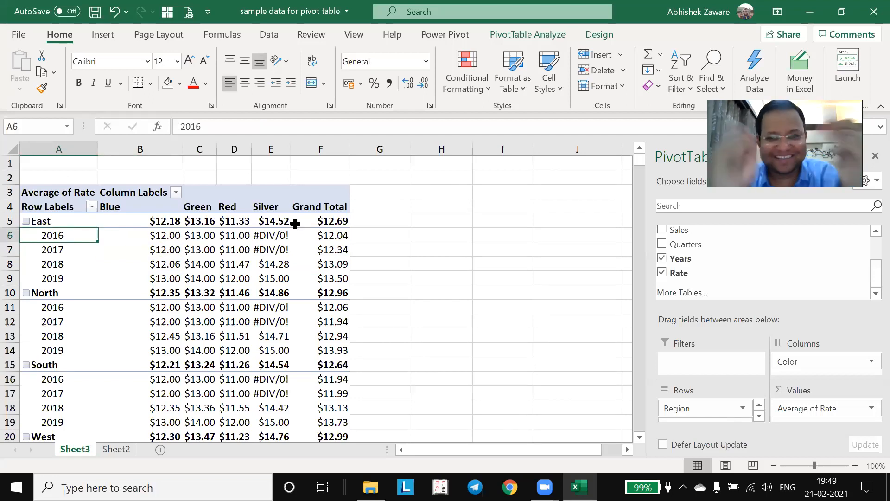
key("Right")
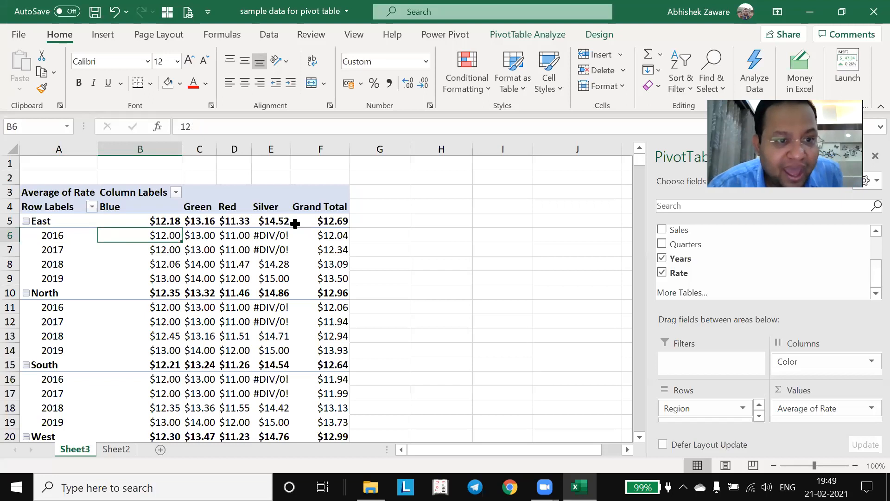
key("Up")
key("Up")
key("Down")
key("Down")
key("Down")
key("Left")
key("Right")
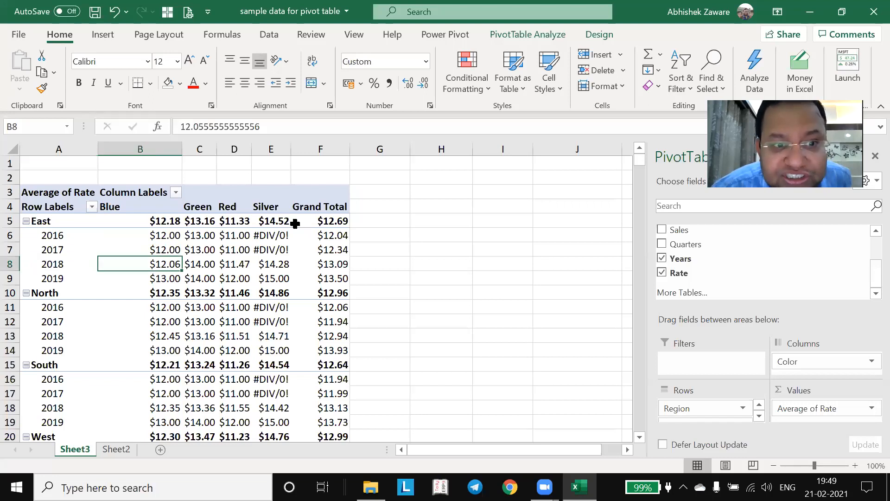
key("Down")
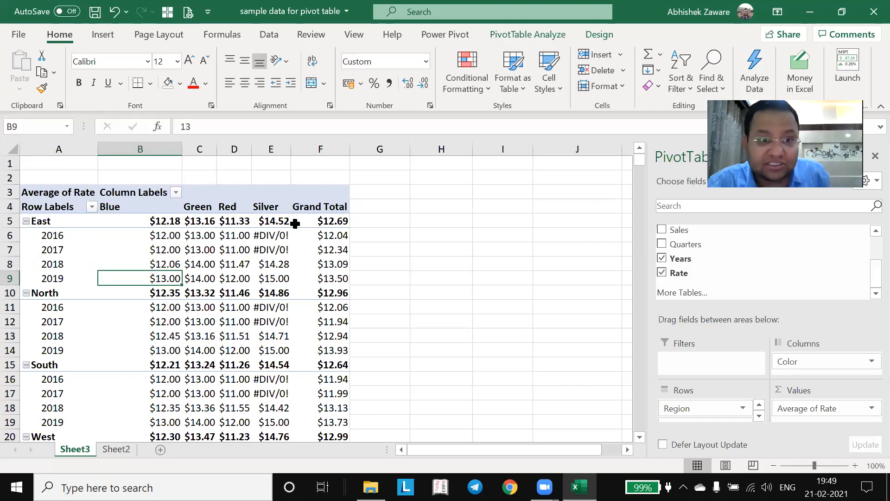
key("Up")
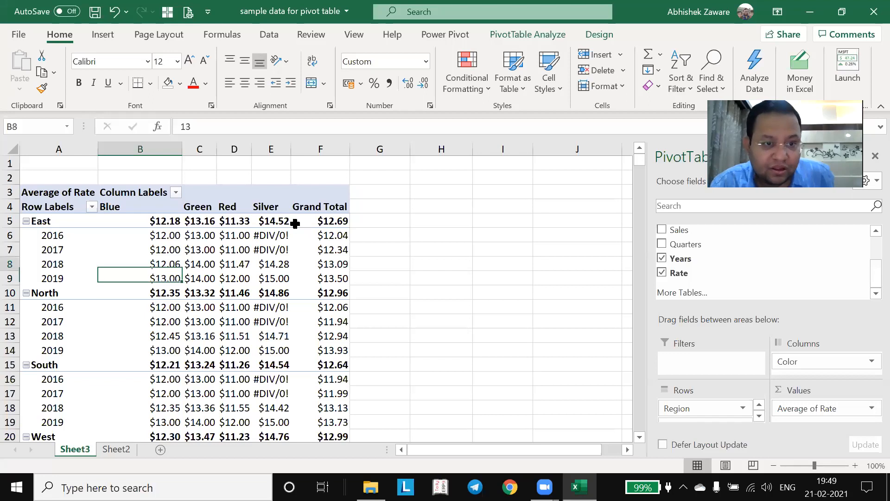
key("Down")
key("Down")
key("Down")
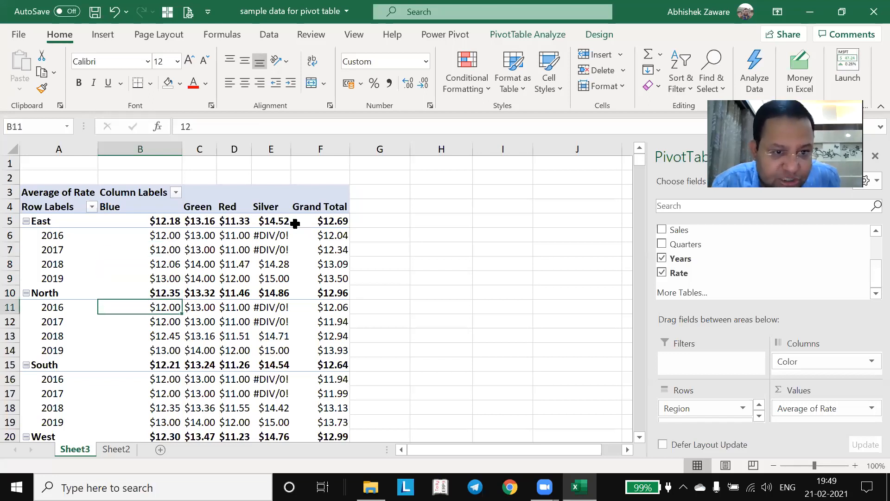
key("Down")
key("Down")
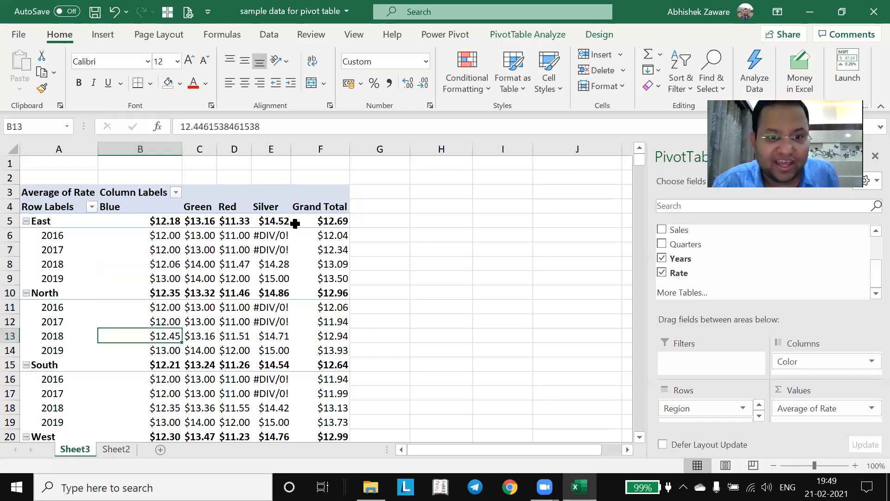
Compare East's 2016 average rates across the colors, checking the Silver column's entry against the others
key("Right")
key("Up")
key("Up")
key("Up")
key("Up")
key("Up")
key("Up")
key("Up")
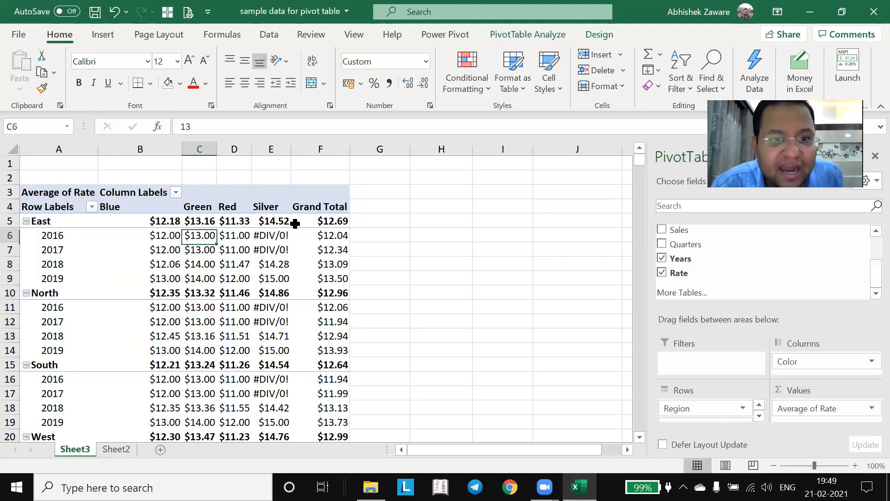
key("Right")
key("Right")
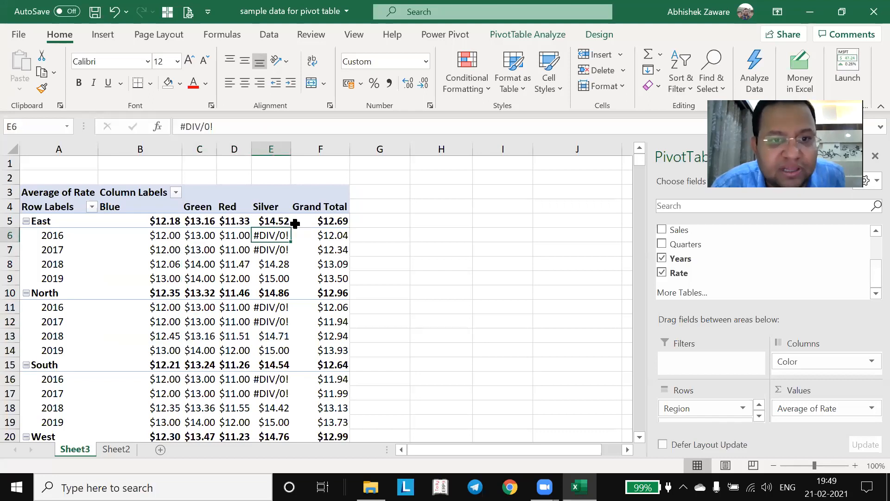
key("Up")
key("Up")
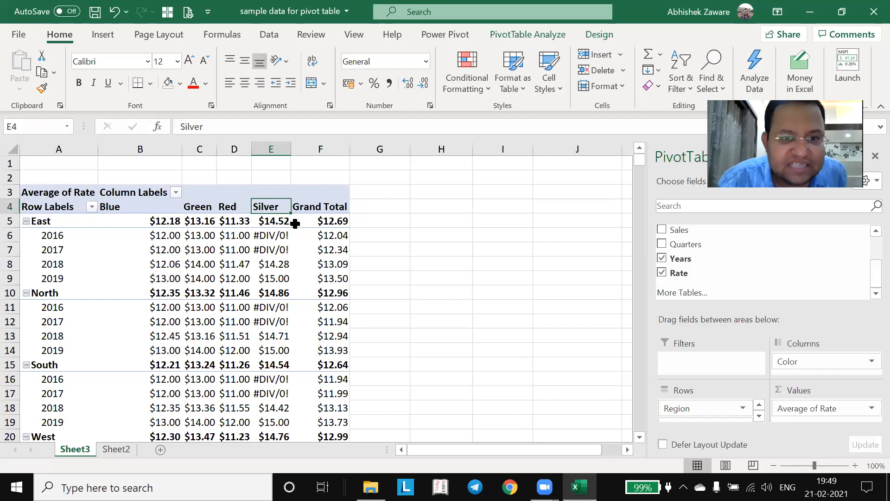
key("Down")
key("Down")
key("Left")
key("Left")
key("Left")
key("Left")
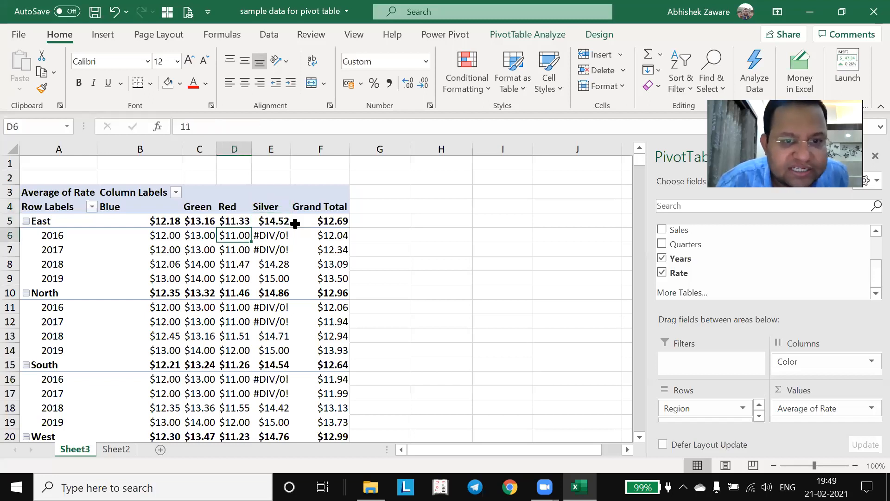
key("Right")
key("Right")
key("Right")
key("Right")
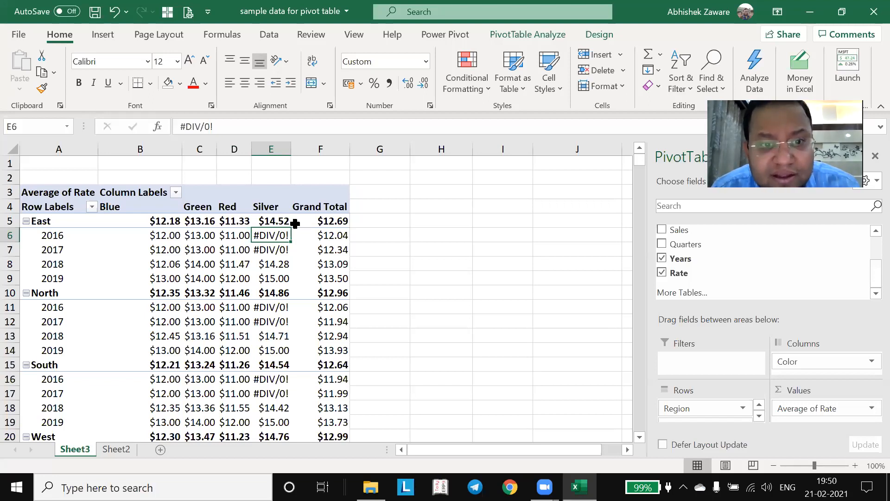
Examine East's yearly average rates in the Silver column from 2016 to 2019
key("Down")
key("Down")
key("Down")
key("Down")
key("Down")
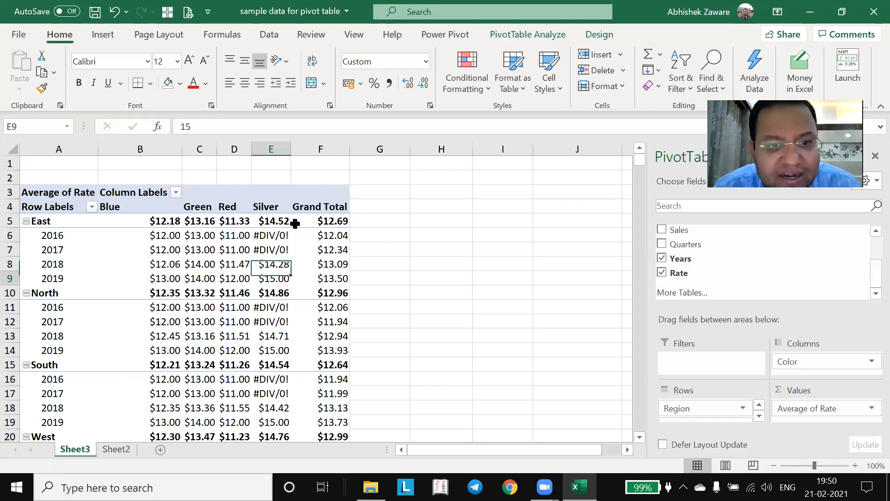
key("Up")
key("Up")
key("Up")
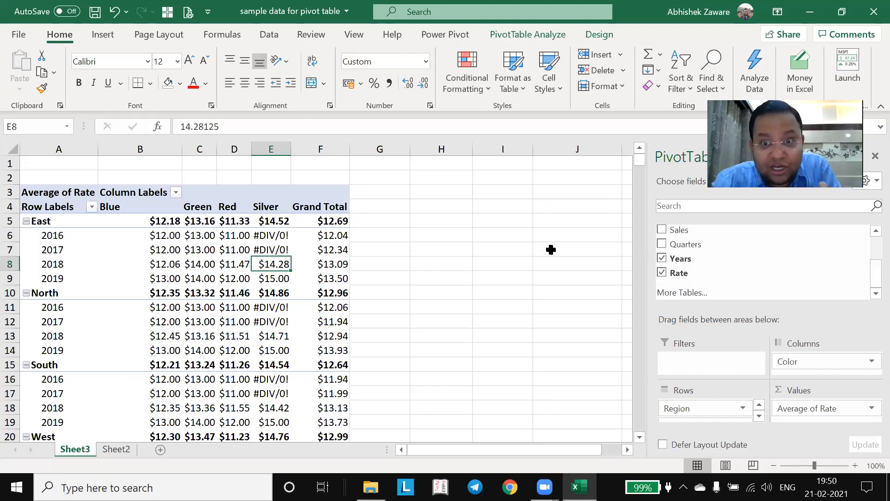
Delete the calculated field Rate from the pivot table on Sheet3
key("alt+q")
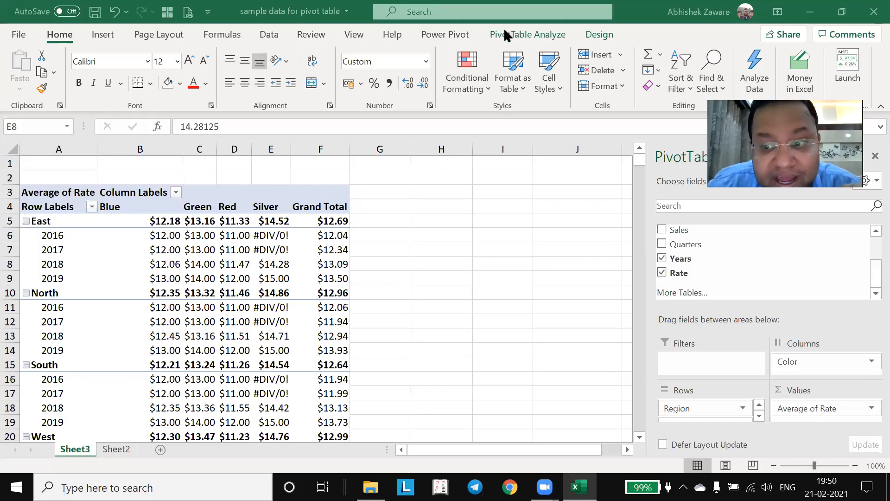
key("Escape")
left_click(596, 37)
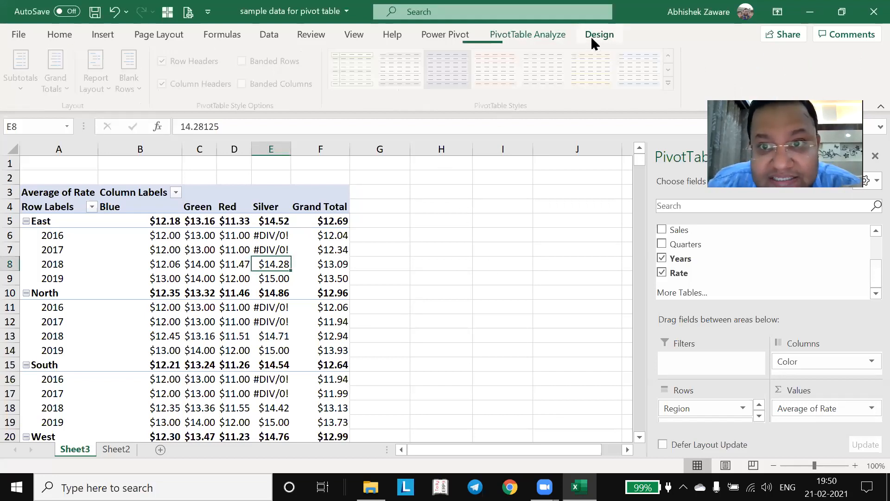
left_click(546, 36)
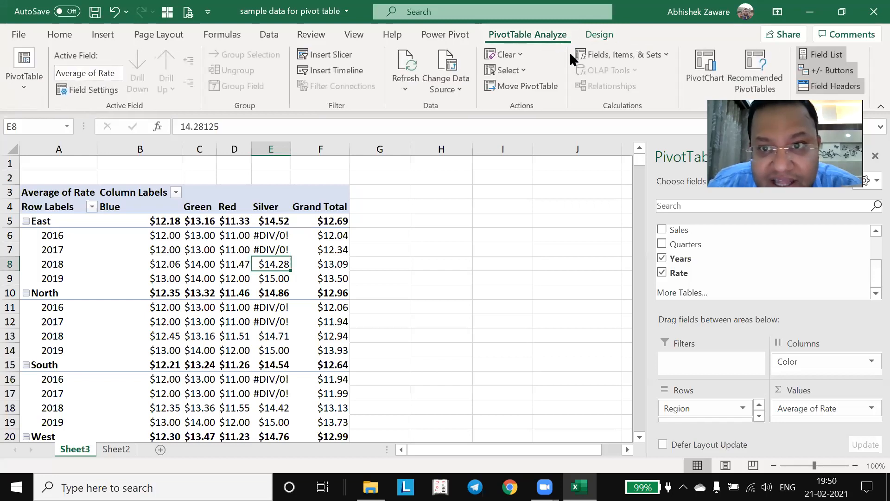
left_click(597, 58)
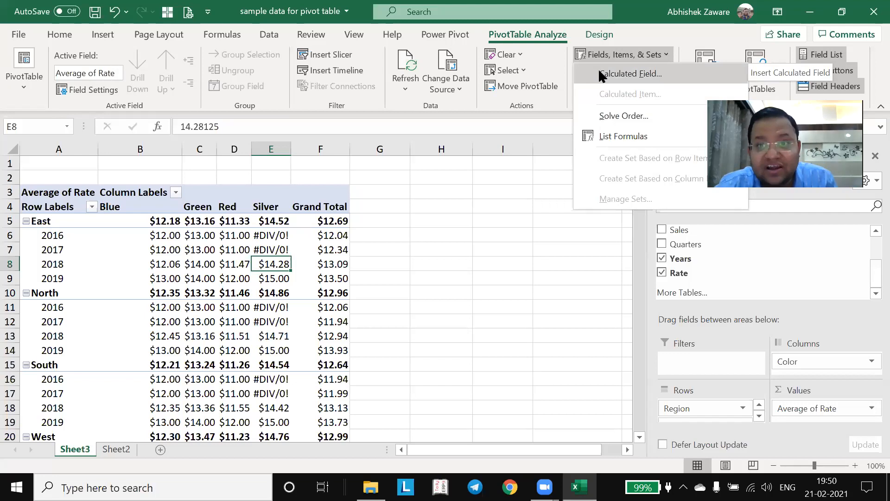
left_click(599, 72)
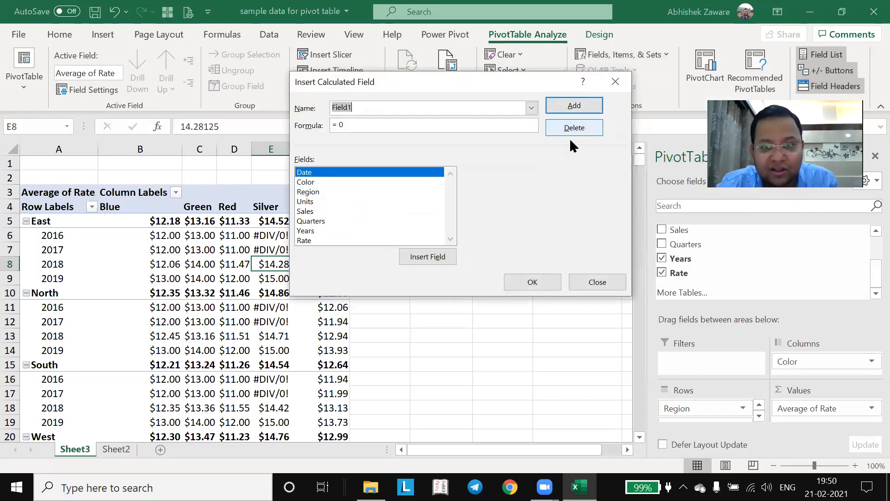
left_click(309, 240)
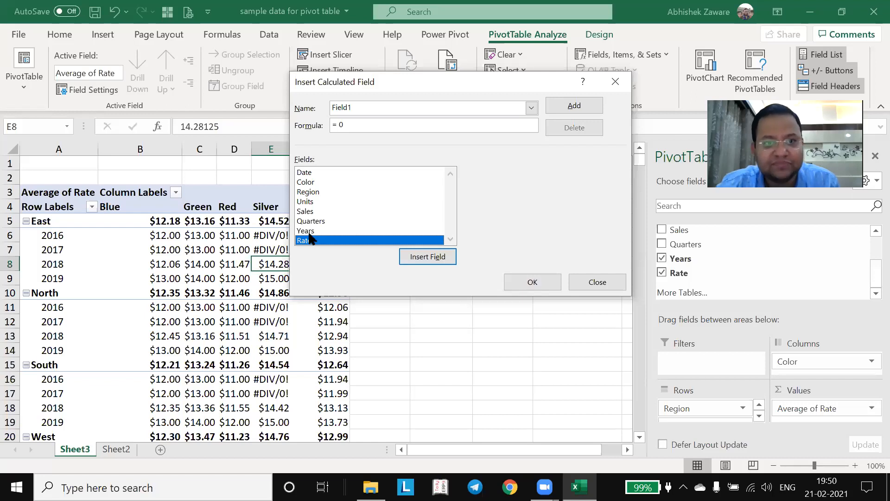
left_click(307, 231)
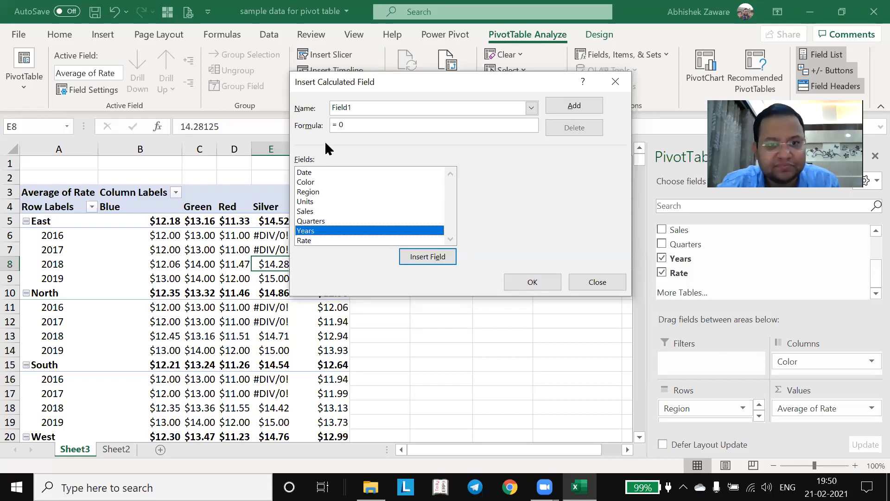
left_click(531, 108)
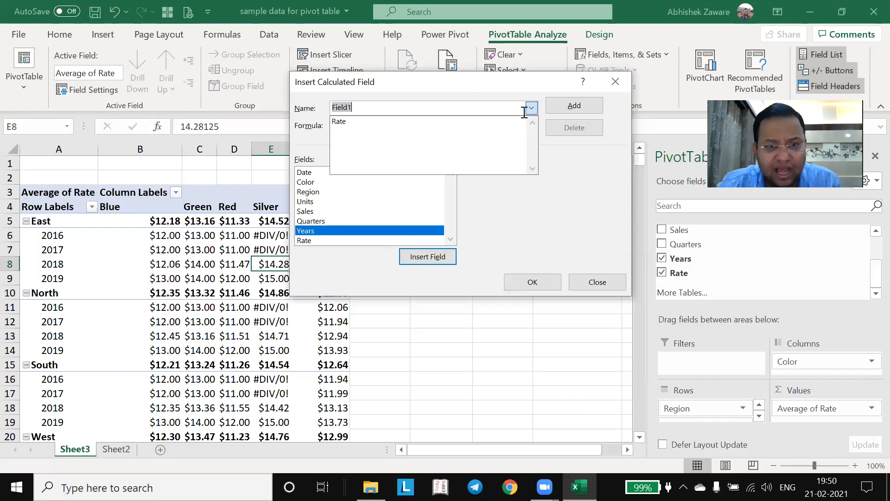
left_click(357, 121)
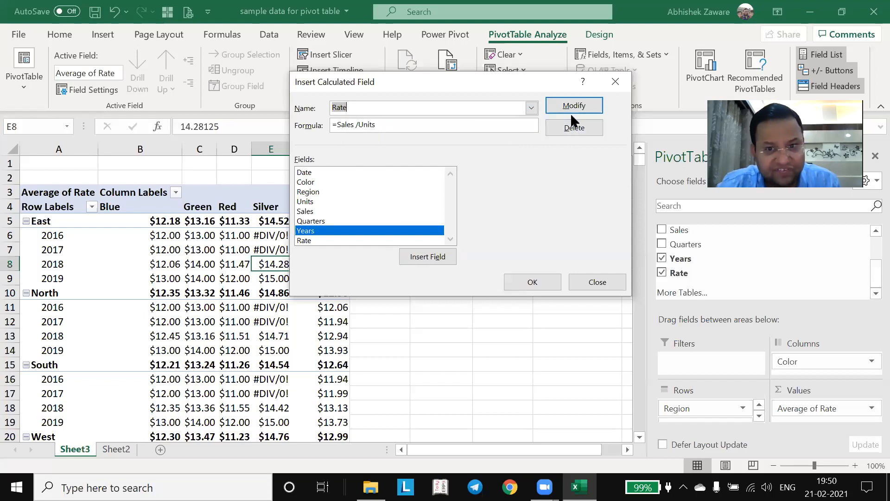
left_click(573, 127)
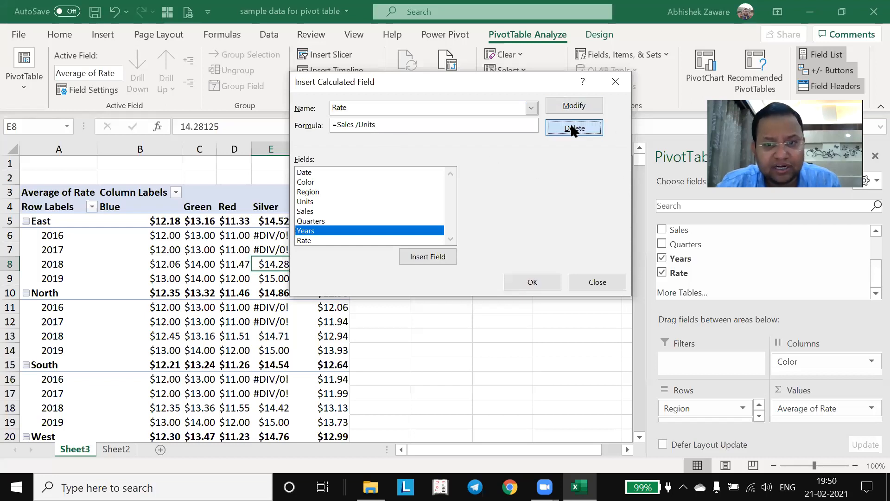
left_click(518, 282)
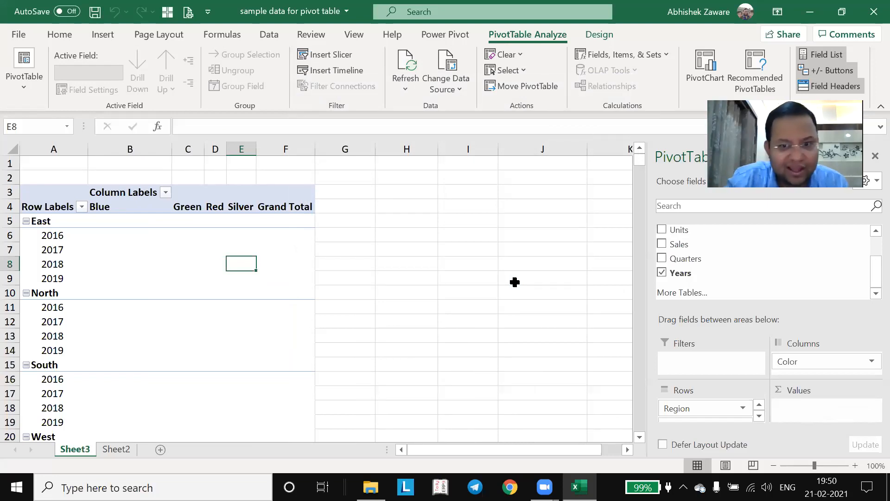
Remove Region, Years and Color from the pivot table's layout to empty the report
left_click_drag(732, 415, 563, 353)
left_click_drag(709, 411, 612, 383)
left_click_drag(823, 365, 514, 329)
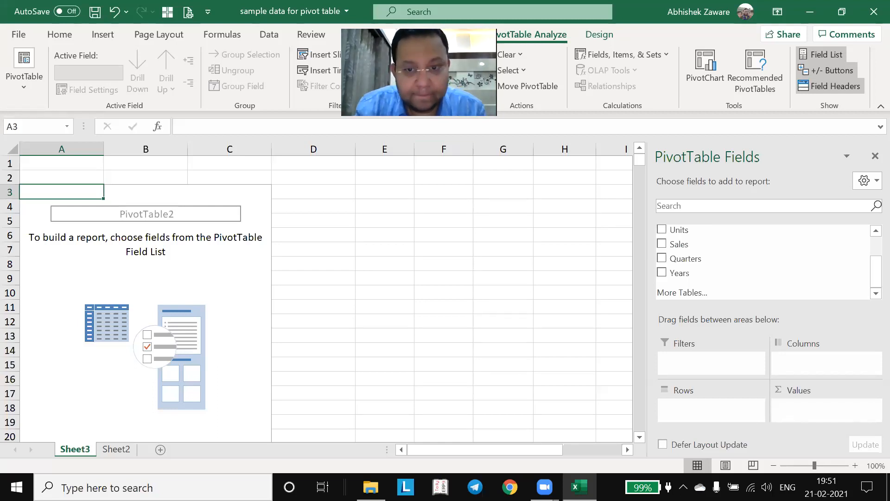
left_click(482, 403)
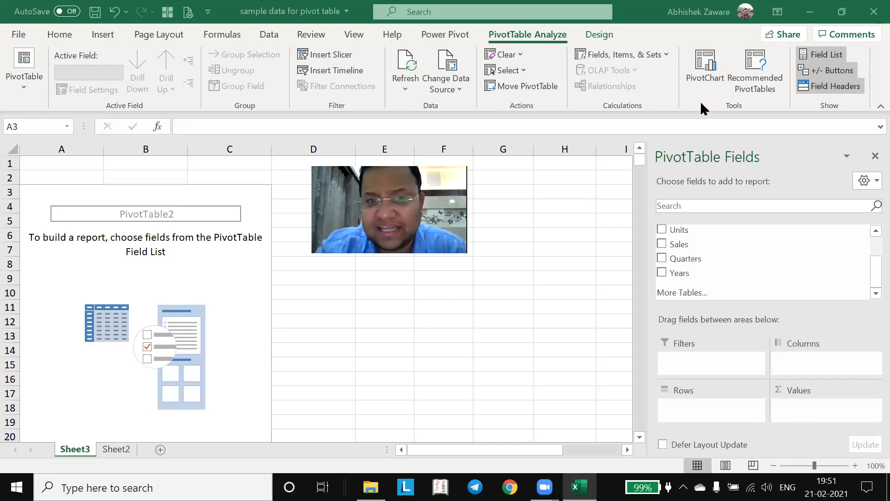
Rebuild the pivot table with Region in the rows, Color in the columns and the sum of Sales as values
left_click(593, 32)
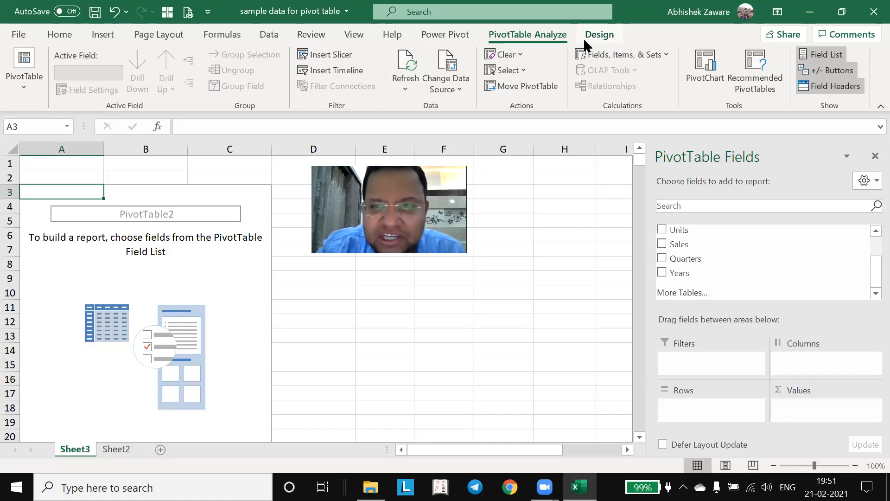
left_click(582, 35)
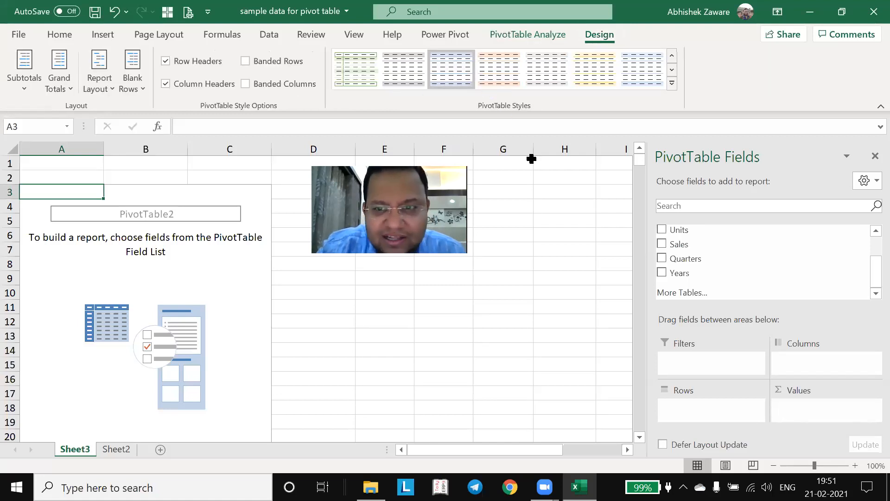
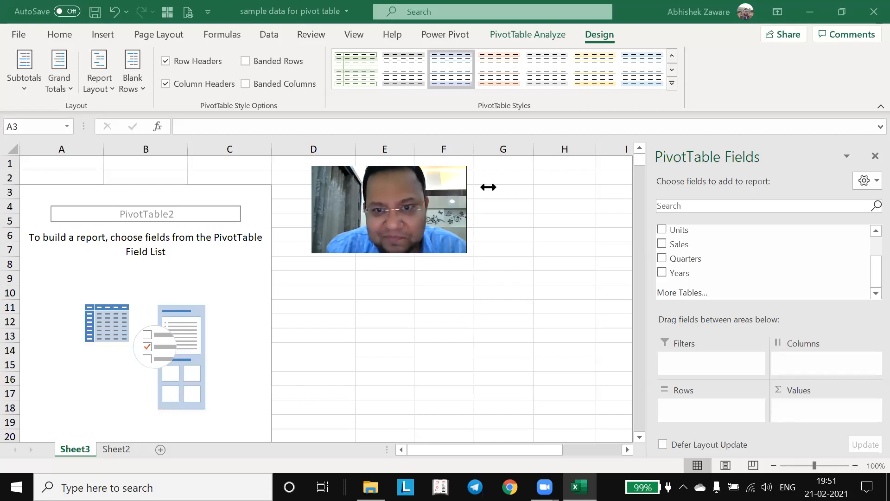
scroll(730, 278, "up", 3)
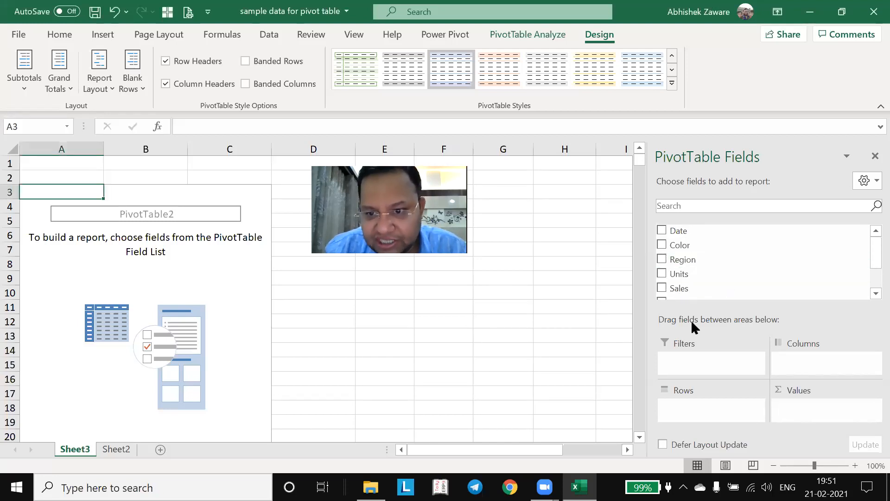
left_click_drag(686, 261, 687, 410)
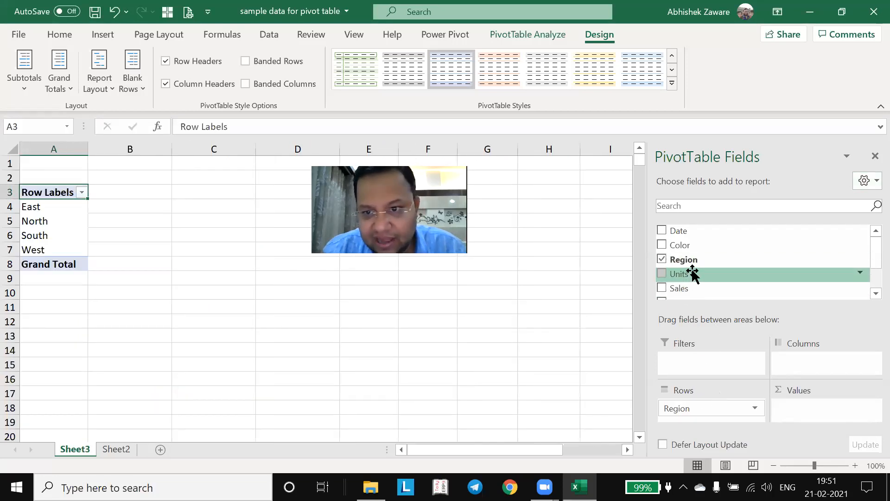
left_click_drag(685, 244, 824, 367)
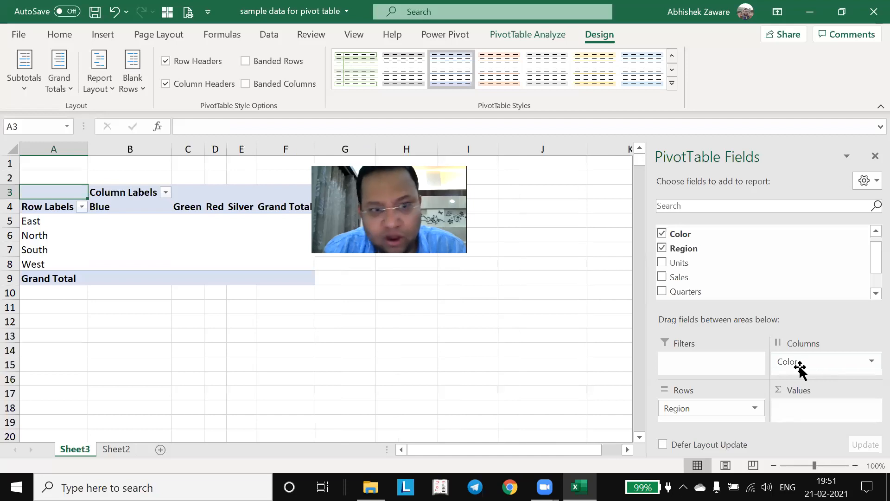
left_click_drag(677, 277, 789, 407)
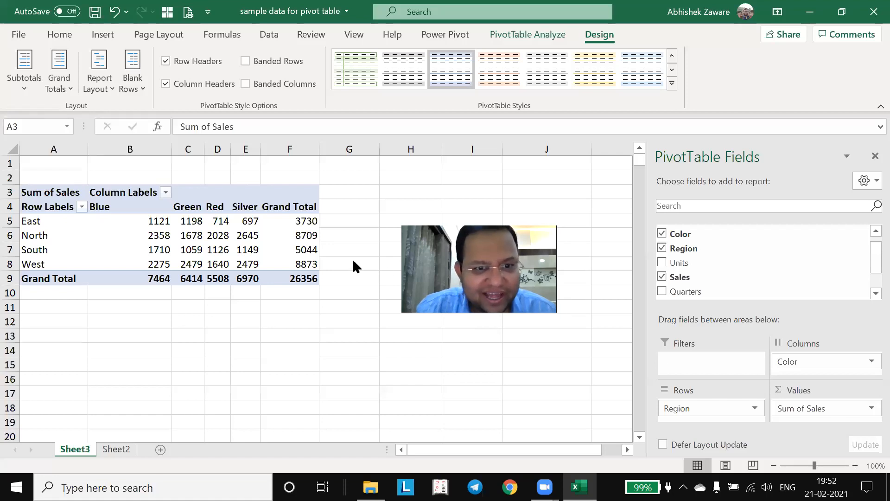
left_click(242, 239)
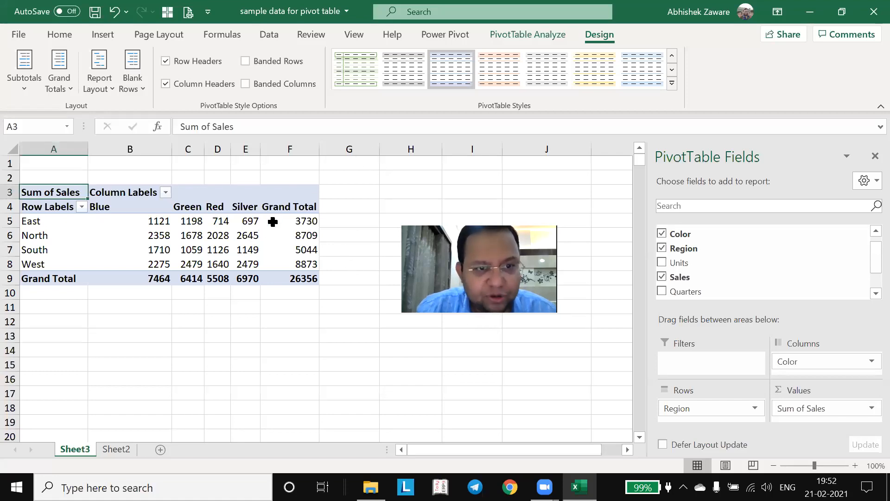
Apply an orange style from the Dark group to the pivot table
left_click(672, 83)
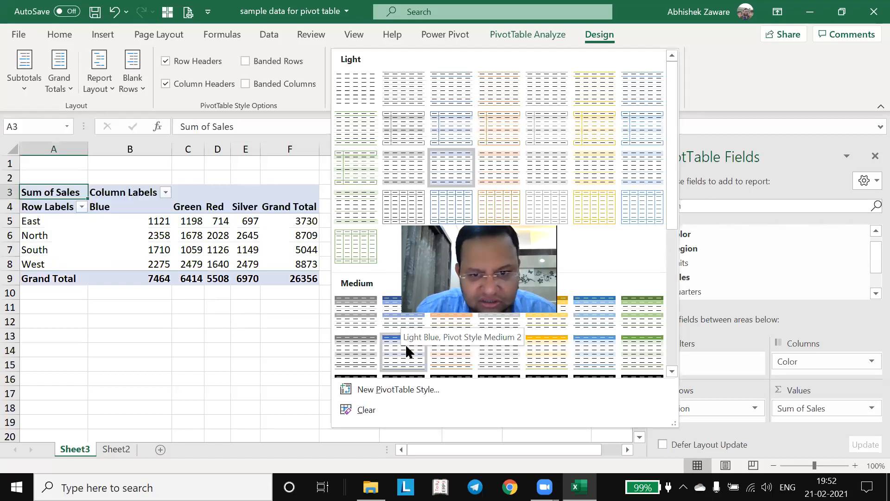
left_click_drag(675, 205, 545, 368)
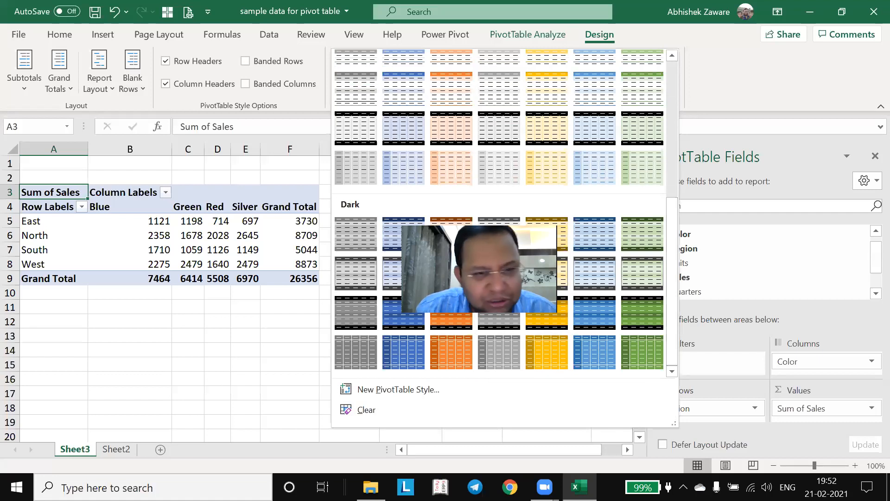
left_click(451, 274)
mouse_move(212, 231)
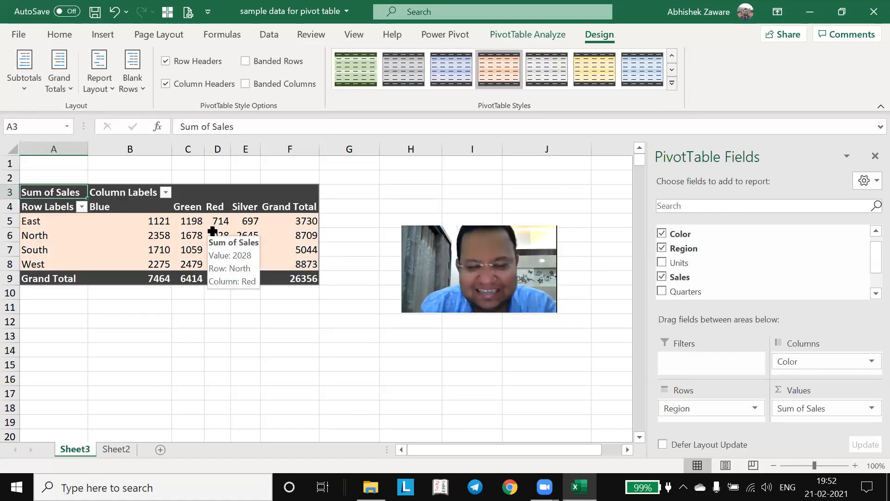
Switch the pivot table to the plain Light style with thin blue border lines
left_click(672, 82)
scroll(624, 220, "down", 2)
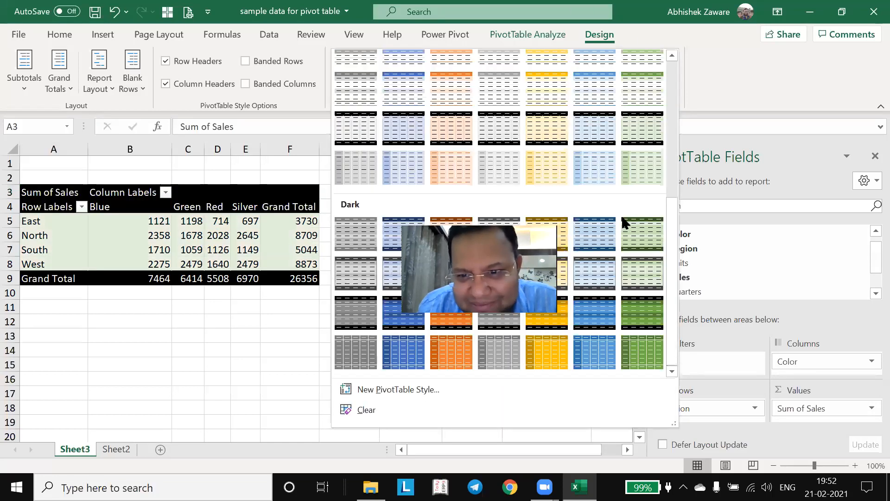
scroll(510, 185, "up", 6)
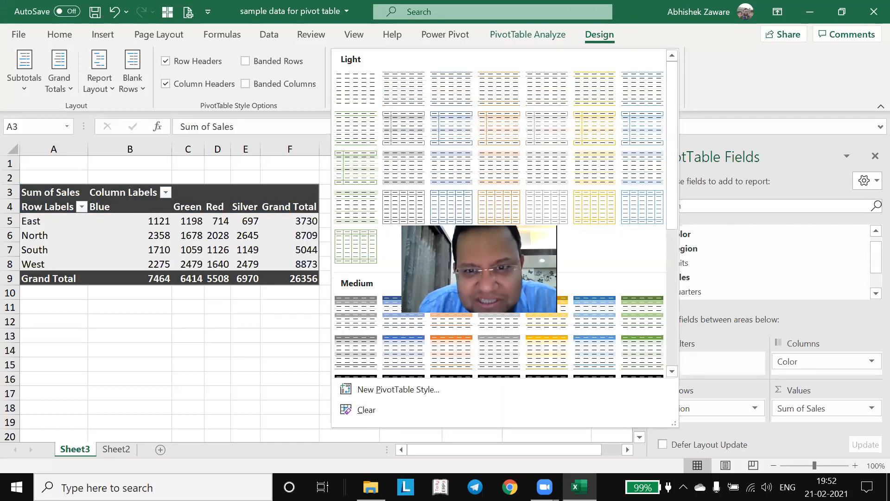
left_click(453, 96)
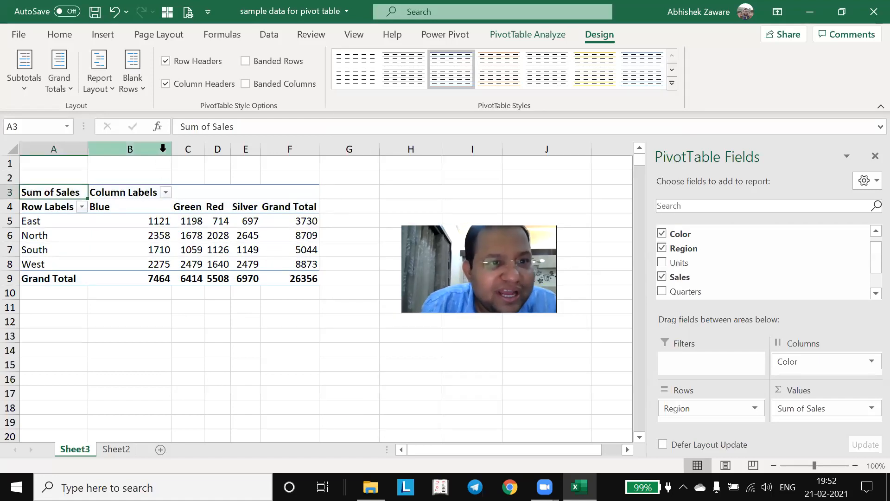
Find the Show Gridlines command and hide the gridlines on Sheet3
left_click(435, 11)
type("gri")
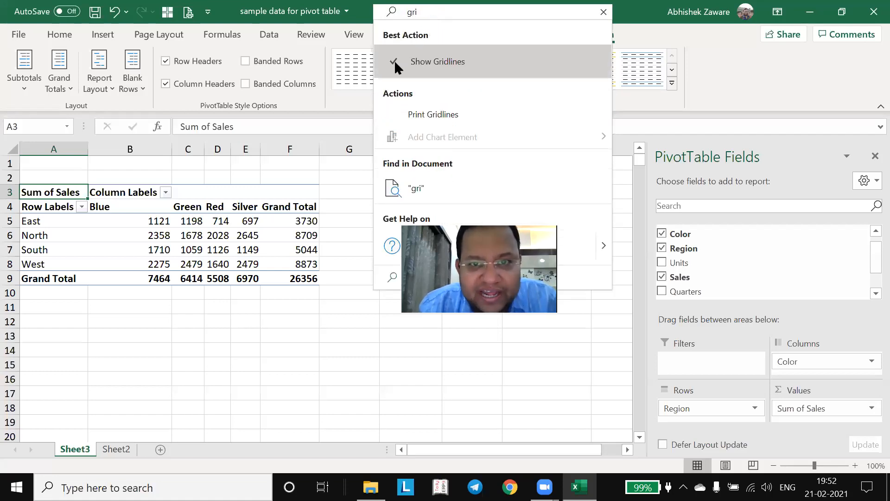
left_click(394, 60)
left_click(221, 335)
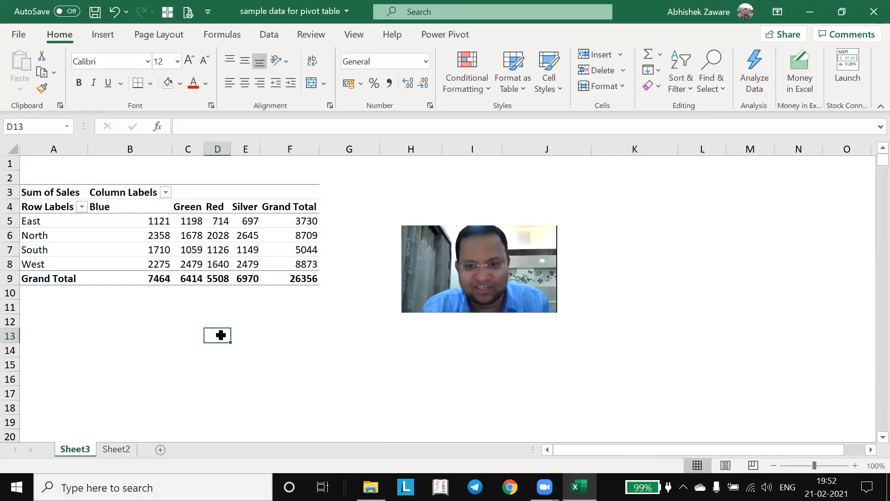
Try the orange Medium style on the pivot table and replace it with Light Blue, Pivot Style Medium 2
left_click(219, 251)
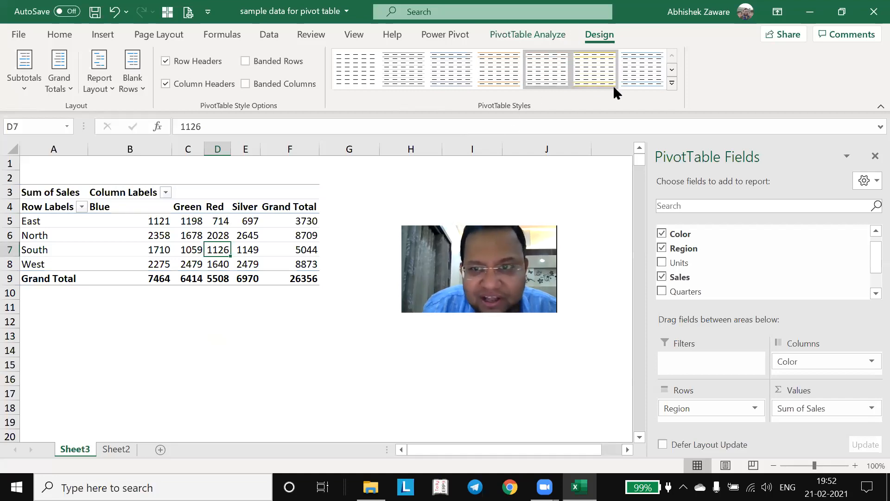
left_click(670, 83)
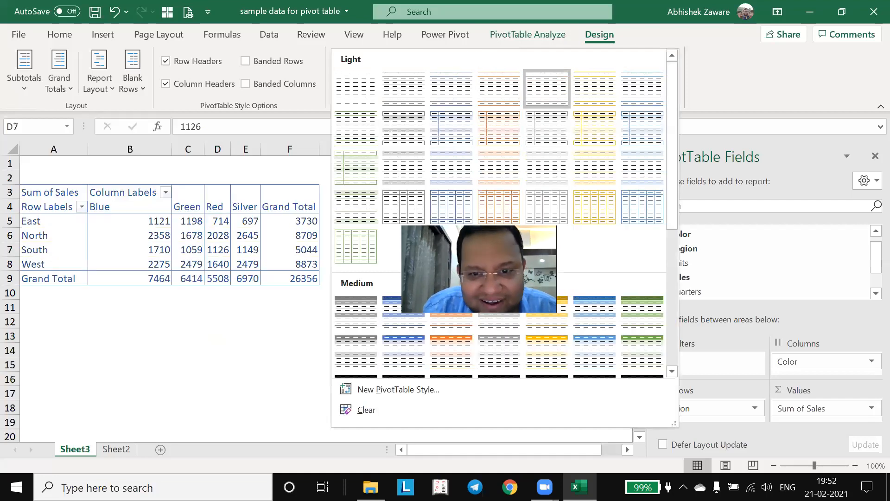
left_click(463, 323)
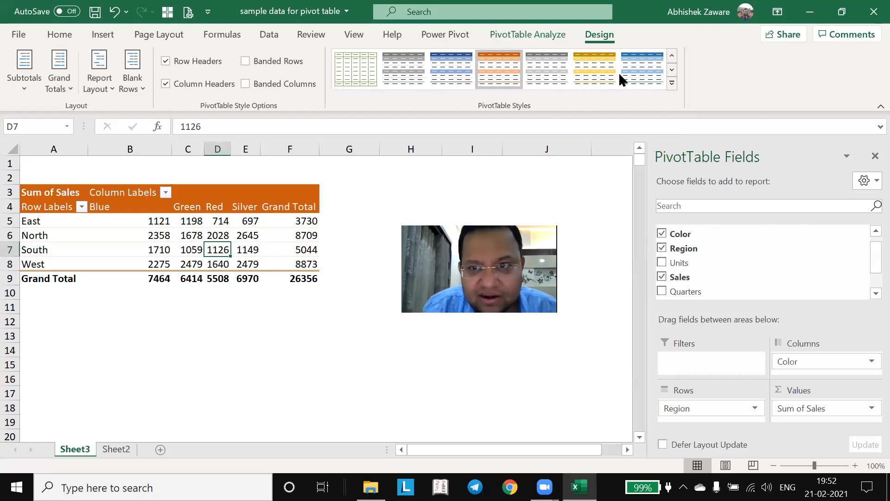
left_click(672, 82)
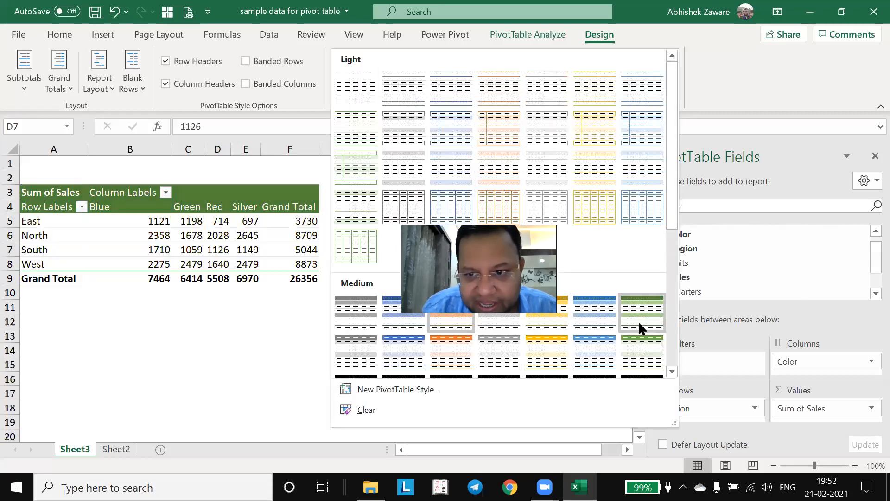
left_click(390, 311)
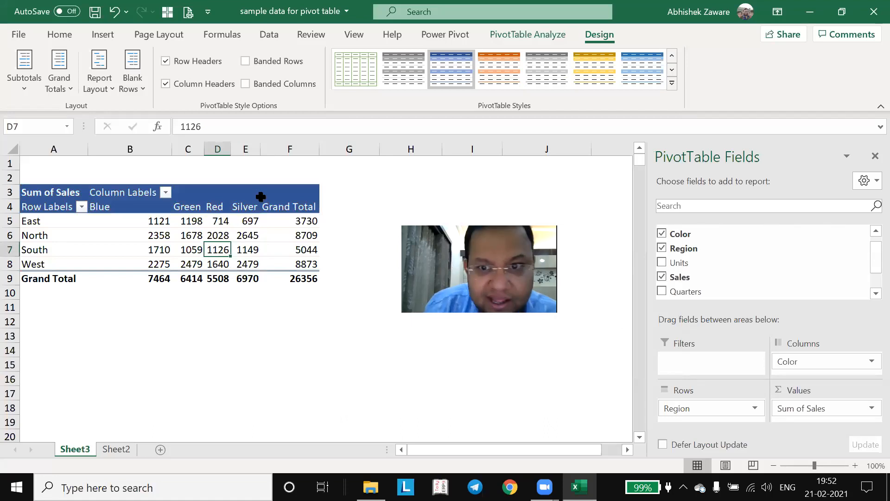
Try the Light style with a blue outline and blue figures on the pivot table
left_click(671, 83)
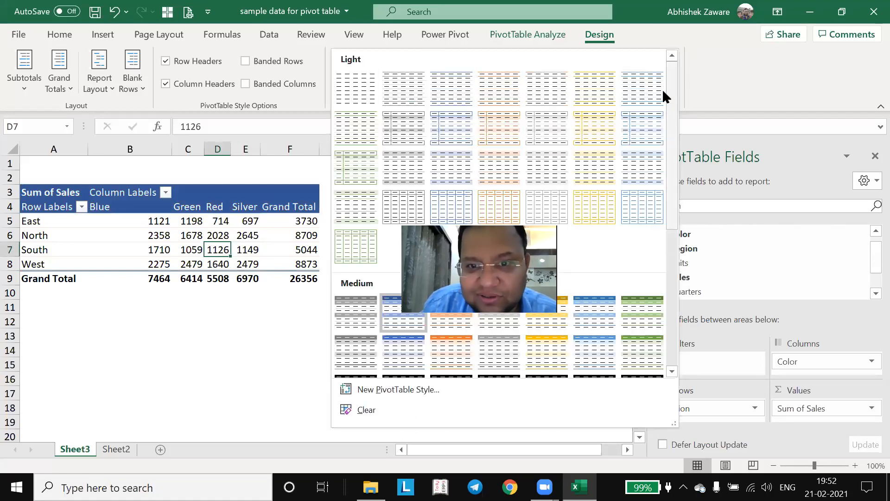
scroll(499, 209, "down", 3)
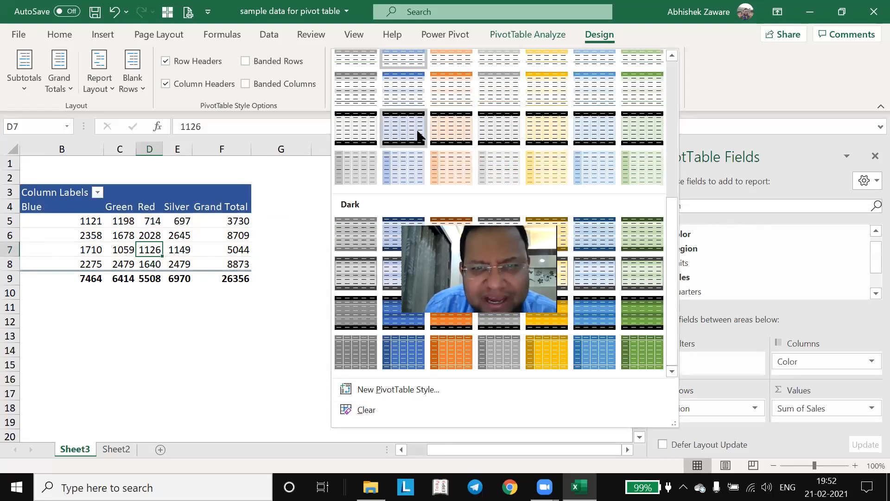
scroll(418, 134, "up", 5)
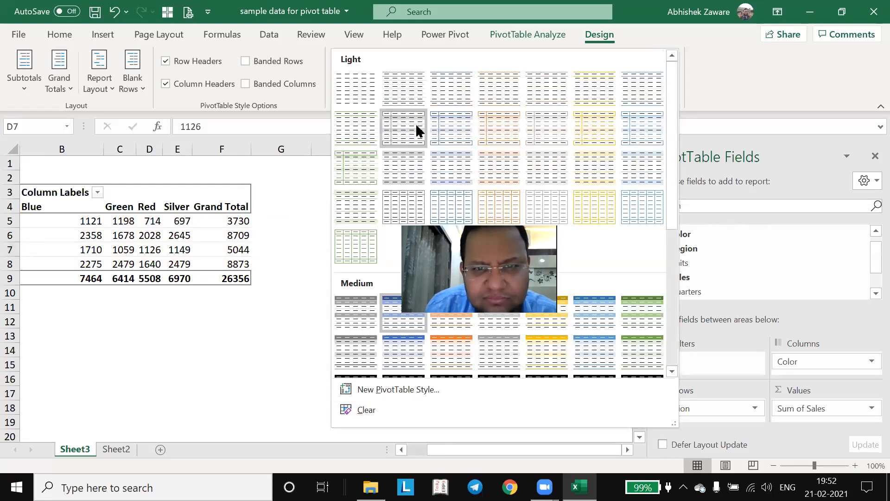
left_click(452, 130)
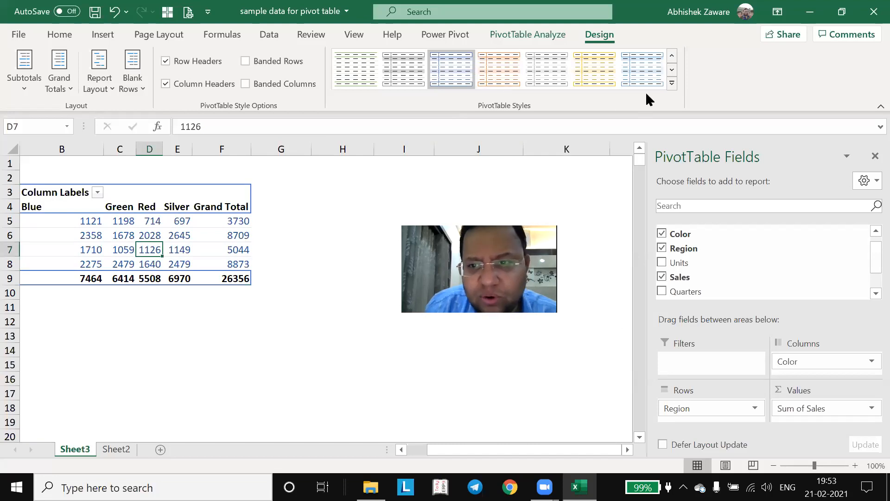
Apply the Light style with thin blue horizontal lines to the pivot table
left_click(672, 83)
left_click(468, 79)
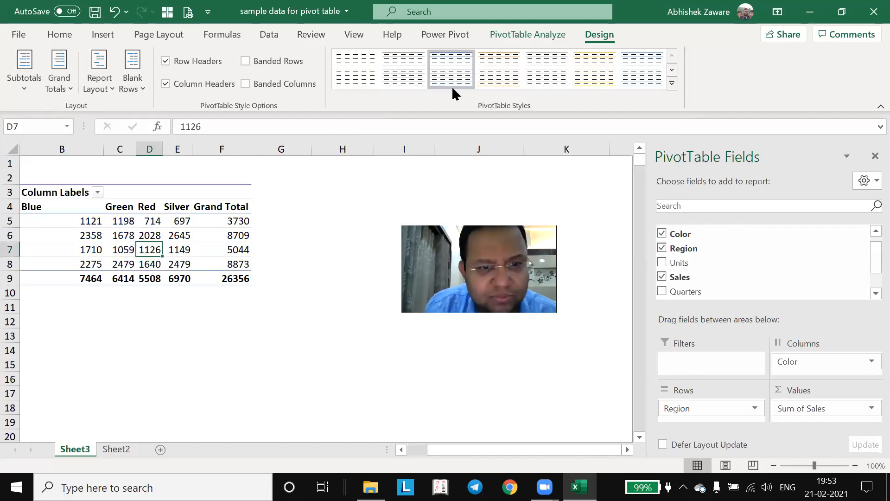
left_click(225, 218)
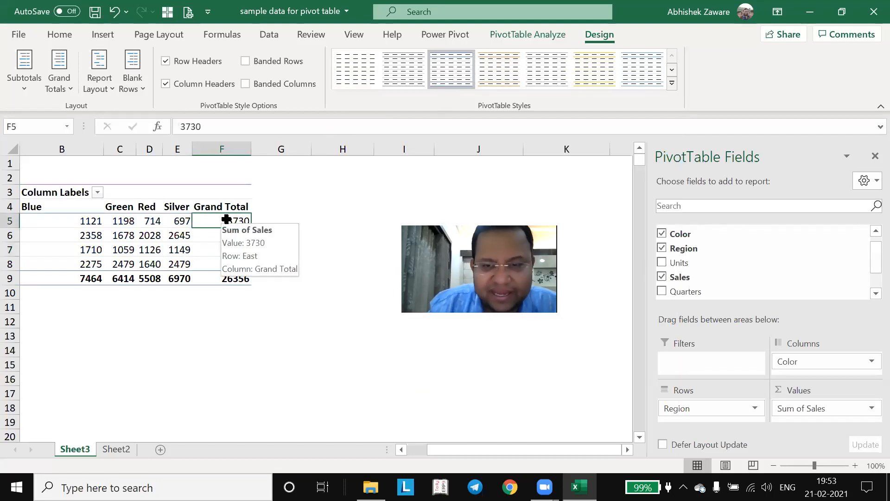
Set the pivot table's report layout to Compact Form
key("Left")
key("Left")
key("Left")
key("Left")
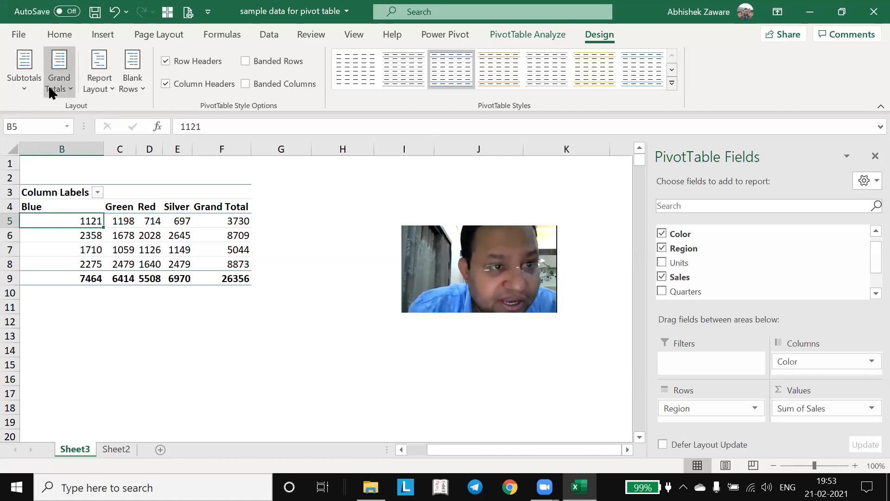
left_click(102, 87)
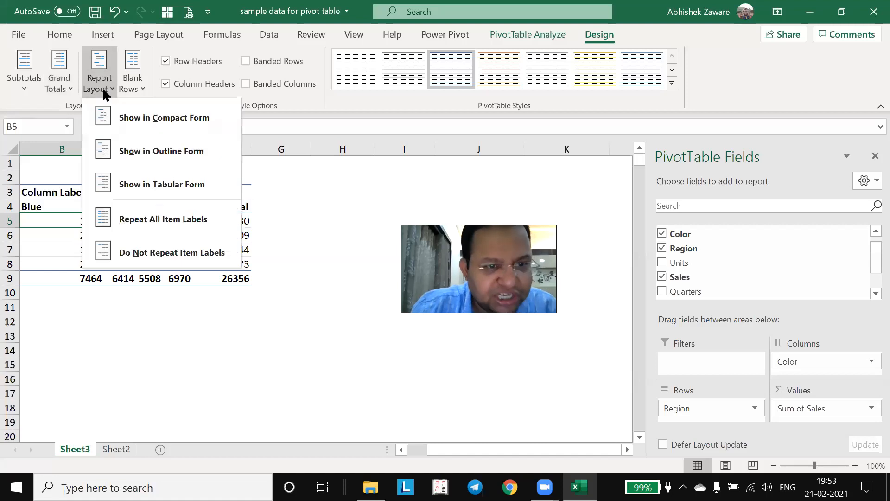
left_click(122, 117)
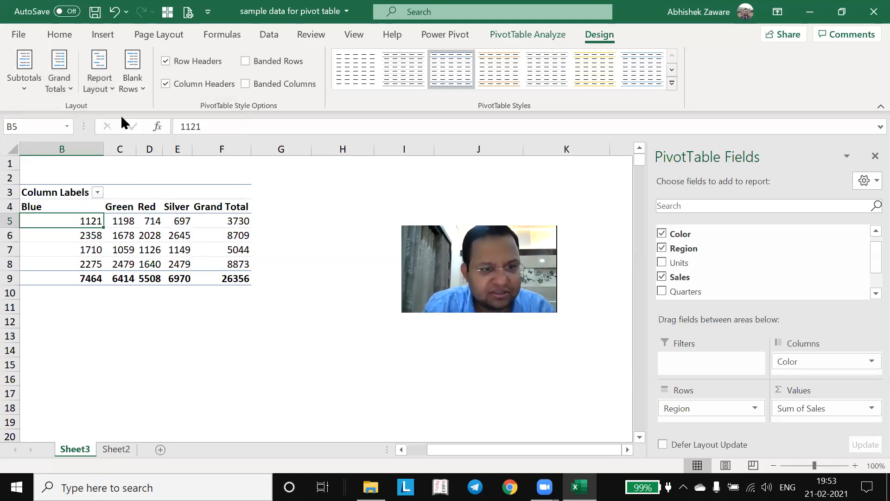
Set the pivot table's report layout to Outline Form and go to the East label in A5
left_click(98, 77)
left_click(128, 148)
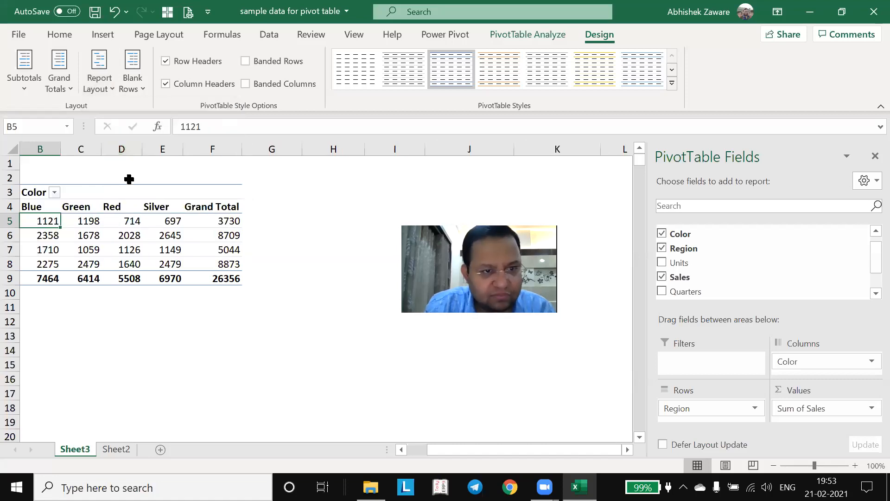
key("Up")
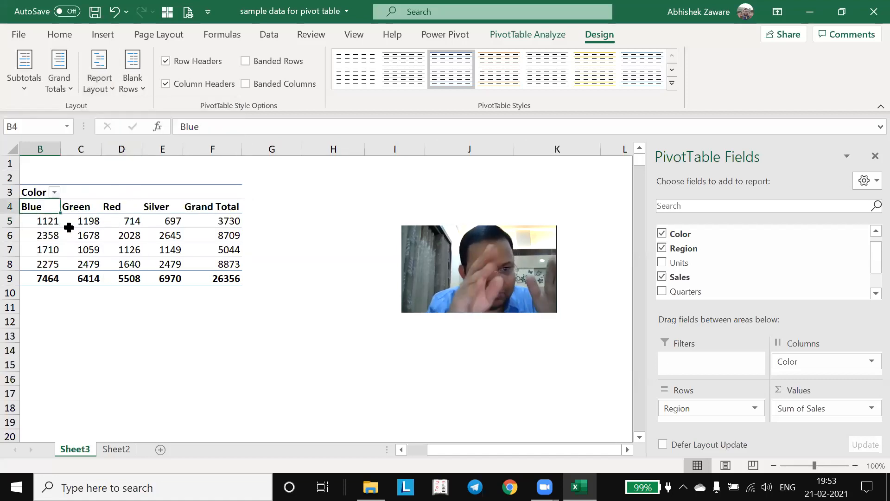
key("Left")
key("Down")
key("Down")
key("Up")
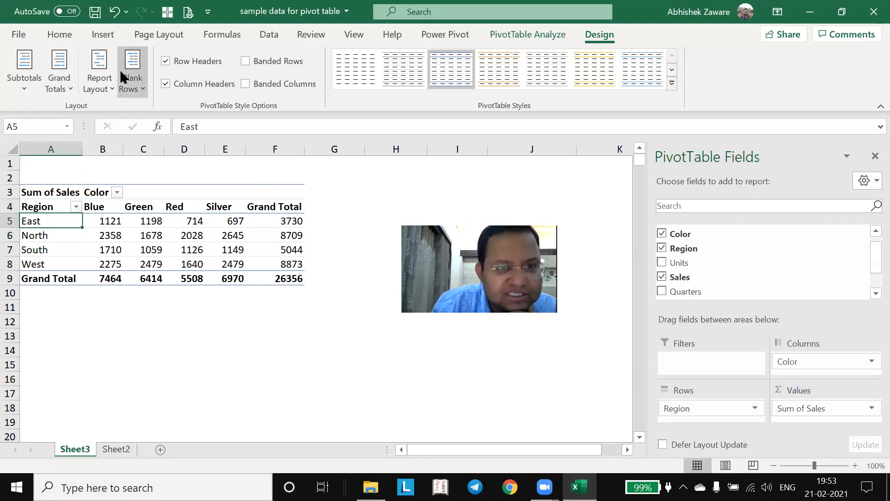
Change the pivot table's report layout to Tabular Form
left_click(106, 75)
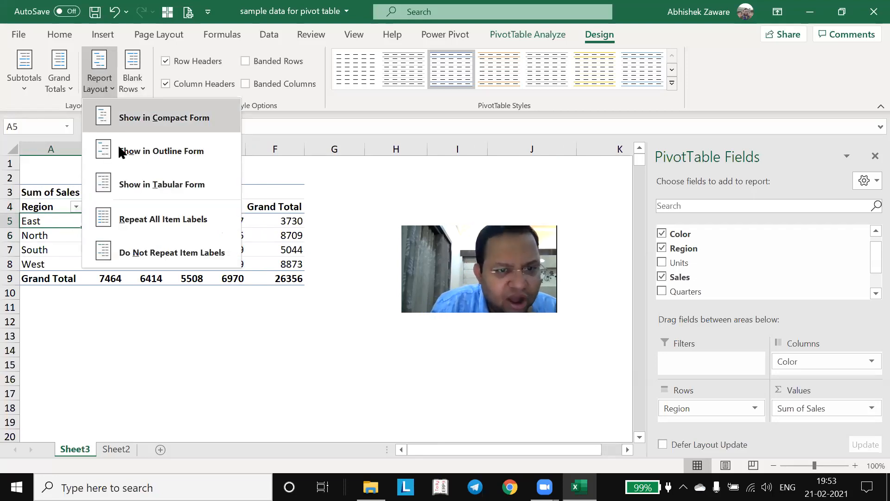
left_click(129, 185)
left_click(108, 71)
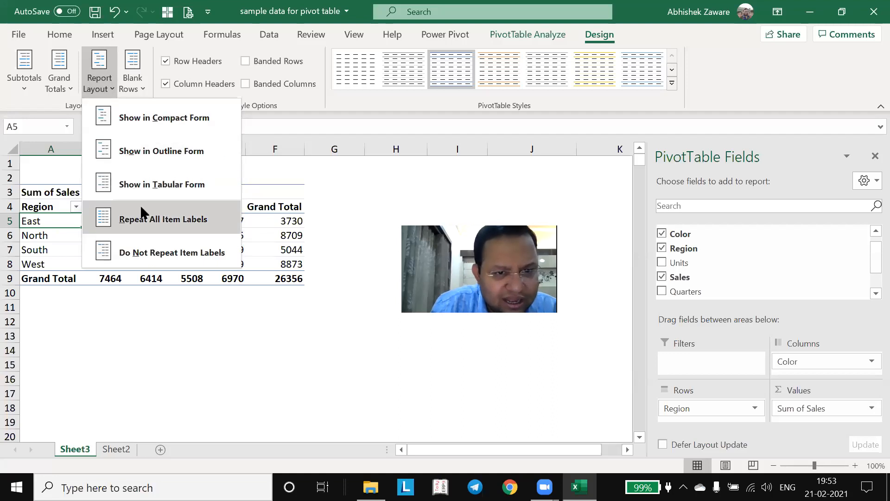
left_click(270, 246)
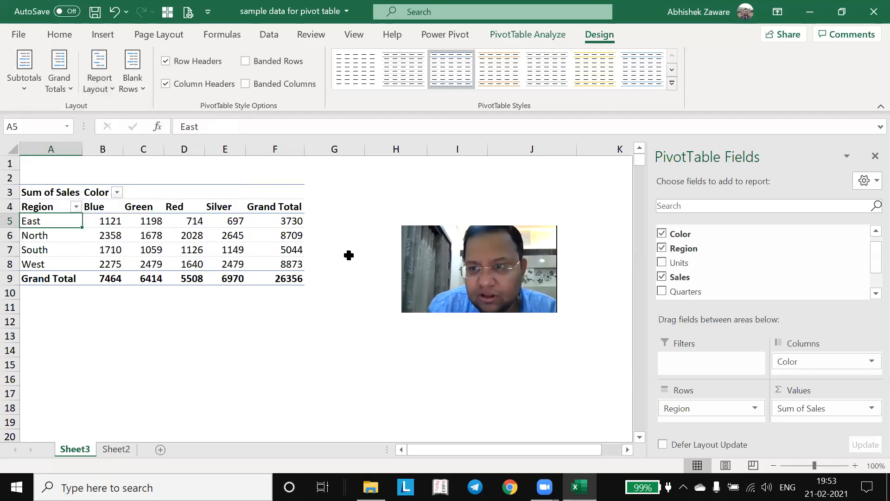
left_click(842, 113)
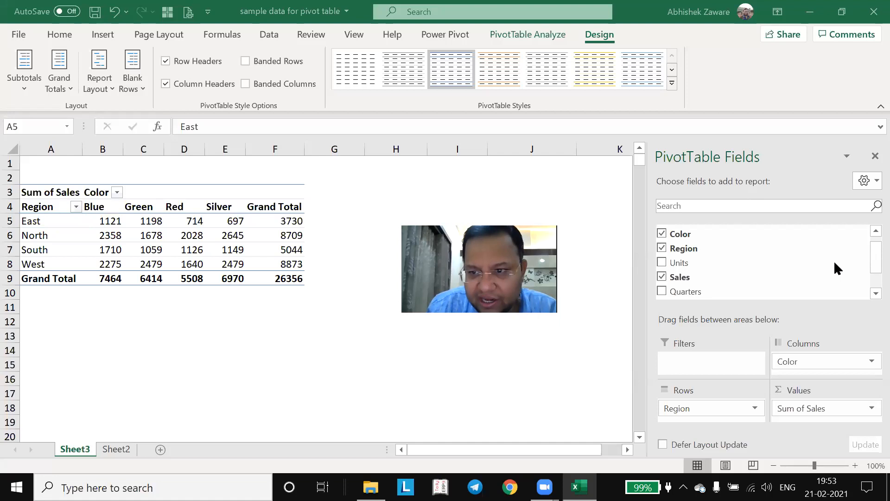
Add the Years field to the pivot table's rows beneath Region
scroll(835, 263, "down", 2)
left_click(659, 270)
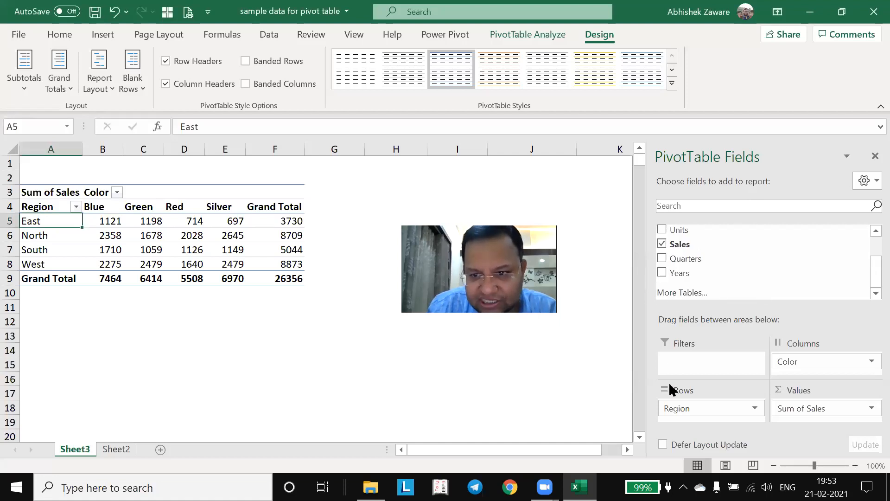
left_click(660, 270)
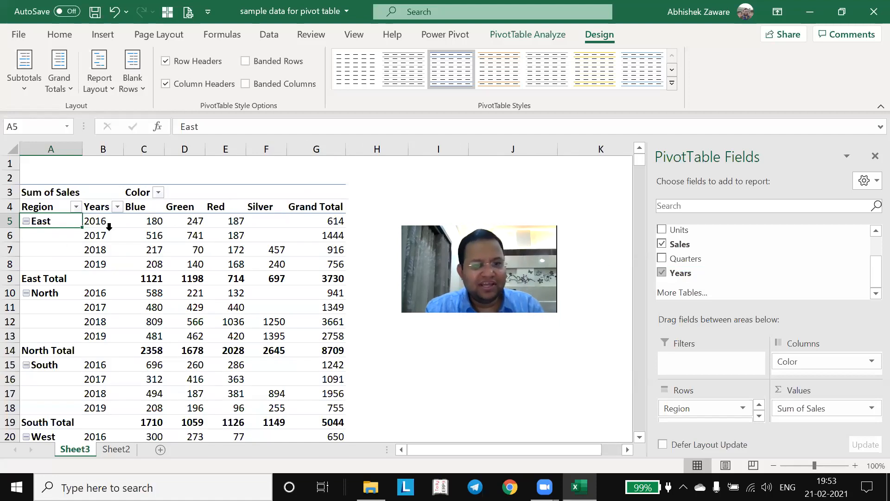
Try Compact Form on the Region and Years rows and replace it with Outline Form
left_click(104, 90)
left_click(131, 120)
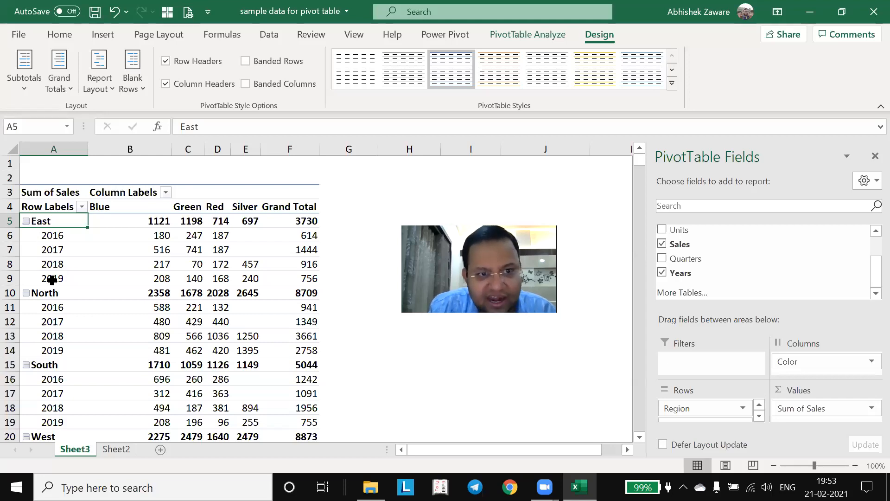
left_click(92, 80)
left_click(135, 139)
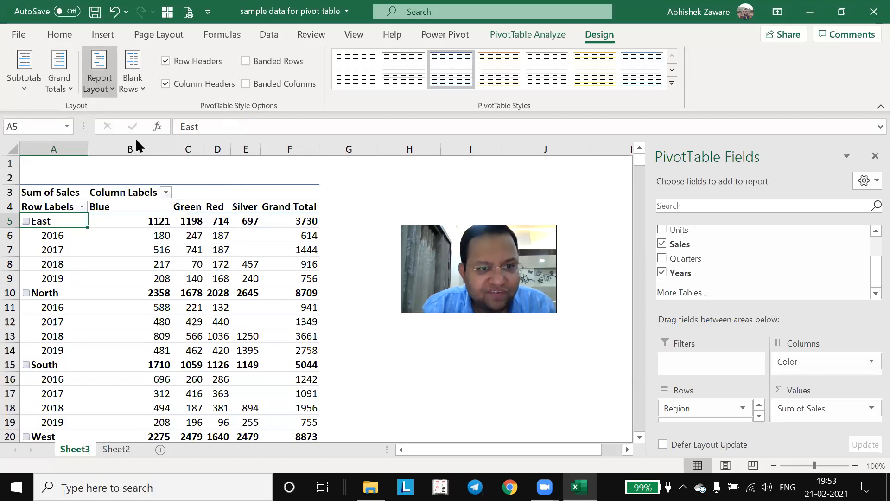
Examine how the outline layout places the Years labels and figures beneath the East and North regions
key("Down")
key("Right")
key("Down")
key("Down")
key("Down")
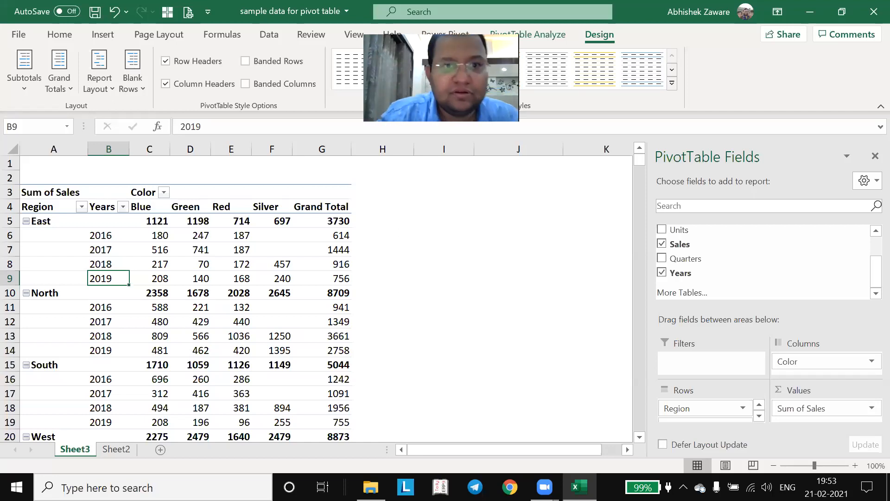
key("Down")
key("Down")
key("Down")
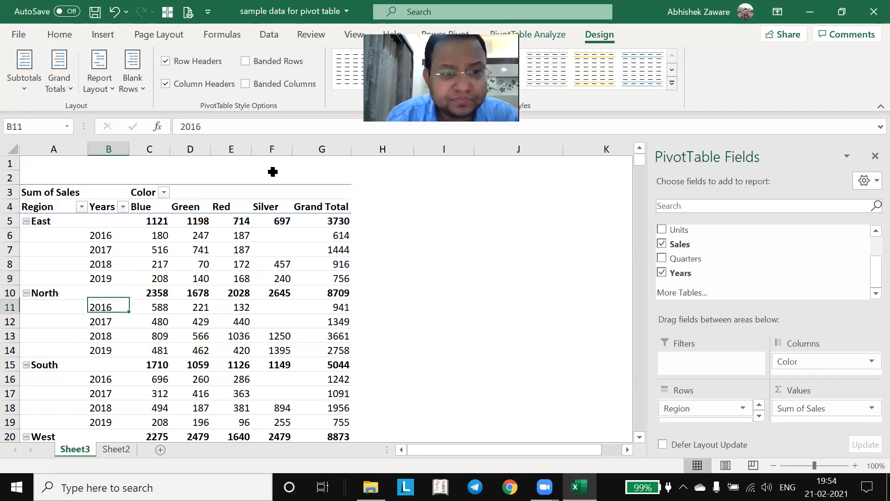
key("Down")
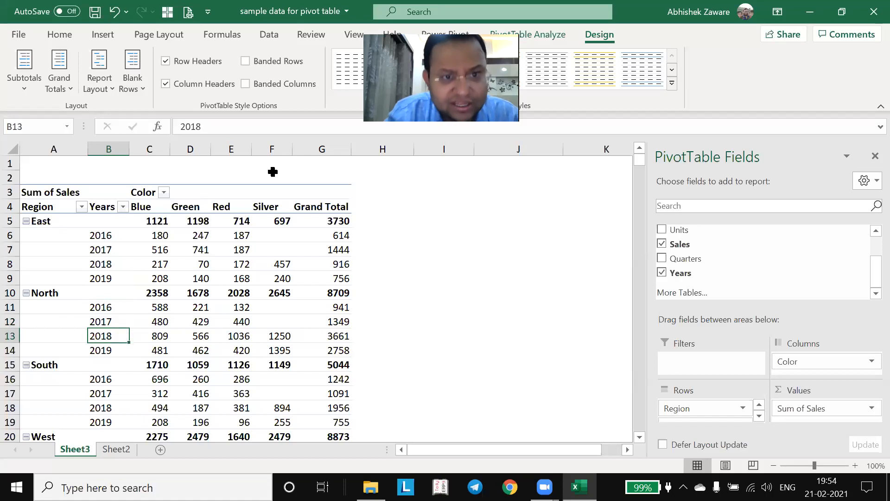
Switch the pivot table's report layout from Outline Form to Tabular Form
left_click(86, 85)
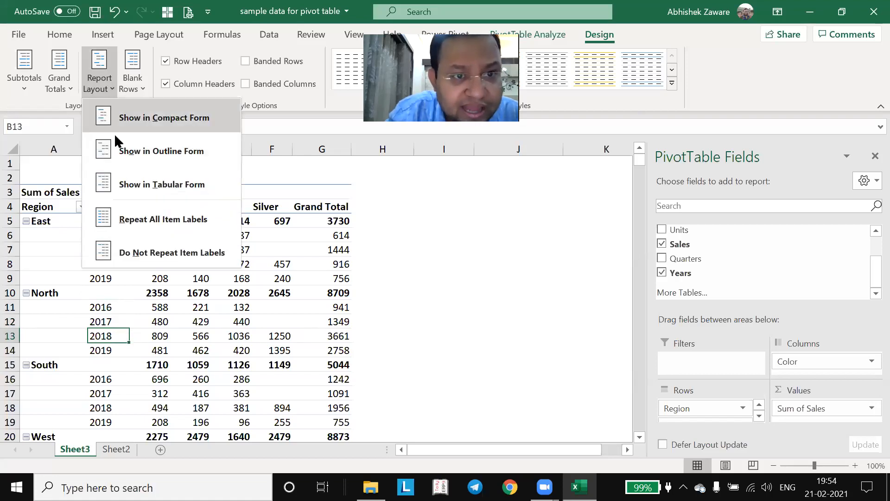
left_click(151, 182)
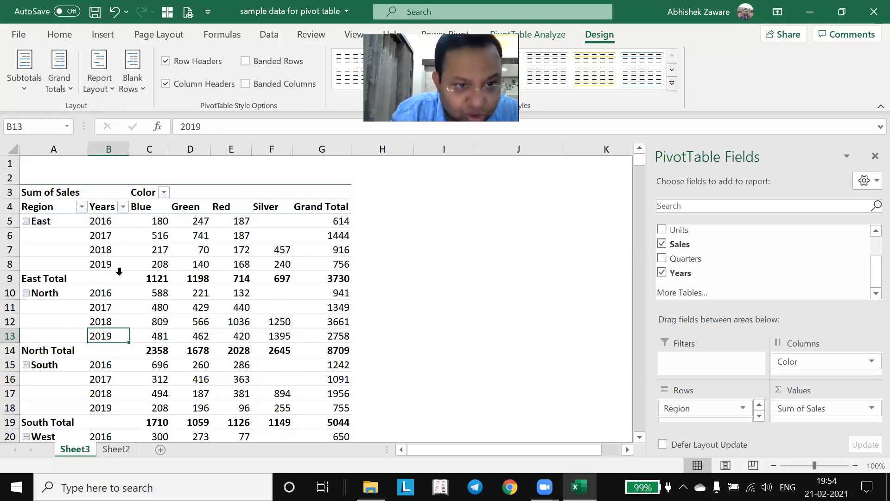
Turn off the subtotals for the Region field and the Years field
left_click(75, 278)
right_click(49, 275)
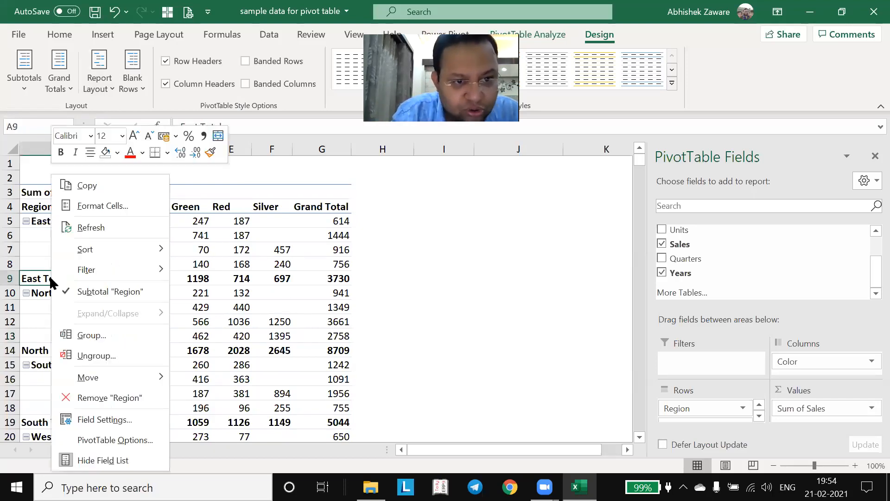
left_click(79, 292)
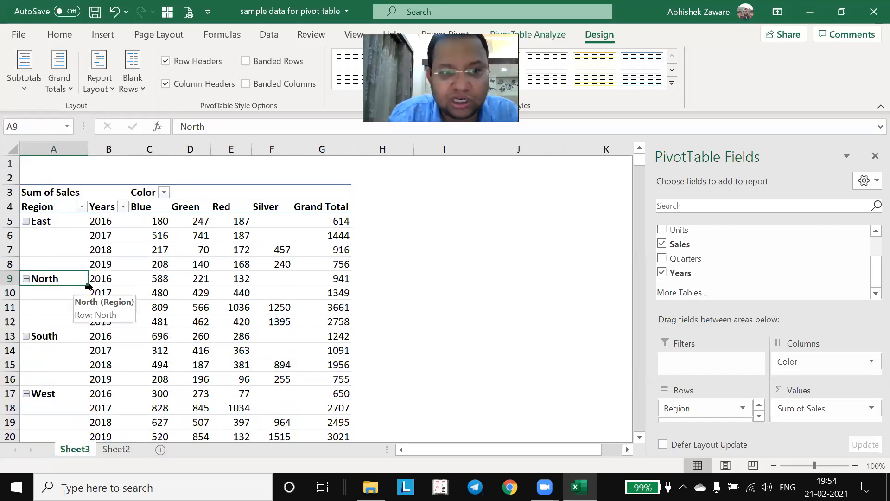
right_click(98, 242)
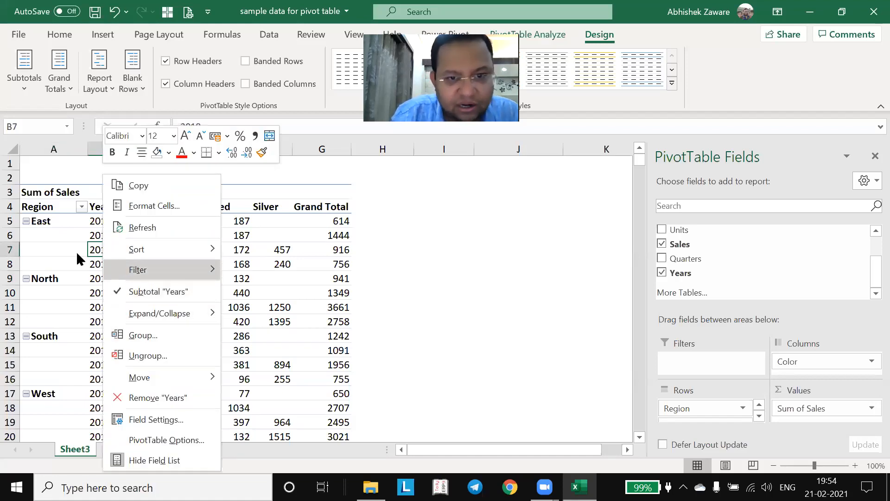
left_click(116, 290)
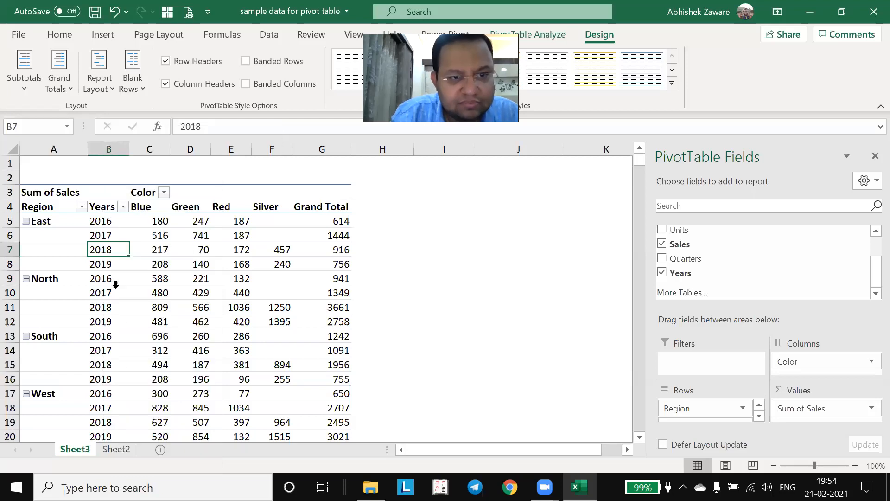
Turn the Region and Years subtotals back on and select the East label
left_click(48, 239)
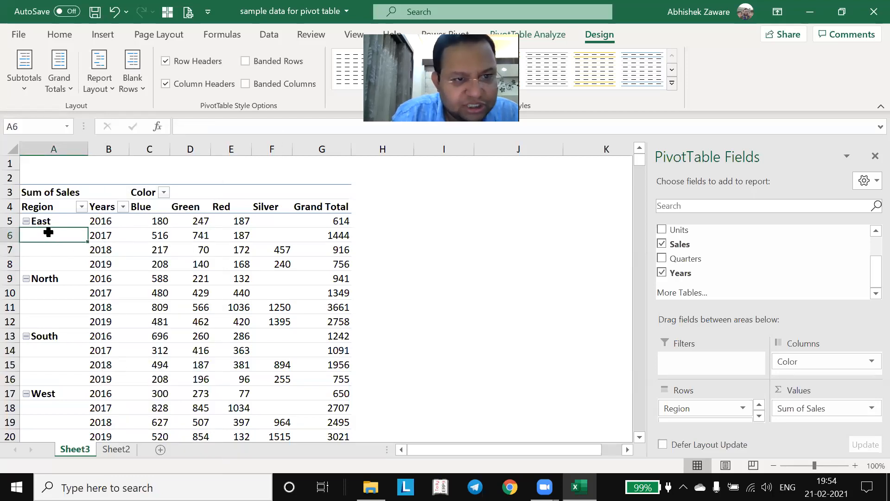
right_click(47, 221)
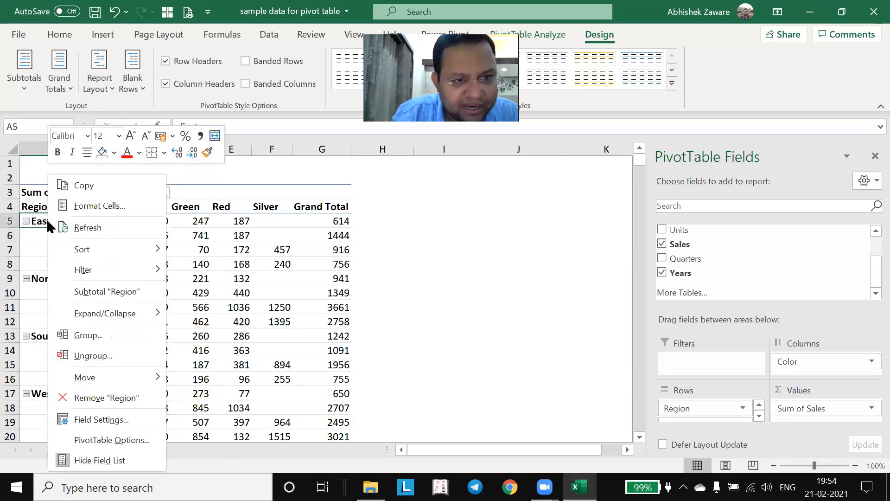
left_click(81, 295)
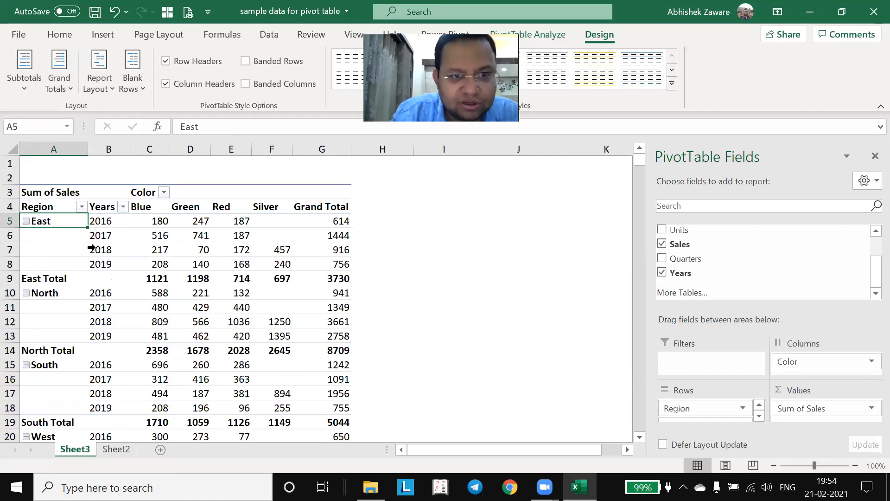
left_click(108, 219)
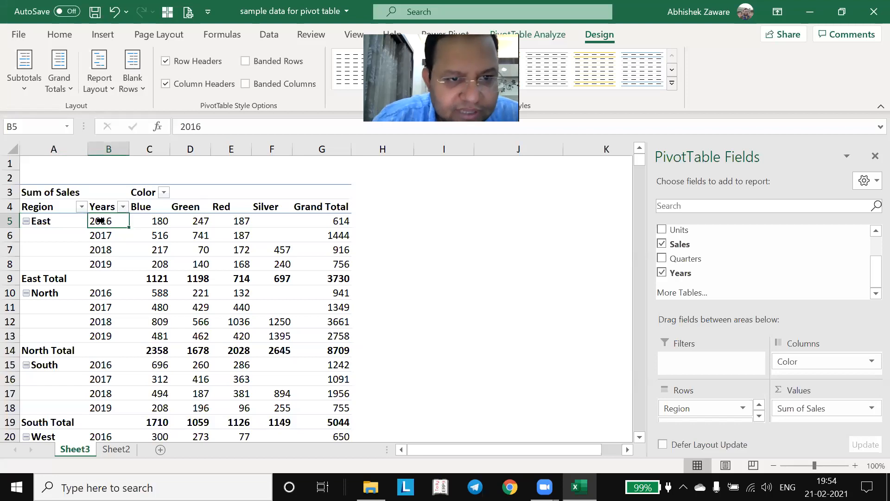
right_click(107, 219)
left_click(139, 287)
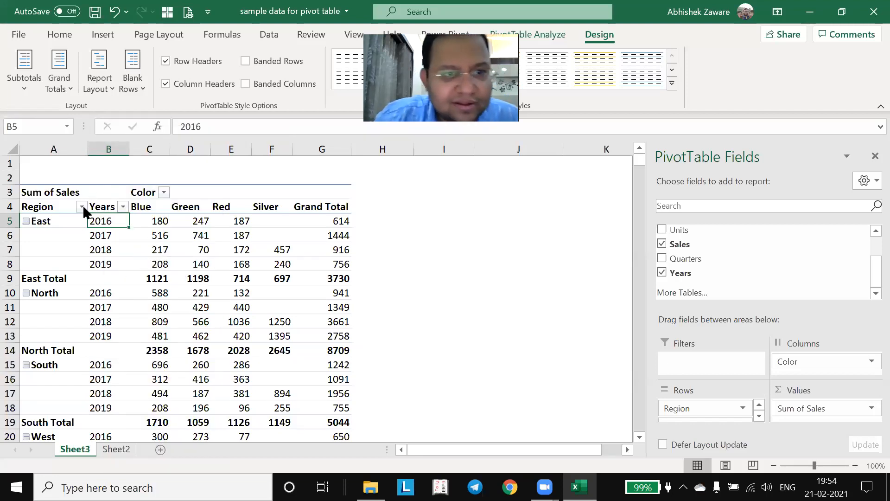
left_click(62, 222)
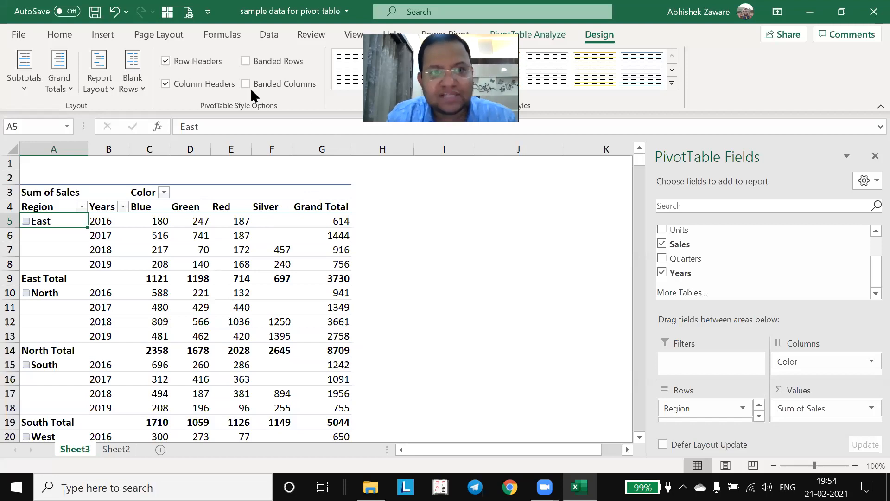
Set the pivot table's grand totals to On for Rows Only
left_click(60, 91)
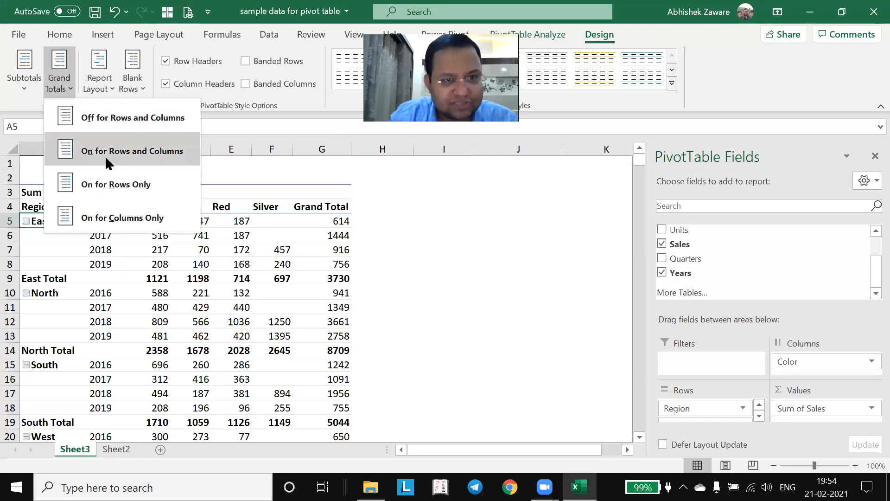
left_click(26, 91)
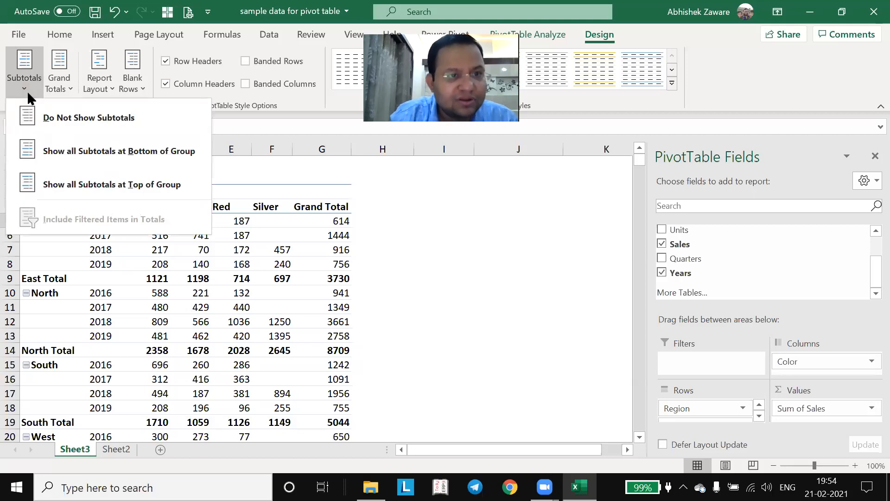
left_click(63, 70)
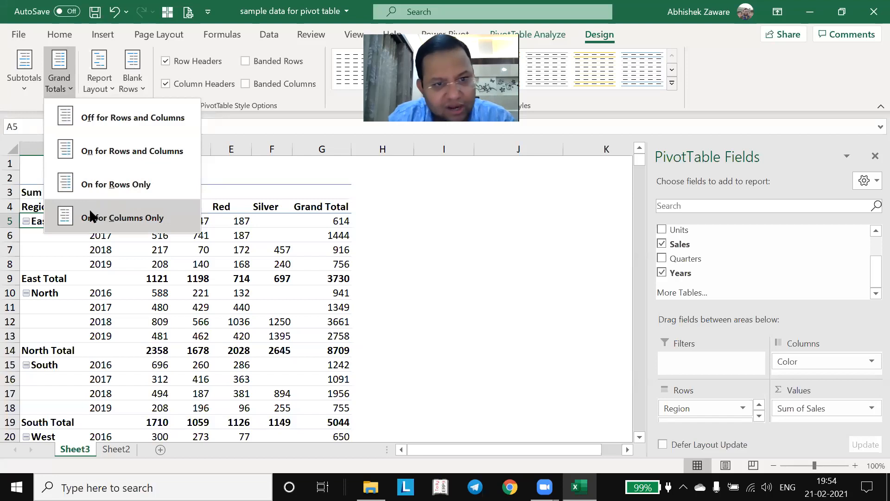
left_click(97, 190)
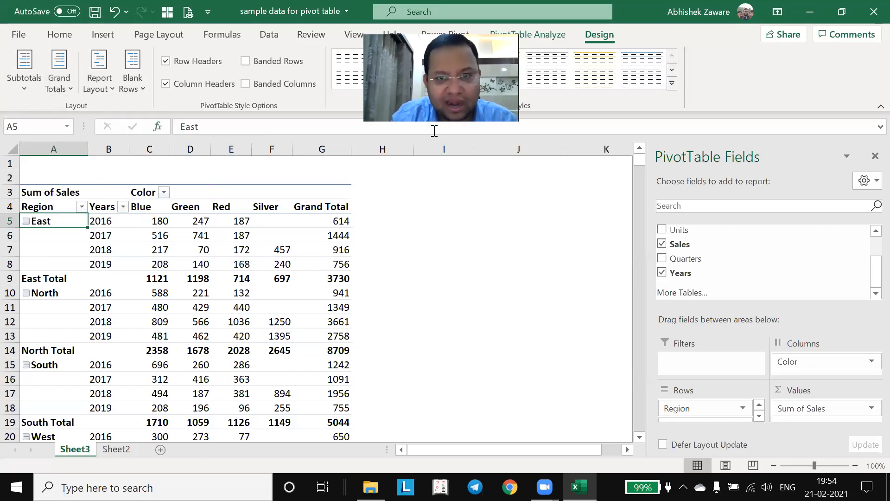
Remove all fields from the pivot table: Region and Years, Color, and Sum of Sales
scroll(677, 251, "up", 1)
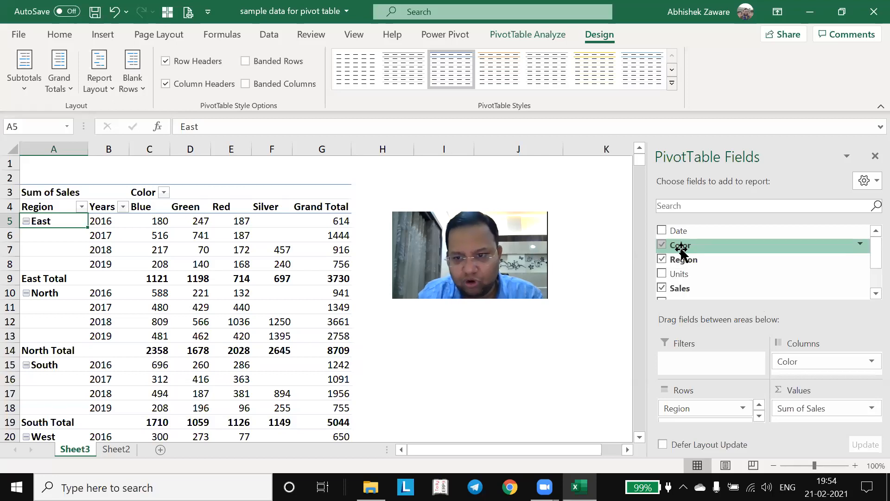
left_click_drag(722, 411, 550, 363)
left_click_drag(682, 405, 616, 392)
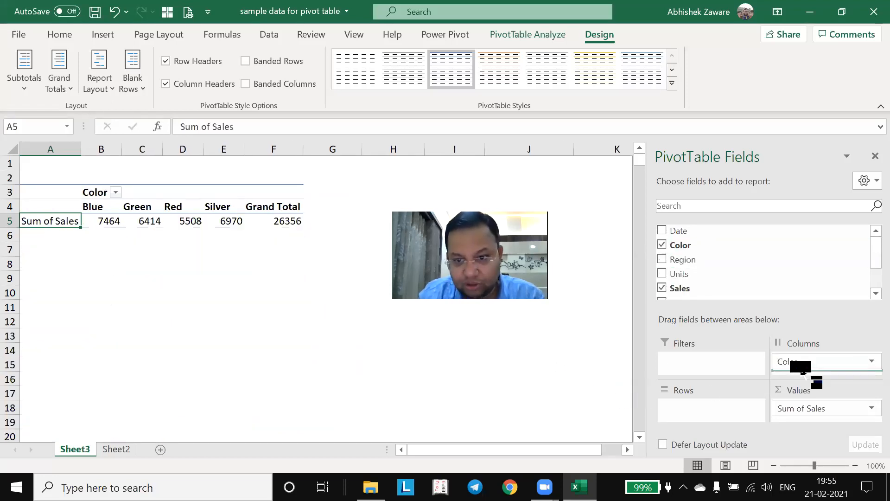
left_click_drag(789, 362, 598, 340)
left_click_drag(594, 336, 573, 332)
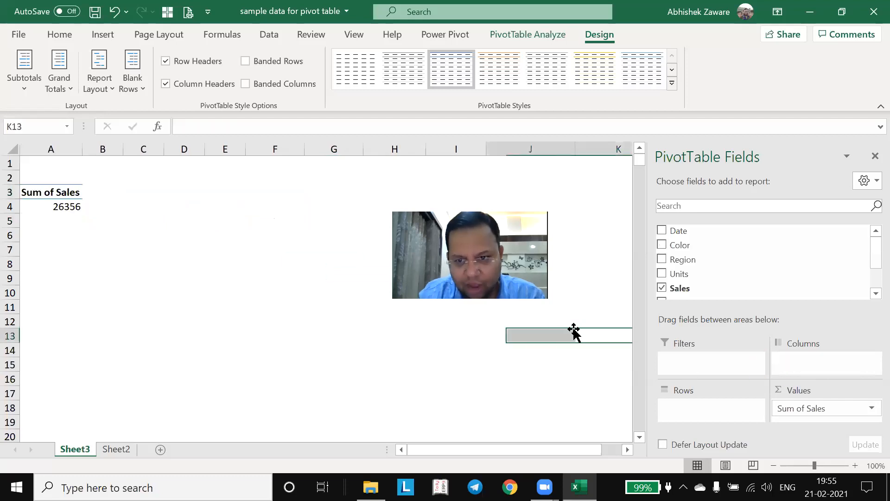
left_click(59, 209)
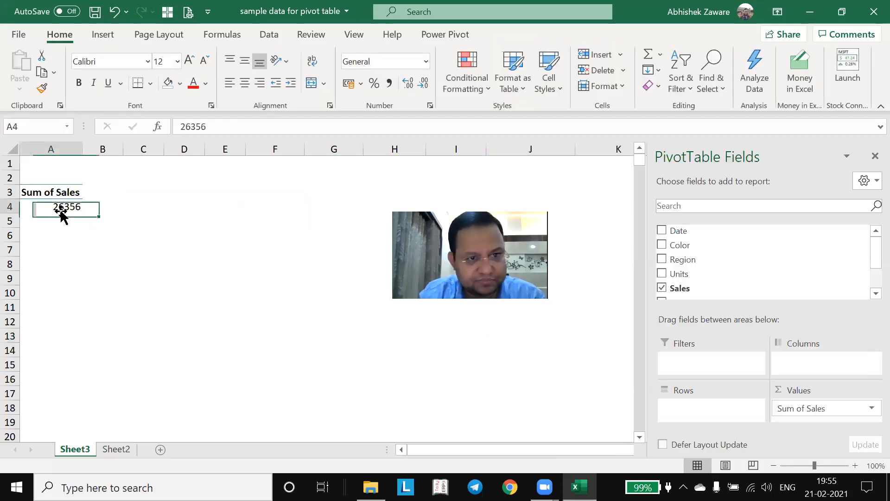
left_click_drag(778, 400, 582, 377)
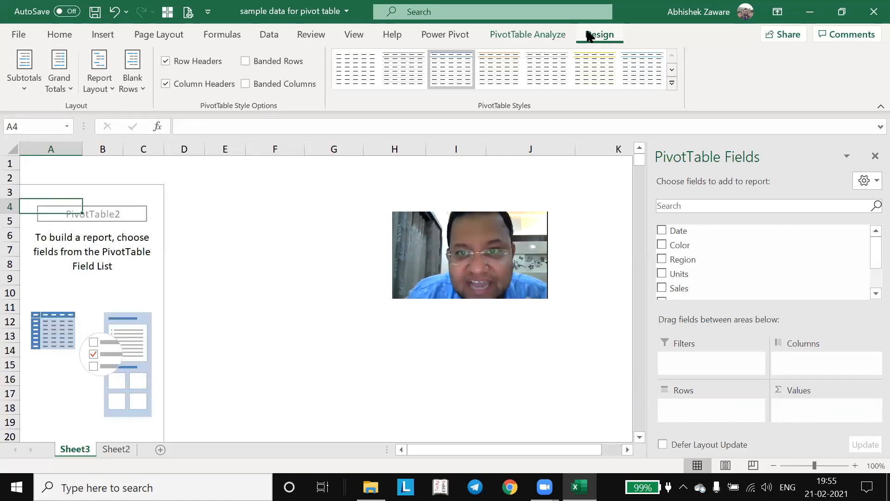
Rebuild the pivot table with Region in the rows, Color in the columns and Sales in the values
left_click(525, 28)
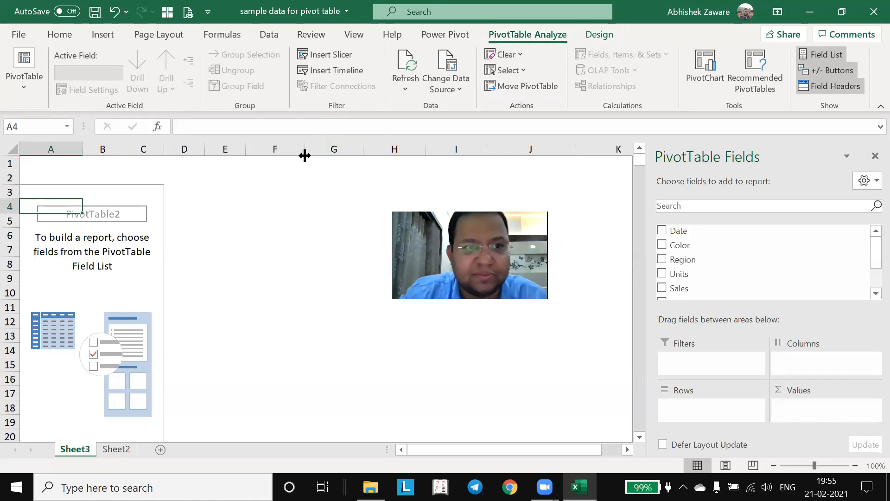
left_click_drag(686, 261, 693, 410)
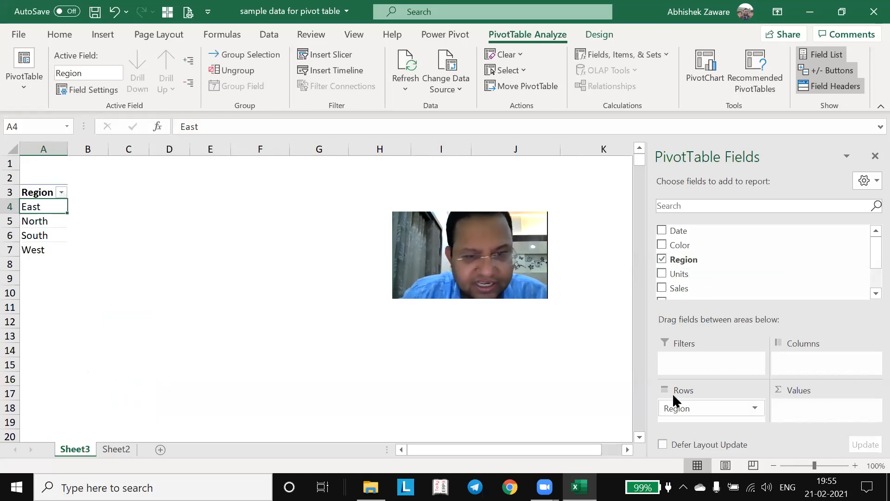
left_click_drag(678, 246, 811, 363)
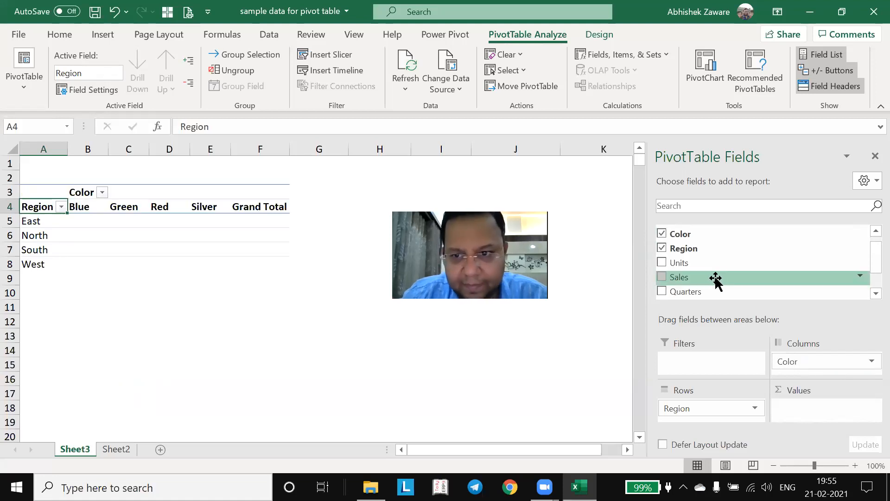
scroll(710, 288, "down", 1)
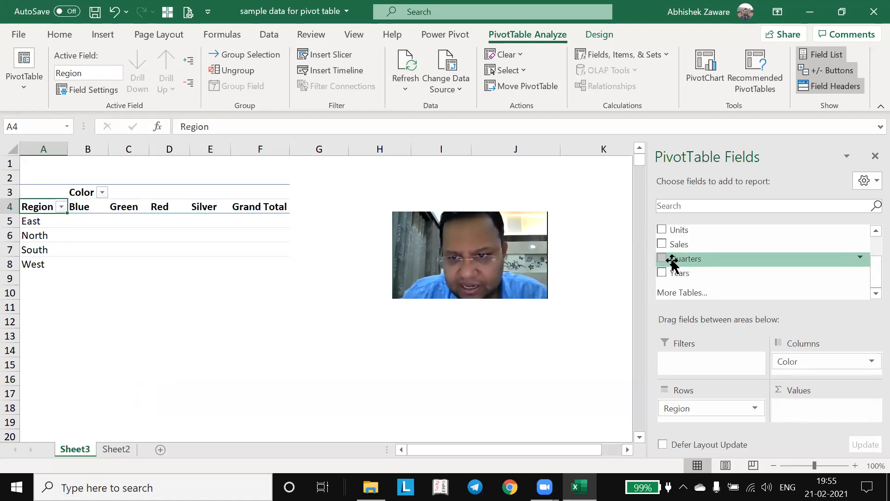
left_click_drag(670, 251, 782, 414)
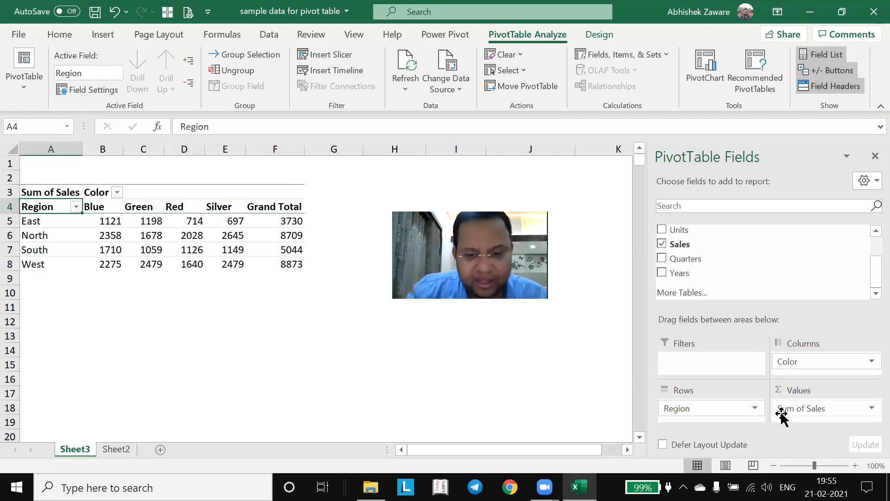
Turn off the subtotal for the Region field and select the North label
left_click(29, 220)
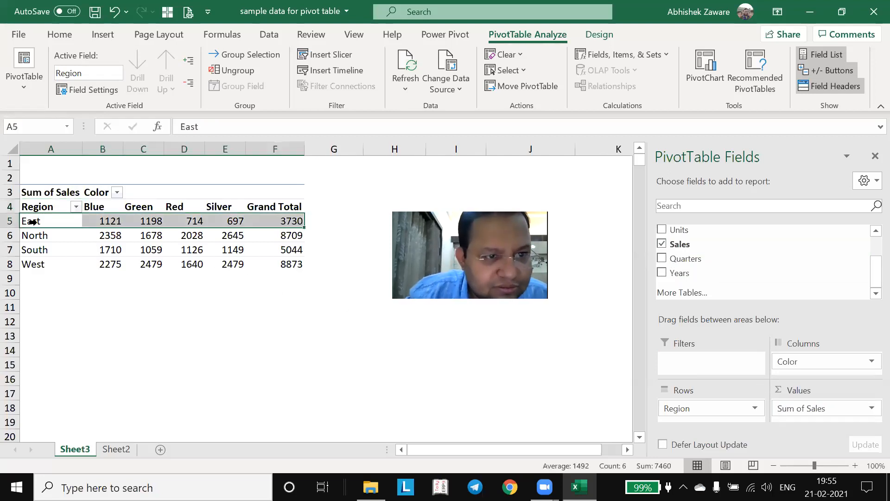
right_click(37, 221)
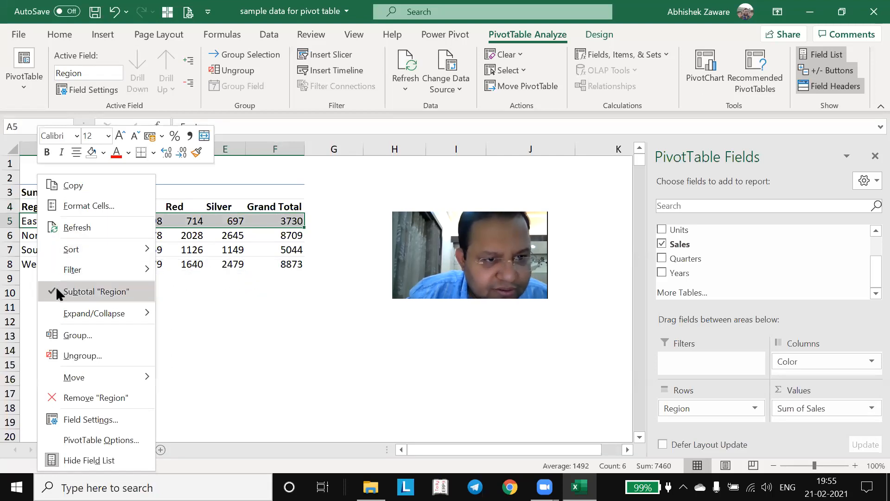
left_click(56, 288)
left_click(44, 234)
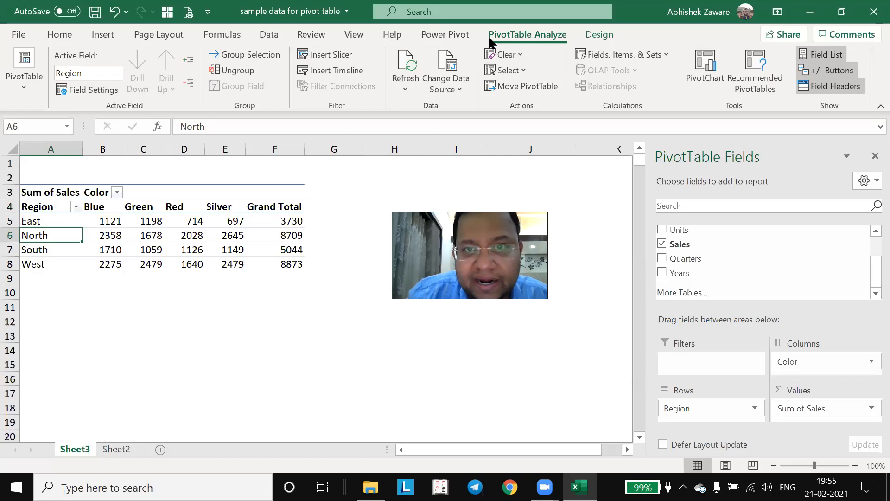
Turn the Region subtotal back on from the West label
left_click(591, 37)
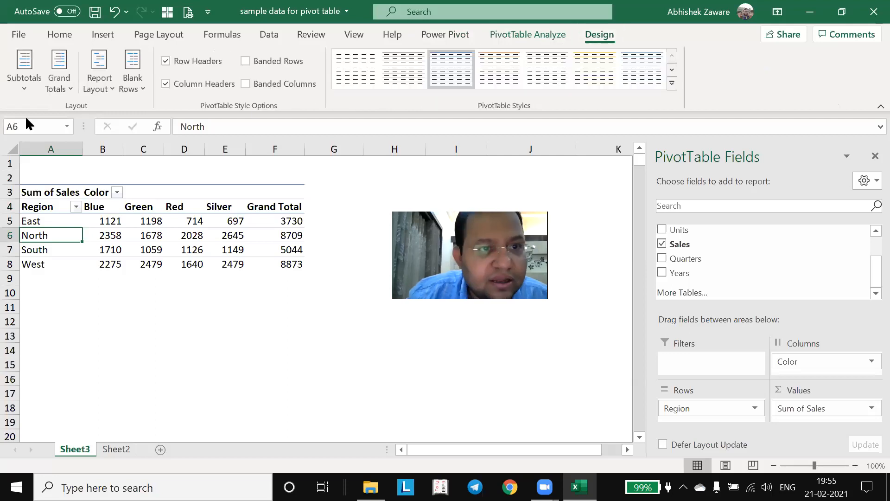
left_click(55, 88)
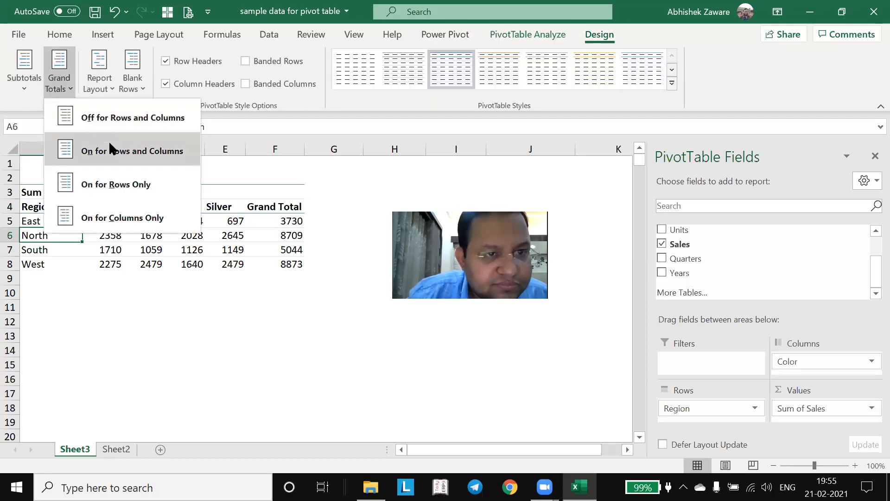
left_click(41, 273)
right_click(43, 260)
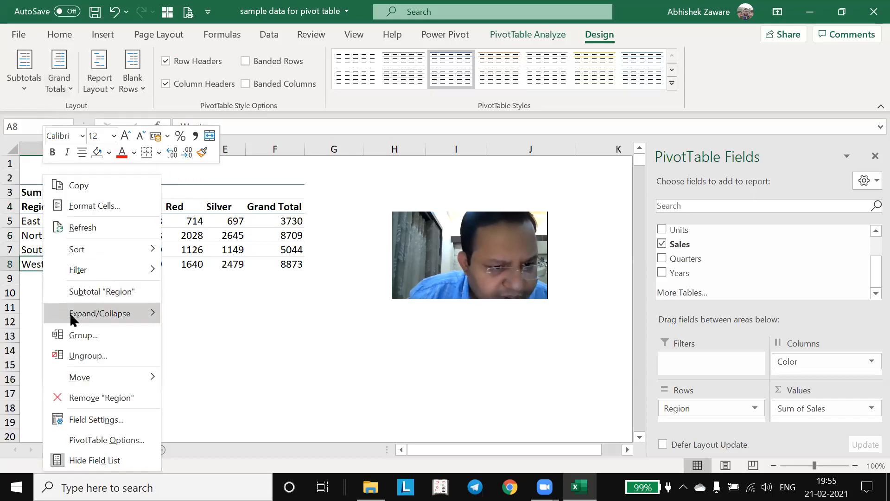
left_click(83, 292)
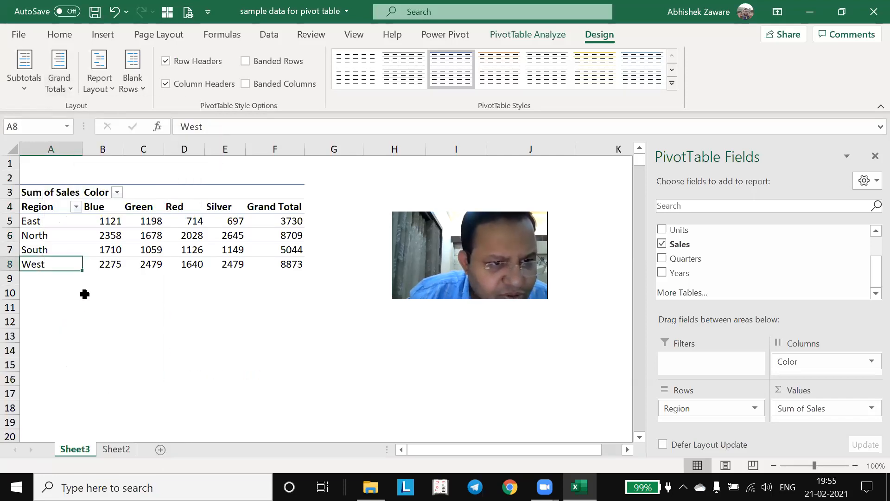
left_click(97, 231)
right_click(98, 231)
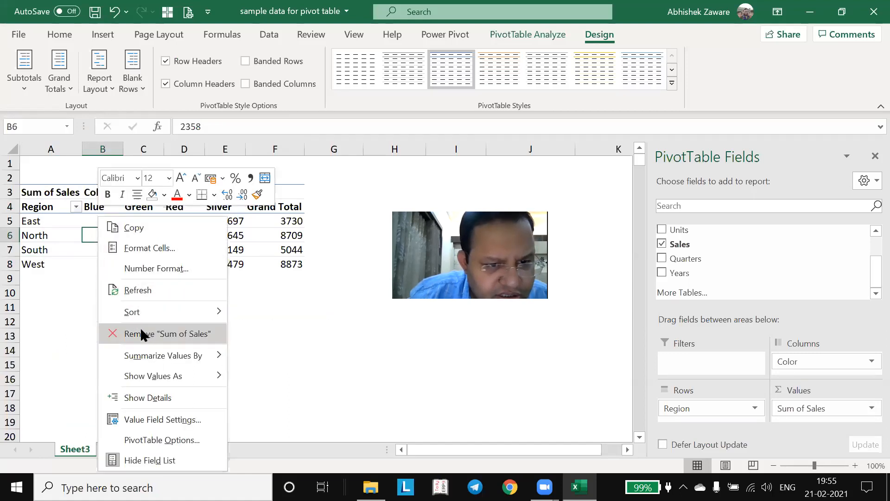
key("Escape")
left_click(95, 221)
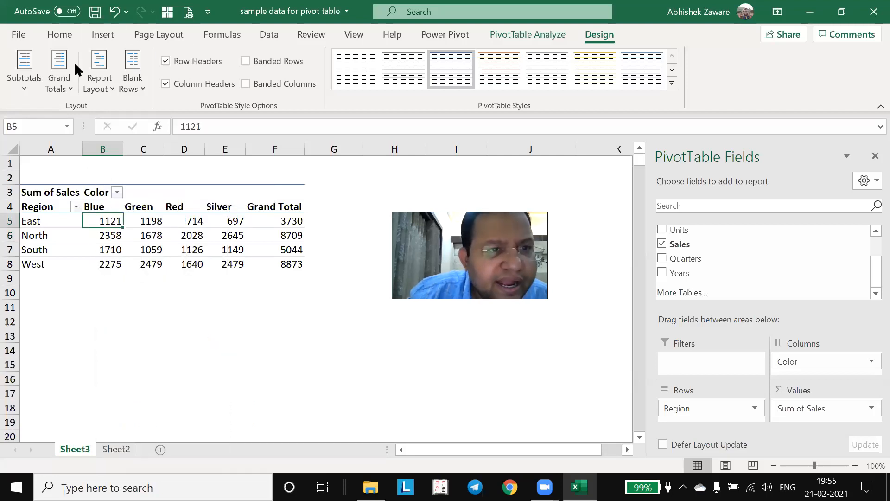
Turn the pivot table's grand totals off for both rows and columns
left_click(63, 65)
left_click(25, 80)
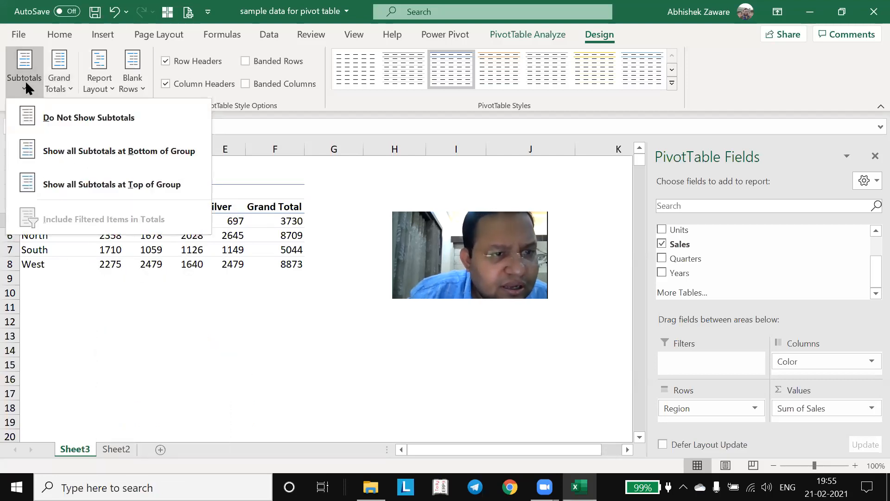
left_click(62, 79)
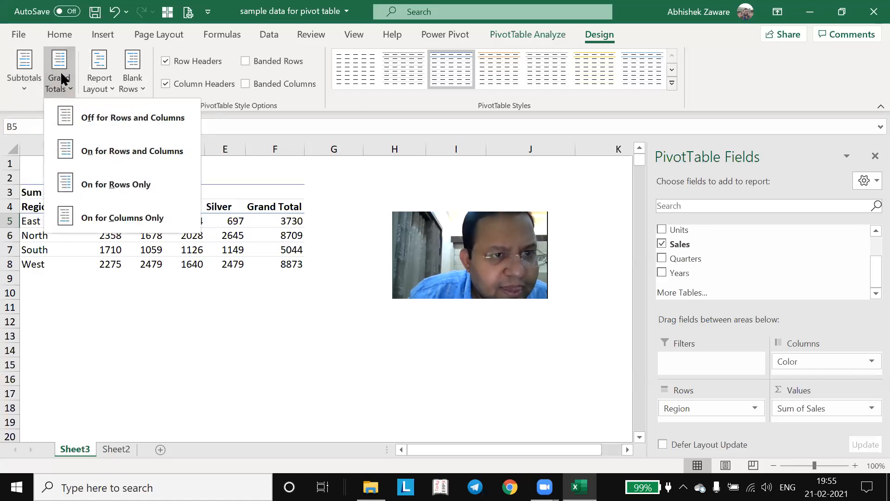
left_click(93, 123)
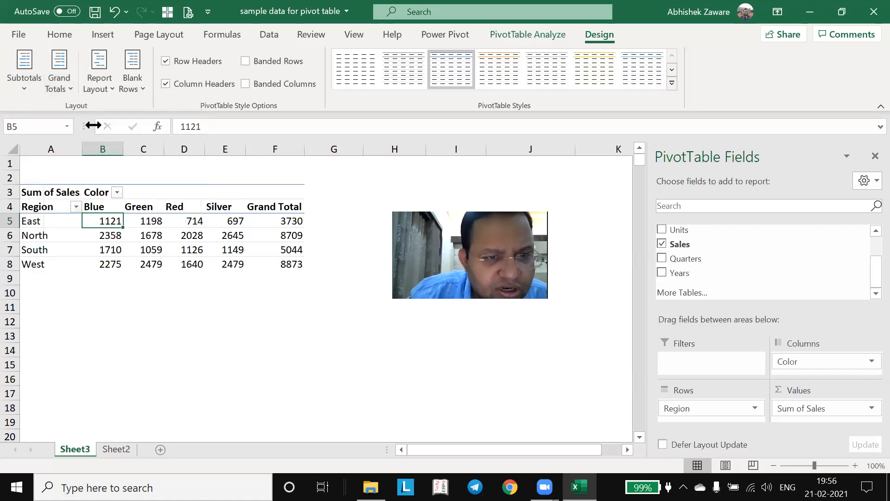
left_click(48, 58)
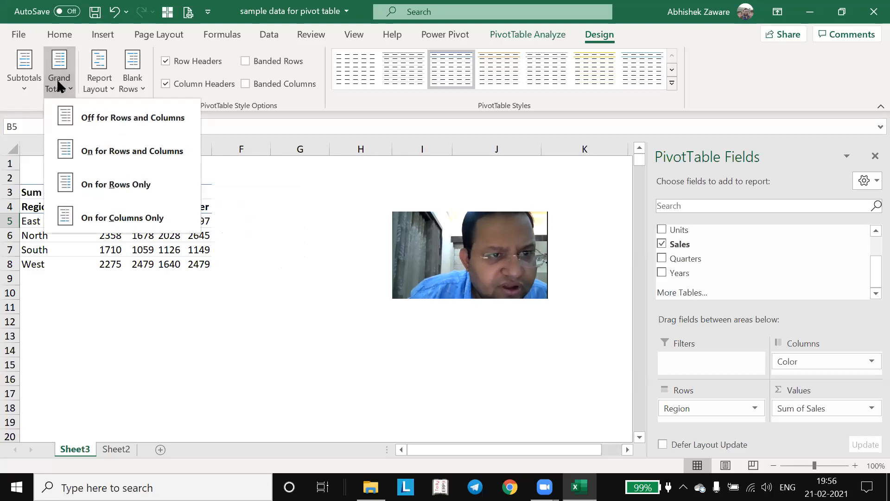
left_click(80, 125)
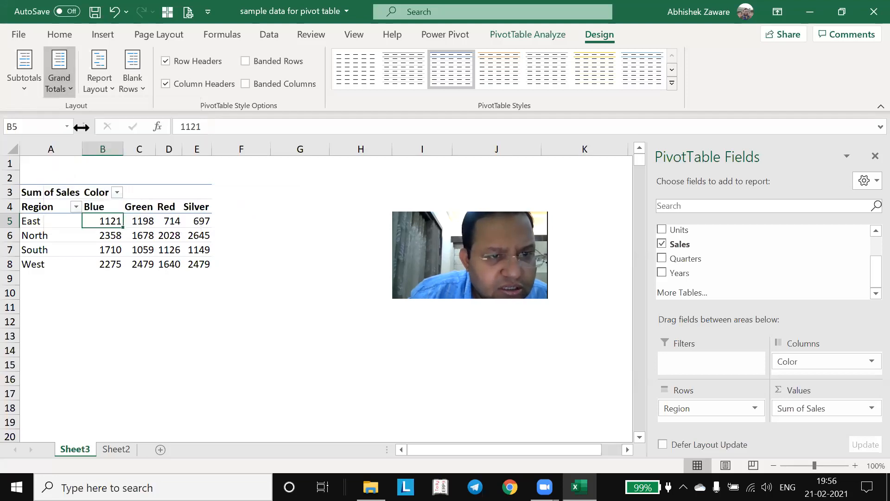
Turn the grand totals on for both rows and columns and select the Red value of the West region
left_click(49, 67)
left_click(82, 160)
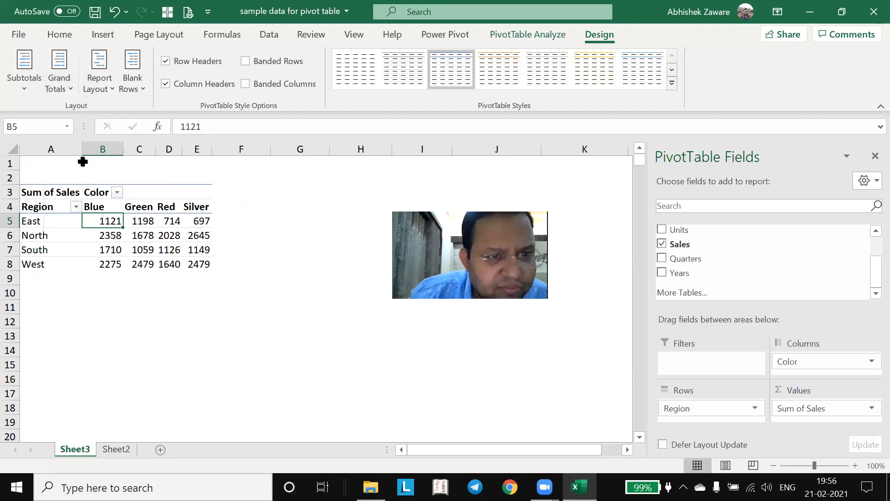
left_click(62, 82)
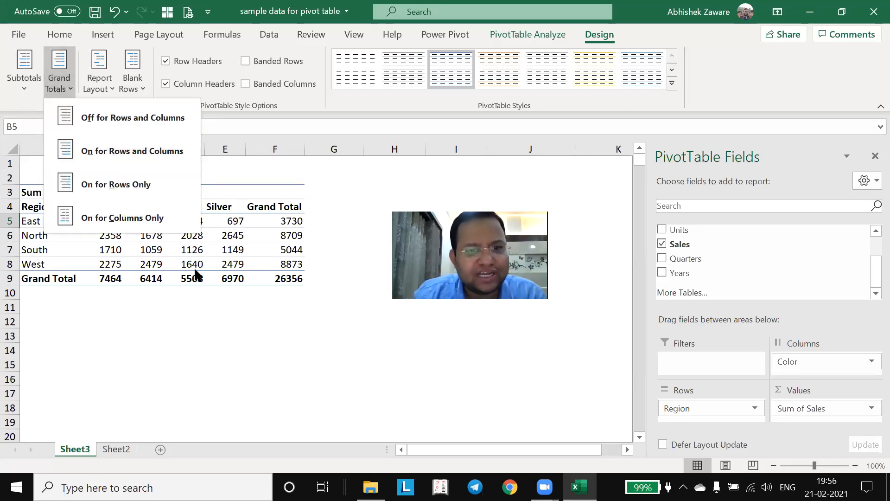
left_click(157, 264)
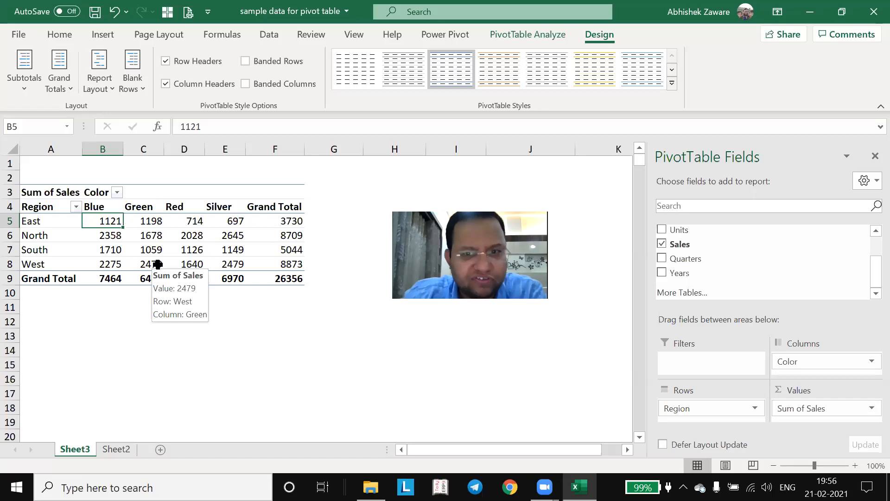
left_click(50, 88)
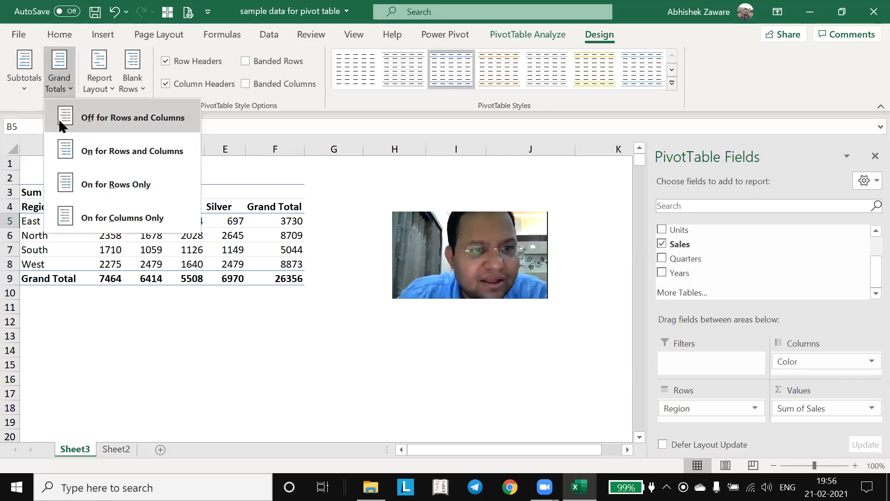
left_click(196, 268)
left_click(193, 263)
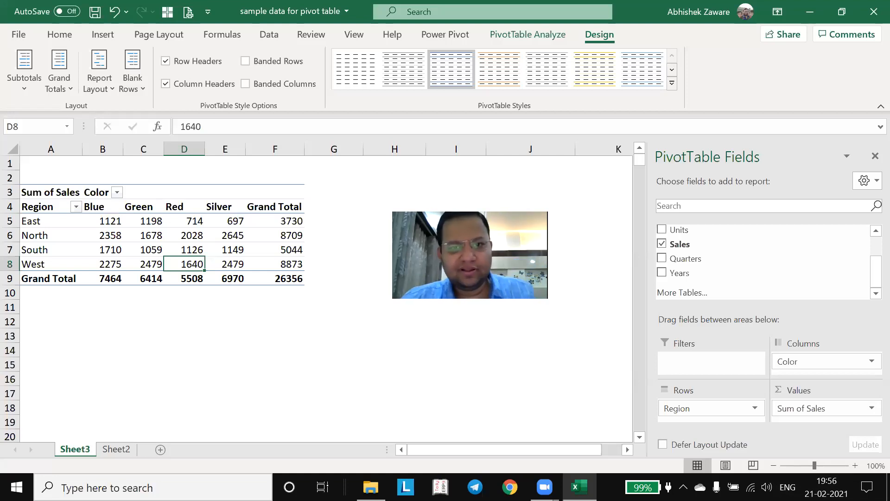
left_click(467, 31)
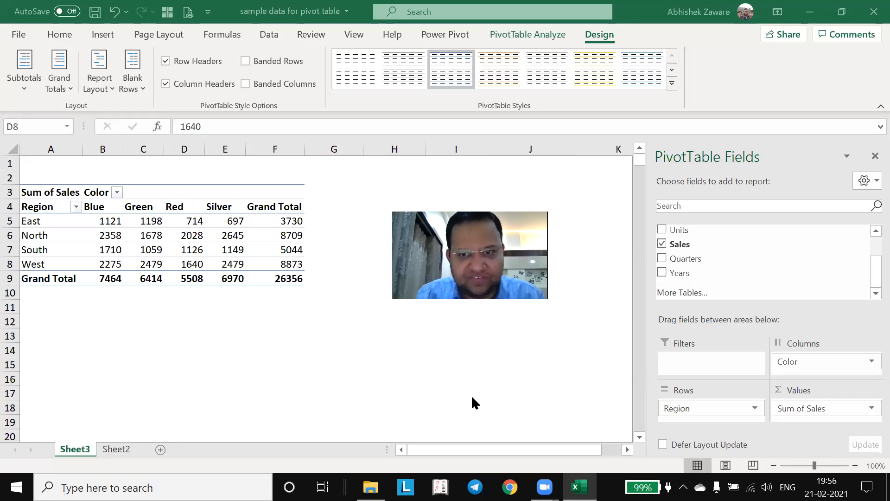
left_click(241, 242)
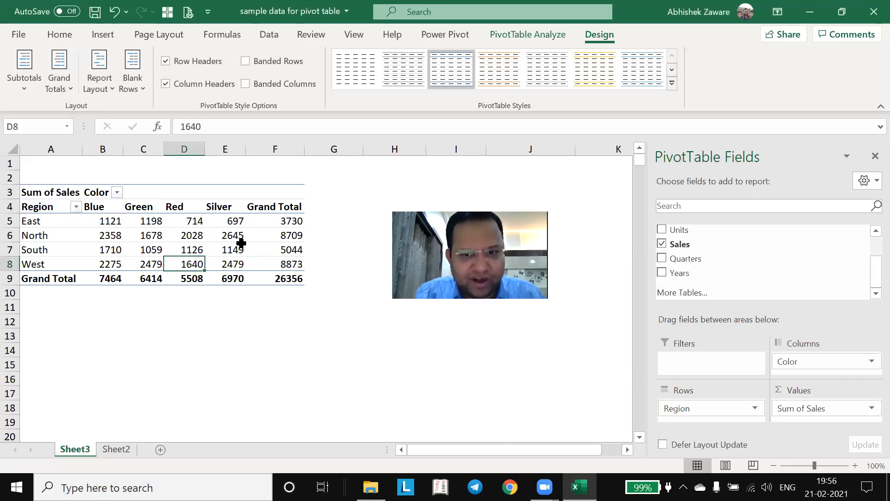
Insert slicers for the Color, Region and Years fields of the pivot table
left_click(703, 60)
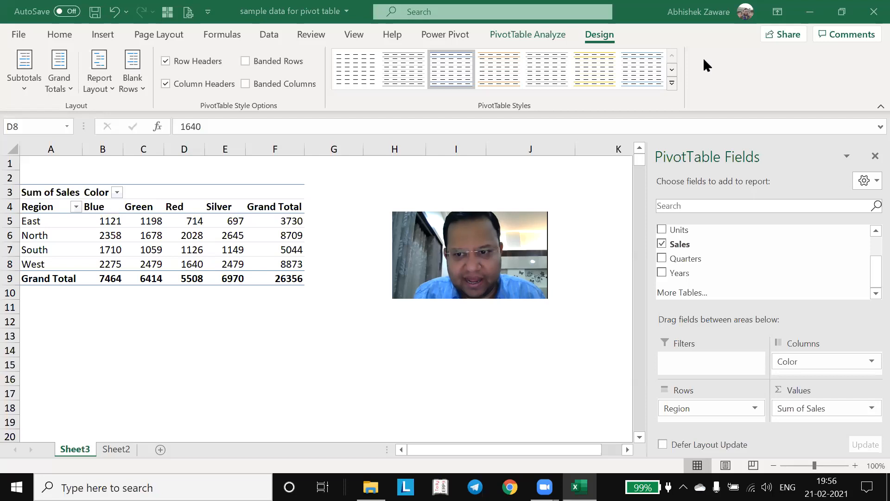
left_click(532, 37)
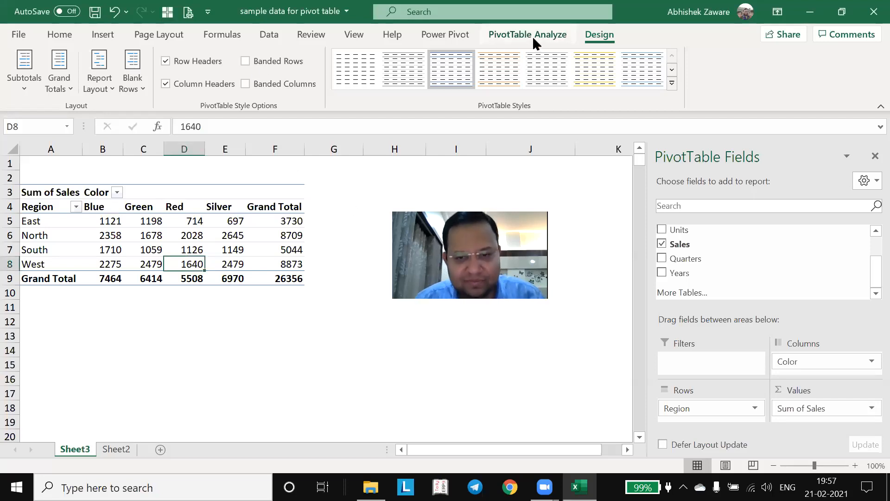
left_click(532, 35)
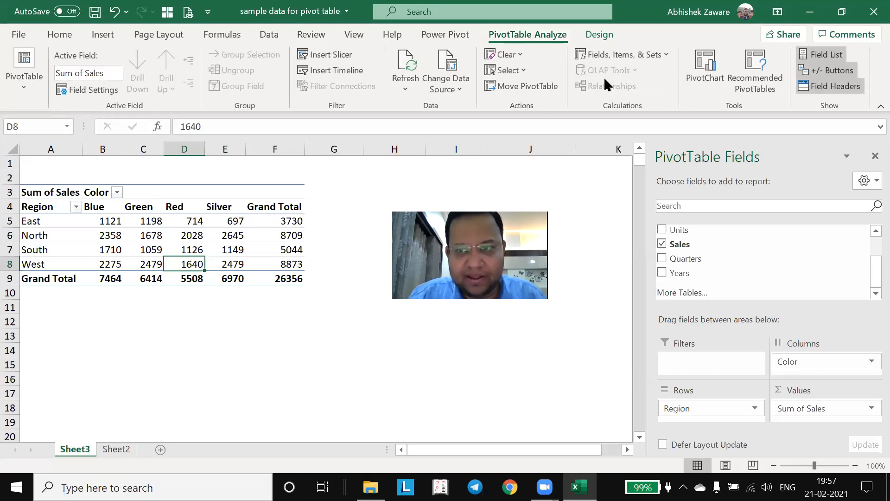
left_click(331, 54)
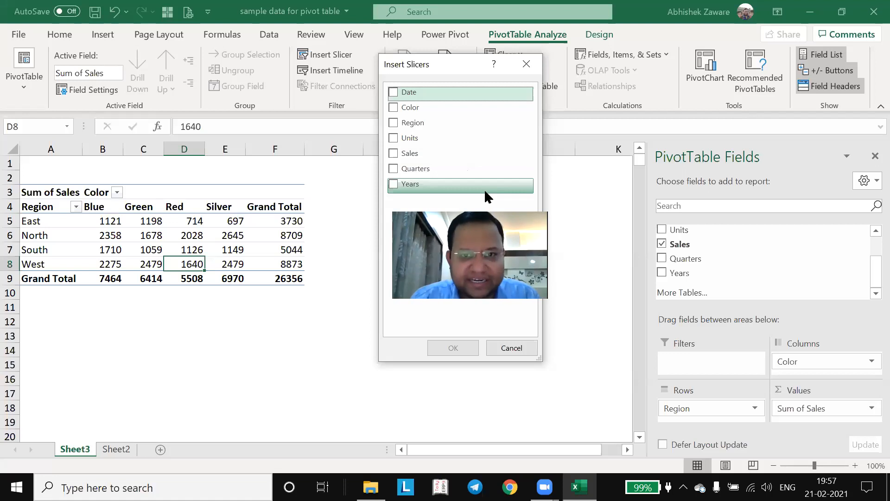
left_click(392, 123)
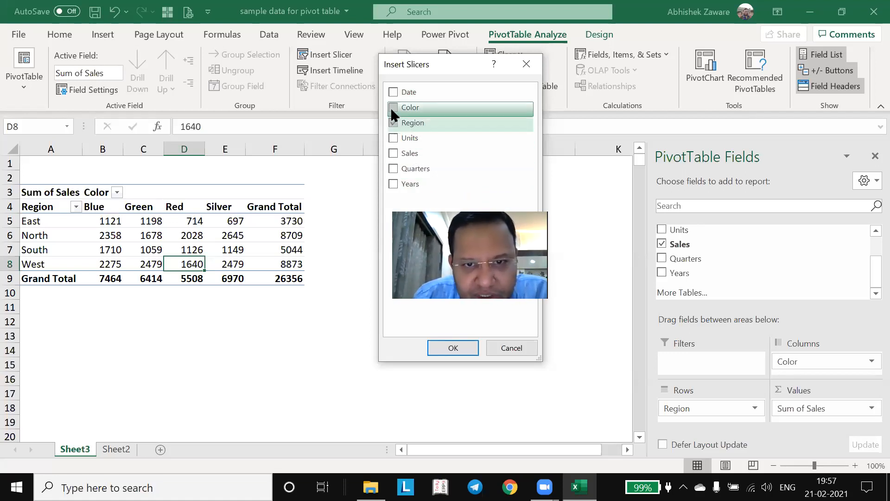
left_click(392, 107)
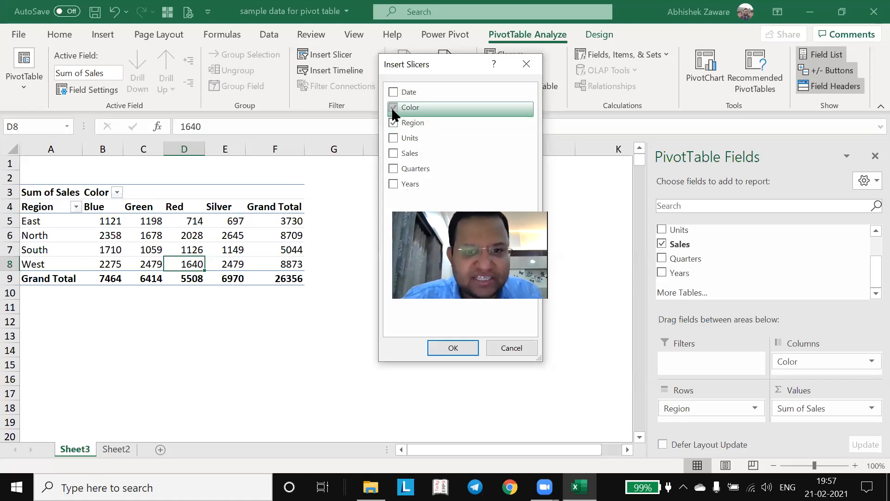
left_click(392, 182)
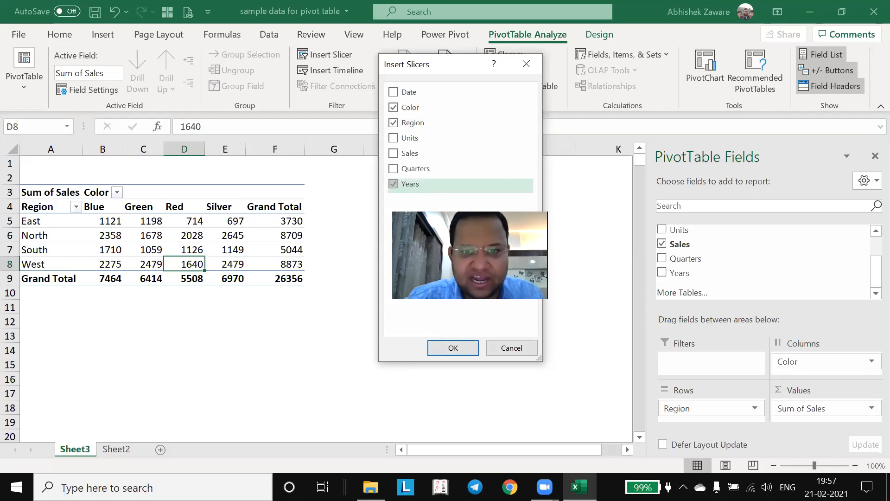
left_click(454, 348)
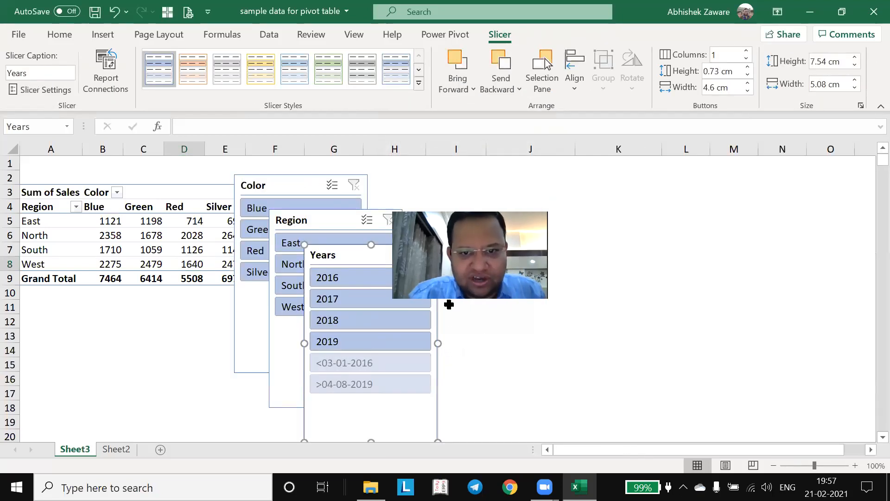
Spread the overlapping slicers into a row in the order Color, Region, Years along the top of the sheet
left_click_drag(508, 249, 469, 63)
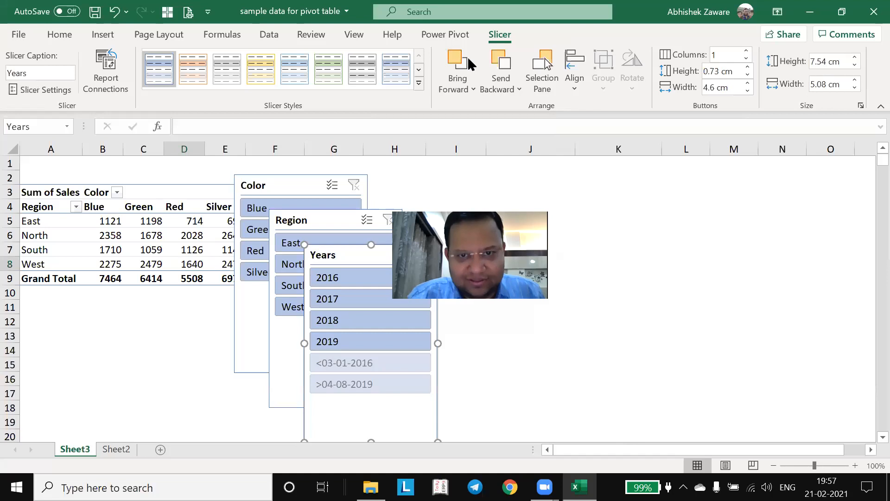
left_click_drag(361, 252, 582, 165)
left_click_drag(322, 222, 433, 166)
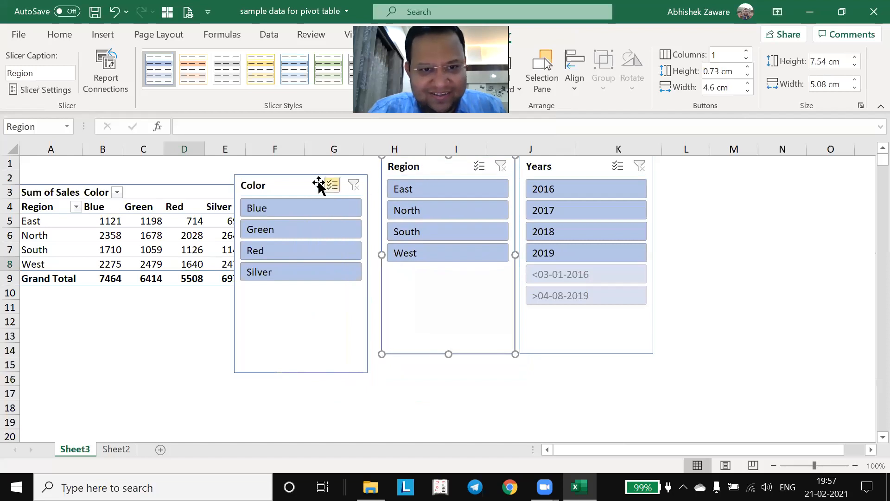
left_click_drag(304, 183, 321, 167)
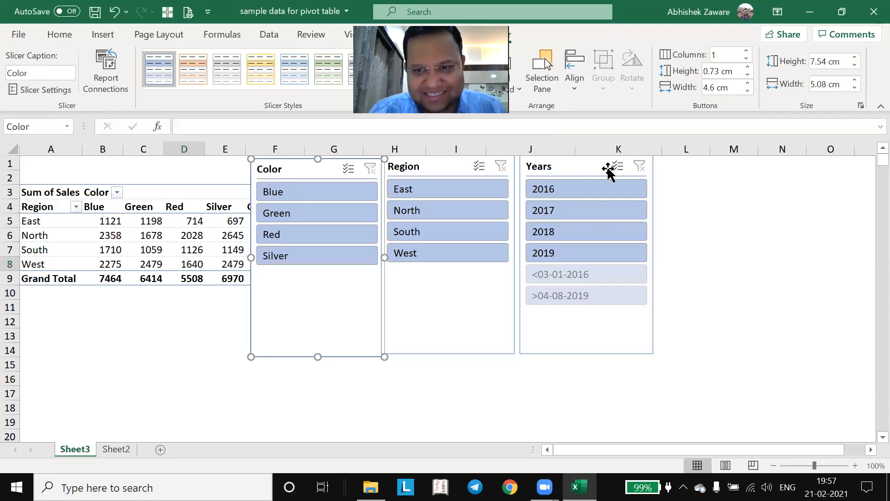
Move the Years, Region and Color slicers further away from the pivot table to uncover its Grand Total column, with small gaps between them
left_click_drag(543, 170, 583, 173)
left_click_drag(395, 168, 435, 176)
left_click_drag(294, 180, 344, 178)
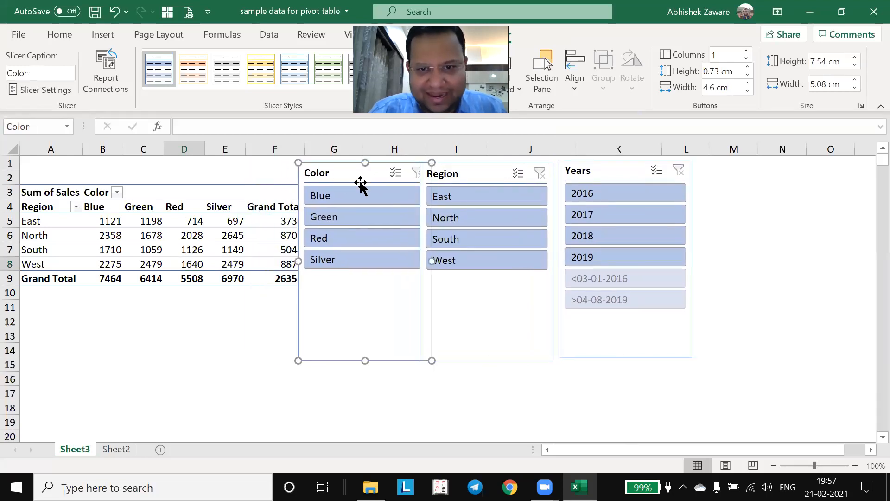
left_click_drag(477, 181, 498, 171)
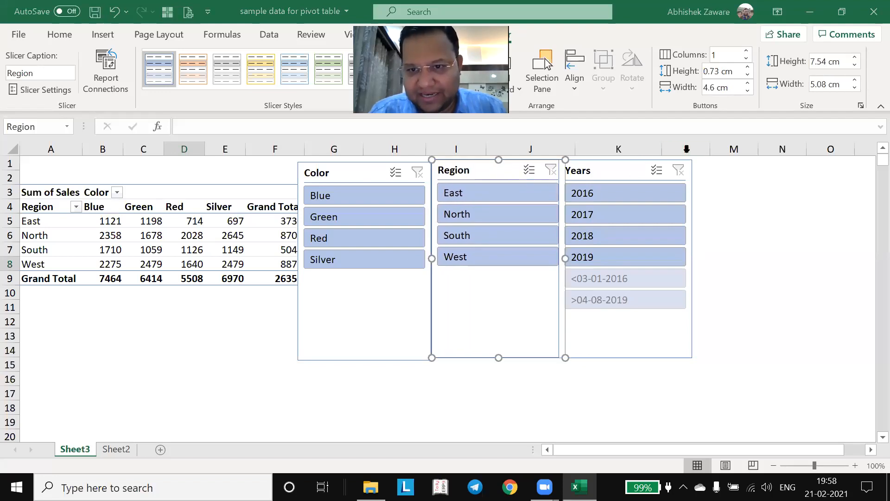
left_click_drag(603, 175, 665, 178)
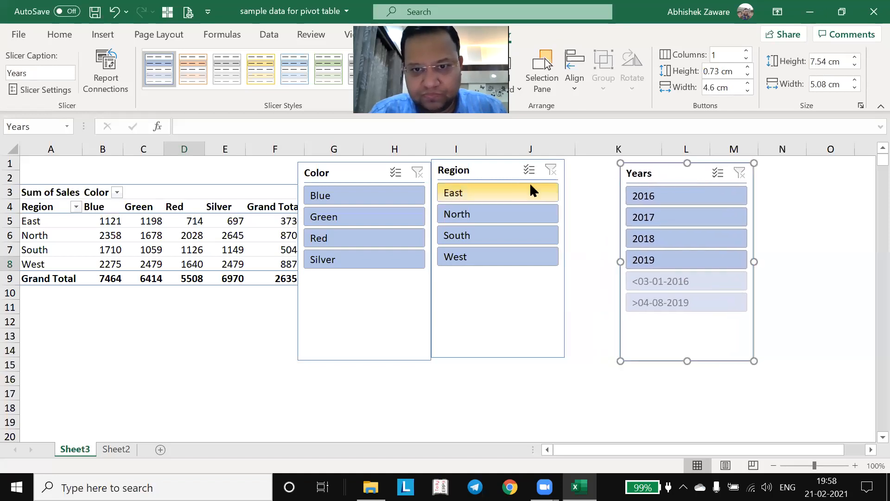
left_click_drag(472, 171, 523, 178)
left_click_drag(370, 173, 411, 174)
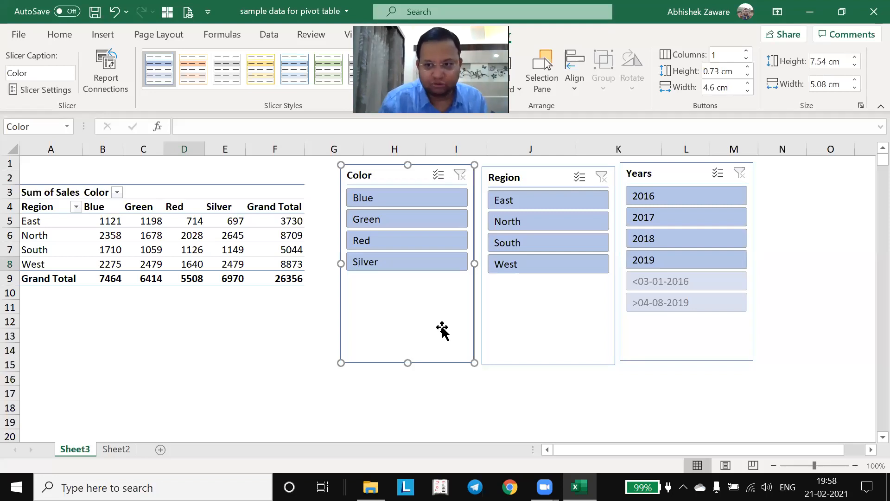
Filter the pivot table by Green and Red in the Color slicer, singly and together, and clear the Color filter
left_click(370, 215)
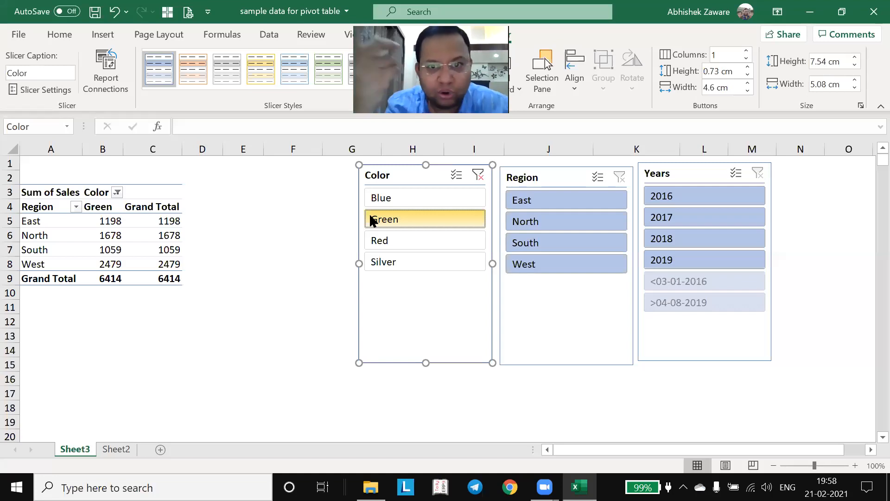
left_click(431, 242)
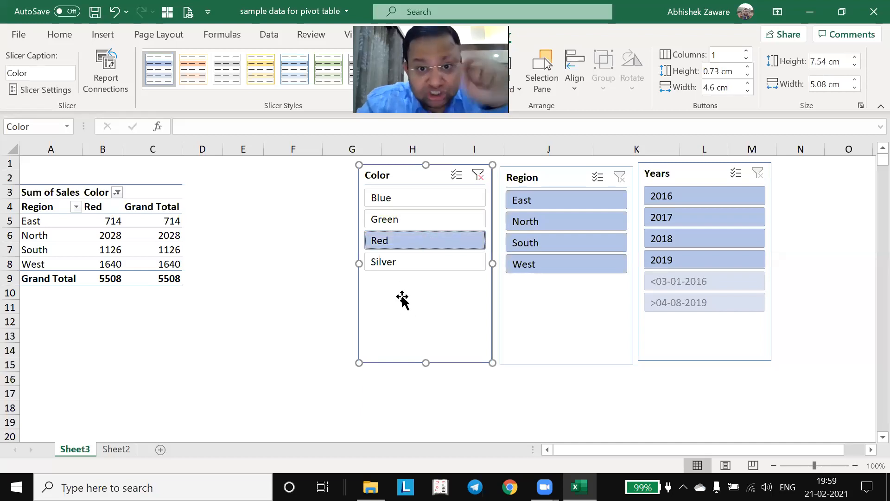
left_click(384, 222)
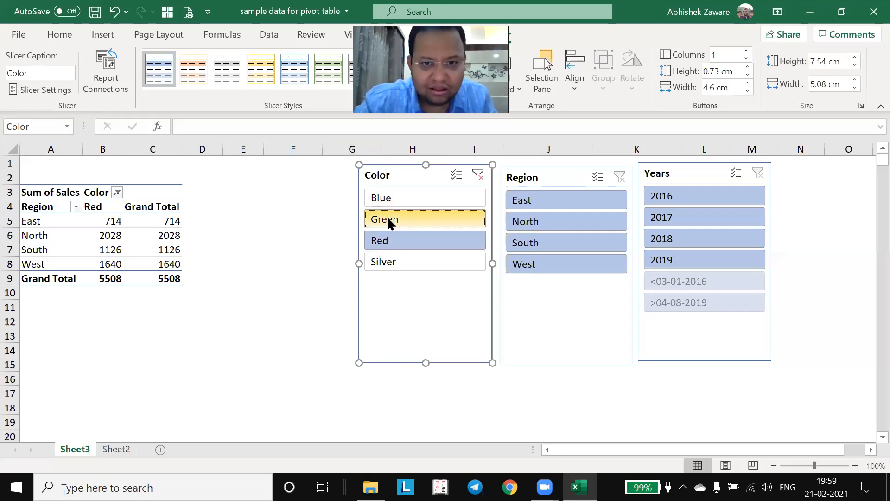
left_click(433, 219)
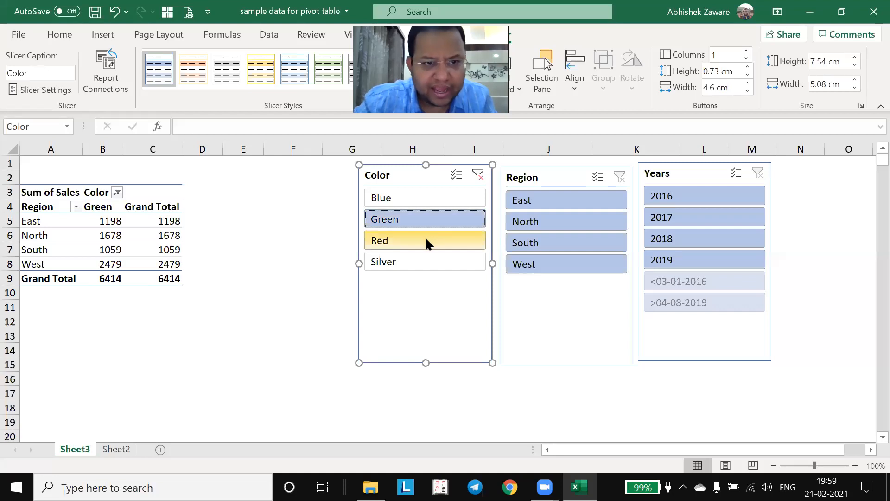
left_click(424, 237, "ctrl")
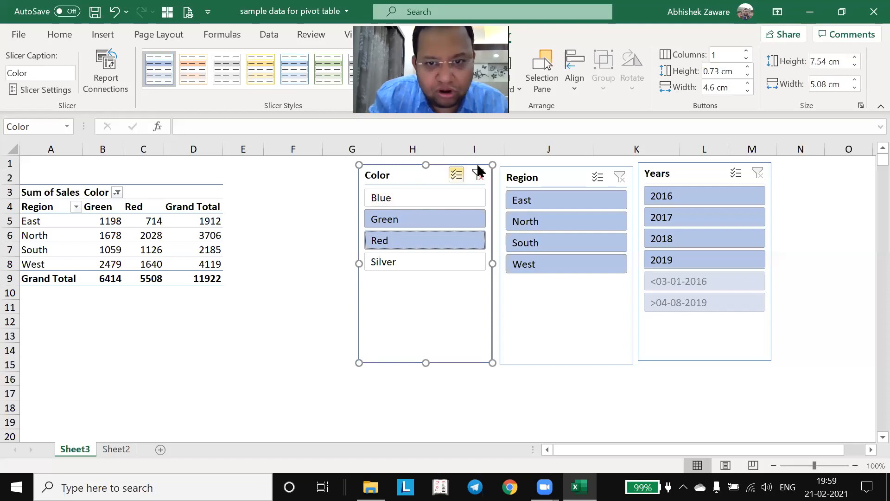
left_click(457, 177)
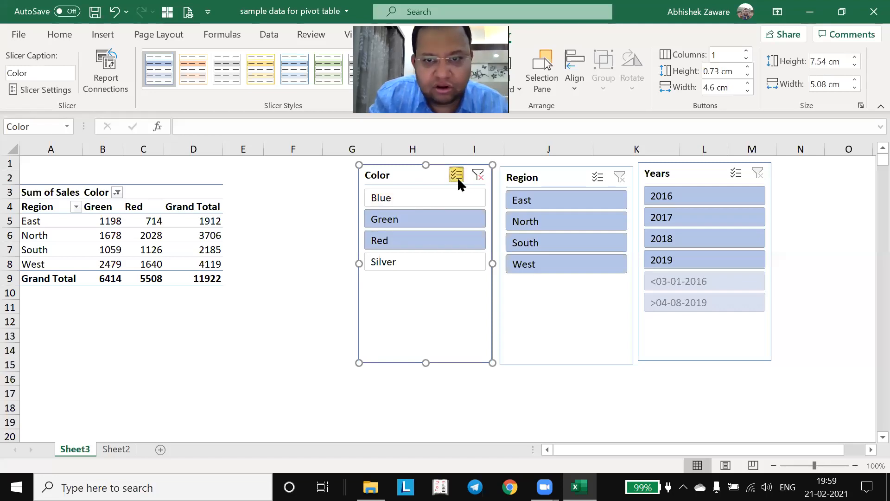
left_click(476, 175)
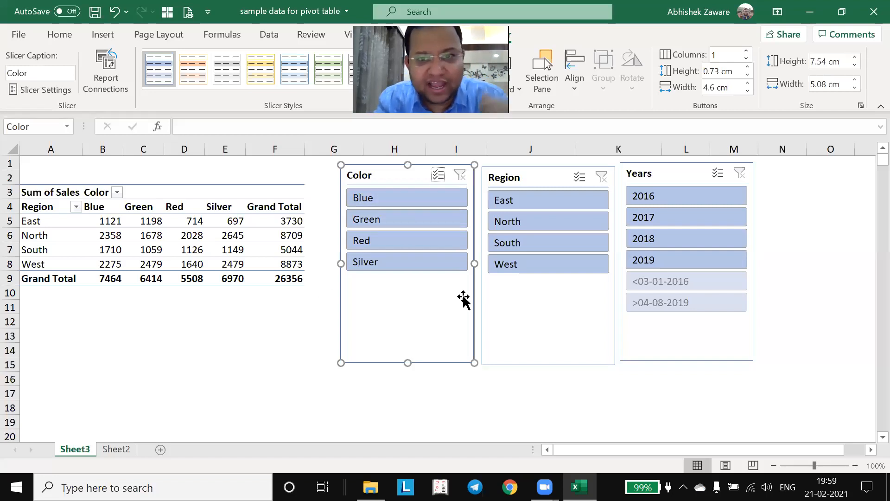
Filter the pivot table with the slicers to the year 2017 and the North and South regions
left_click(524, 223)
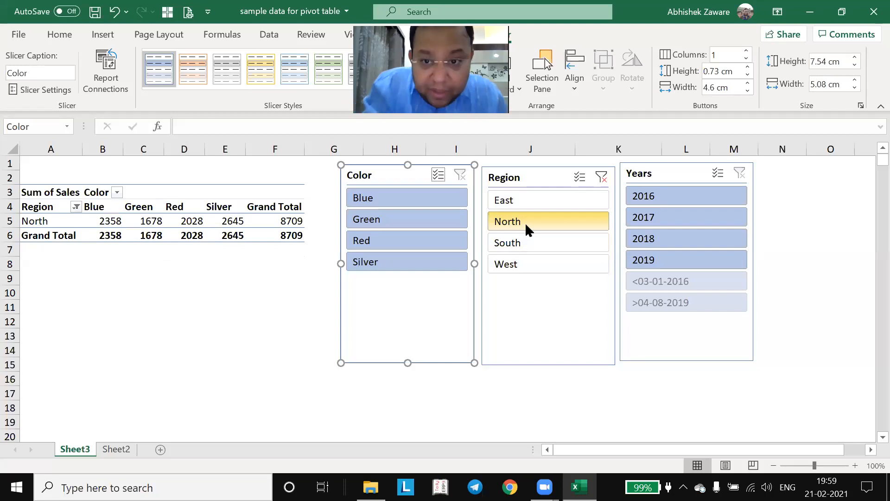
left_click(679, 216)
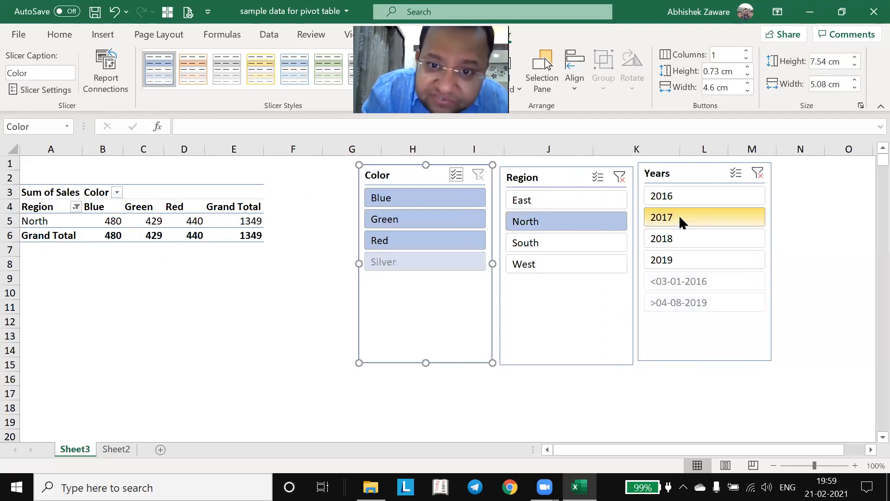
left_click(619, 176)
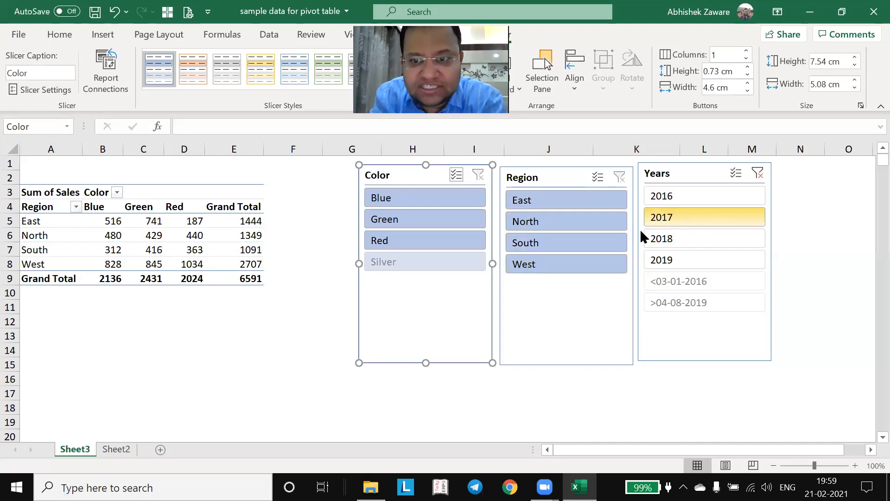
left_click(568, 240)
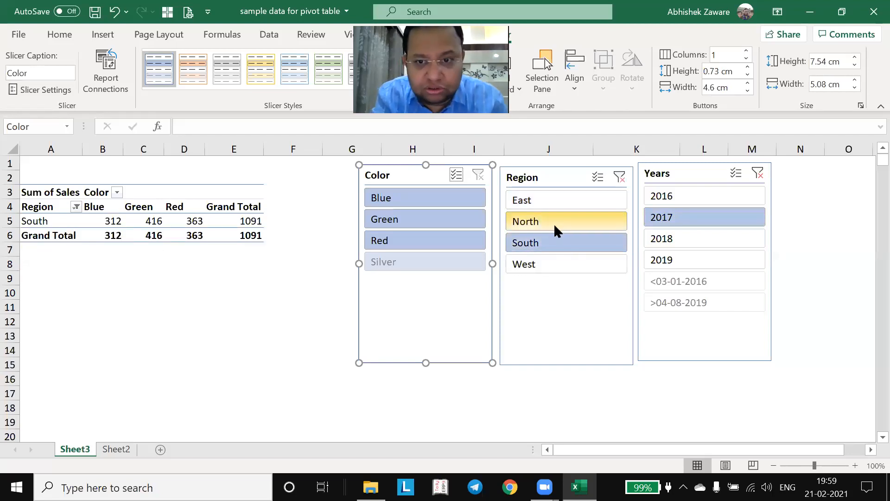
left_click(556, 223, "ctrl")
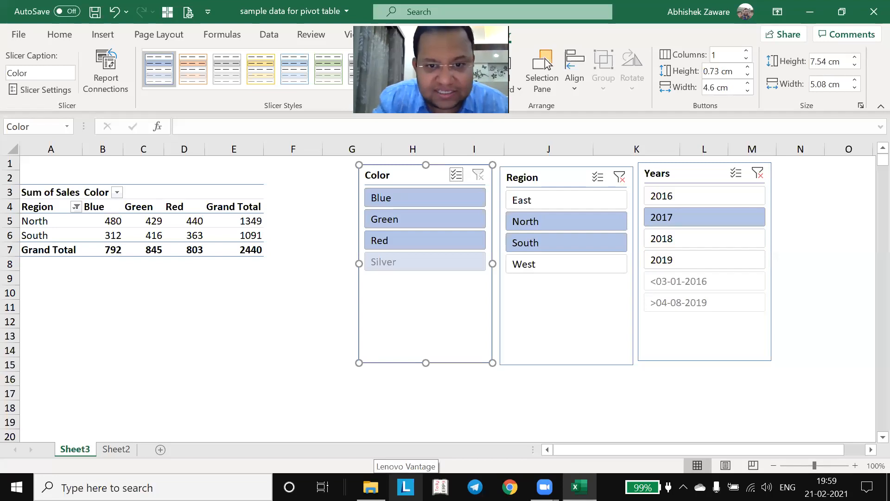
Try the Silver, Blue and Green filters one at a time in the Color slicer, ending on Blue
left_click(394, 261)
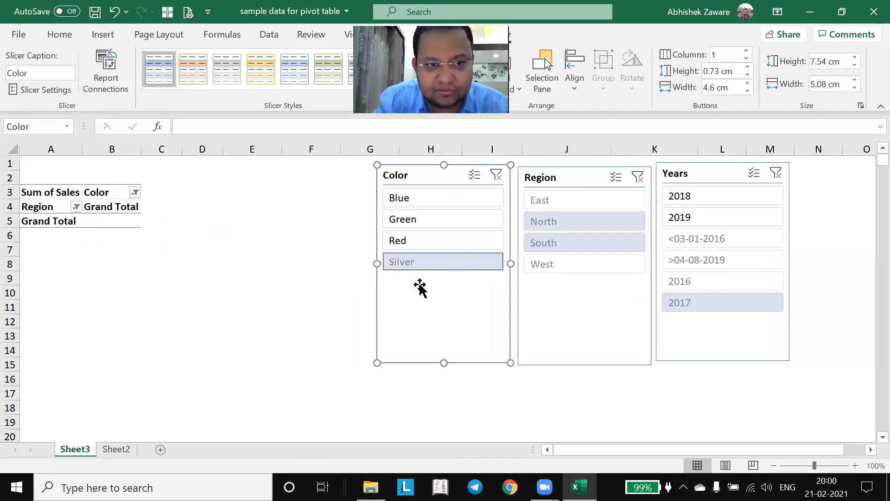
left_click(427, 199)
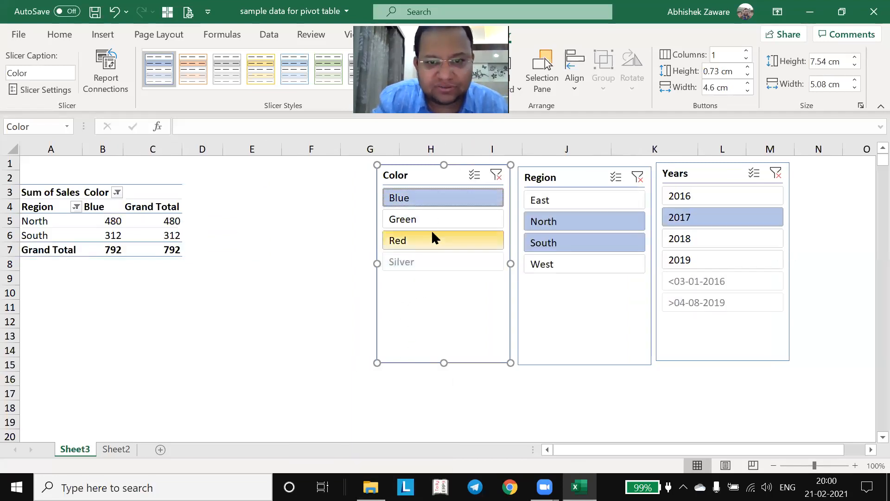
left_click(429, 218)
left_click(416, 199)
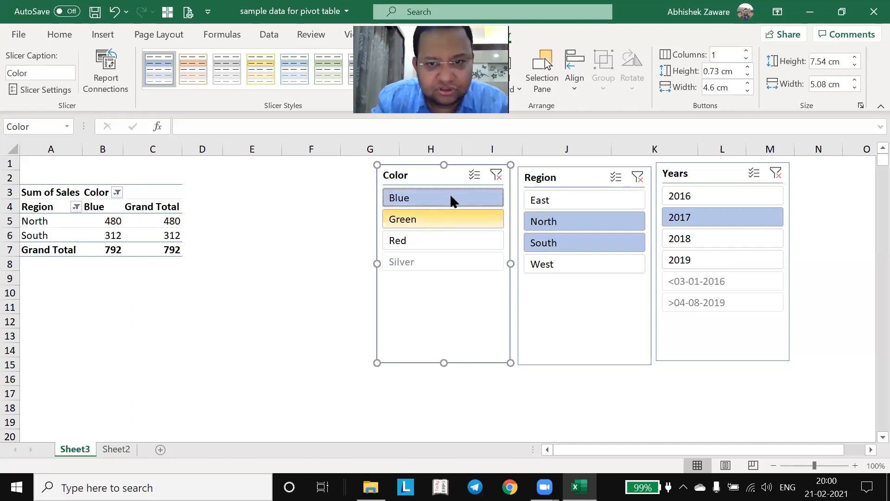
Turn on multi-select for the Color slicer and add Green and Red to the Blue selection
left_click(474, 175)
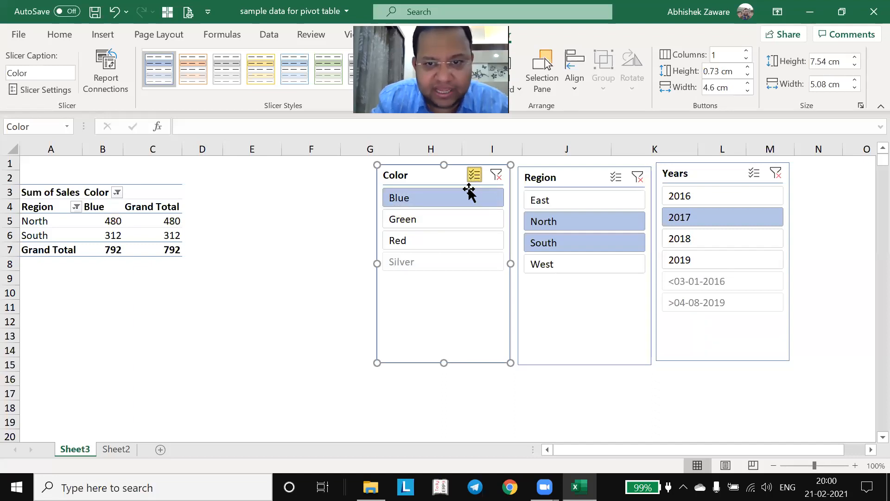
left_click(453, 218)
left_click(444, 239)
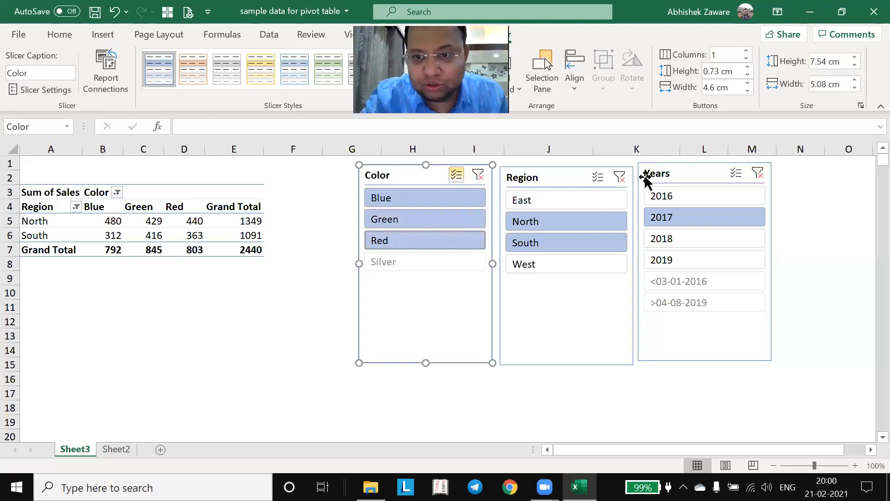
Clear the Color, Region and Years slicer filters and move the Years slicer partly over the Region slicer
left_click(479, 175)
left_click(619, 178)
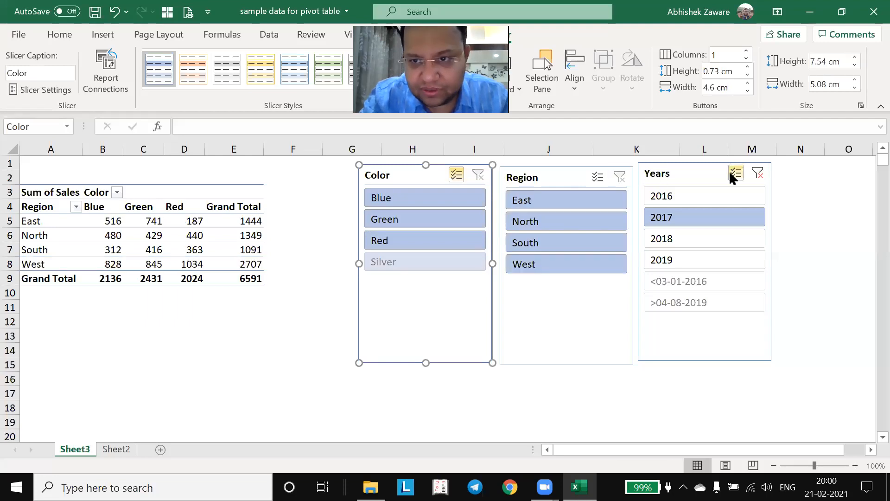
left_click_drag(672, 173, 589, 173)
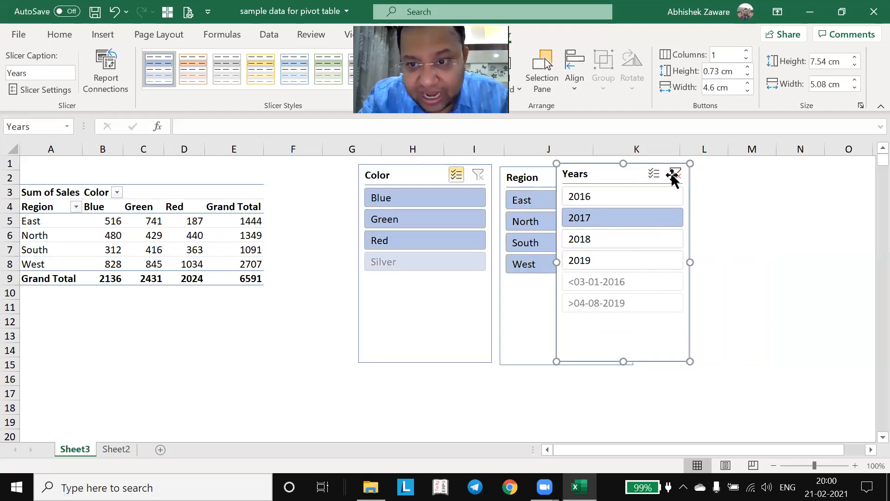
left_click(674, 174)
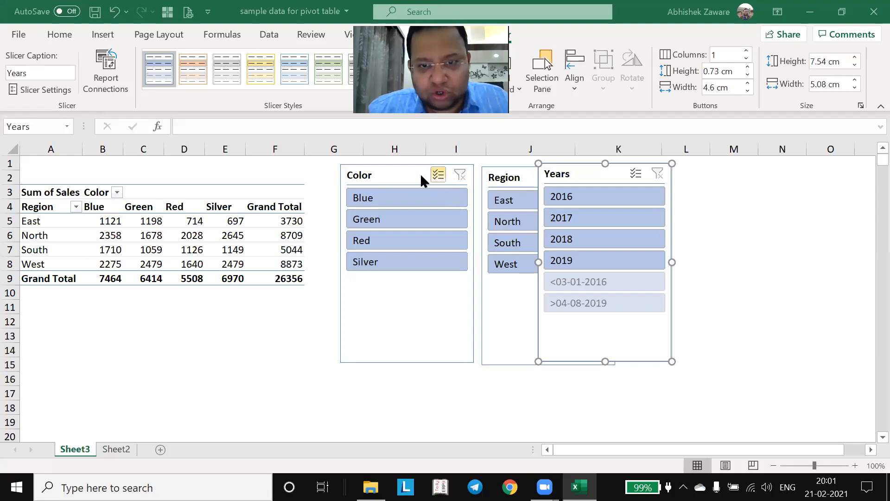
Delete the Years, Color and Region slicers from the sheet
key("Delete")
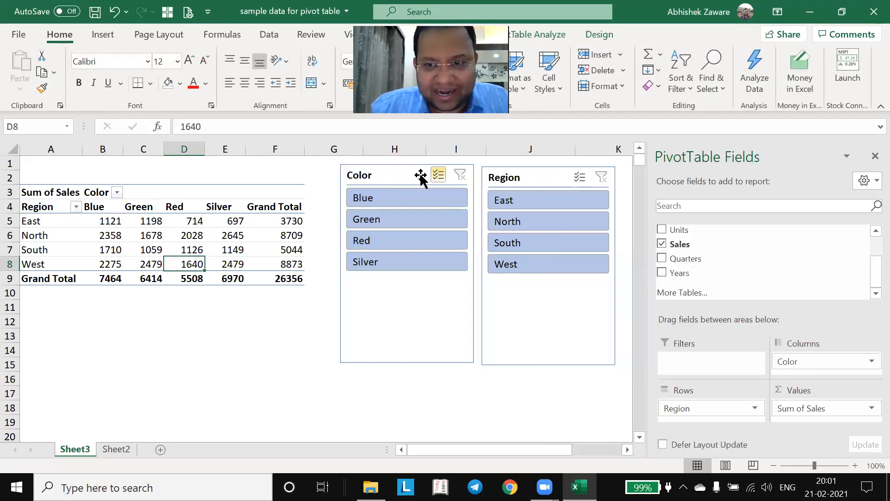
left_click(421, 178)
key("Delete")
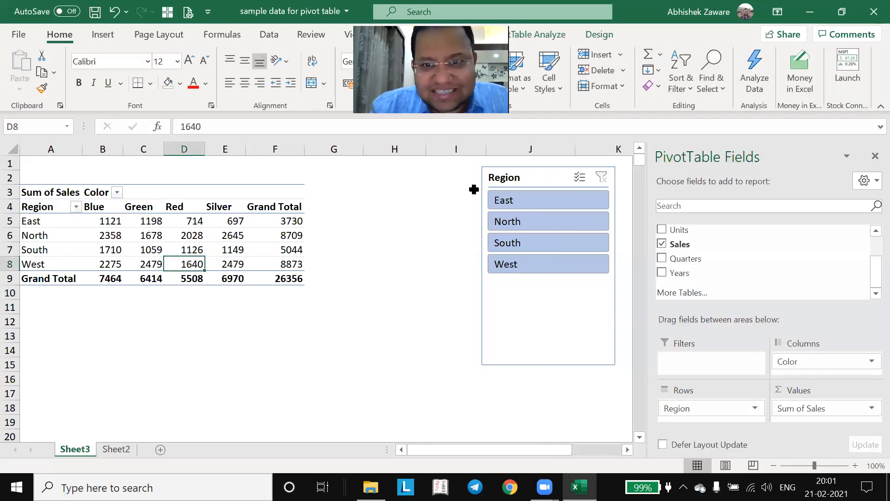
left_click(511, 173)
key("Delete")
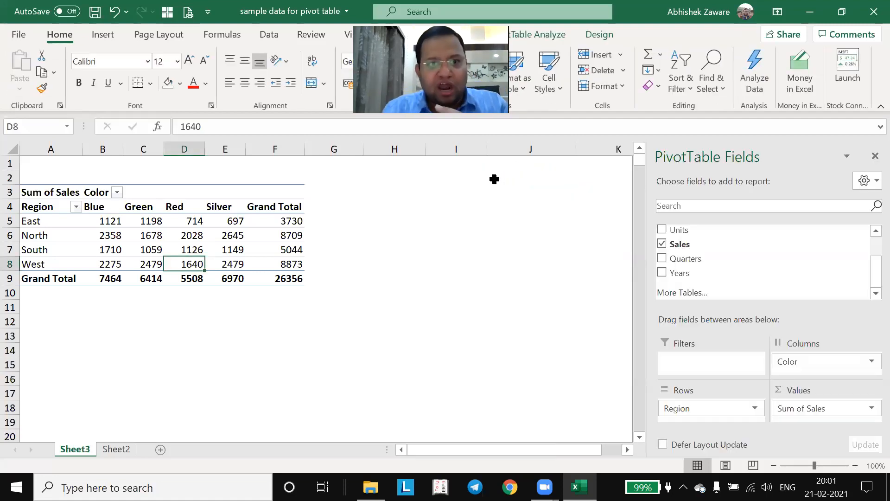
Examine the pivot table's region rows and color column headings cell by cell, ending on the Silver heading
key("Up")
key("Up")
key("Up")
key("Up")
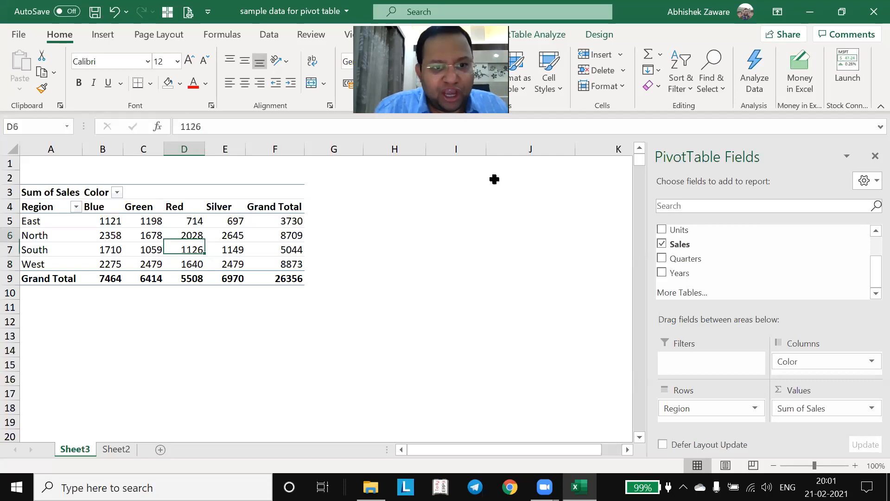
key("Left")
key("Left")
key("Left")
key("Down")
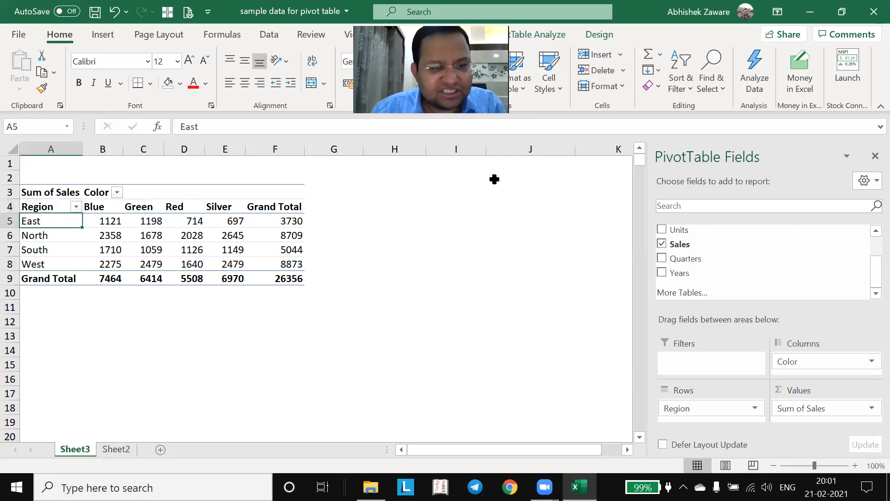
key("Right")
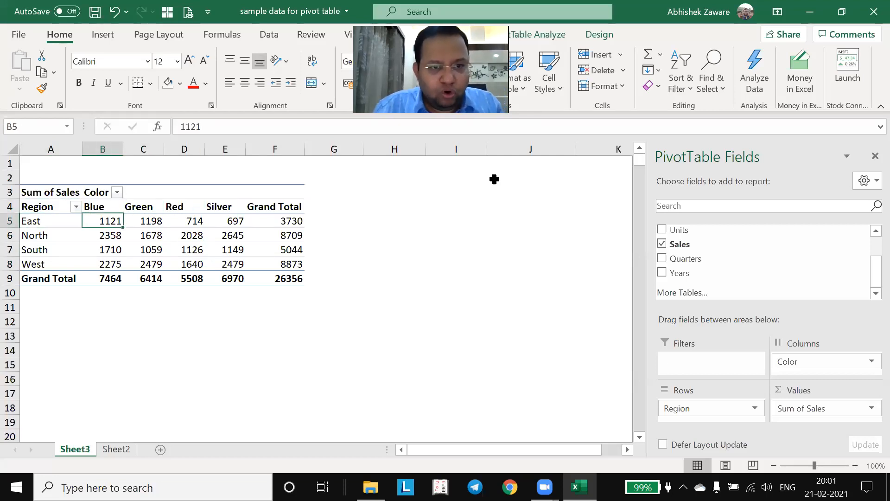
key("Up")
key("Right")
key("Right")
key("Right")
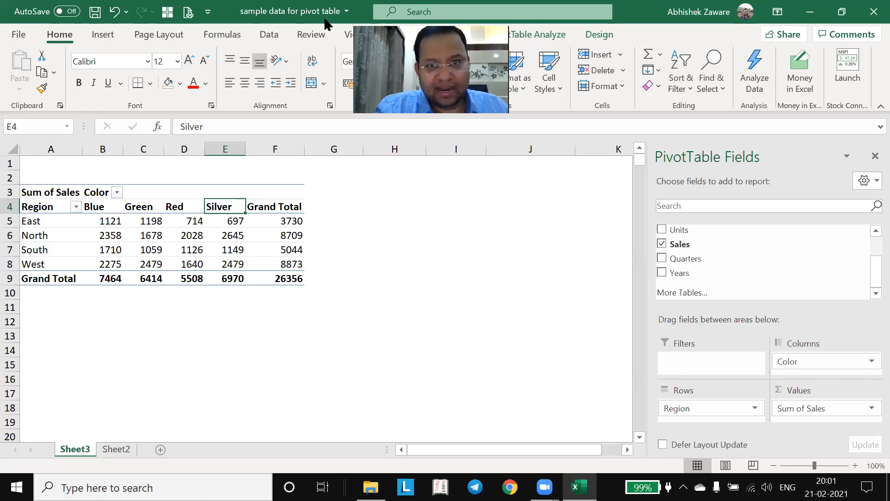
Preview the Stacked and 100% Stacked Column types and insert a Clustered Column PivotChart from the pivot table
left_click(499, 35)
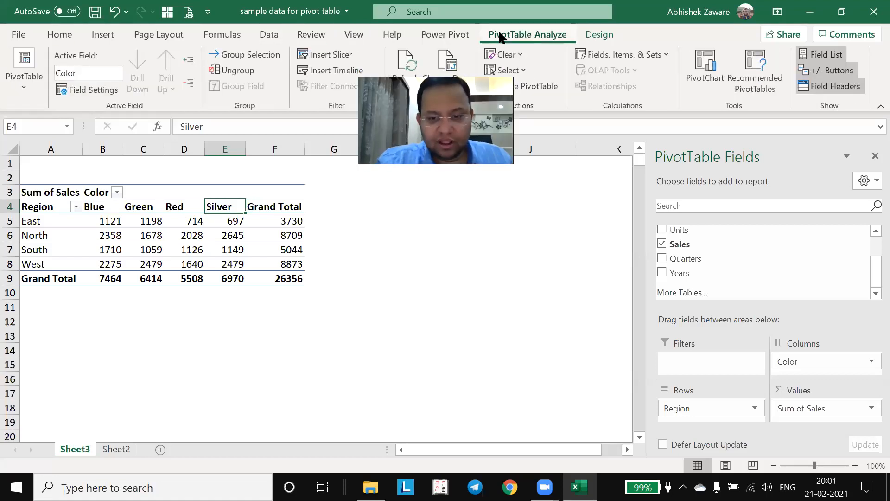
left_click(694, 58)
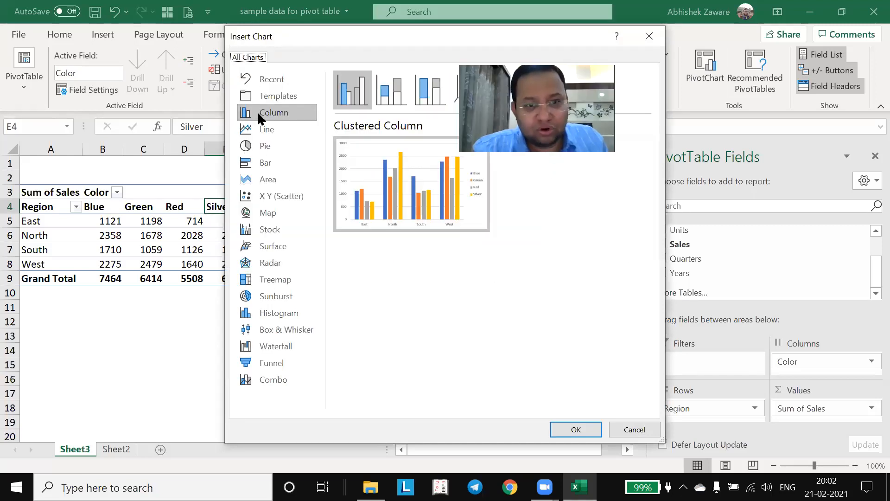
mouse_move(358, 218)
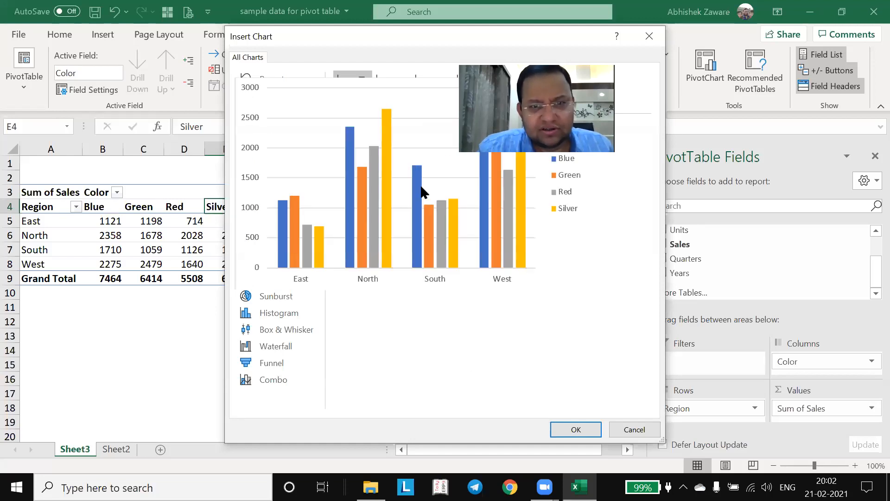
left_click(396, 92)
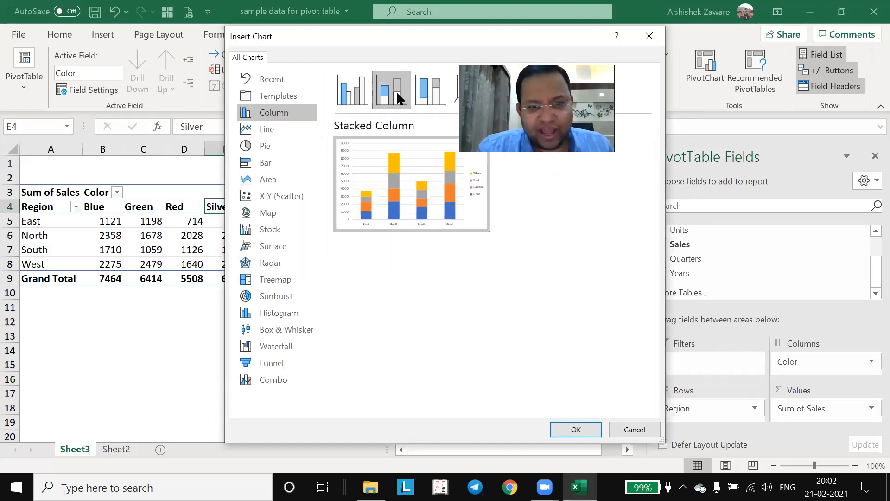
left_click(418, 96)
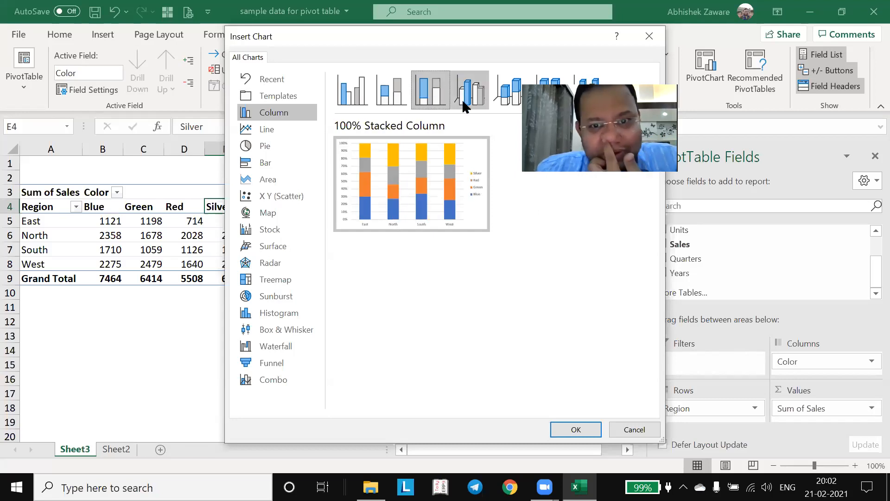
left_click(351, 89)
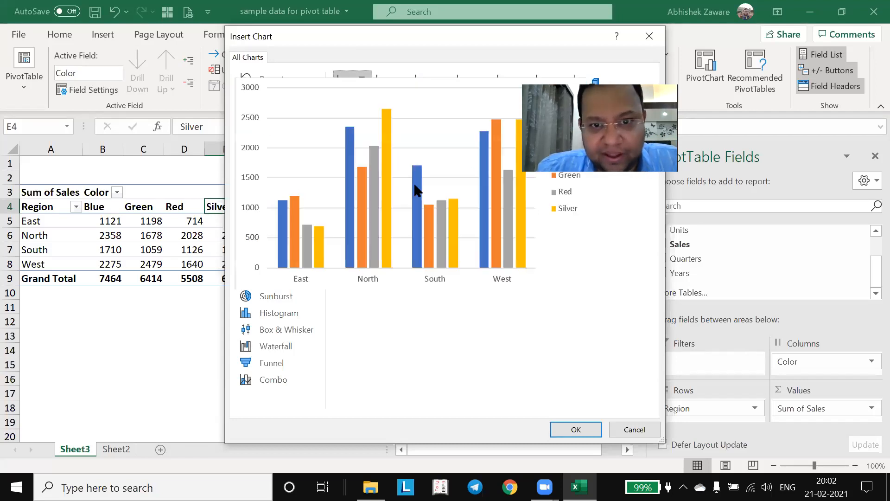
double_click(431, 201)
Move the pivot chart beside the pivot table so it clears the Grand Total column
left_click_drag(402, 199, 463, 190)
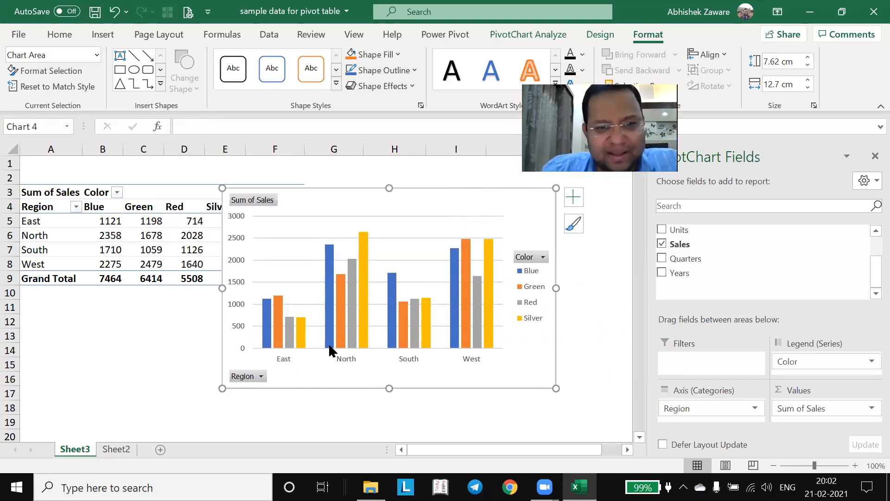
left_click_drag(403, 194, 464, 196)
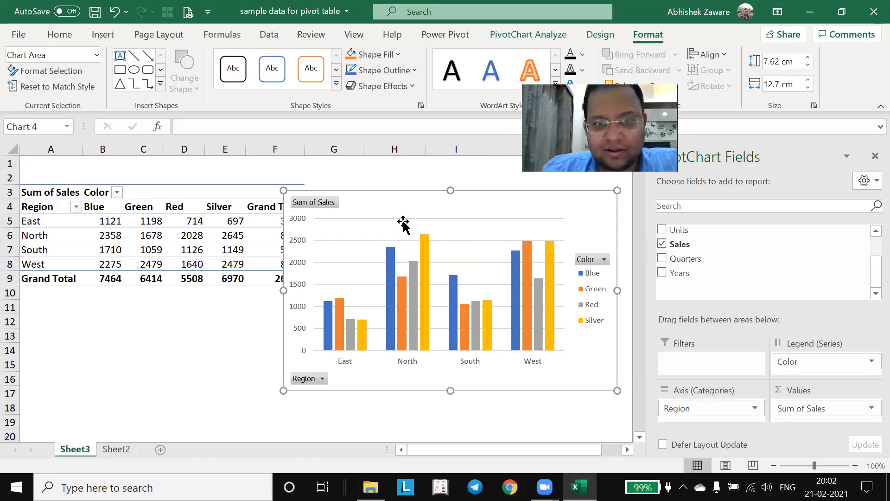
left_click_drag(377, 202, 411, 191)
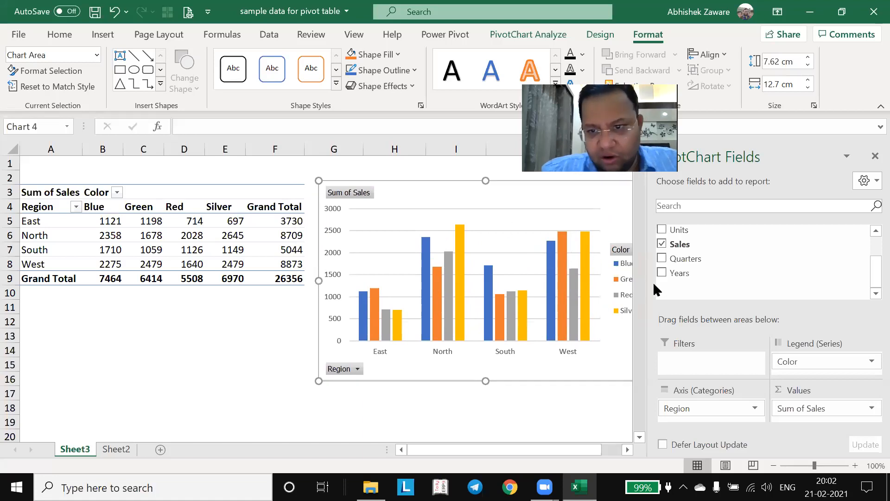
Add the Years field to the chart's axis categories and filter the chart's Region field to West only
left_click_drag(664, 273, 681, 408)
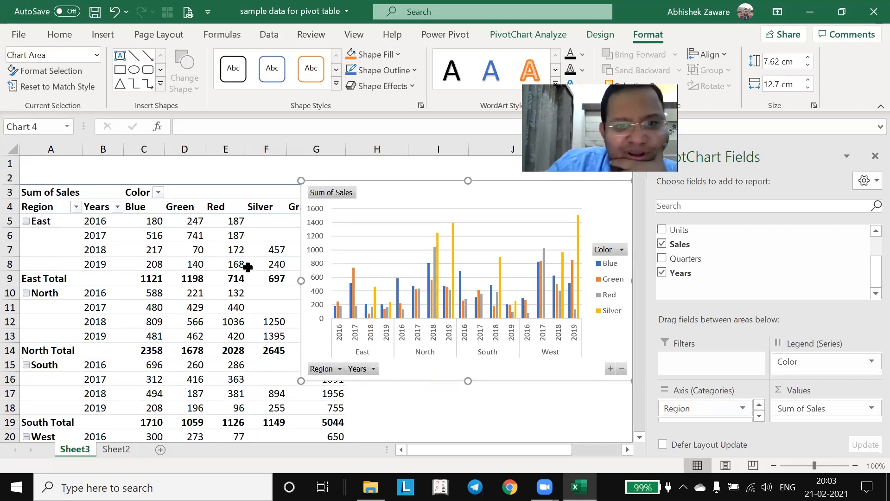
mouse_move(258, 268)
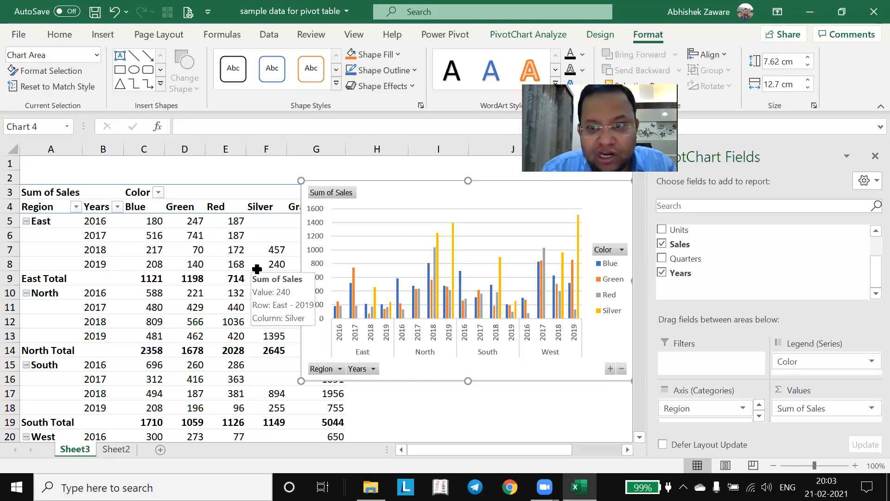
left_click(339, 369)
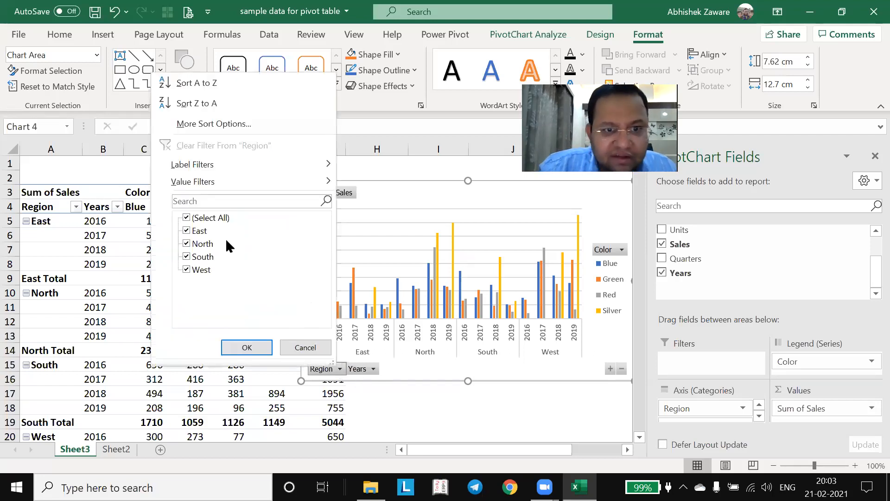
left_click(187, 218)
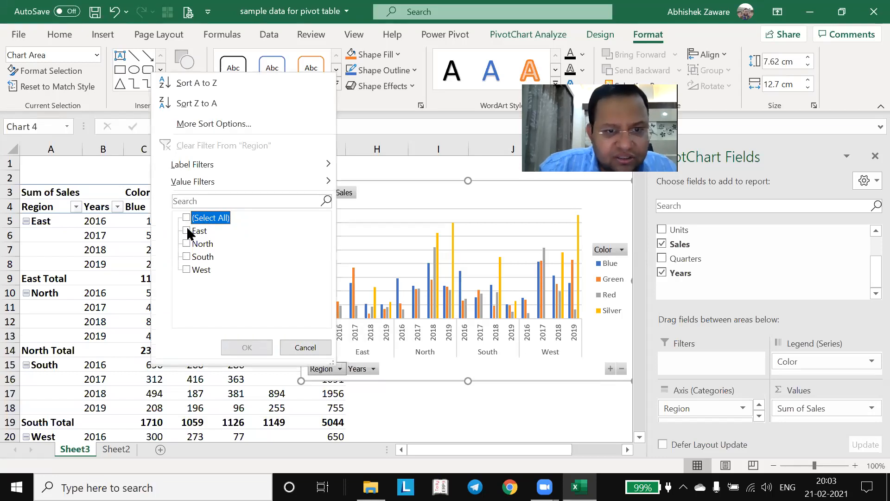
left_click(186, 269)
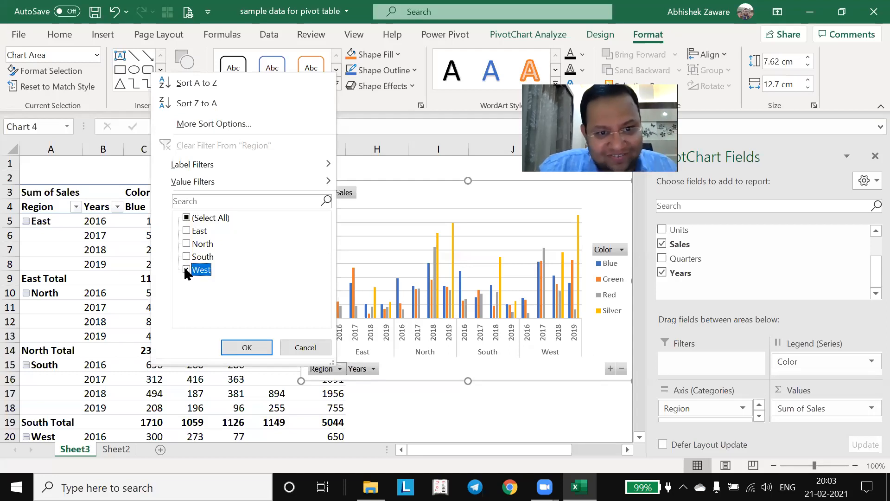
left_click(236, 348)
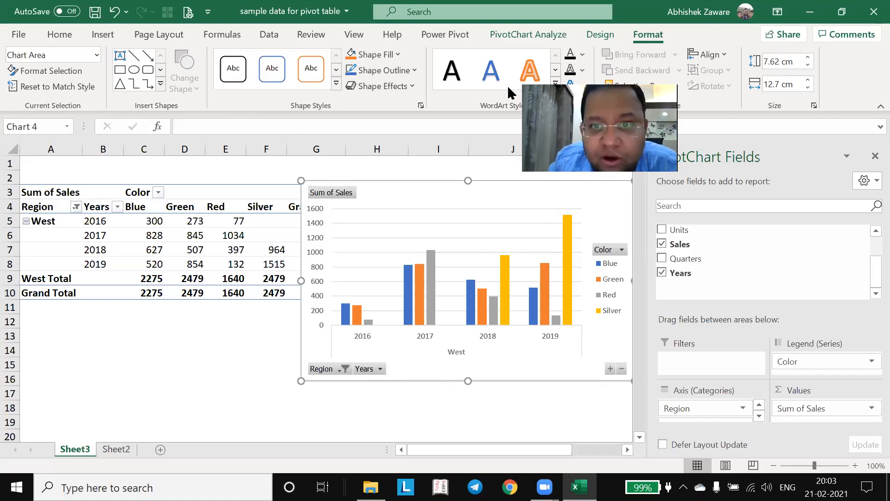
Change the pivot chart's type to 100% Stacked Column
left_click(523, 37)
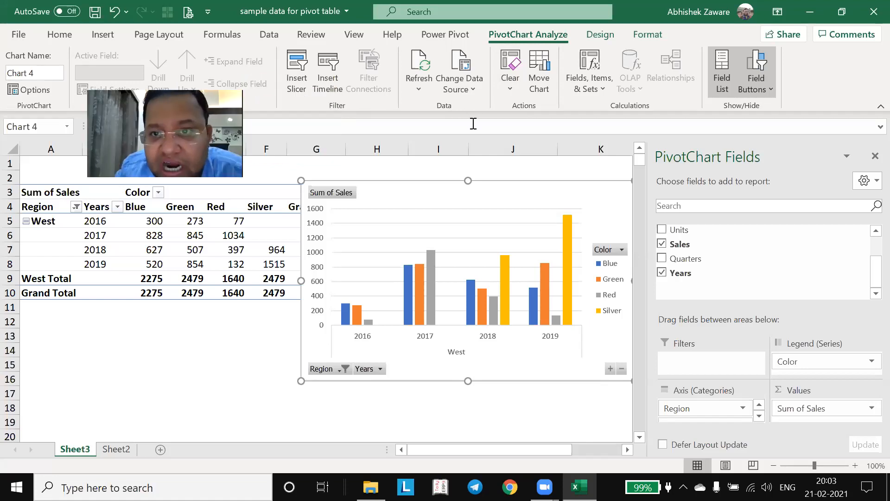
left_click(598, 35)
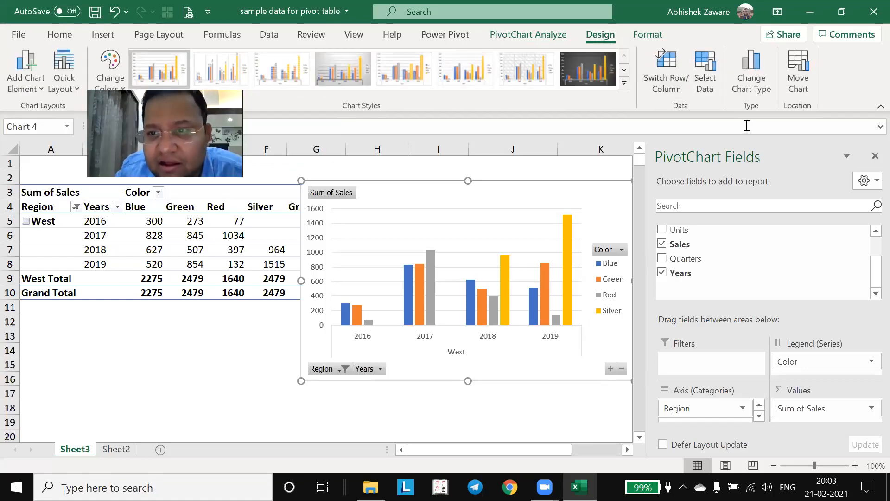
left_click(763, 85)
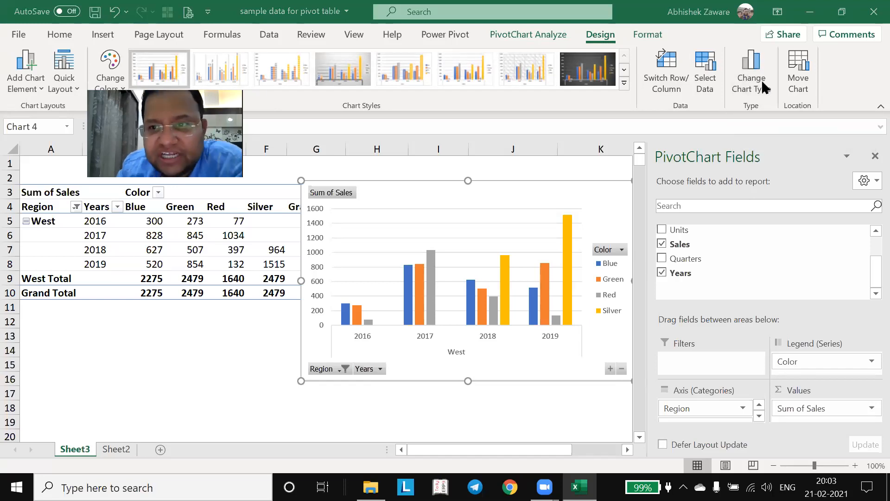
left_click(397, 100)
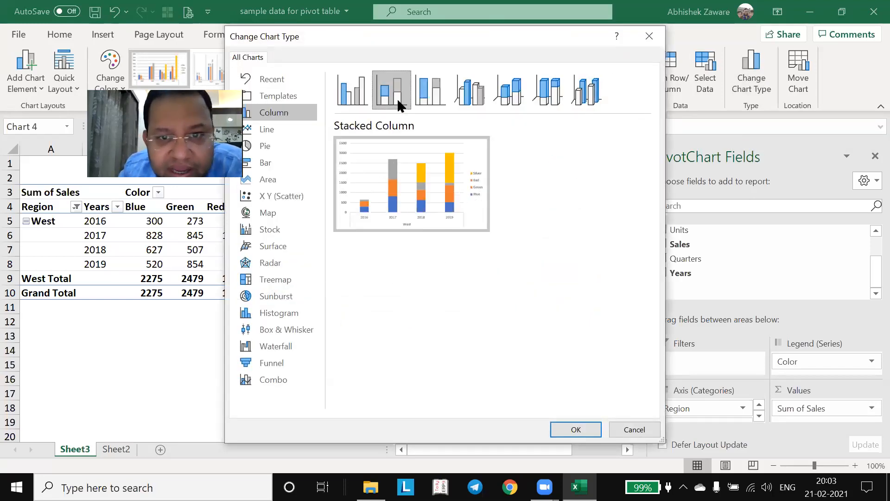
left_click(424, 90)
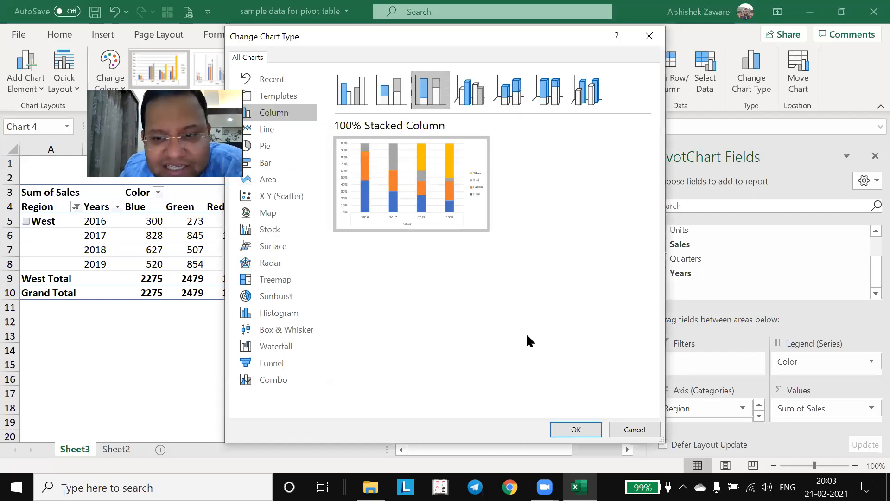
mouse_move(463, 177)
double_click(457, 199)
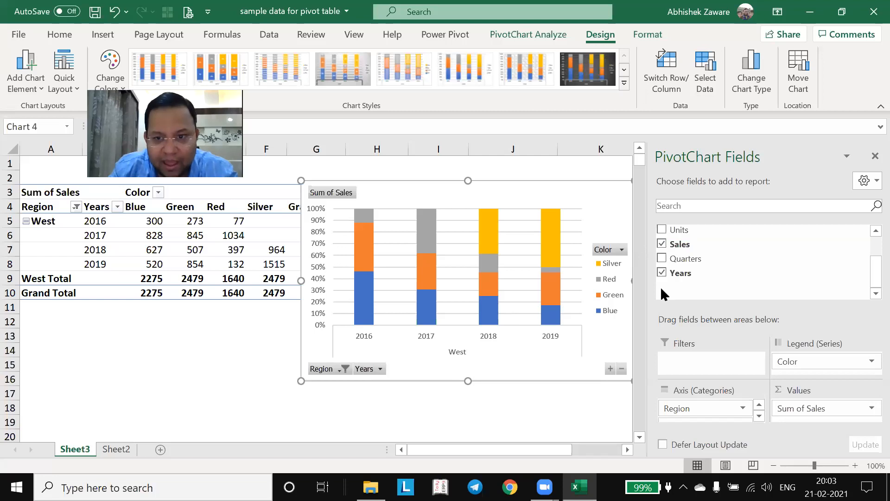
Change the pivot chart's type to Pie and reposition the chart so the table's Red column stays uncovered
left_click_drag(607, 191, 489, 185)
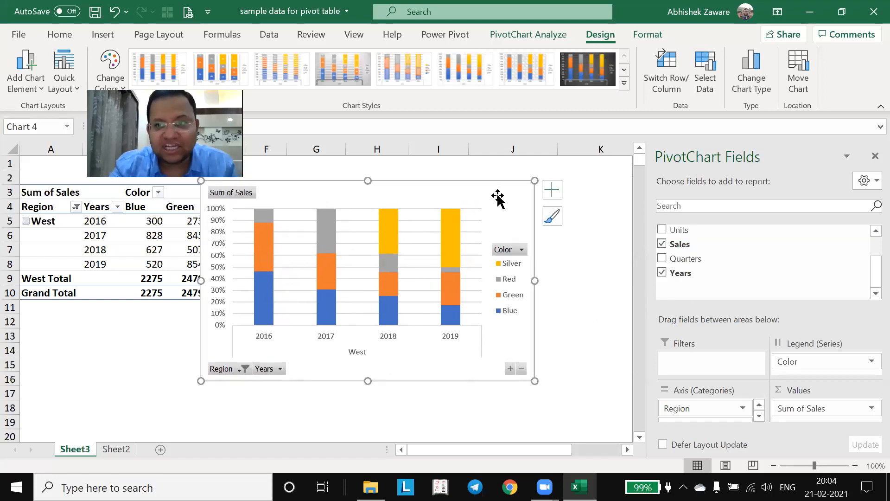
left_click(742, 79)
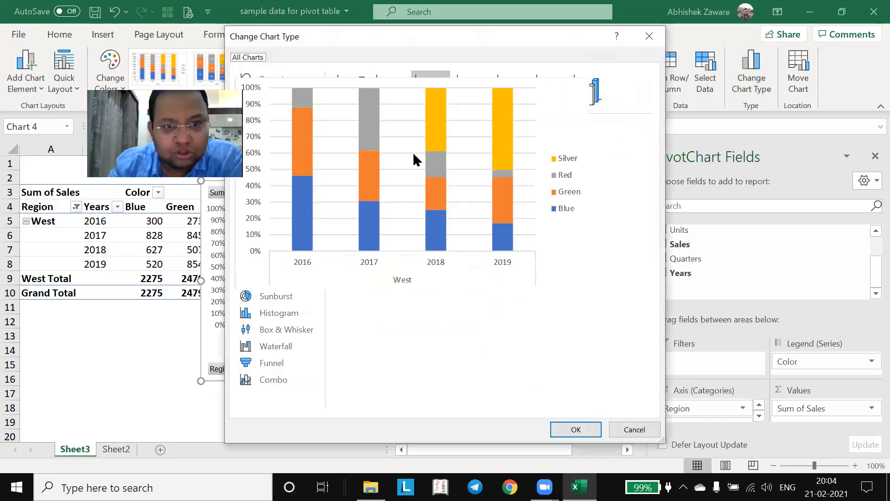
left_click(268, 151)
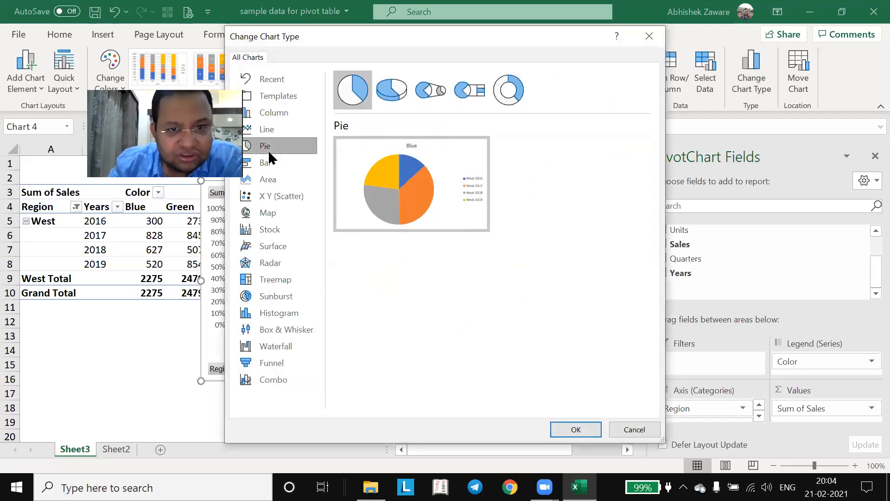
double_click(421, 181)
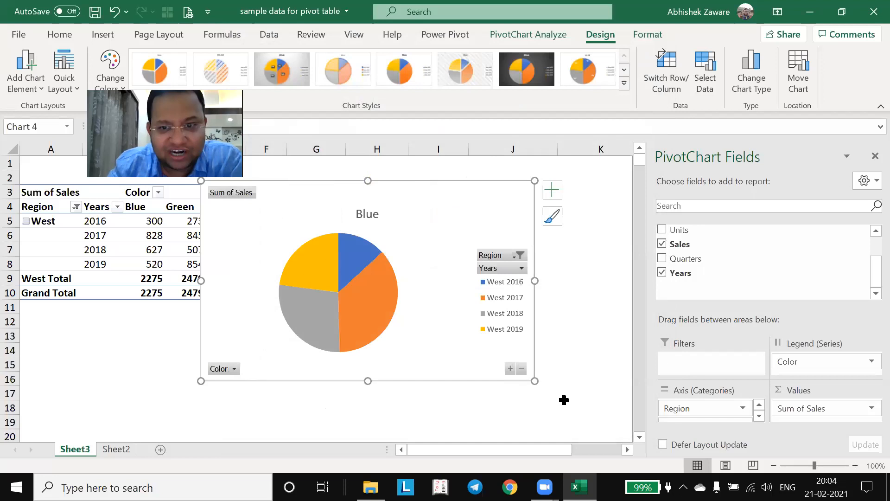
left_click_drag(447, 191, 506, 195)
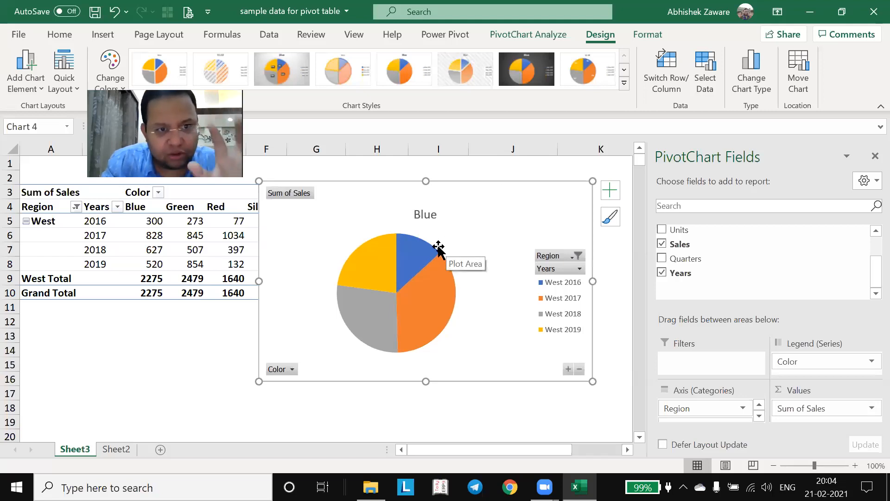
Insert a slicer for the Color field of the pivot chart and move it over the pivot table
mouse_move(427, 260)
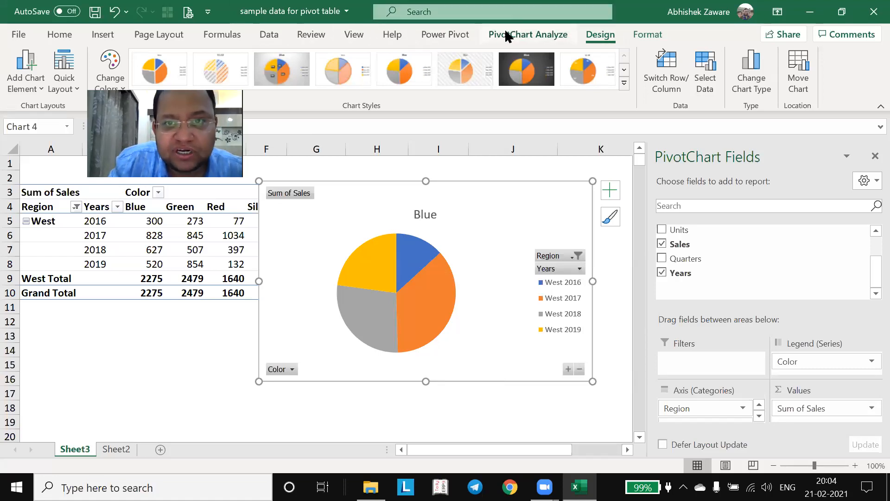
left_click(519, 34)
left_click(287, 66)
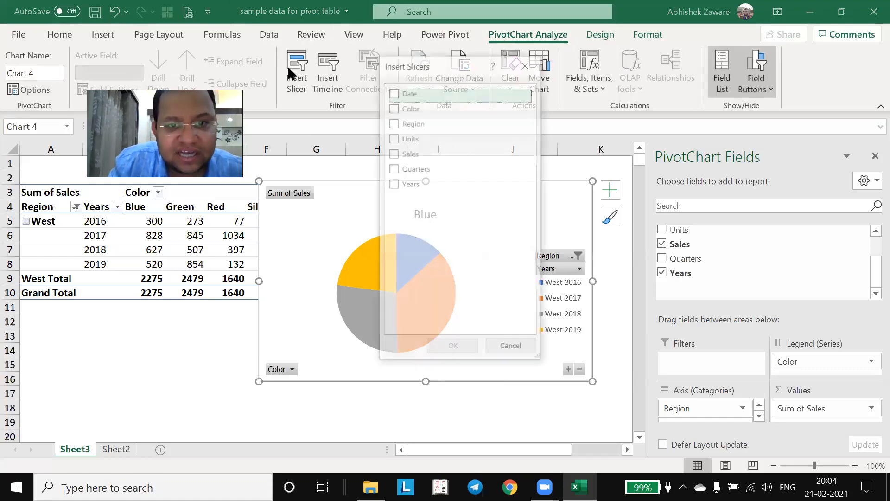
left_click(393, 107)
left_click(452, 344)
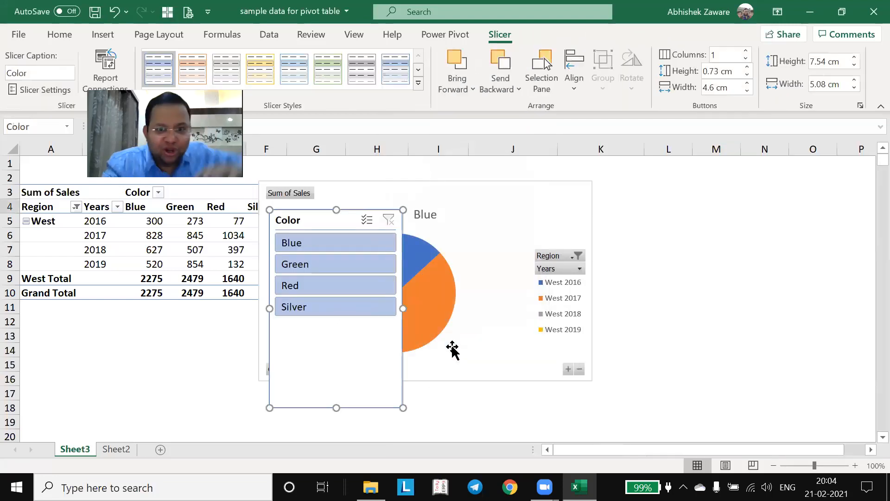
left_click_drag(308, 218, 115, 232)
Filter the pivot table and chart with the Color slicer to Green and then to Red
left_click(130, 277)
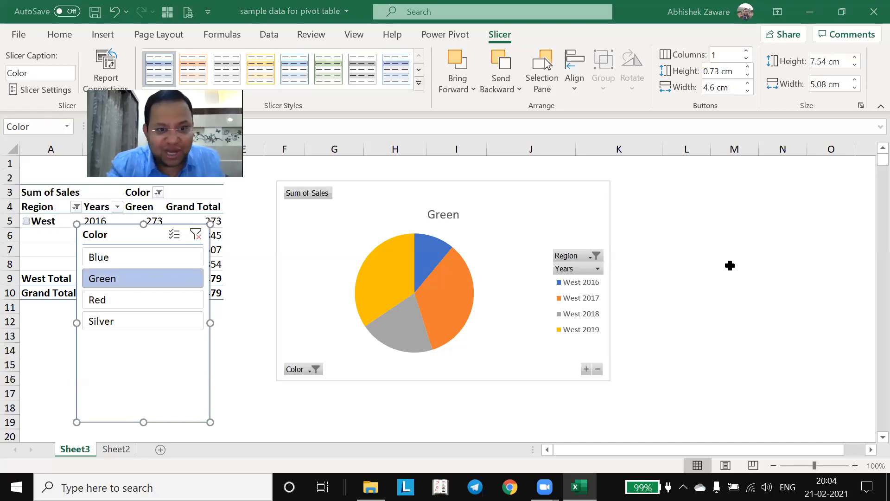
left_click(110, 308)
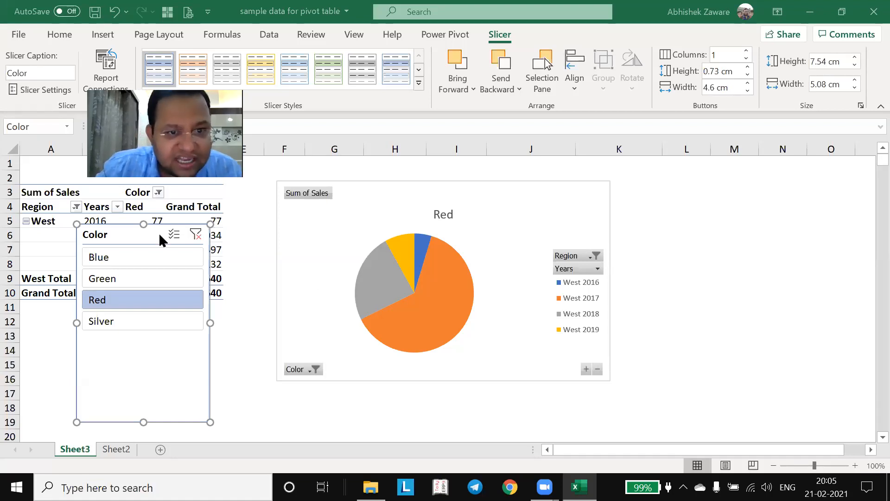
left_click(250, 259)
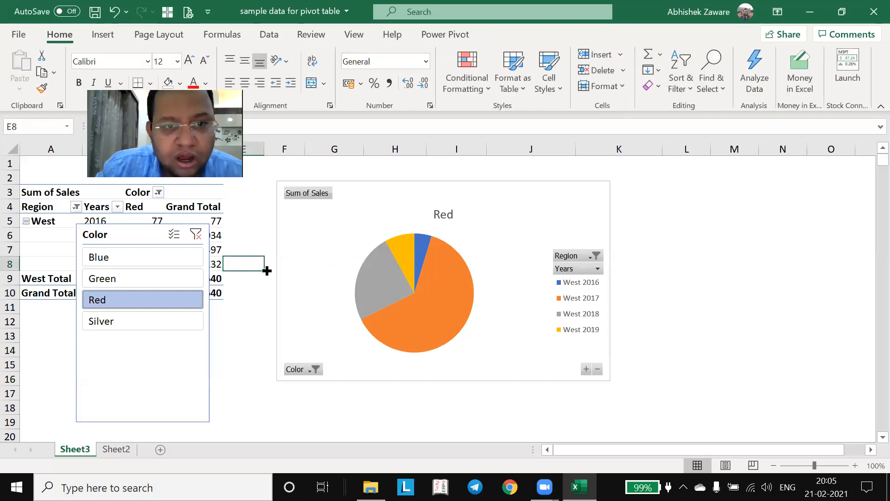
Insert a Region slicer for the pivot table and place it just beside the Color slicer
left_click(51, 225)
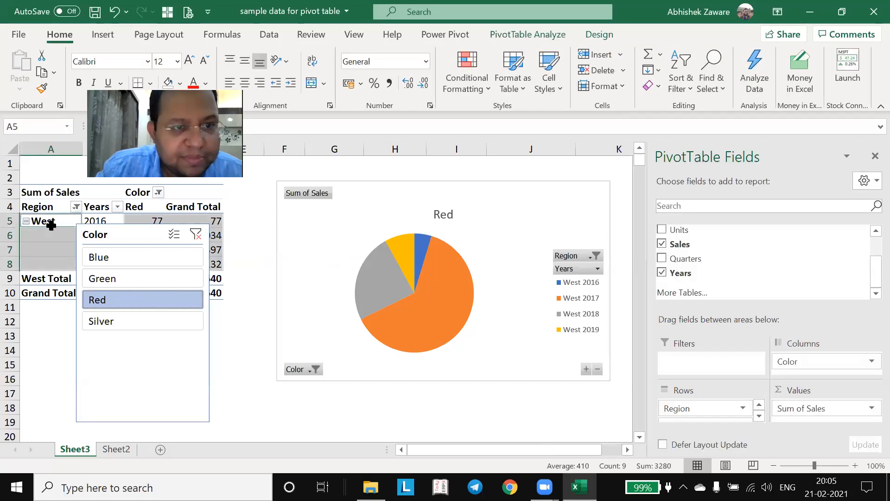
left_click(51, 225)
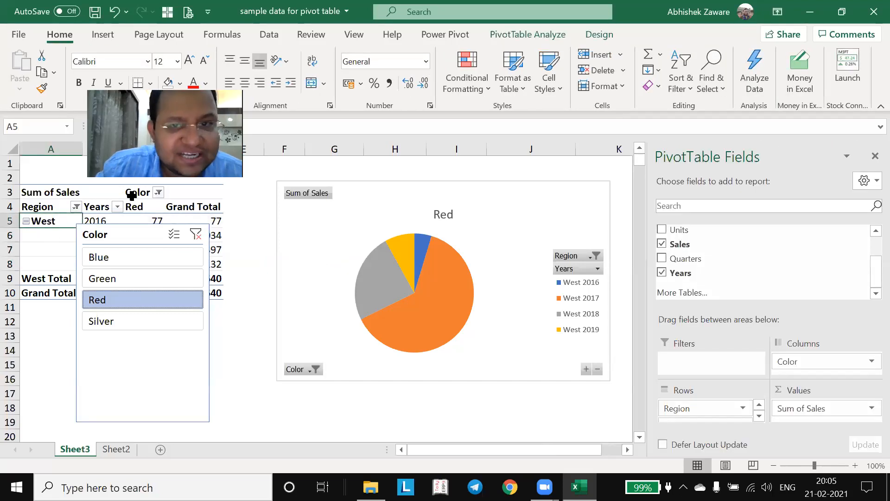
left_click(506, 32)
left_click(313, 57)
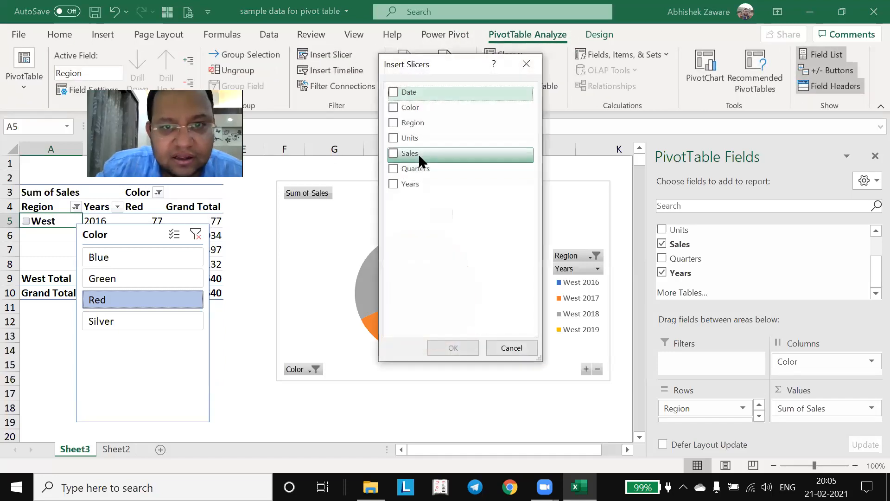
left_click(395, 123)
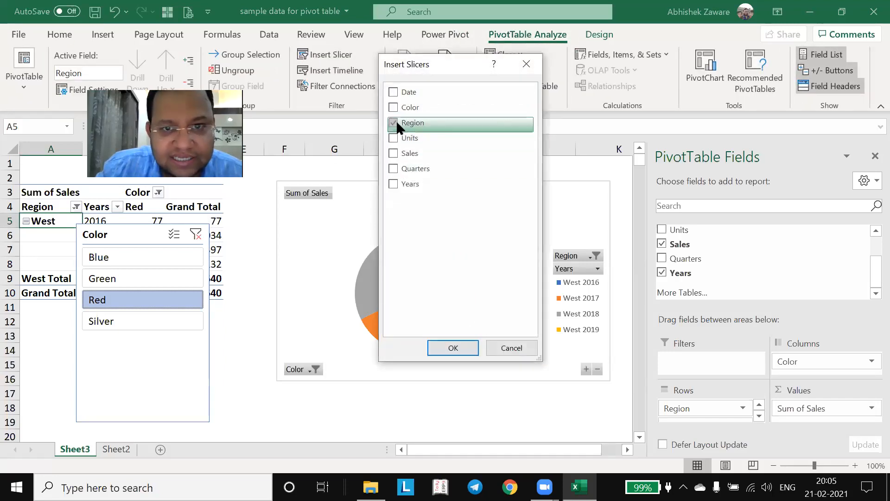
left_click(447, 350)
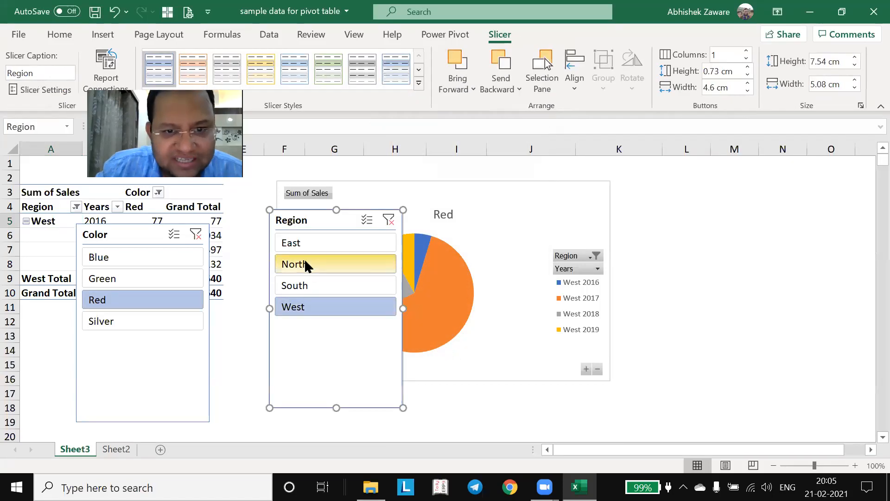
left_click_drag(299, 225, 265, 239)
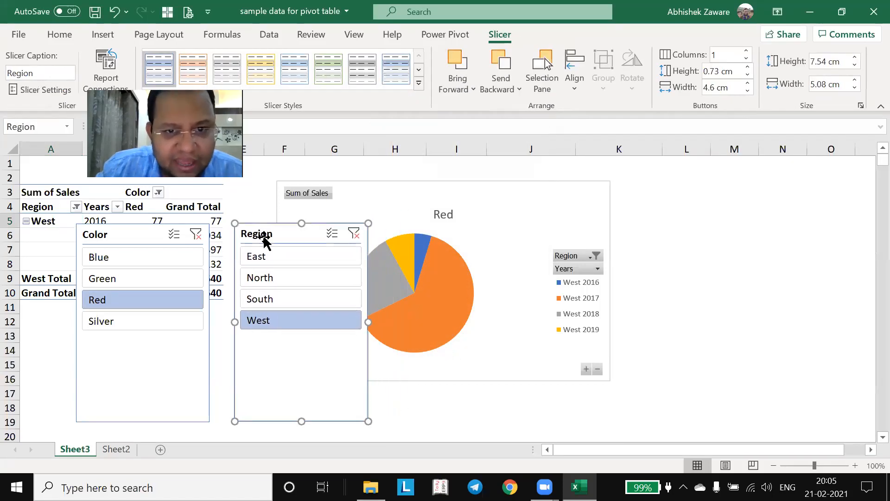
Enable multi-select in the Region slicer to add East, North and South to the selection, and move the slicer to the chart's lower edge
left_click(330, 232)
left_click(277, 259)
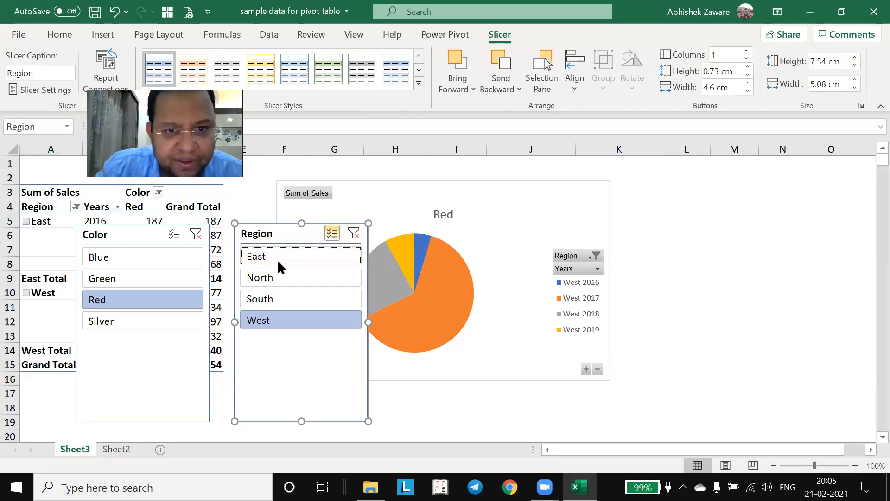
left_click(278, 273)
left_click(277, 296)
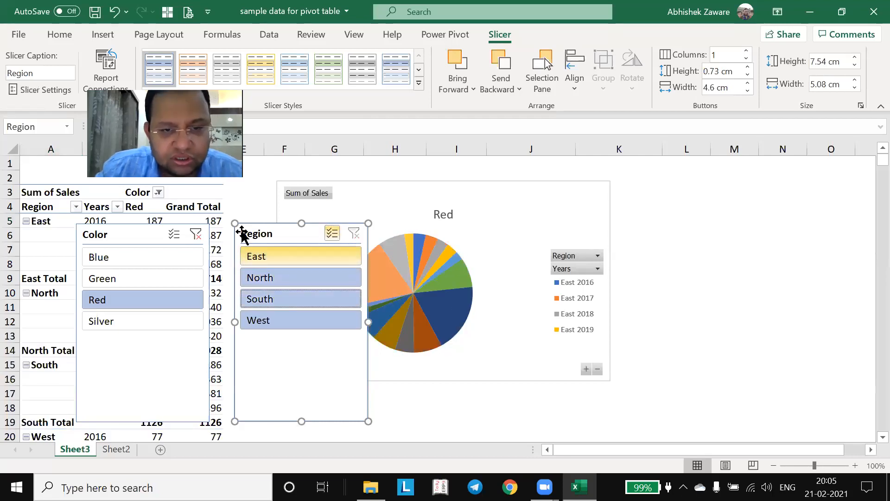
left_click_drag(255, 234, 428, 379)
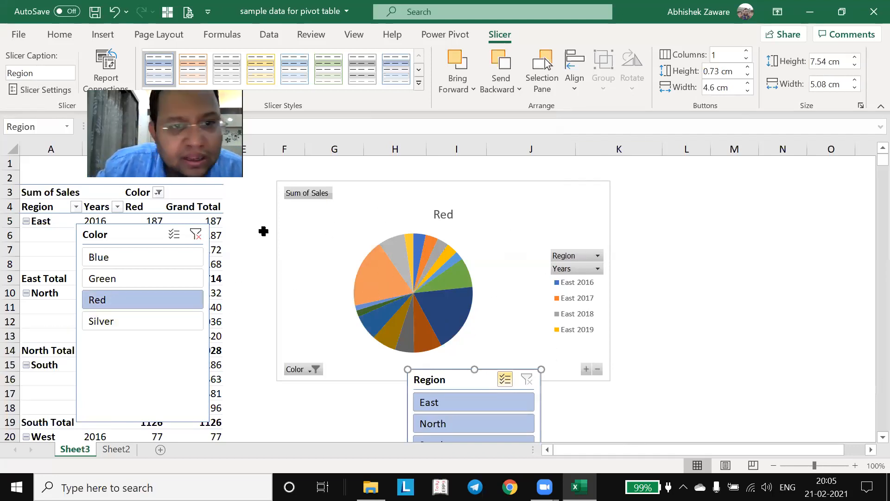
Remove the Years field from the pivot table so its rows are grouped by Region only
left_click(66, 235)
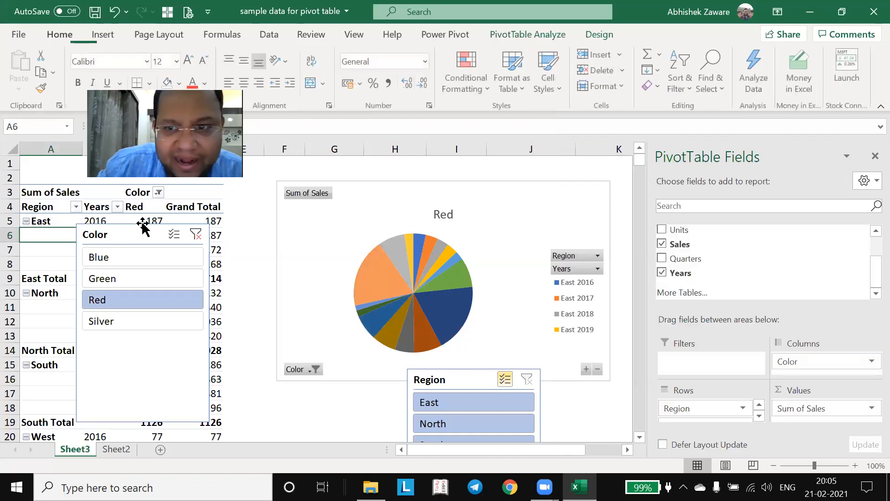
left_click(782, 86)
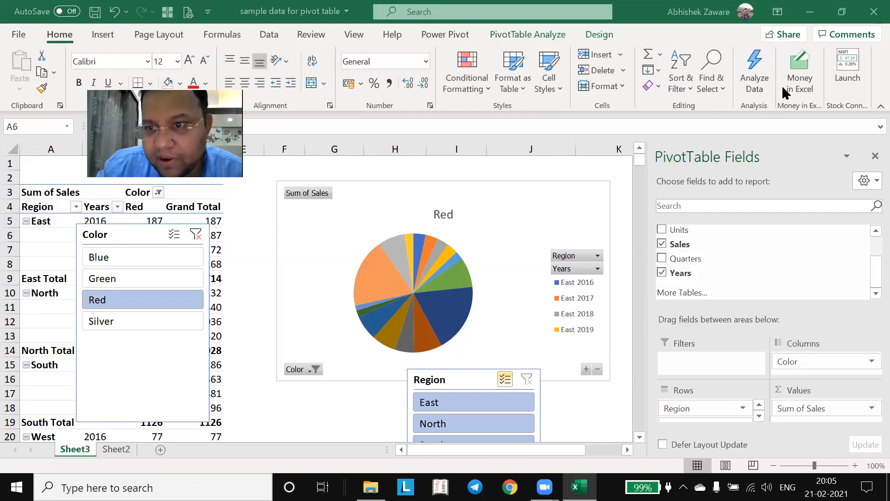
left_click(661, 273)
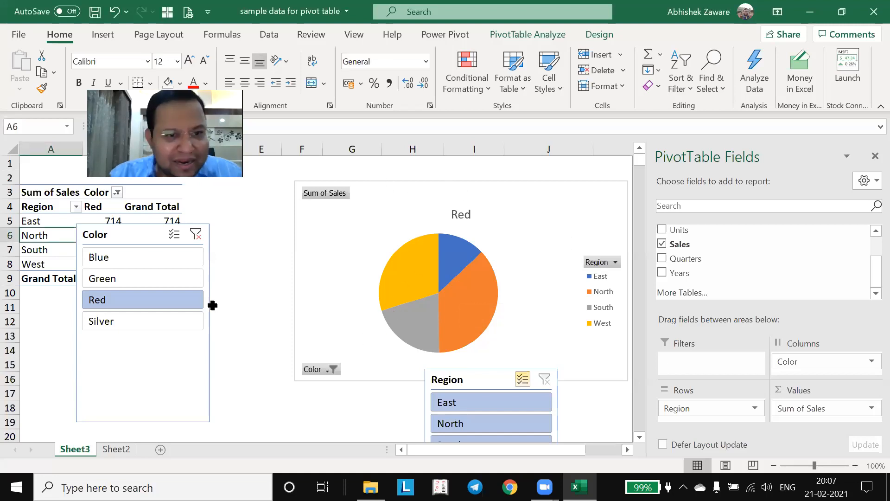
Filter the pivot table and chart with the Color slicer to Green, Blue and Silver in turn
left_click(163, 272)
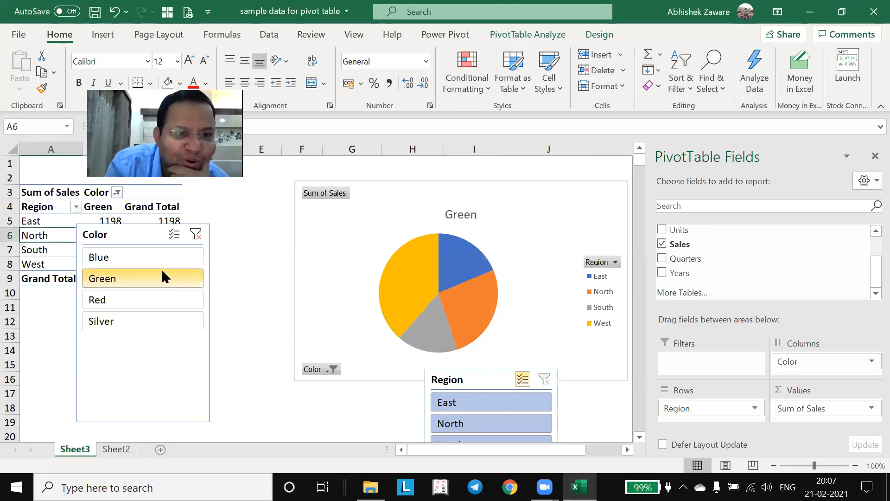
left_click(160, 255)
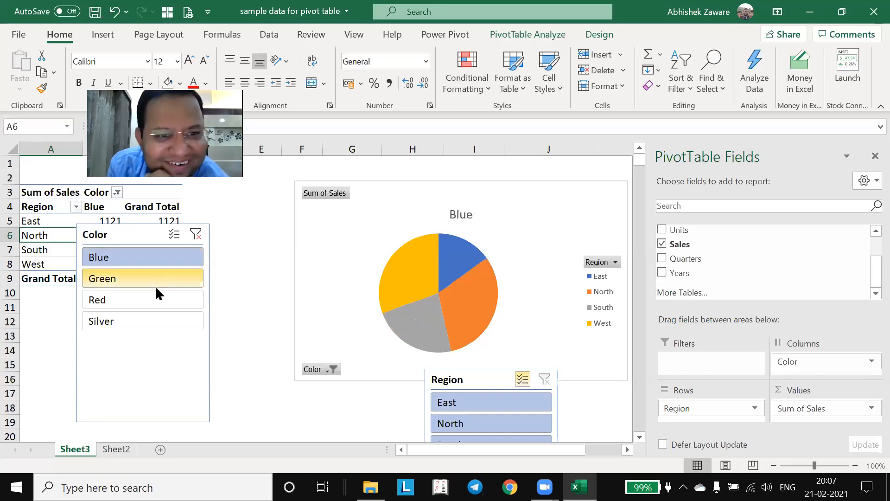
left_click(136, 326)
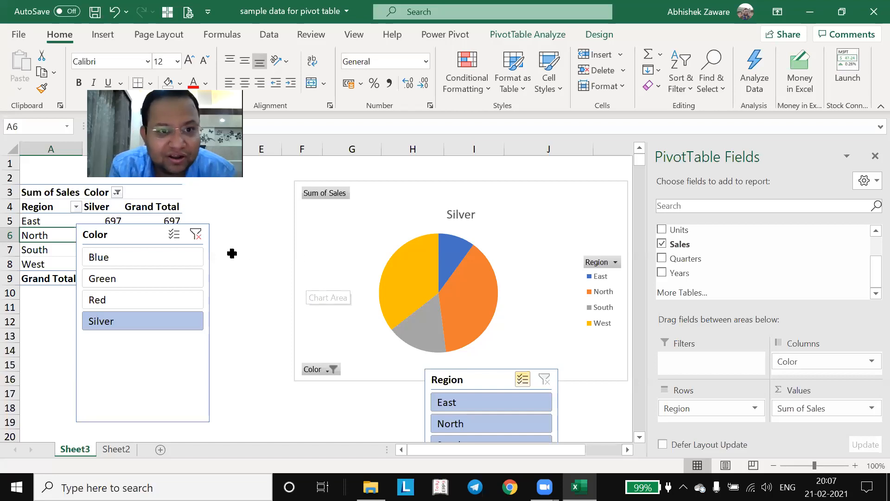
Move the Color slicer slightly upward over the pivot table and clear its filter
left_click_drag(122, 234, 127, 203)
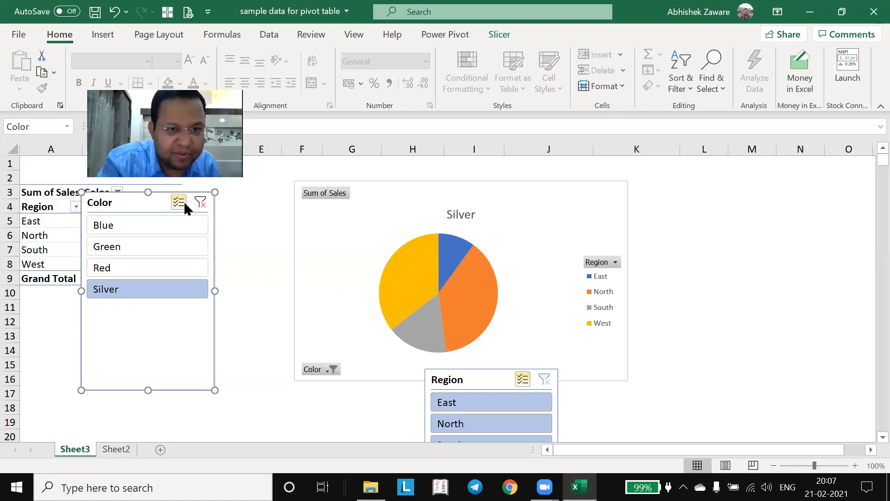
left_click(201, 202)
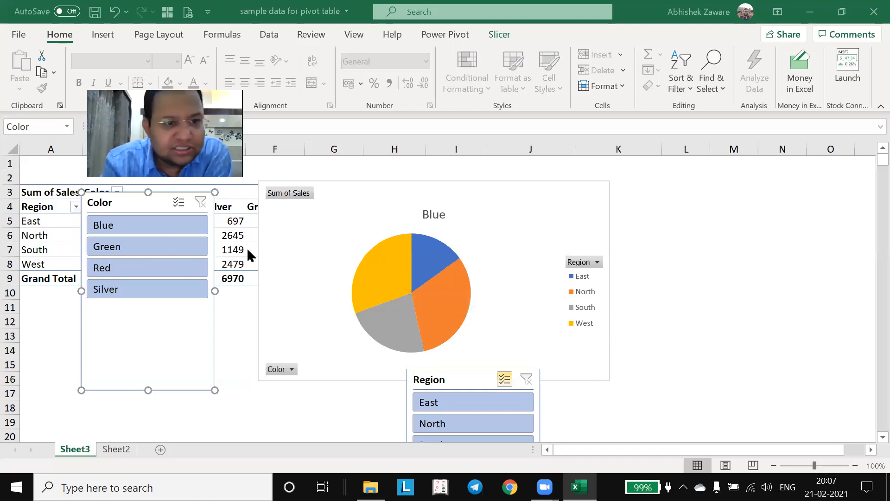
left_click(71, 234)
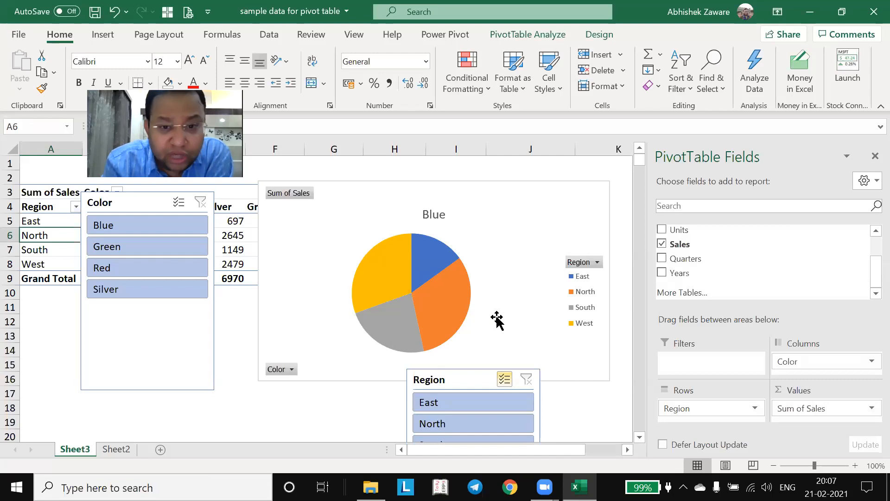
Change the pivot chart's type to 3-D Column after previewing the Scatter, Area and Clustered Bar types
left_click(532, 35)
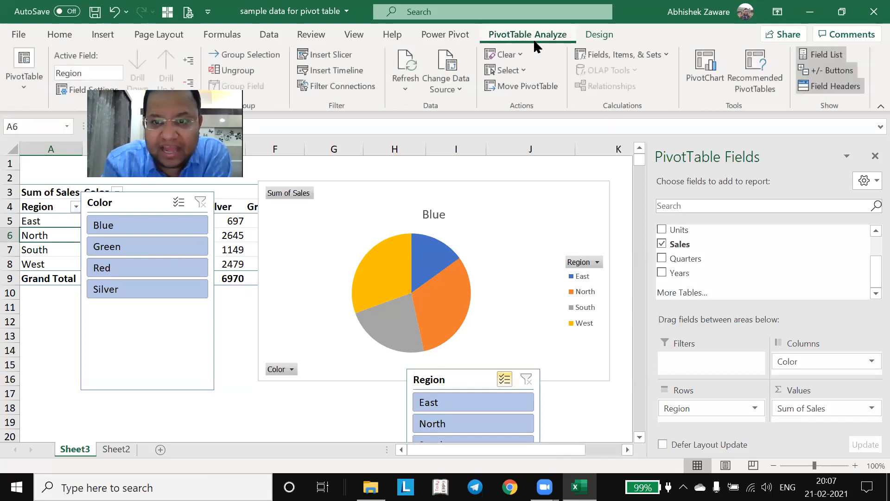
left_click(602, 35)
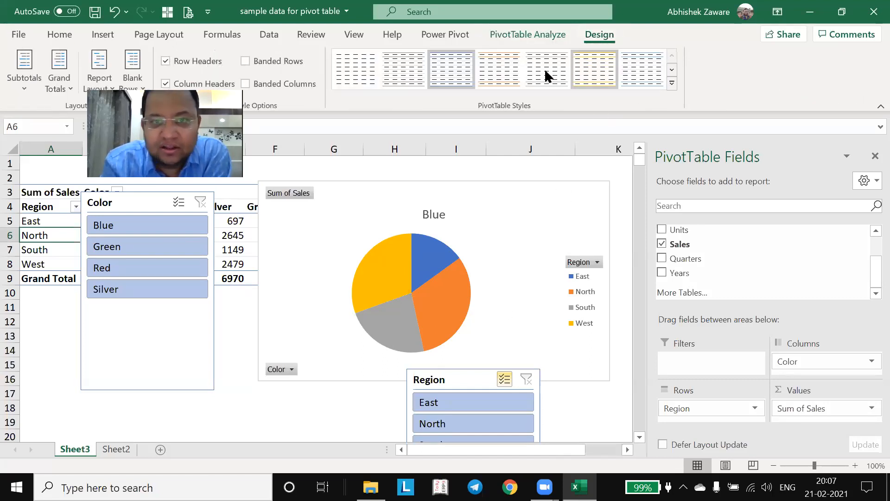
left_click(460, 194)
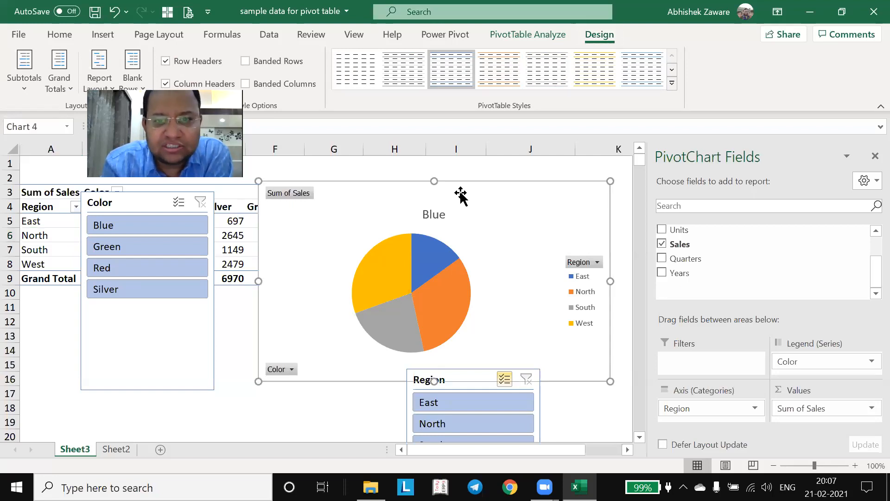
left_click(618, 35)
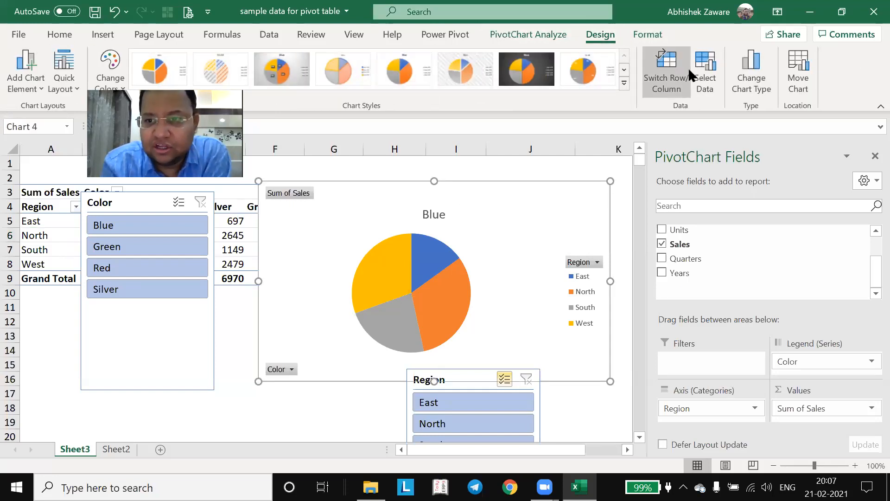
left_click(750, 76)
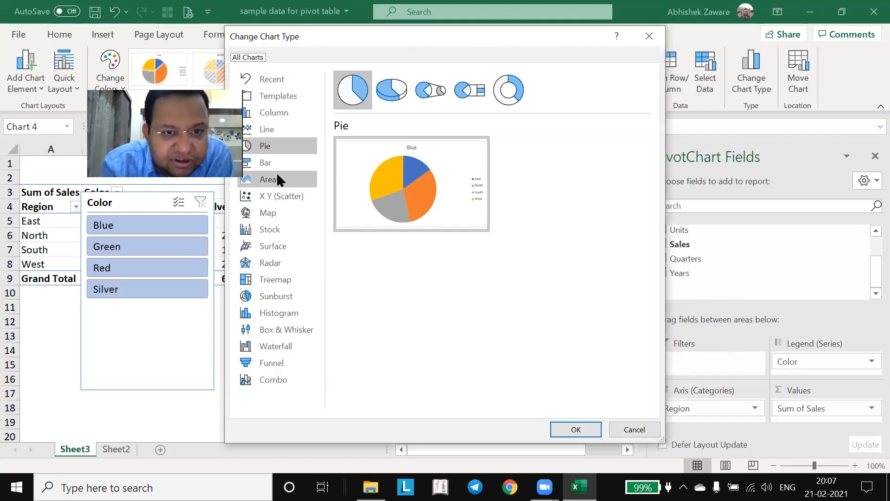
left_click(281, 192)
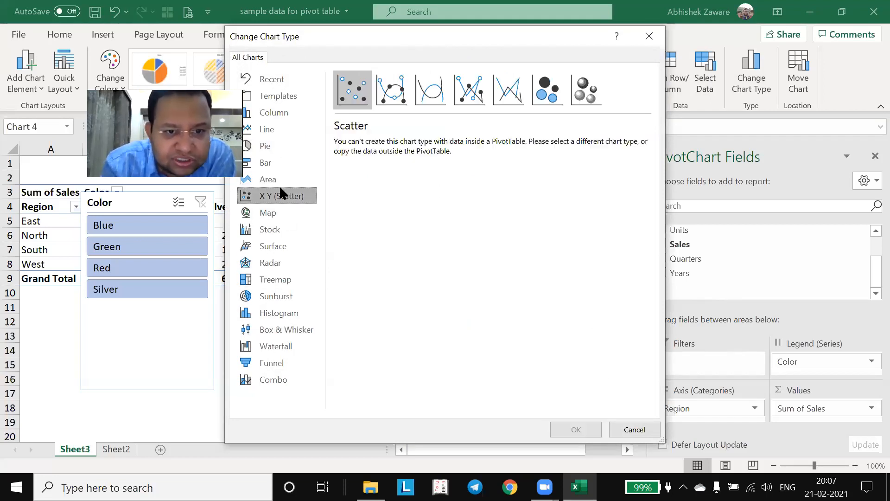
left_click(275, 175)
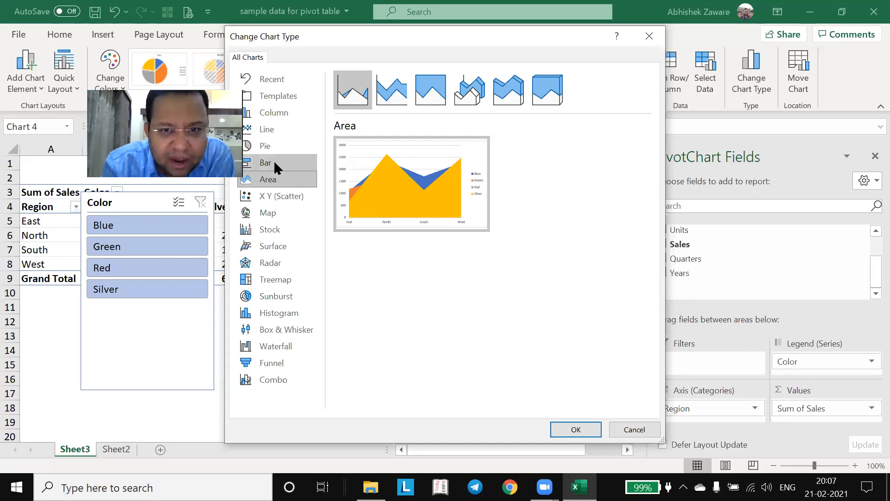
left_click(274, 163)
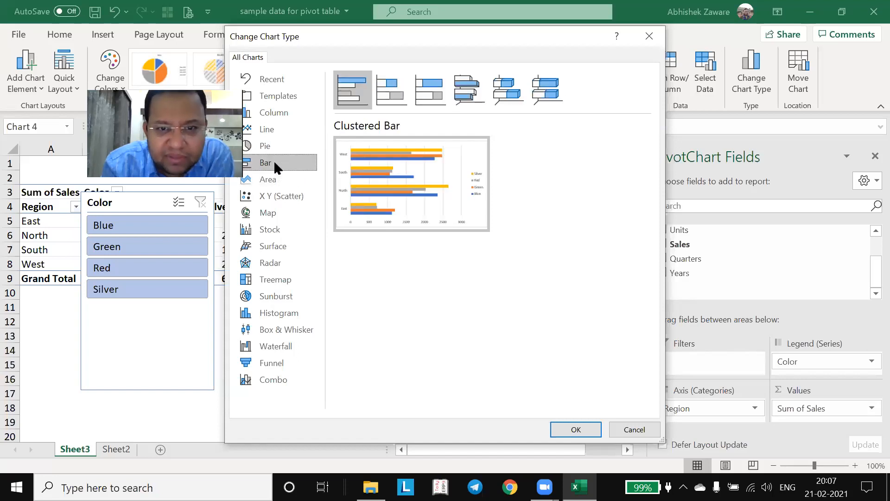
left_click(273, 112)
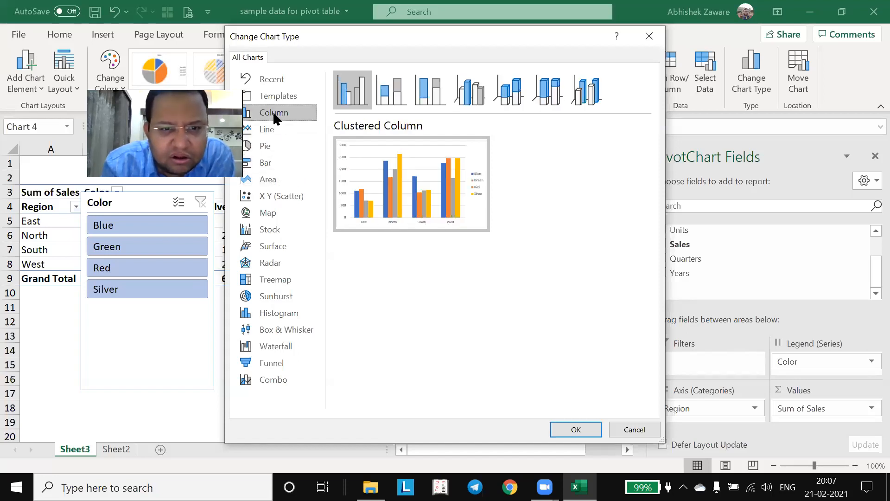
left_click(592, 93)
double_click(452, 165)
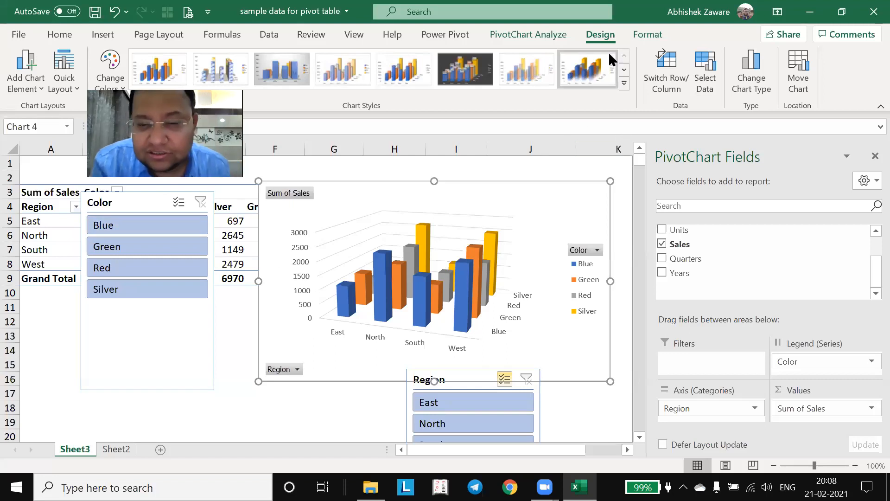
left_click(735, 78)
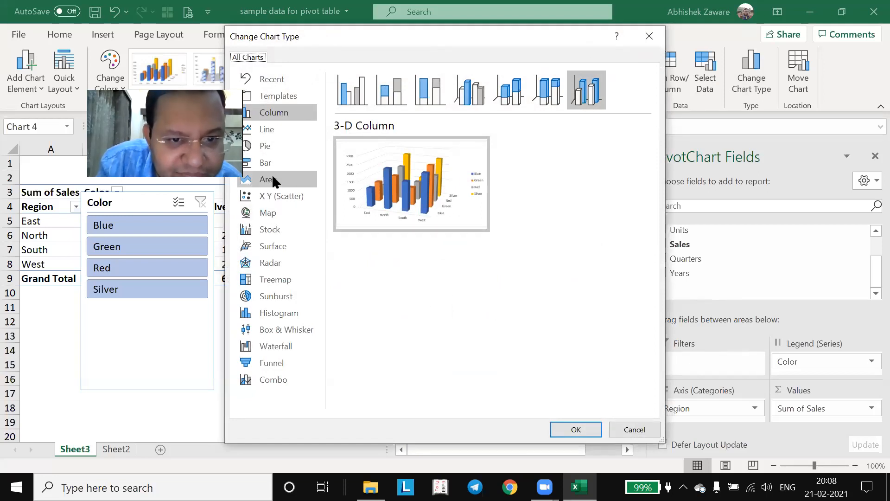
left_click(286, 300)
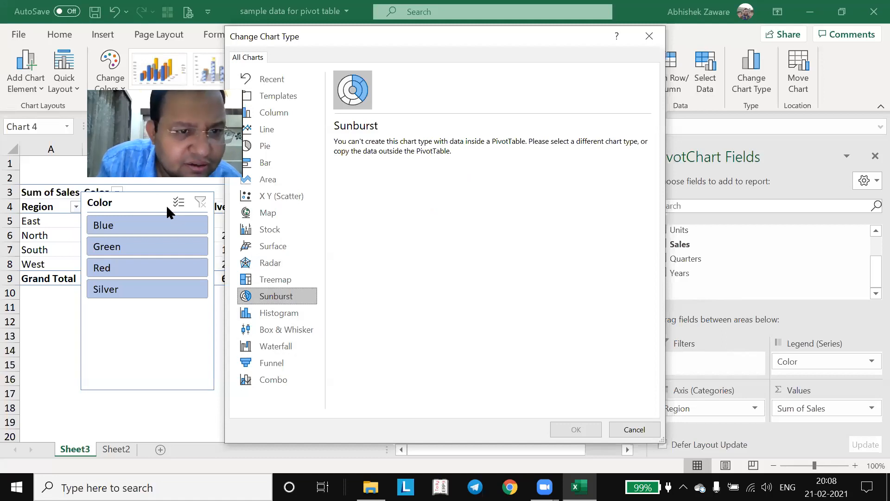
left_click(644, 38)
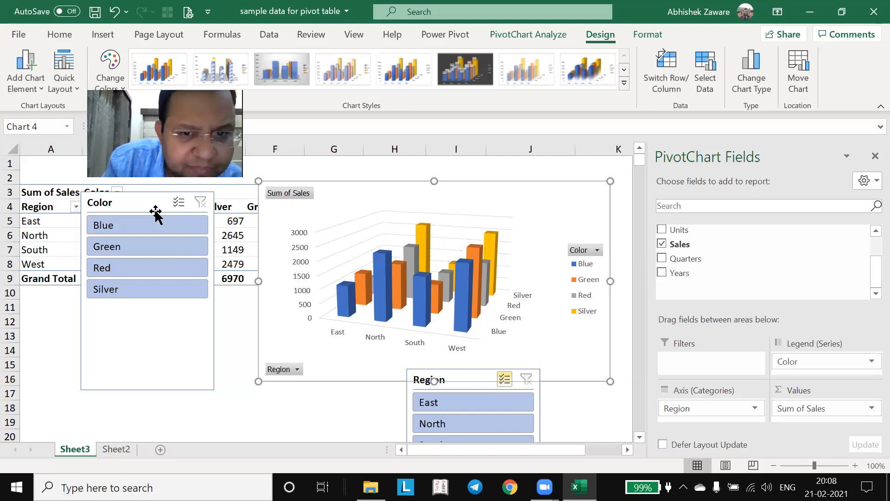
Move the Color slicer down and to the right so the pivot table's column headers and East row are uncovered
left_click_drag(124, 203, 153, 246)
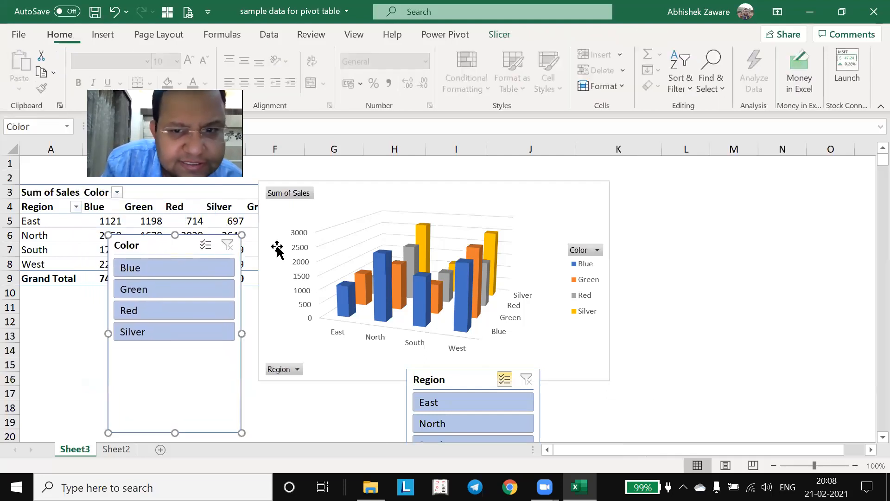
Preview the Funnel, Combo, Stock, Bar and Area chart types for the pivot chart
left_click(508, 189)
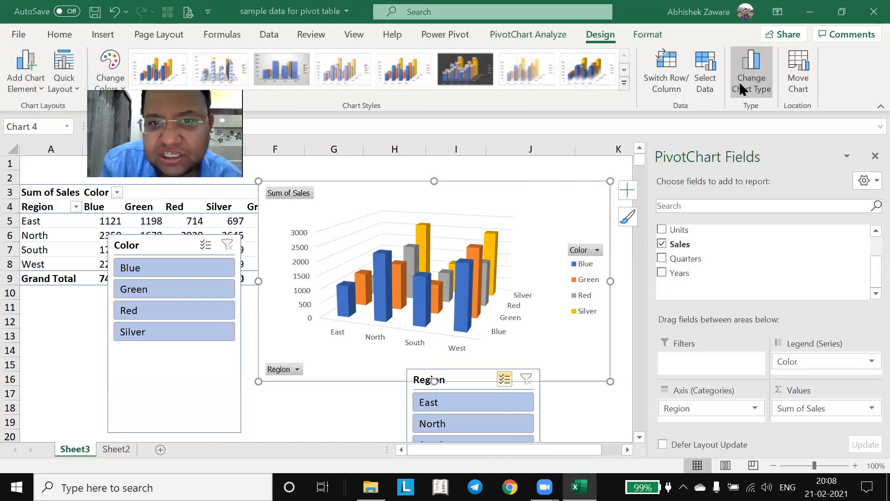
left_click(739, 81)
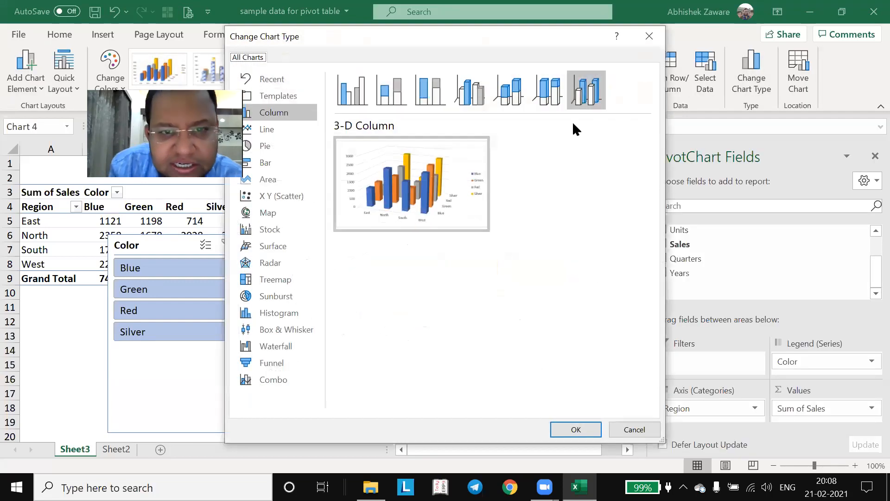
left_click(286, 344)
left_click(278, 359)
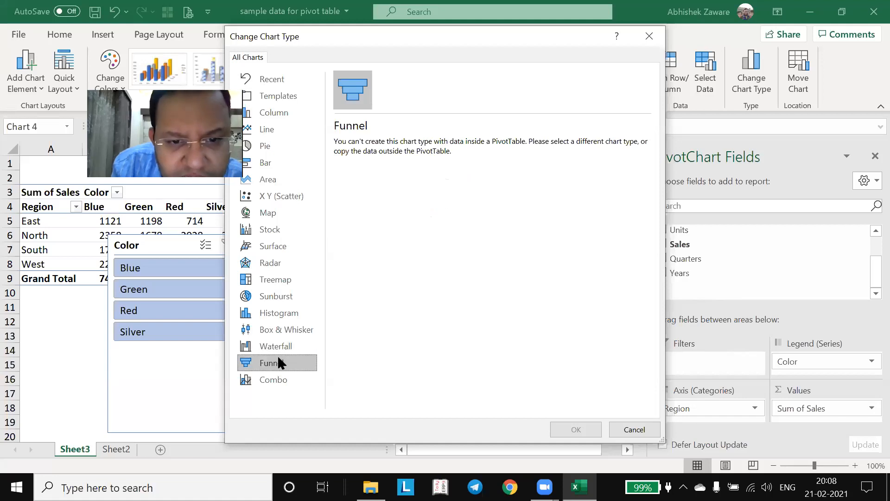
left_click(277, 377)
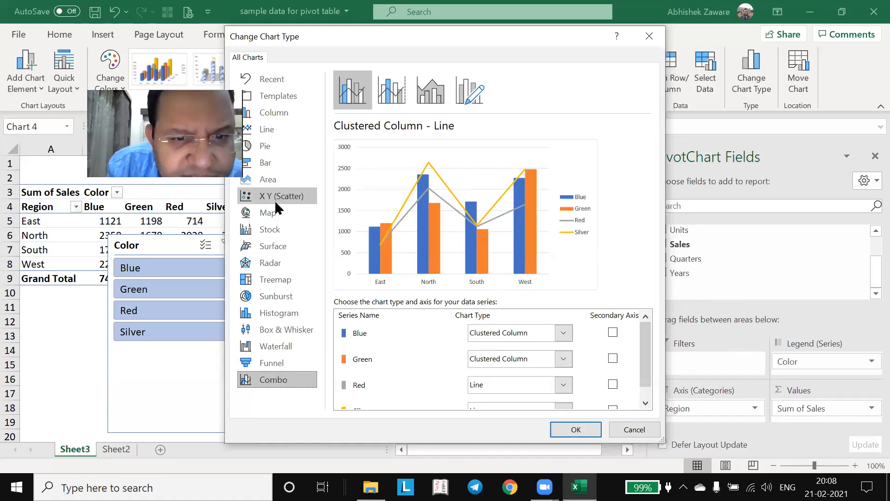
left_click(273, 230)
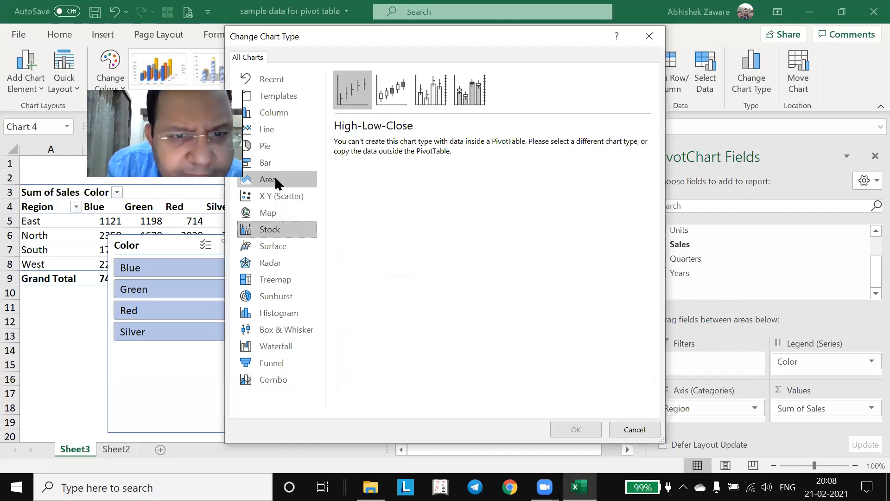
left_click(270, 157)
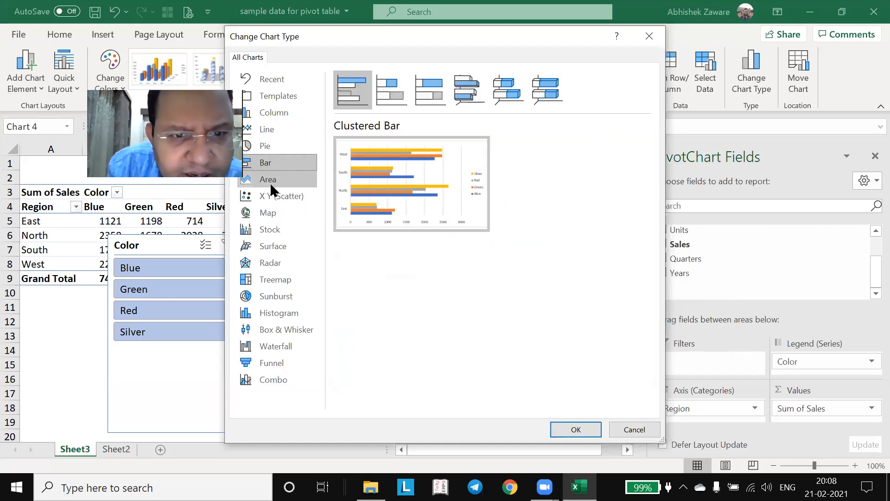
left_click(270, 181)
Change the pivot chart's type to Doughnut after previewing the Pie and Pie of Pie types
left_click(275, 147)
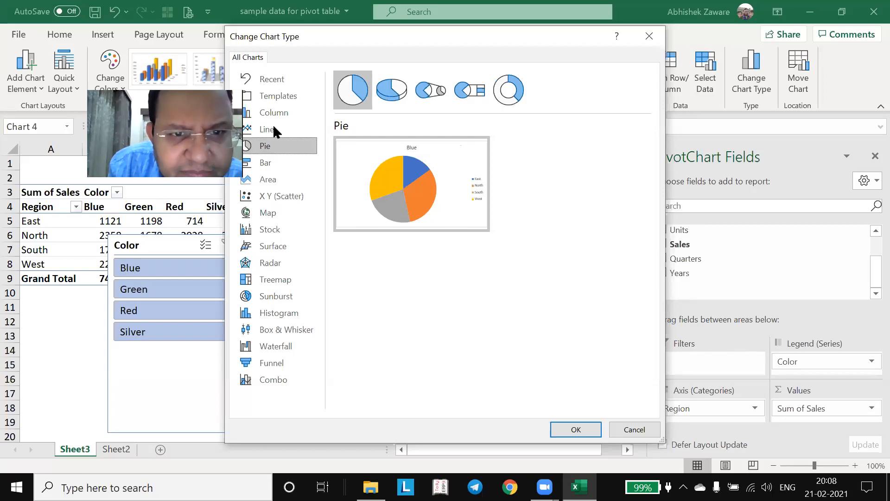
left_click(397, 71)
left_click(423, 88)
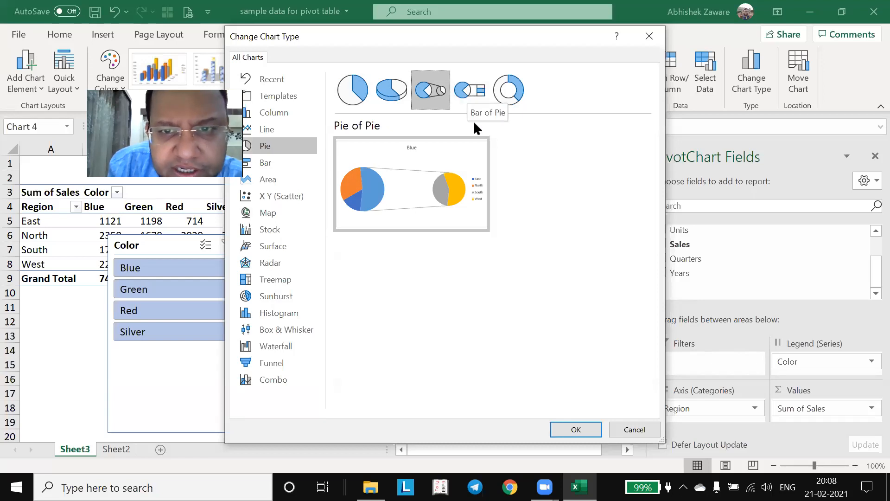
left_click(505, 96)
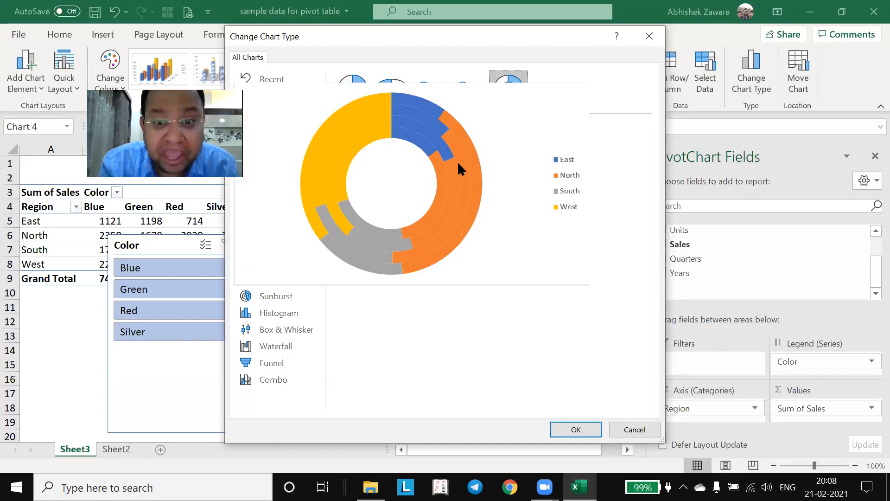
double_click(441, 169)
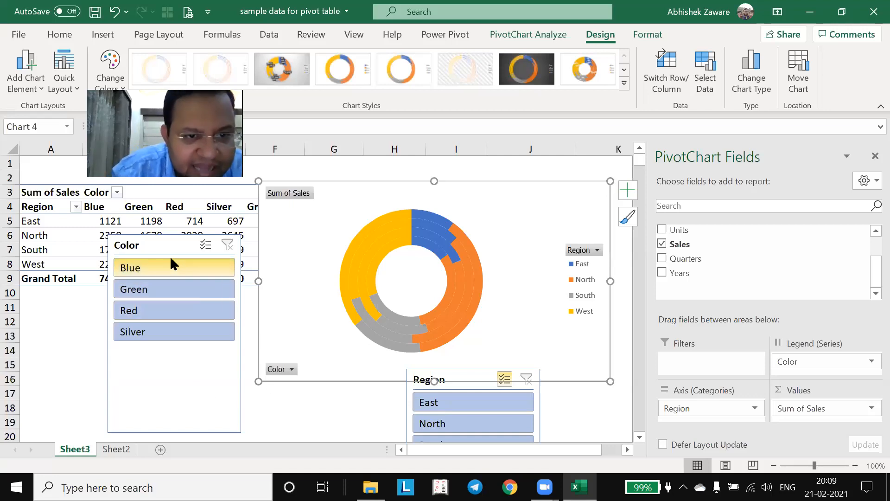
Filter the pivot chart to Blue with the Color slicer and show data labels on the doughnut
left_click(170, 268)
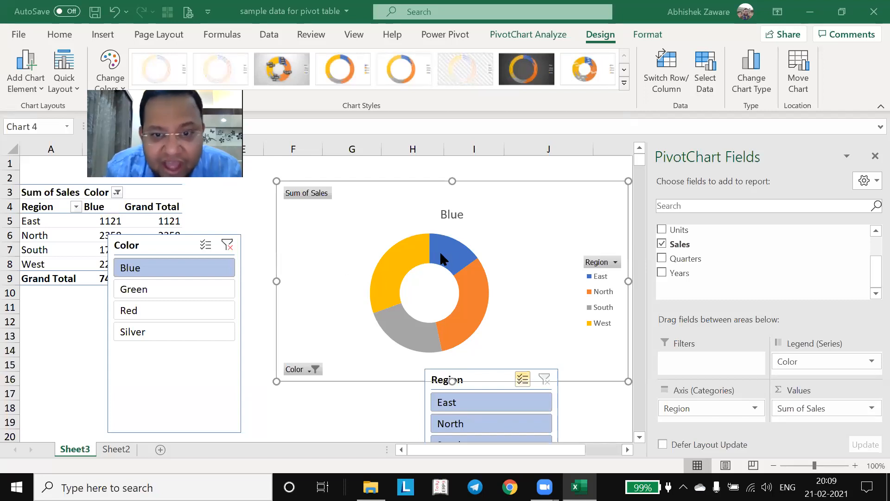
mouse_move(448, 257)
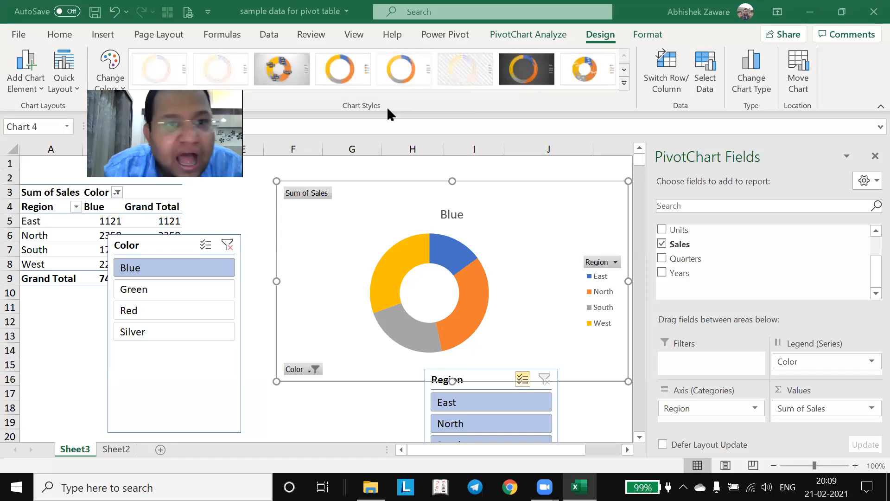
left_click(27, 87)
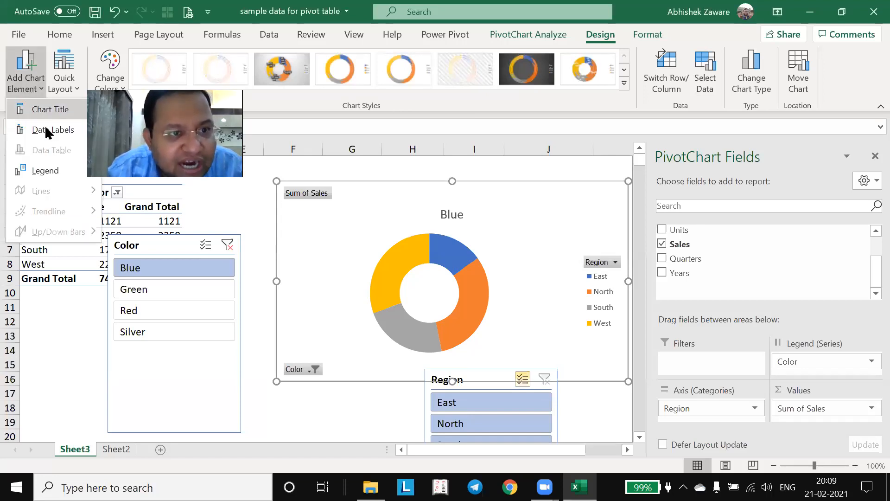
mouse_move(50, 133)
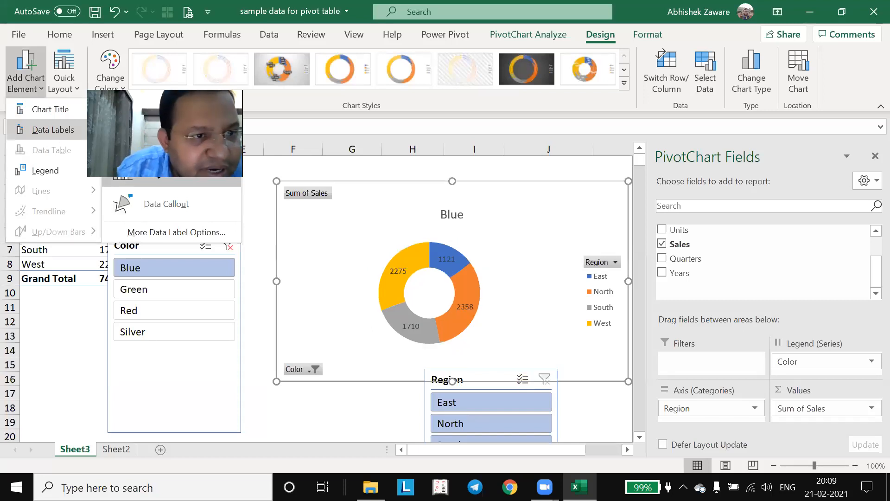
left_click(142, 176)
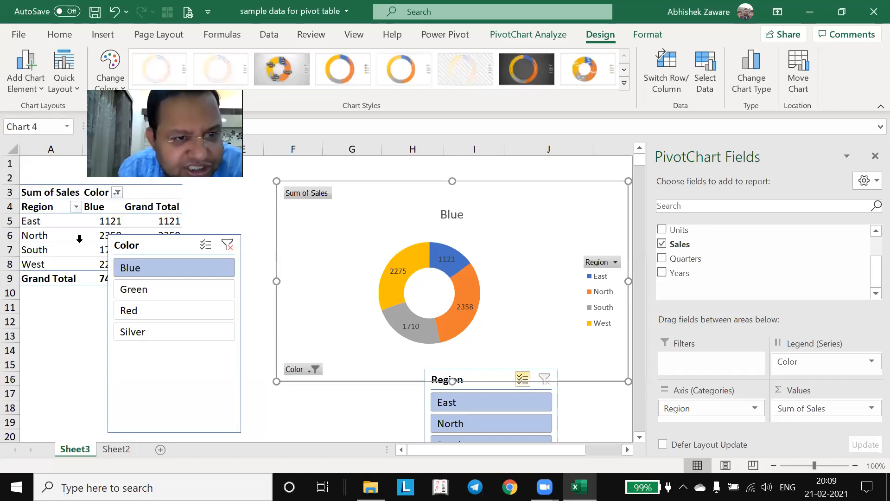
Show the pivot table's Sum of Sales values as % of Grand Total
left_click(95, 234)
right_click(95, 234)
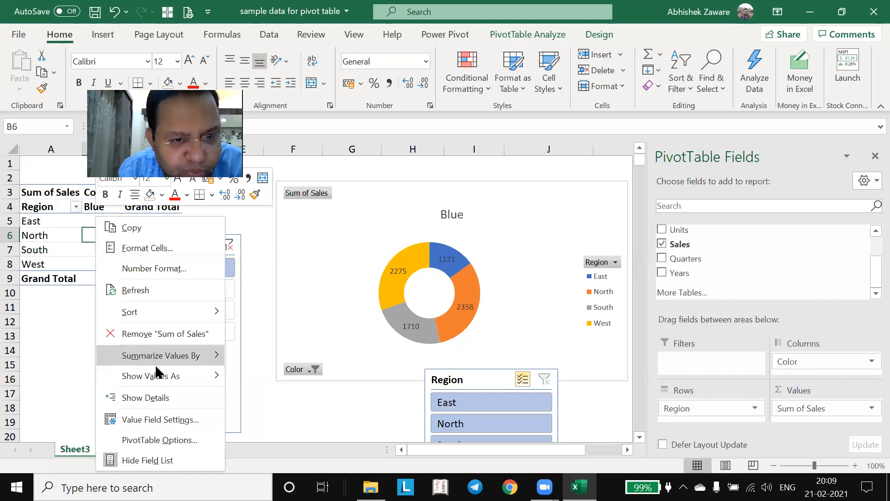
mouse_move(214, 371)
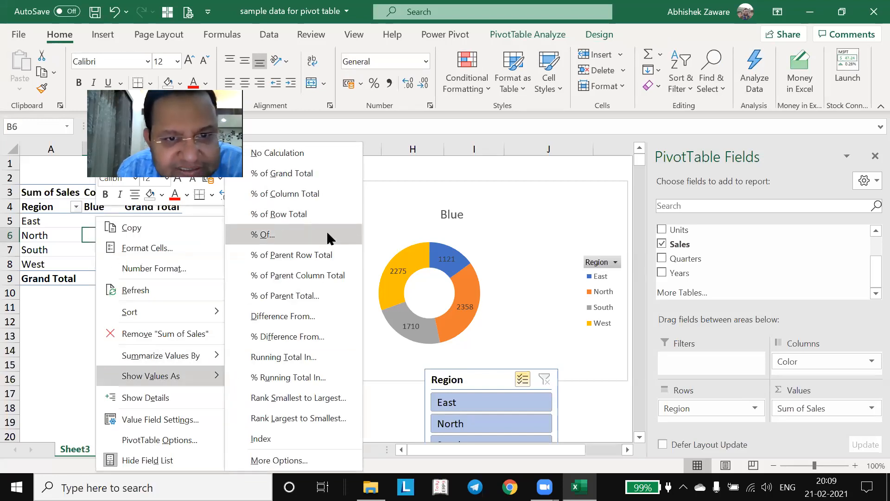
left_click(303, 174)
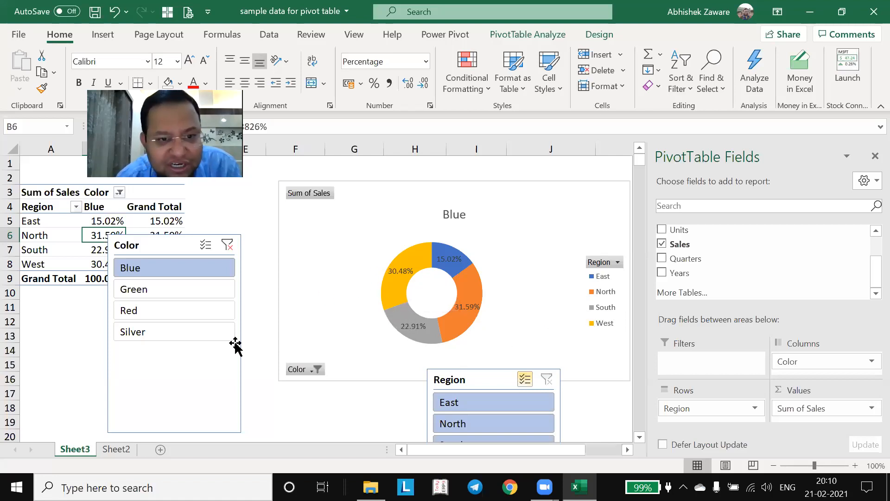
Switch the Color slicer to Green and show data labels on the doughnut chart
left_click(168, 285)
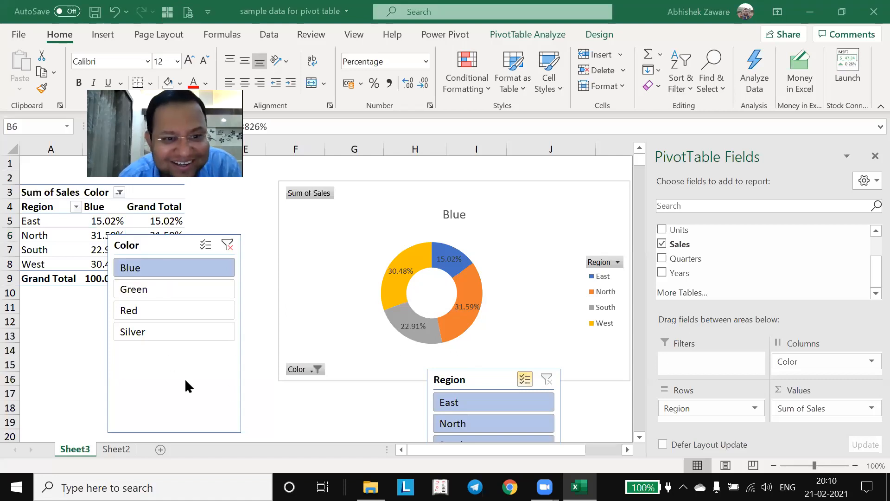
left_click(155, 290)
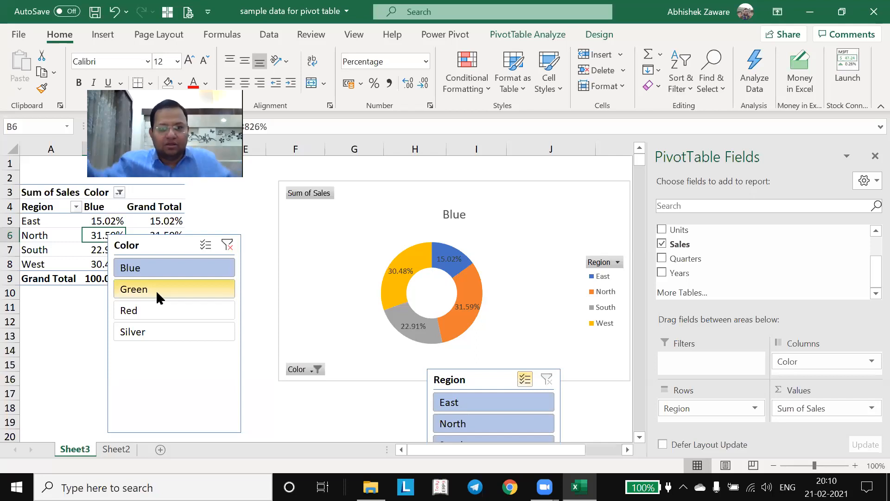
left_click(156, 290)
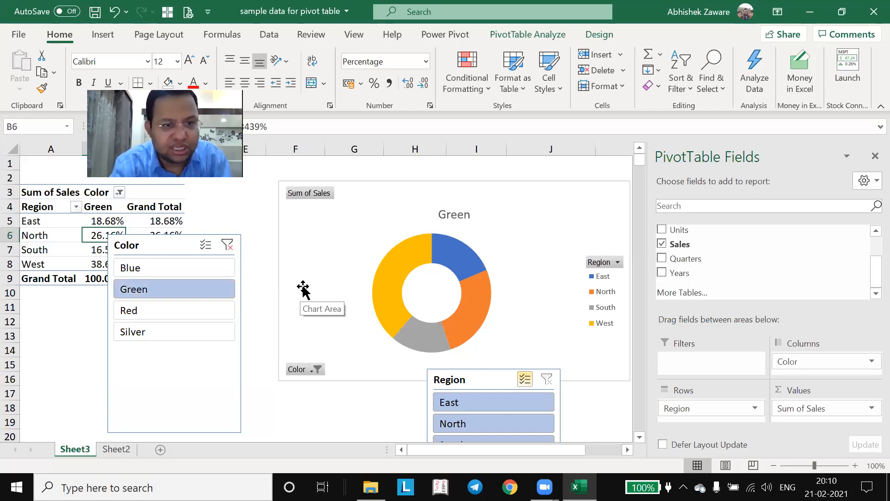
left_click(345, 285)
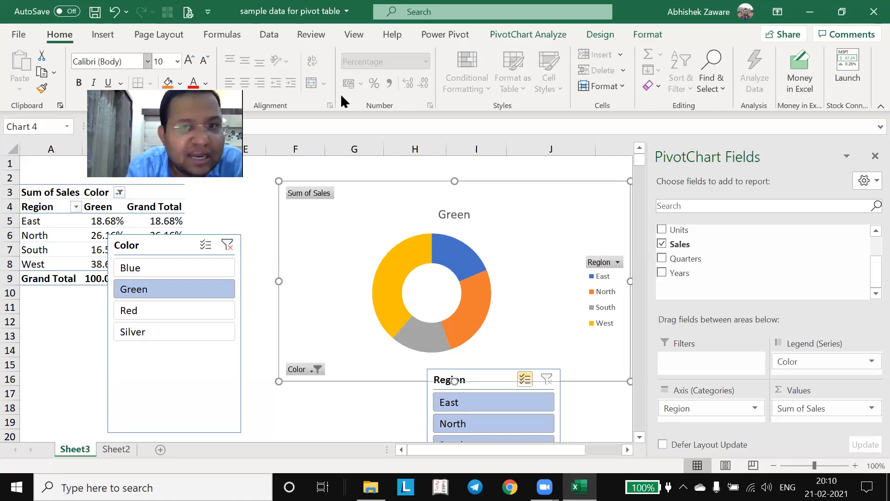
left_click(599, 35)
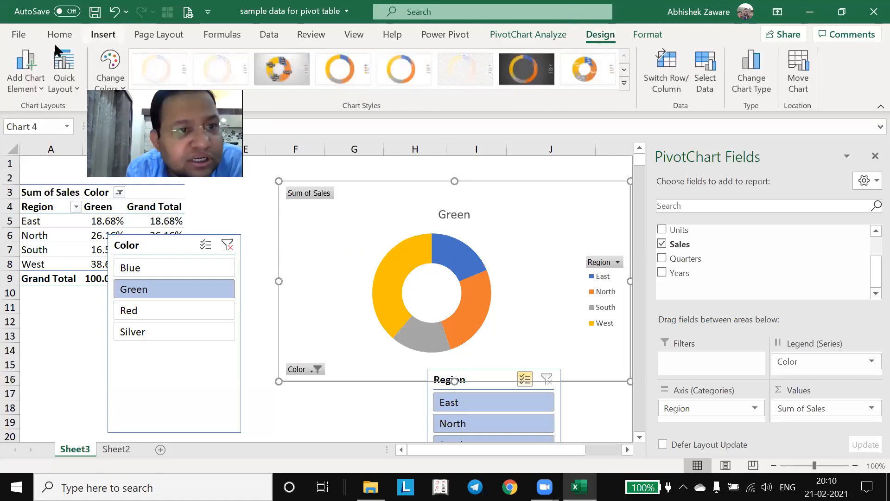
left_click(24, 77)
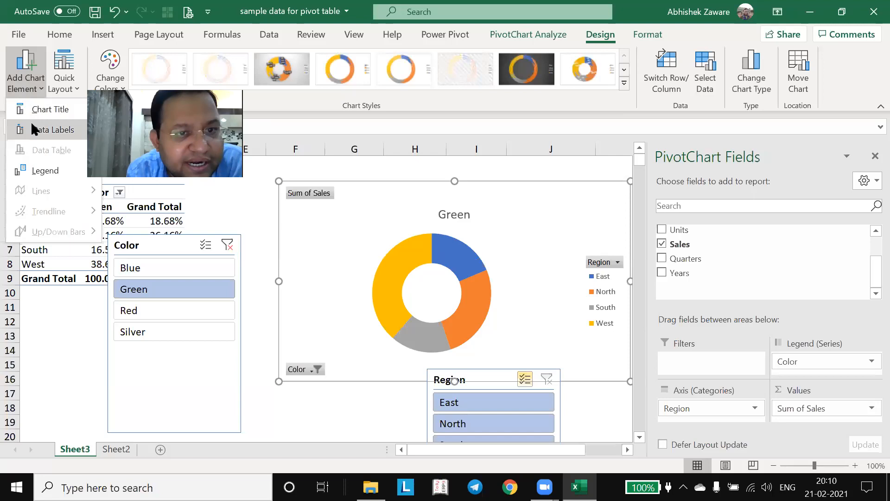
left_click(139, 172)
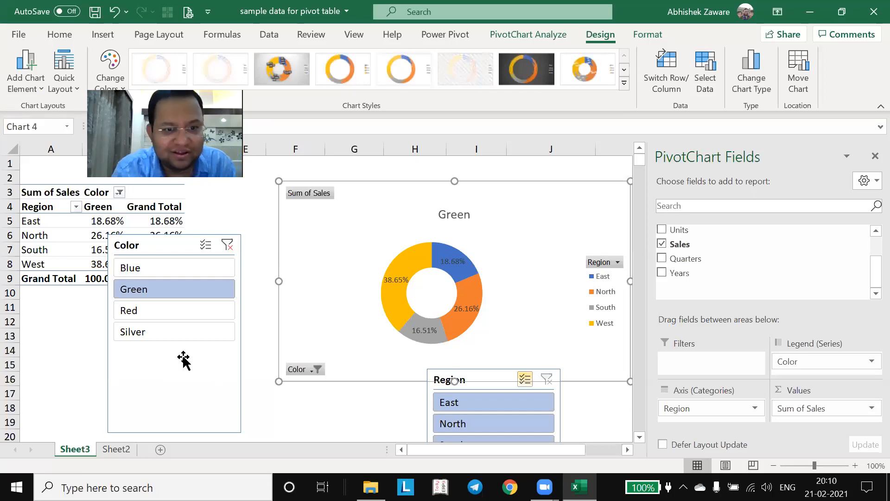
Switch the Color slicer to Red and show data labels on the doughnut chart
left_click(165, 310)
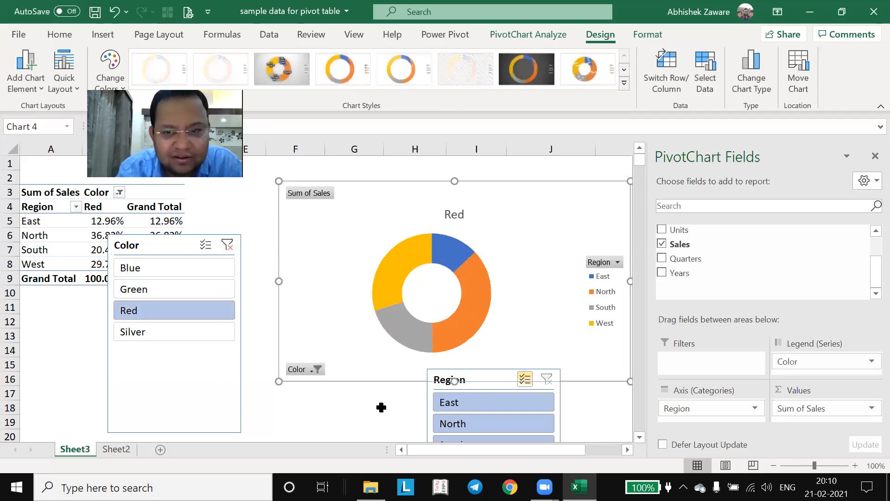
left_click(20, 70)
mouse_move(41, 132)
left_click(134, 168)
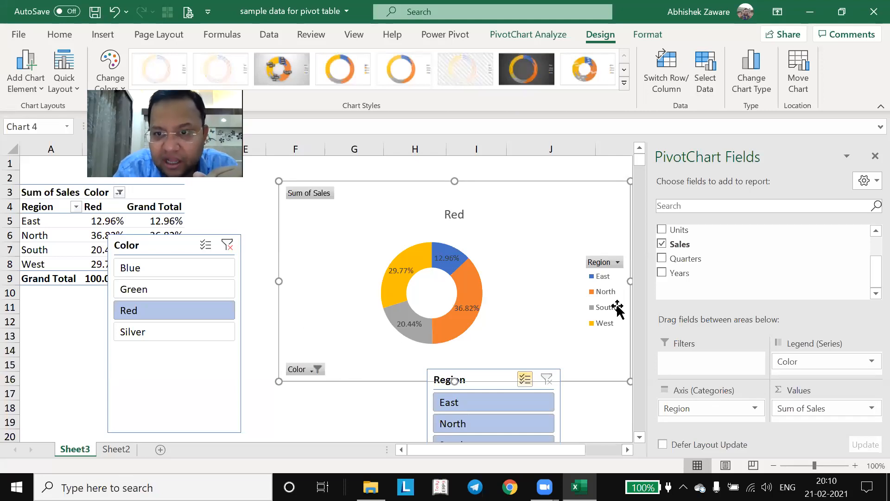
Add the Years field as a report filter and move the pivot chart slightly left and up
left_click(660, 271)
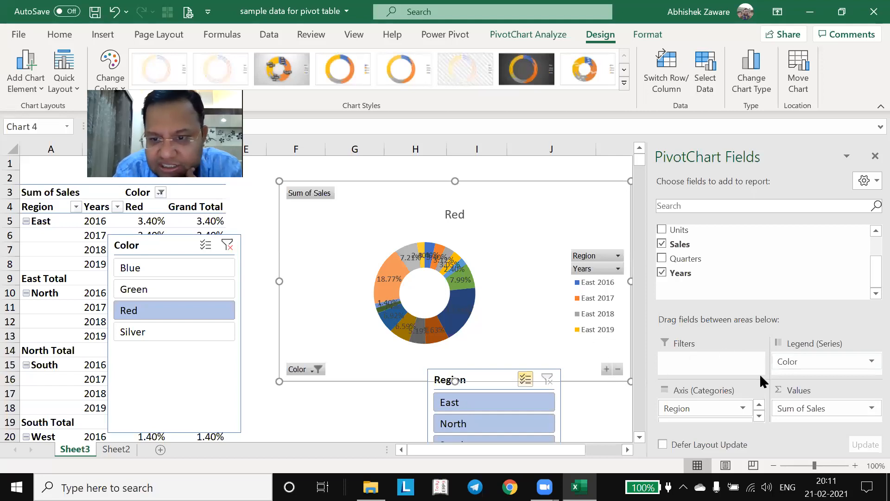
left_click_drag(734, 411, 683, 357)
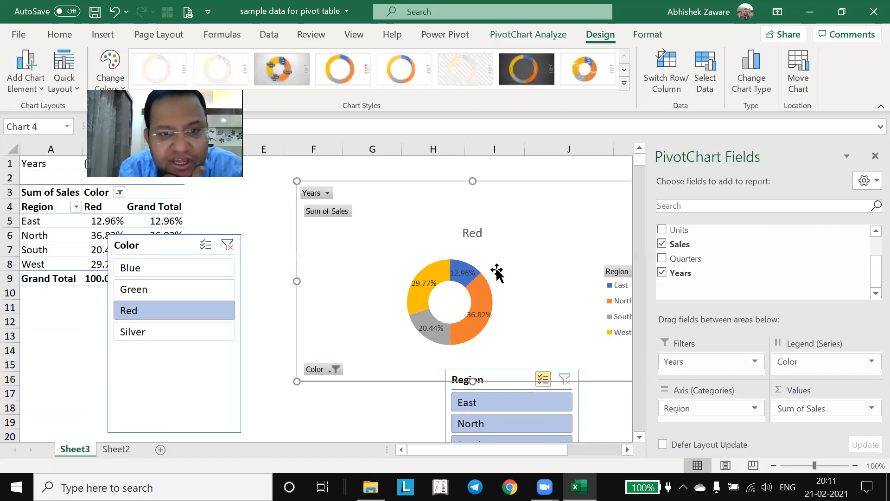
left_click_drag(480, 192, 425, 182)
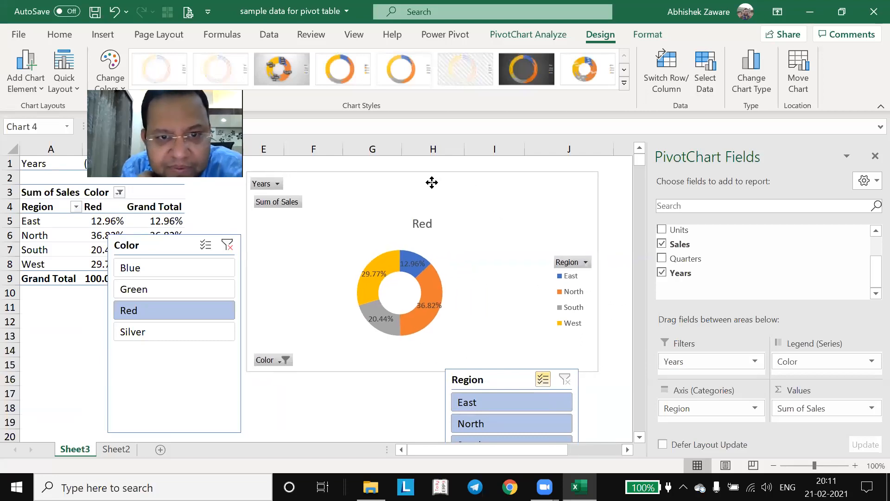
Filter the pivot chart's Years field to 2016 only
left_click(277, 184)
left_click(124, 212)
left_click(125, 237)
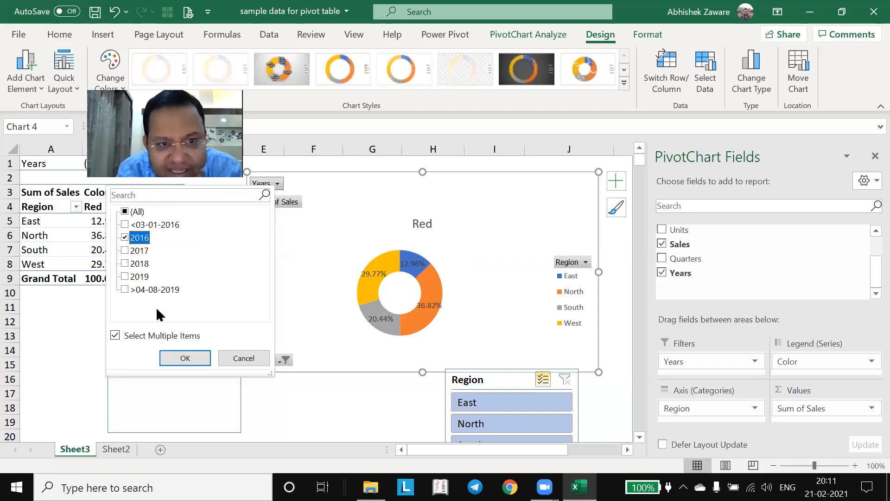
left_click(183, 357)
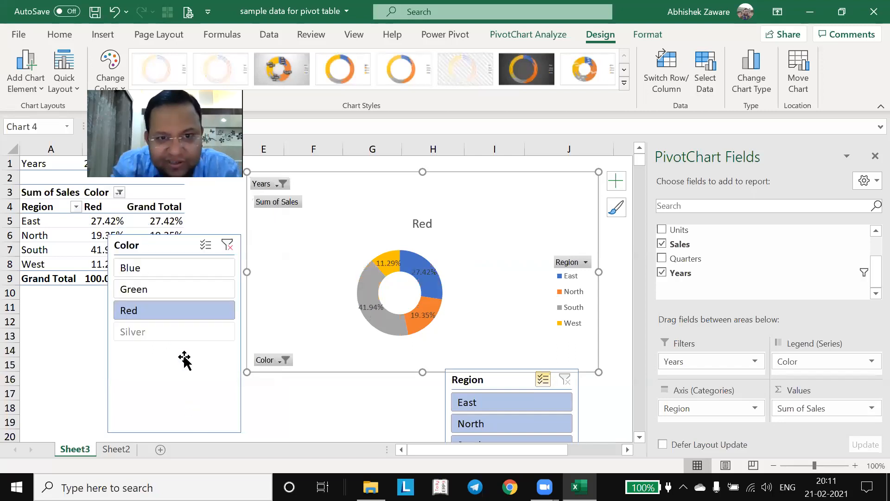